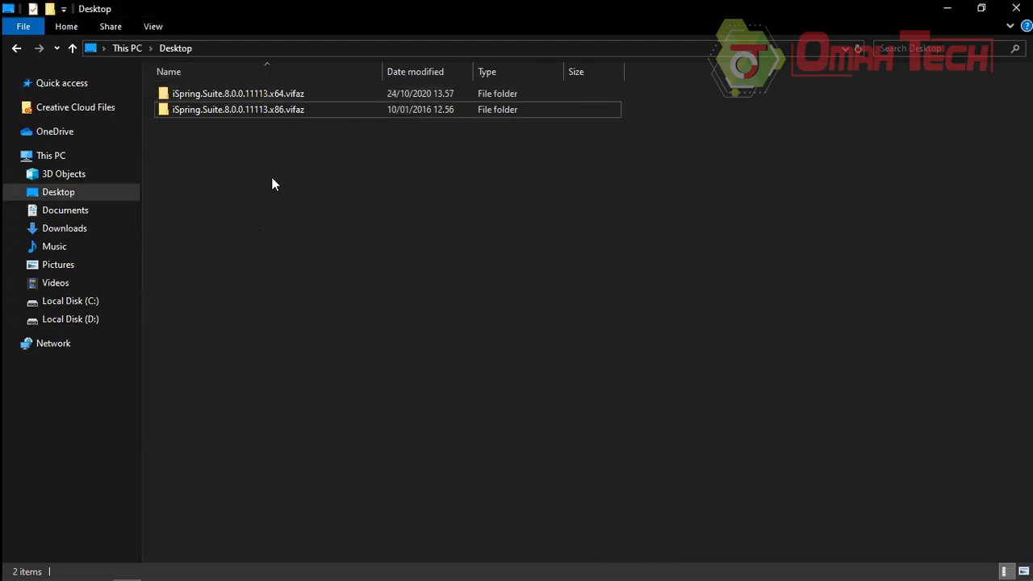
- Look in the Downloads folder for the iSpring.Suite.8.0.0.11113.x64.vifaz.rar archive
left_click(66, 229)
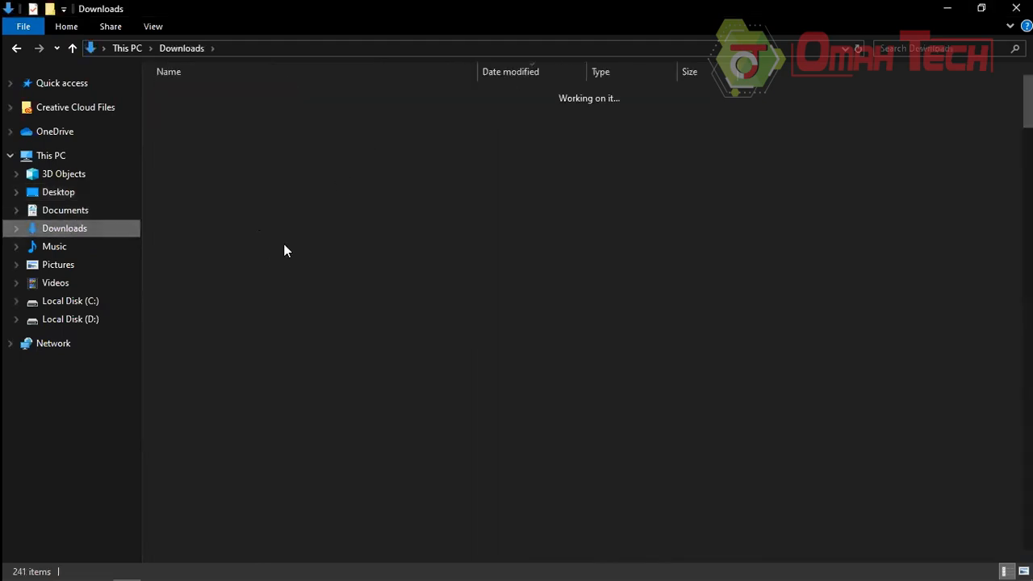
left_click(300, 113)
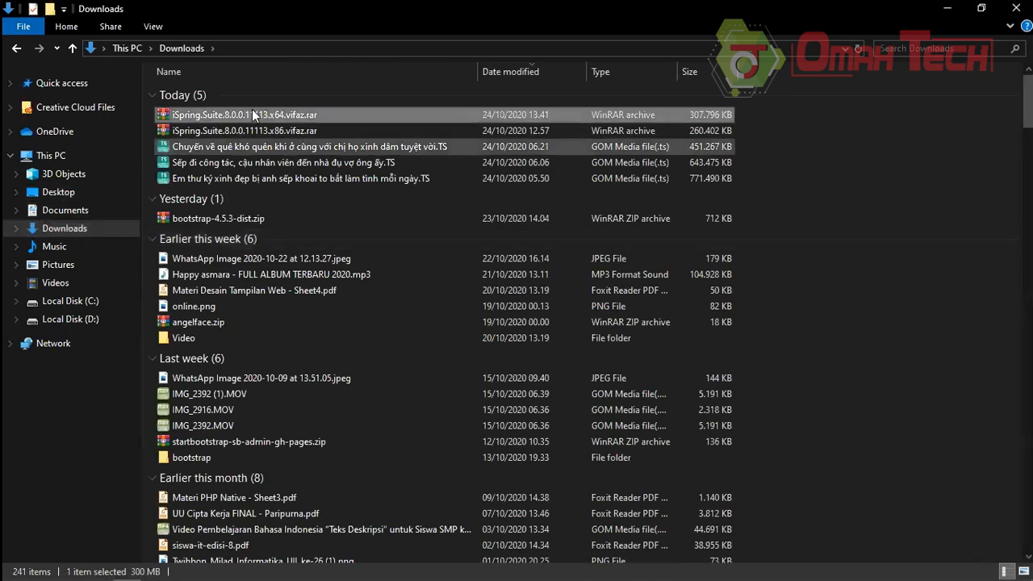
double_click(374, 121)
- Look into the File file folder on Local Disk (D:), and go back to the Desktop folder containing the iSpring Suite folders
left_click(70, 319)
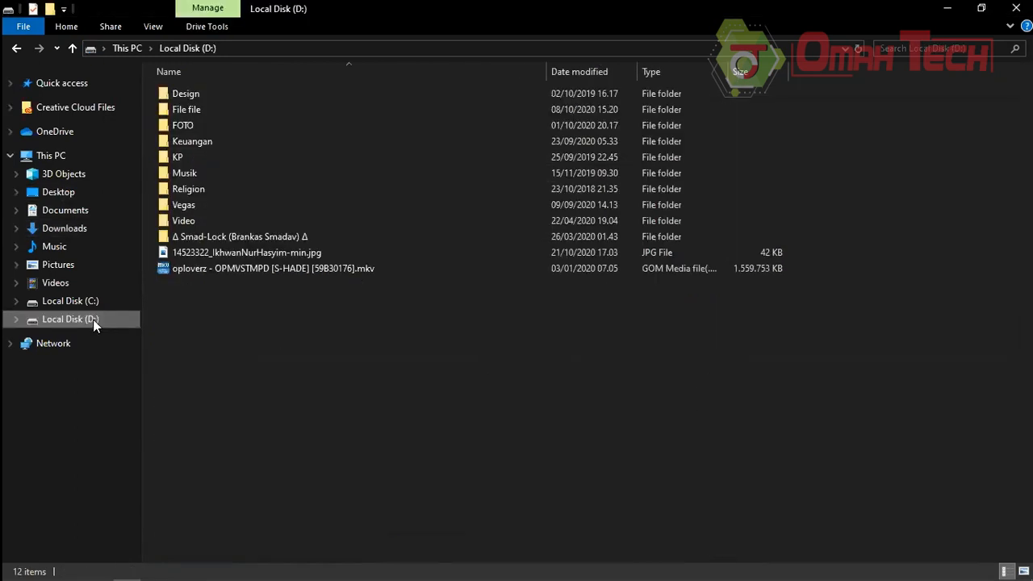
double_click(231, 109)
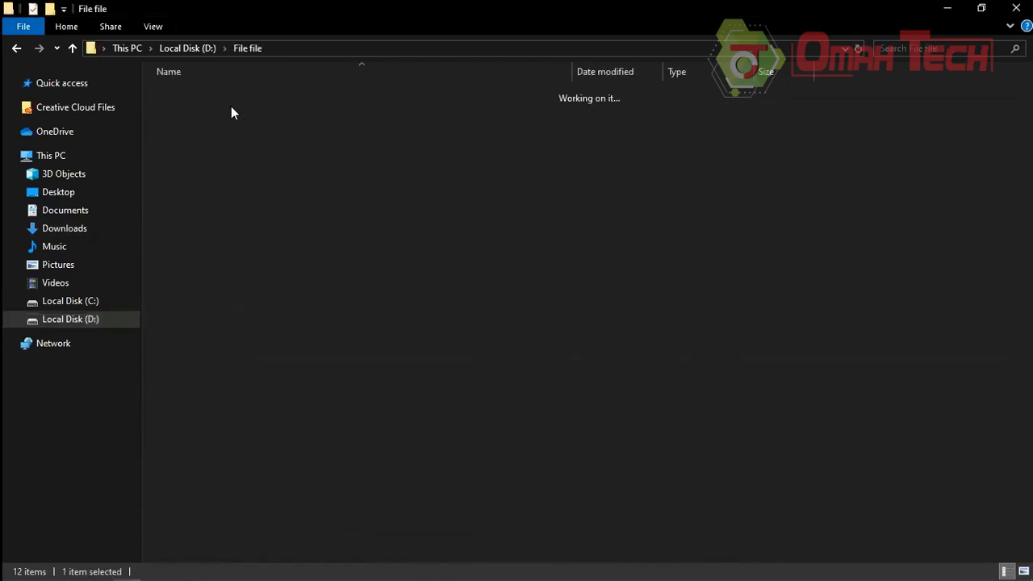
left_click(16, 47)
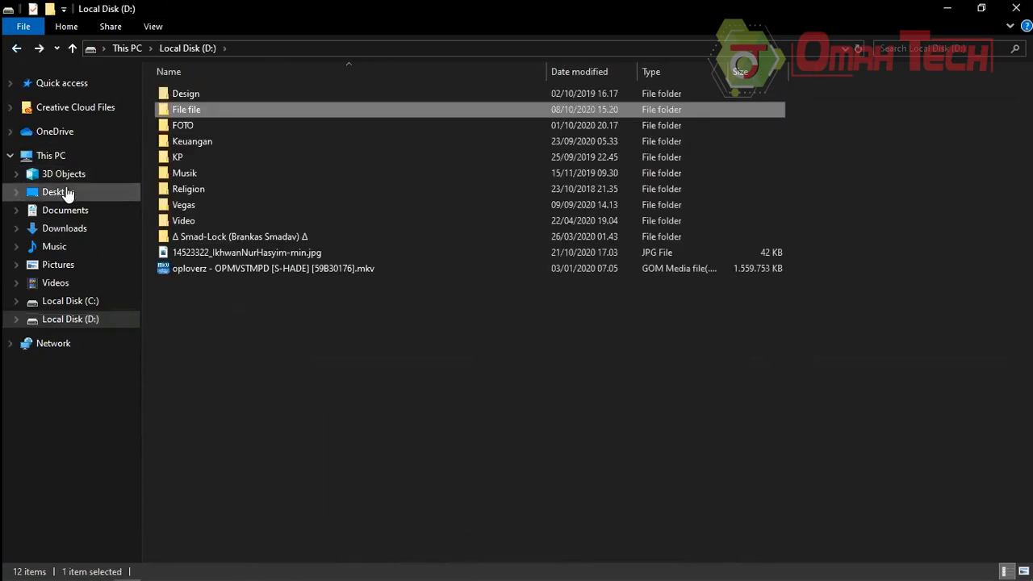
left_click(60, 192)
left_click(214, 92)
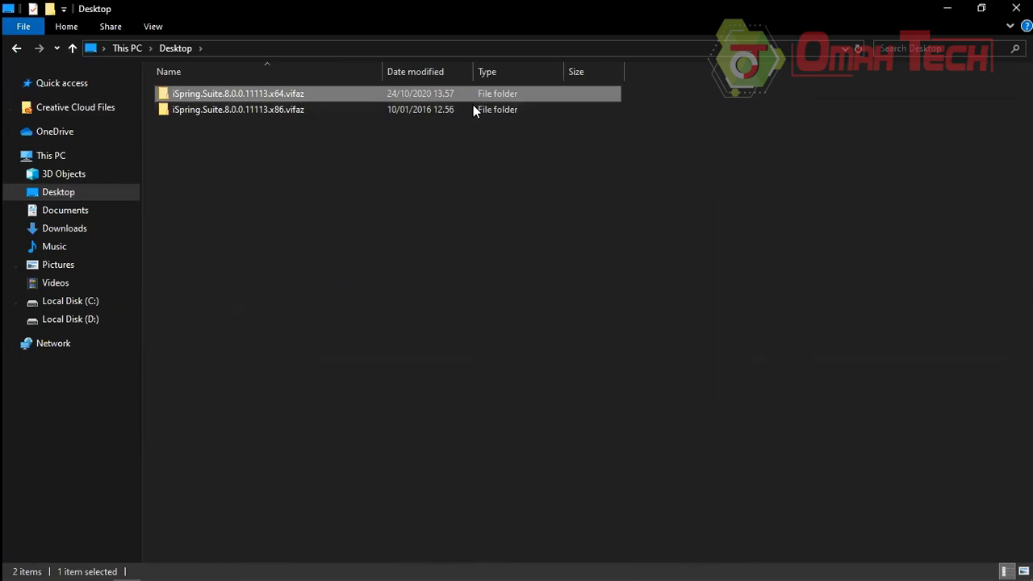
mouse_move(358, 569)
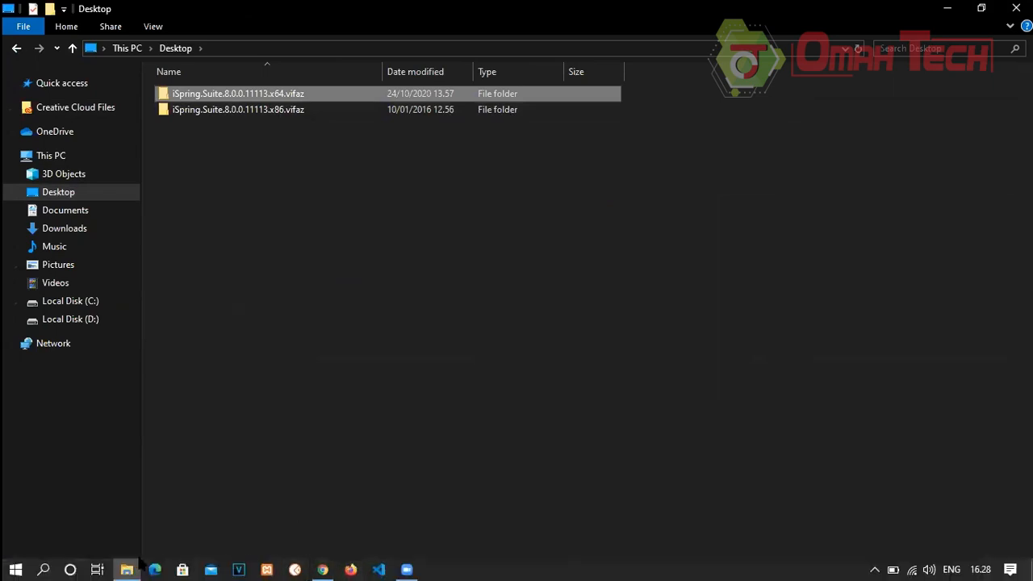
left_click(128, 565)
left_click(129, 565)
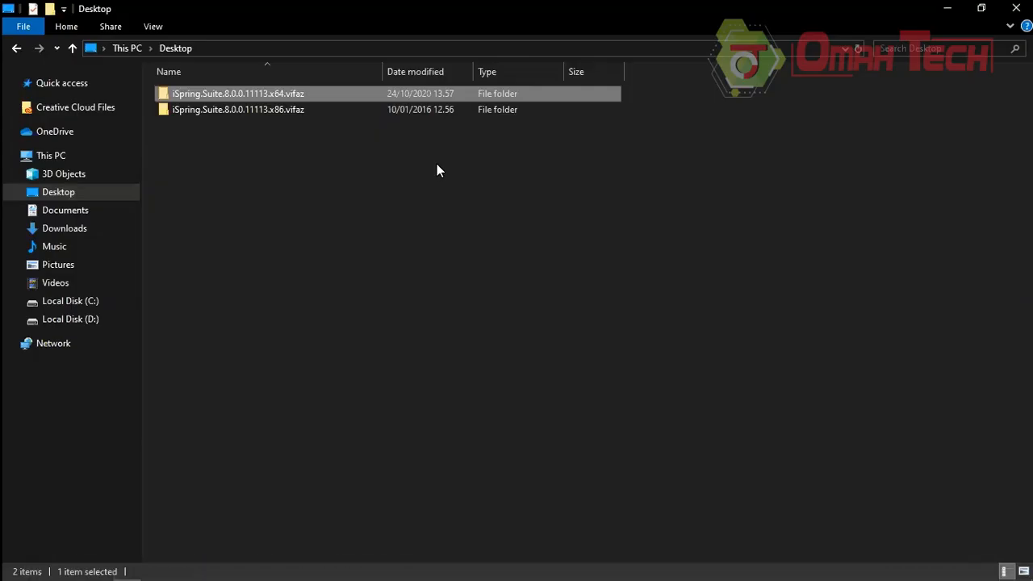
mouse_move(319, 93)
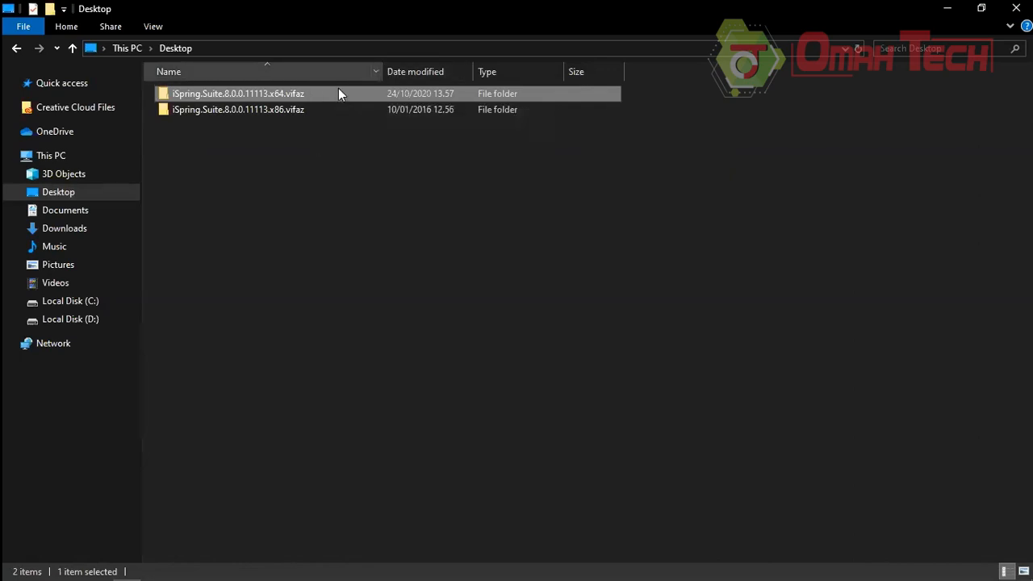
left_click(388, 156)
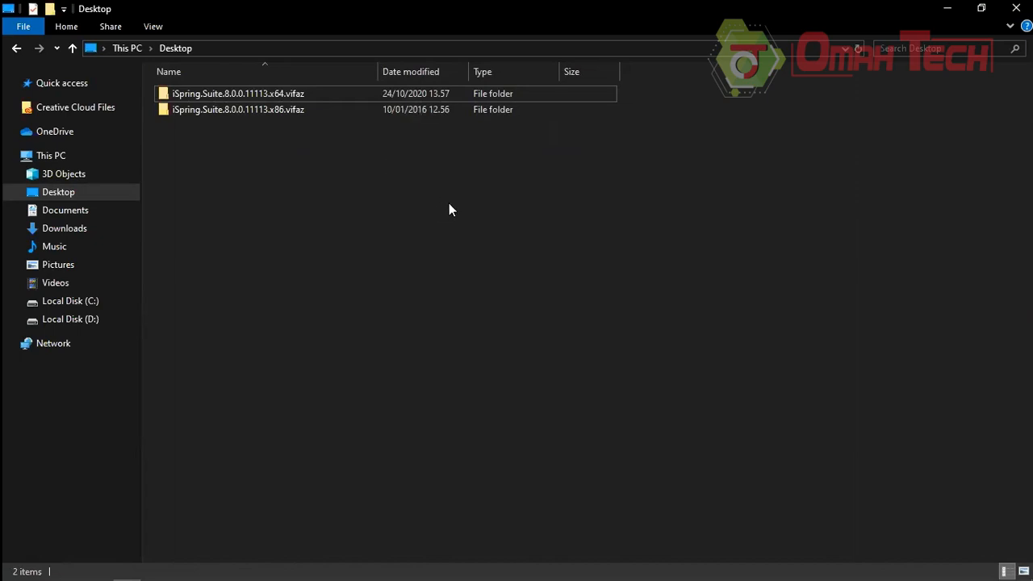
- Compare the x64 and x86 iSpring Suite 8.0.0.11113 folders on the Desktop
left_click(322, 105)
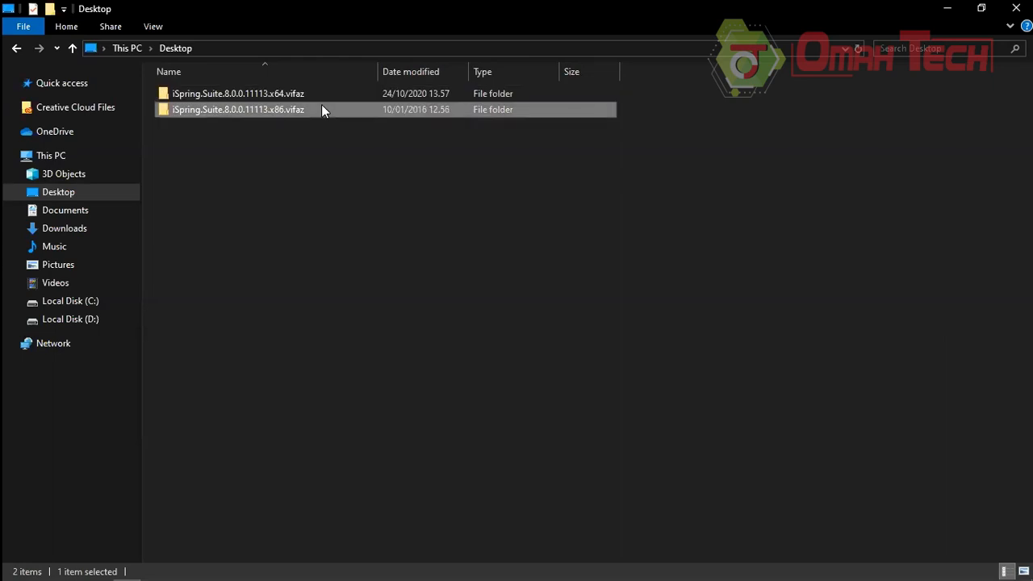
left_click(320, 97)
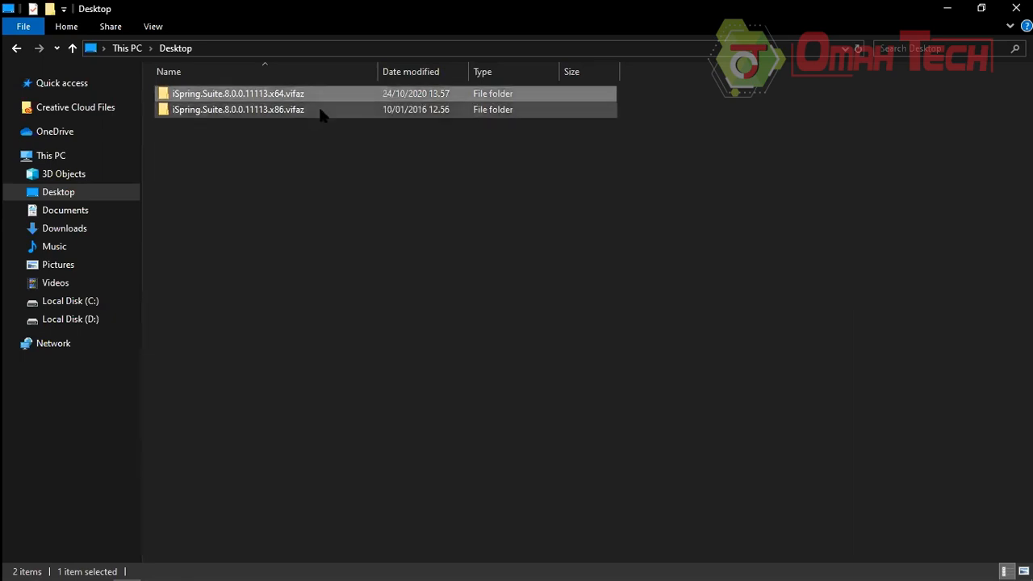
left_click(319, 109)
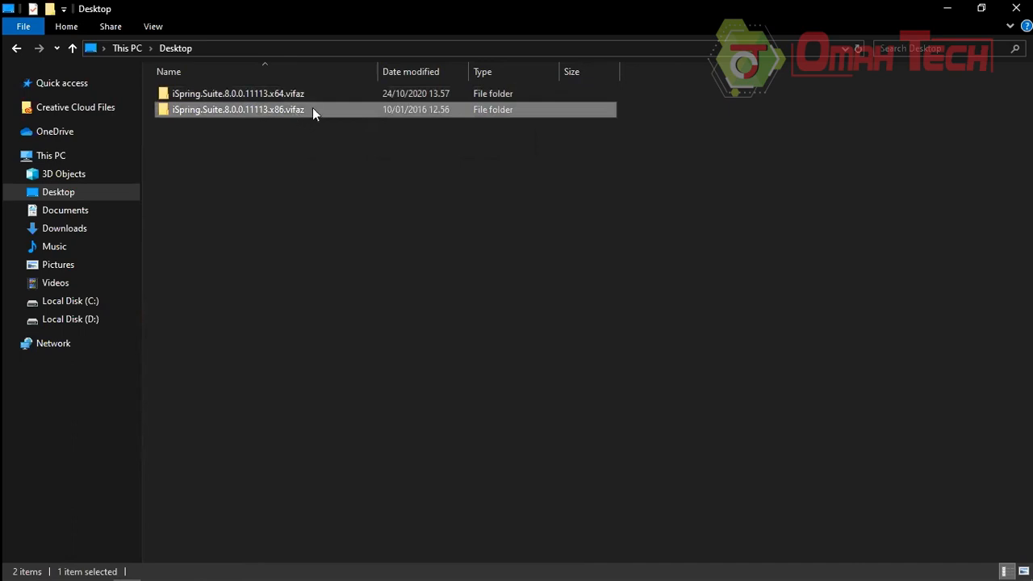
- Switch to Chrome and examine the 32 Bit and 64 Bit Google Drive download links in the iSpring Suite 8.0.0.11113 article
left_click(326, 569)
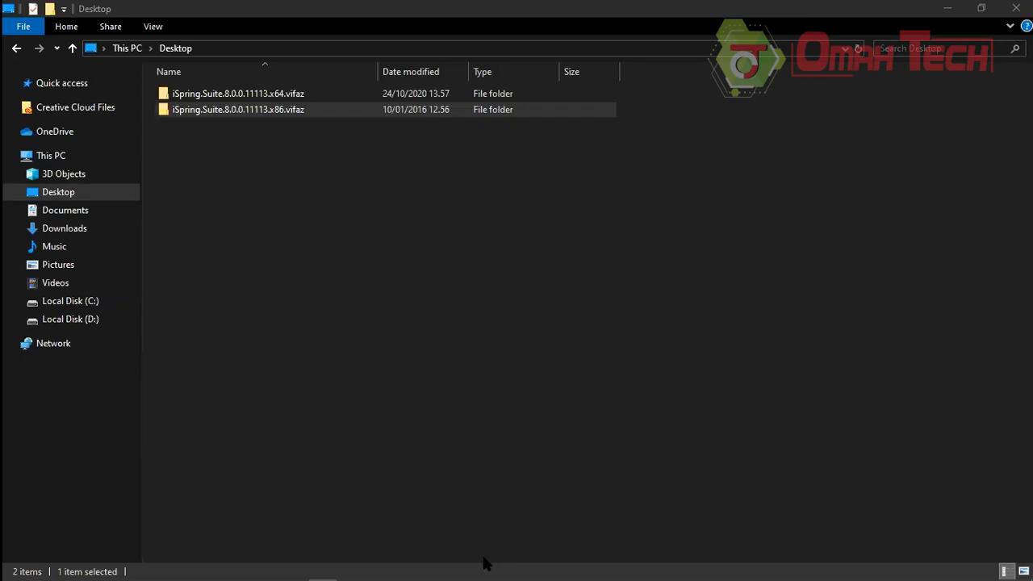
key("alt+Tab")
scroll(328, 273, "down", 3)
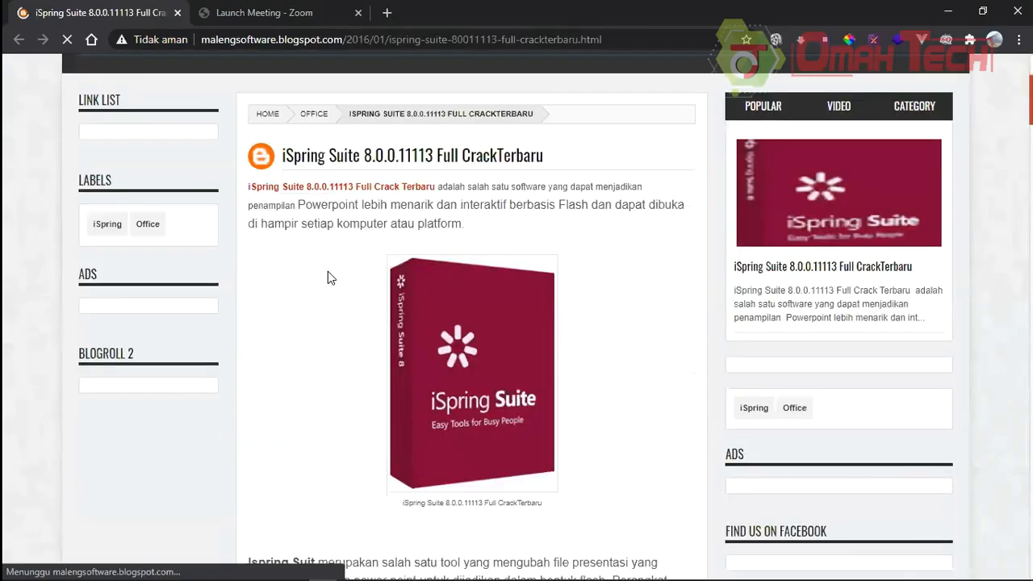
scroll(328, 271, "down", 15)
scroll(327, 271, "down", 14)
scroll(328, 271, "up", 3)
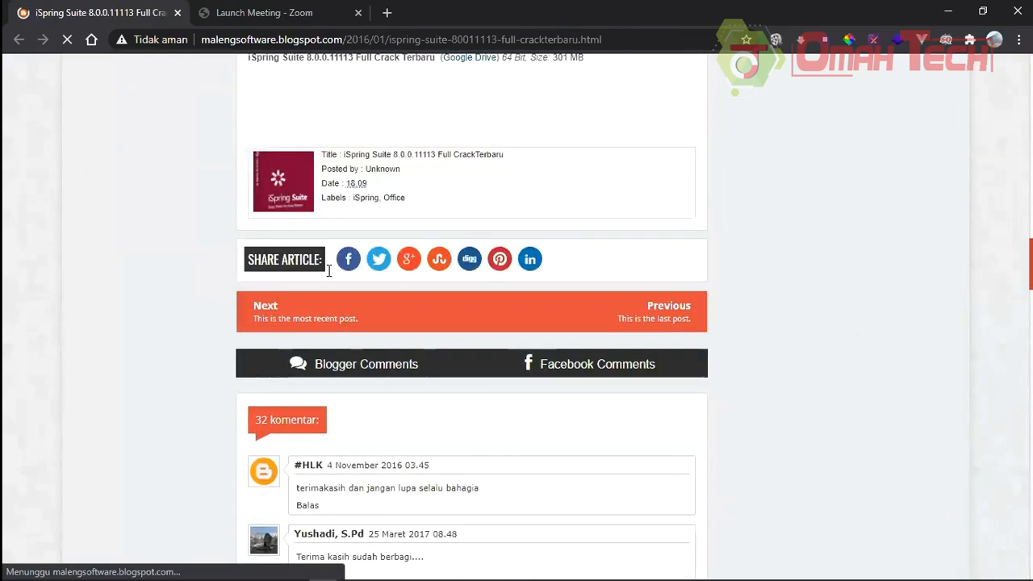
scroll(329, 272, "up", 2)
scroll(329, 271, "up", 2)
mouse_move(512, 272)
left_mouse_down()
mouse_move(499, 272)
mouse_move(502, 289)
left_mouse_up()
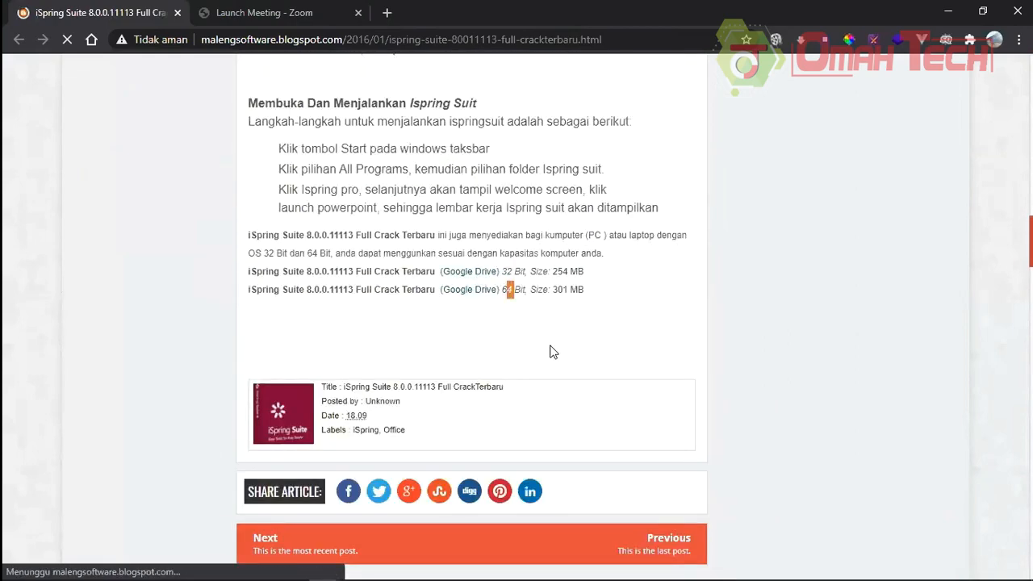
left_click(608, 327)
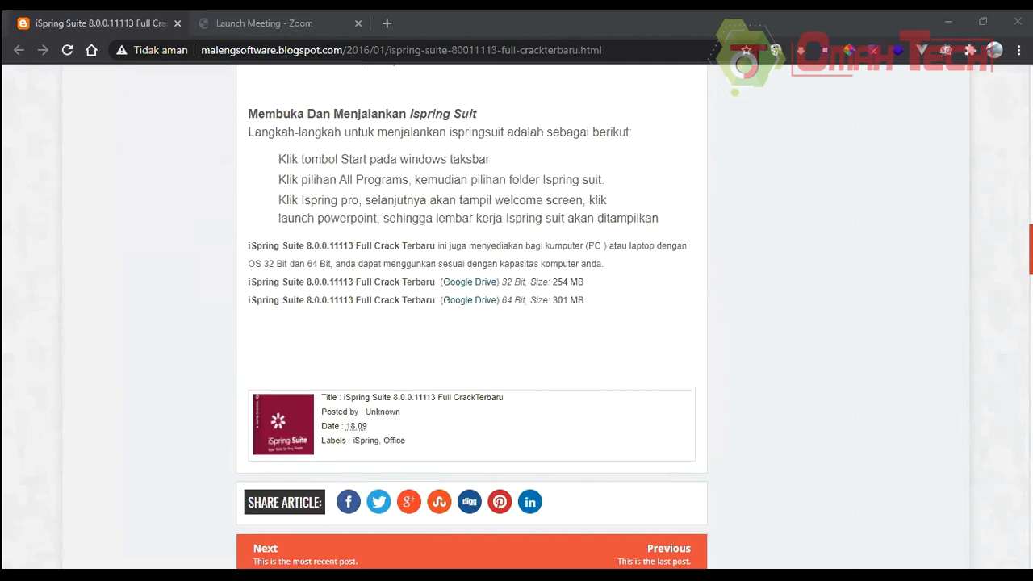
- Open the Control Panel's System information under System and Security to check the computer's system type
key("super")
type("con")
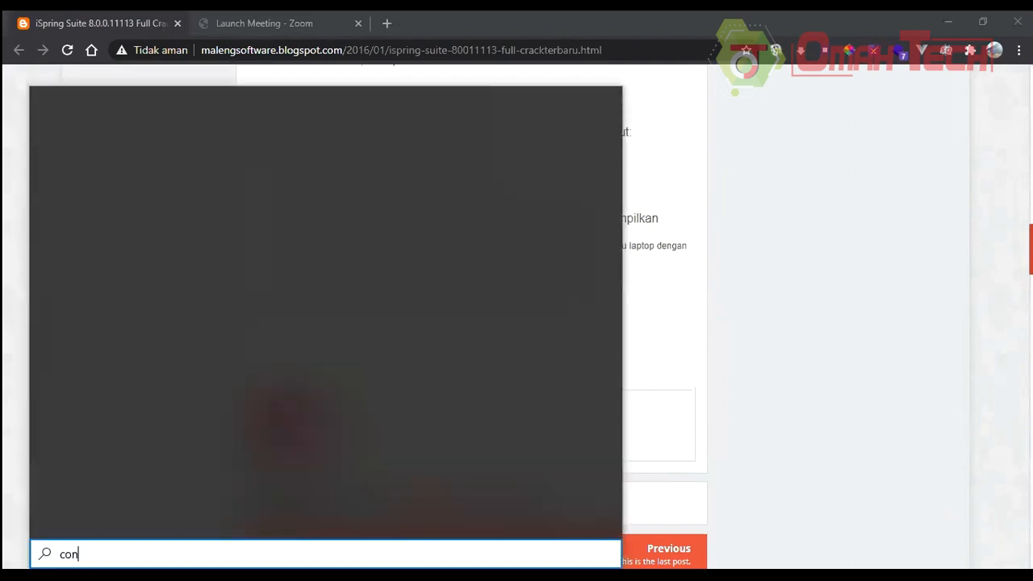
key("Return")
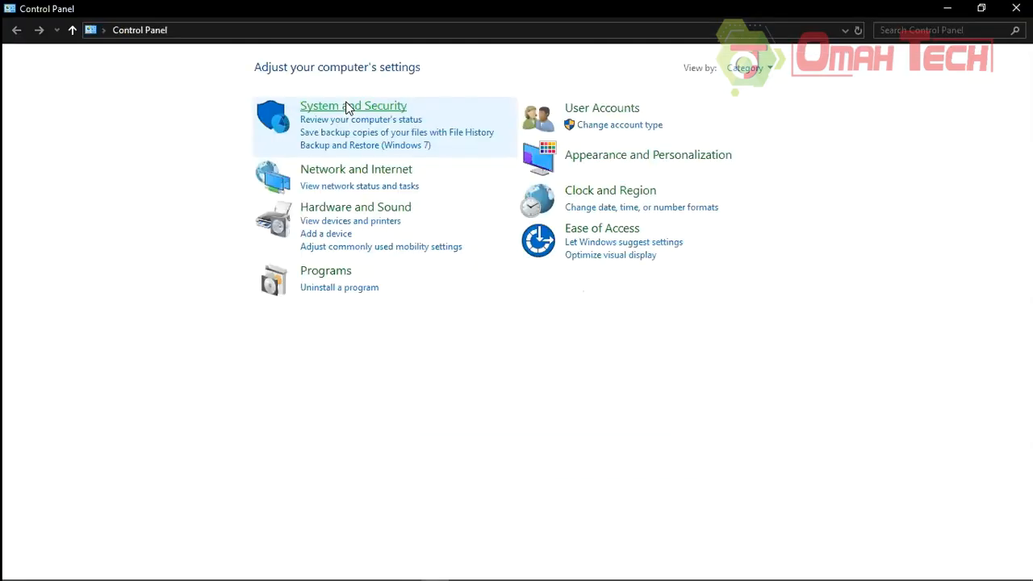
left_click(347, 107)
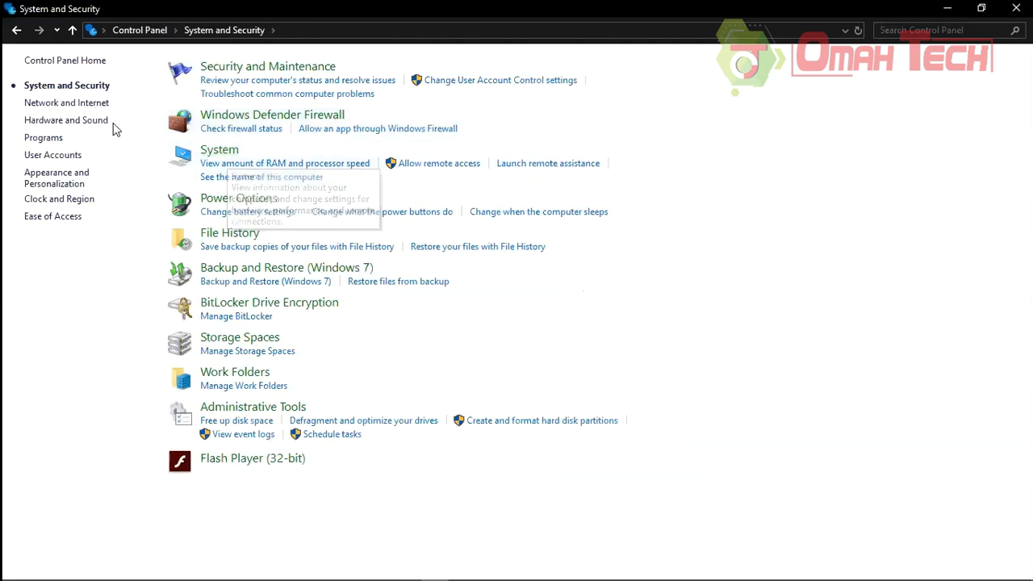
left_click(341, 164)
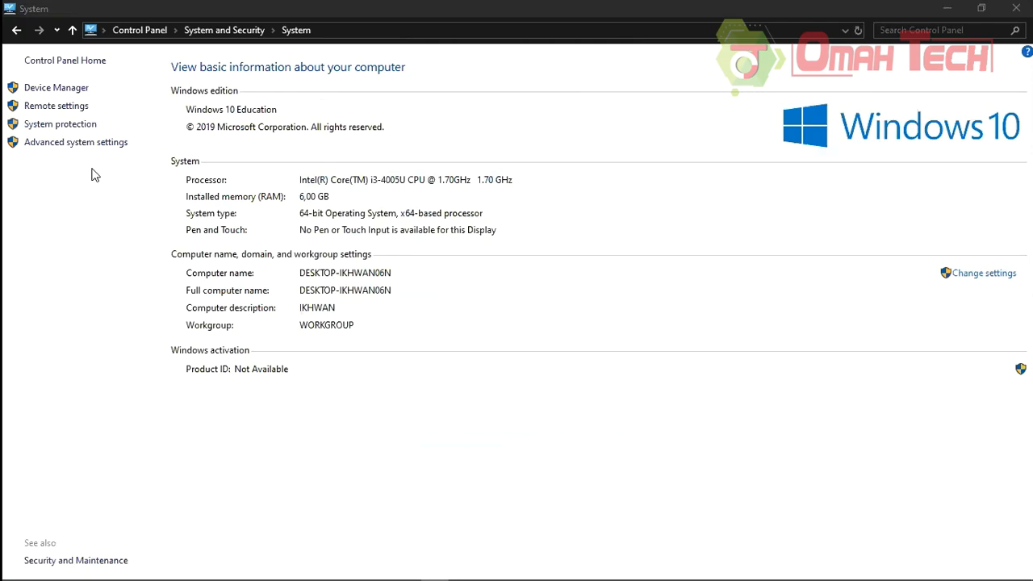
- Return to File Explorer, open the iSpring.Suite.8.0.0.11113.x64.vifaz folder on the Desktop and run its .msi installer
key("alt+Tab")
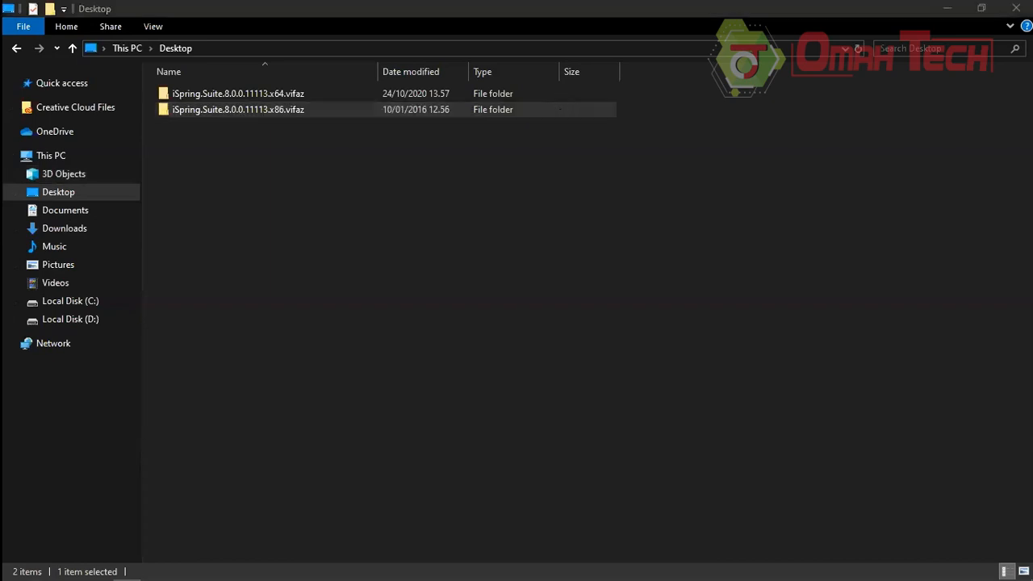
key("alt+Tab")
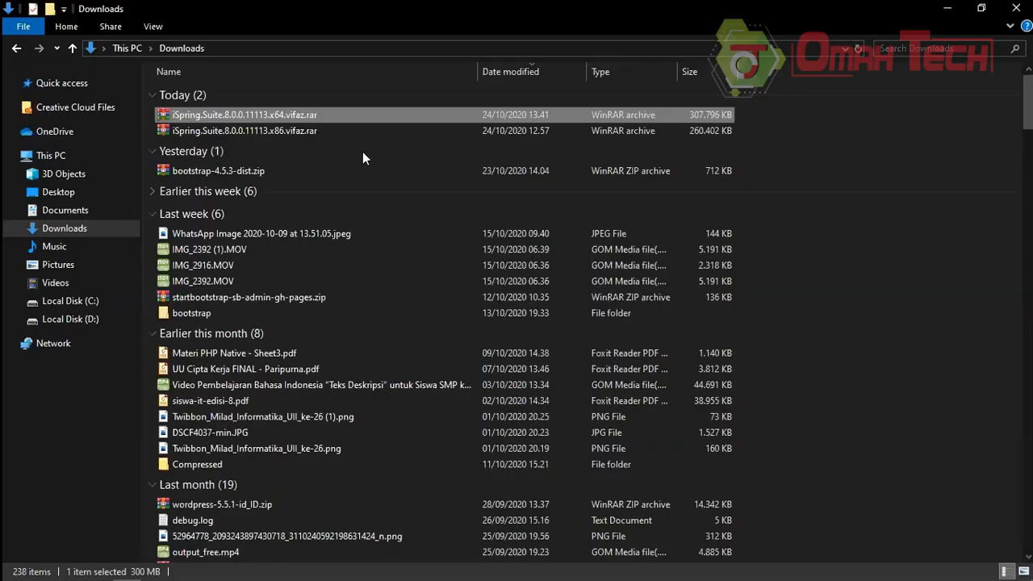
right_click(300, 115)
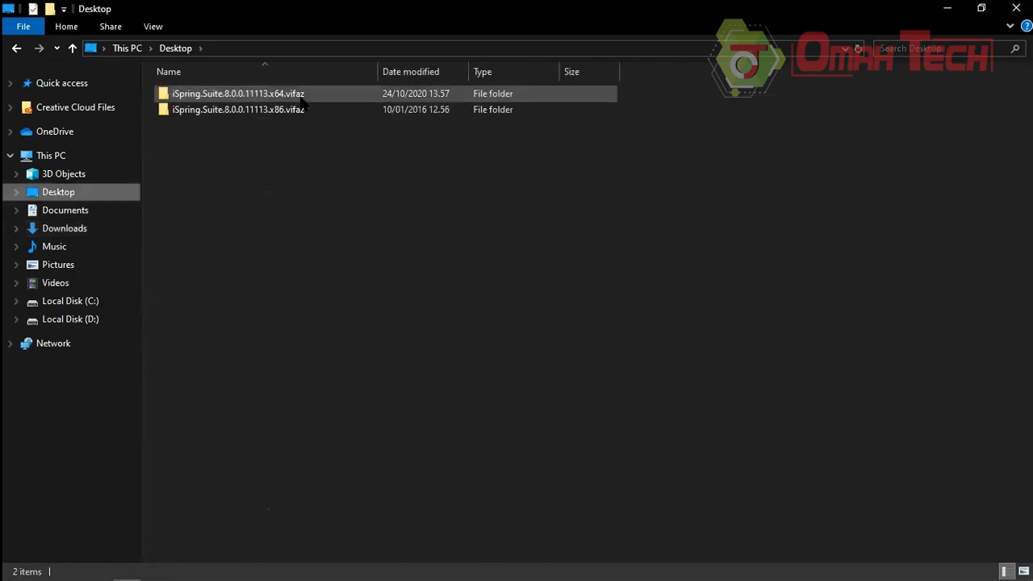
double_click(300, 94)
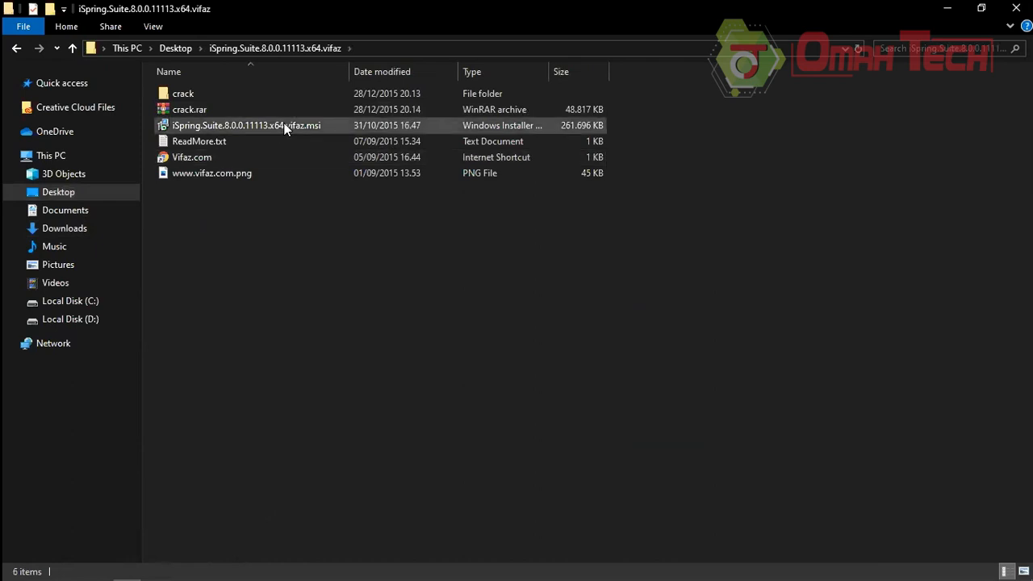
left_click(284, 127)
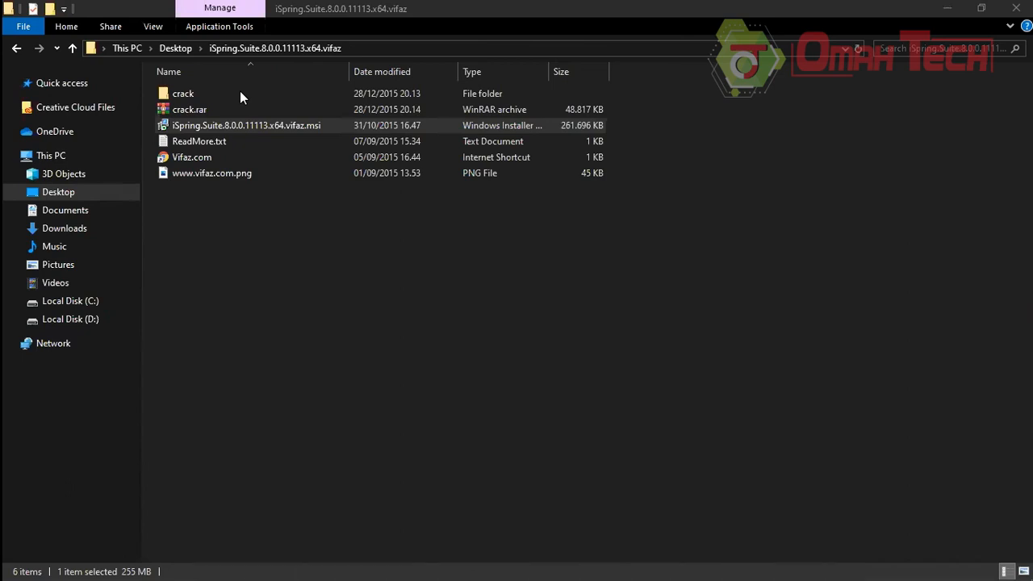
double_click(210, 126)
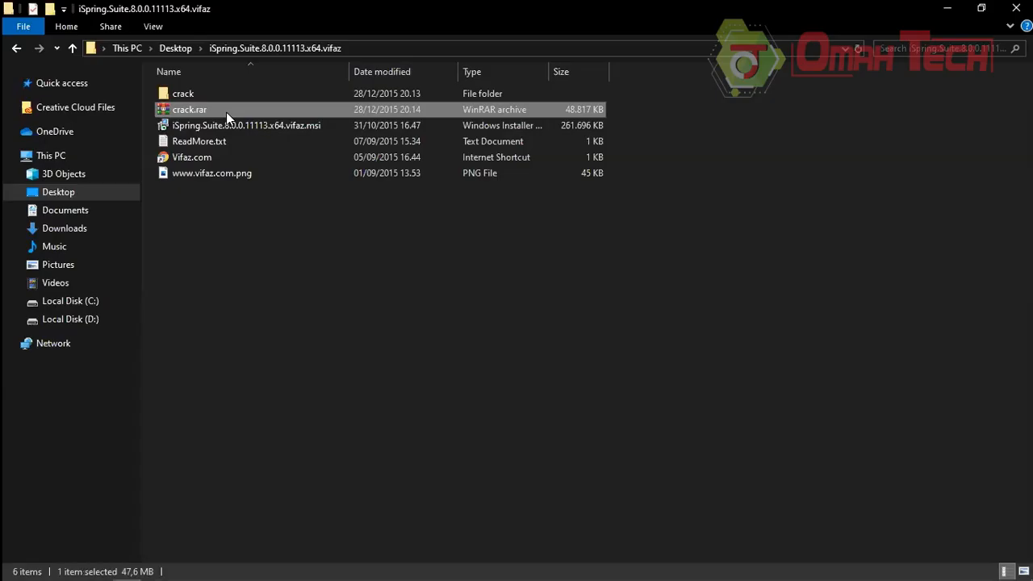
- Extract crack.rar into the current folder and open the crack folder
right_click(225, 110)
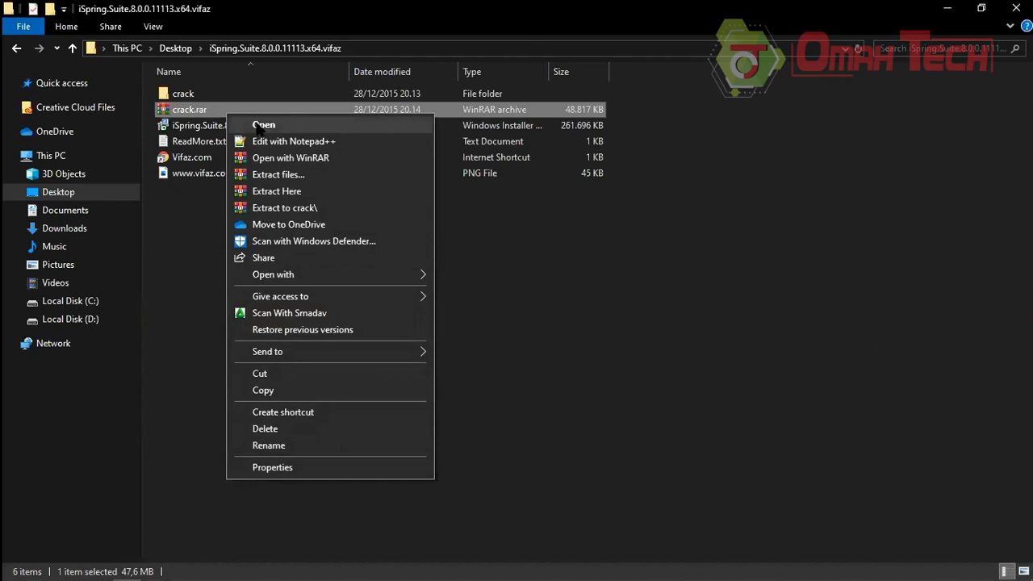
left_click(307, 192)
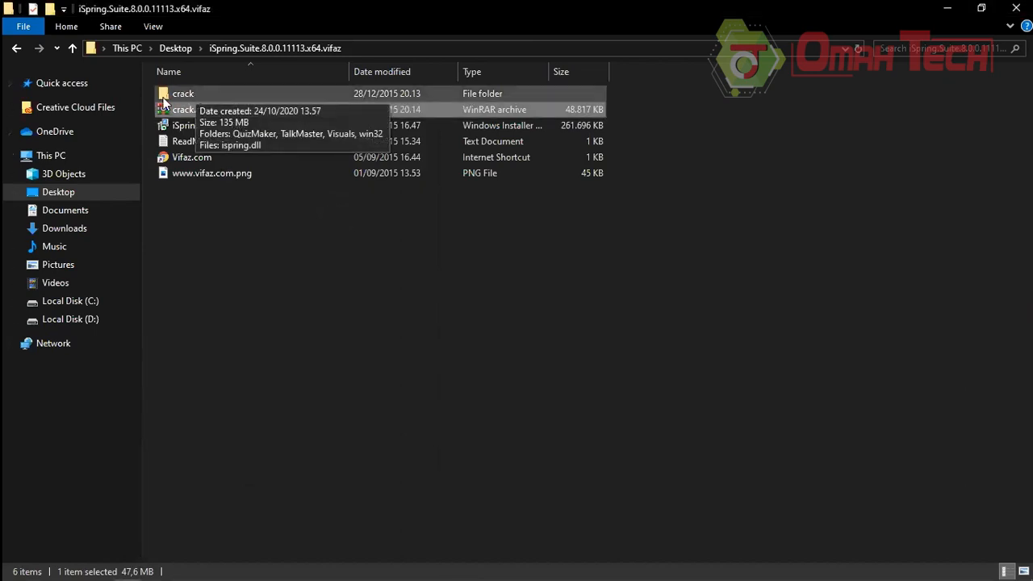
left_click(191, 94)
double_click(192, 95)
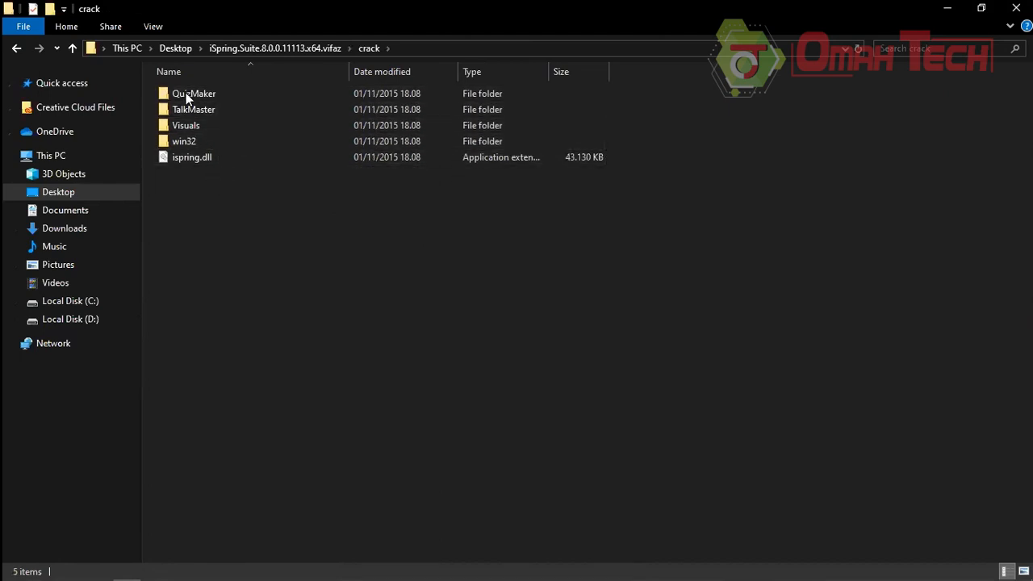
- Copy everything in the crack folder: QuizMaker, TalkMaster, Visuals, win32 and ispring.dll
left_click_drag(290, 265, 223, 91)
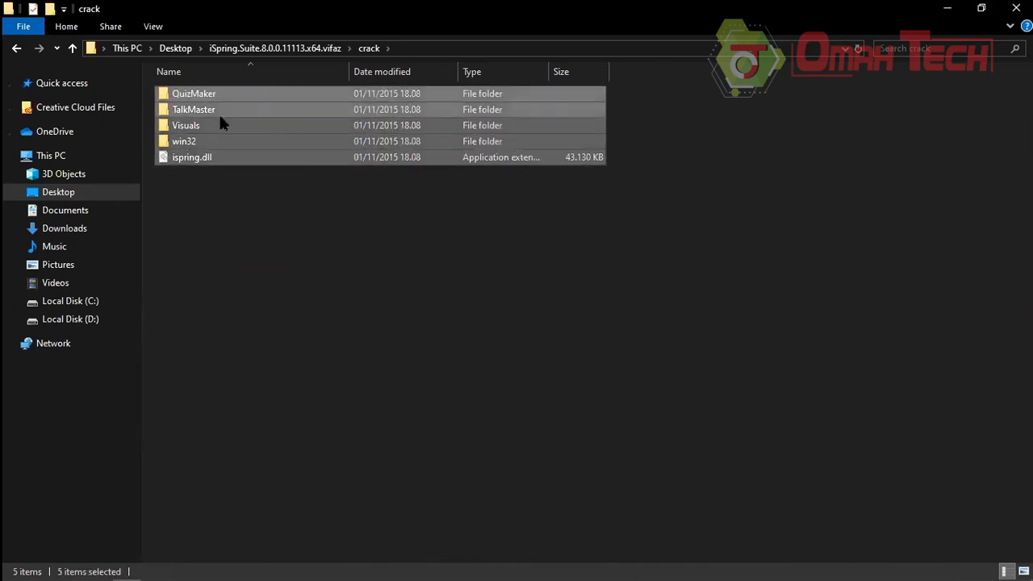
right_click(220, 115)
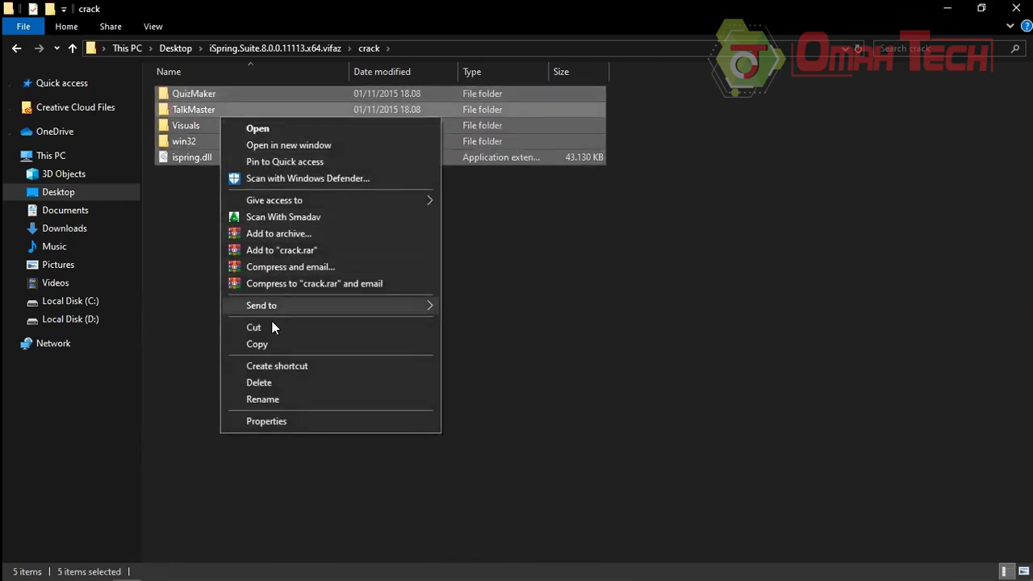
left_click(257, 344)
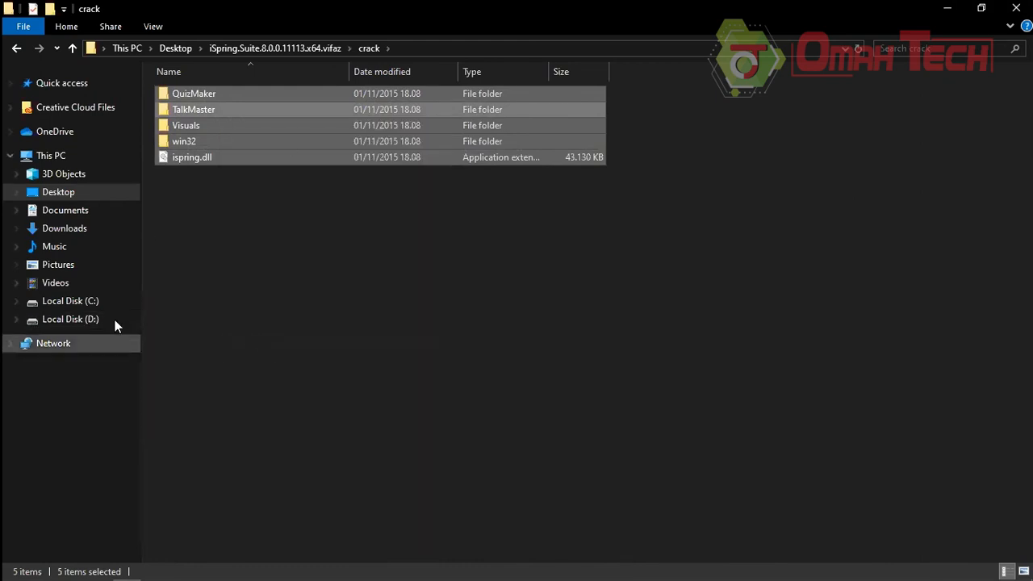
- Paste the copied crack files into the Program Files > iSpring > Suite 8 folder on Local Disk (C:) and clear the selection
left_click(81, 301)
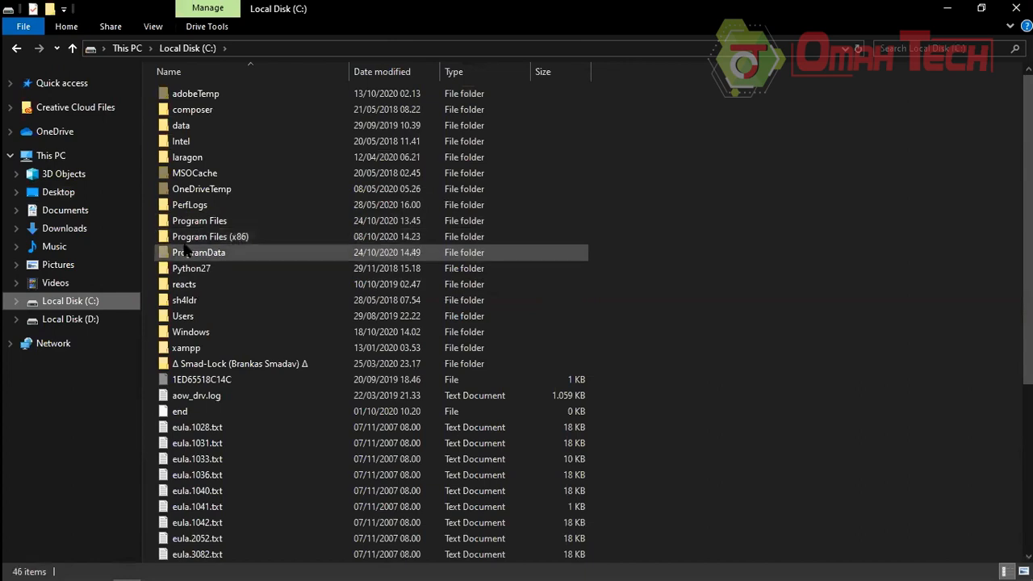
double_click(270, 239)
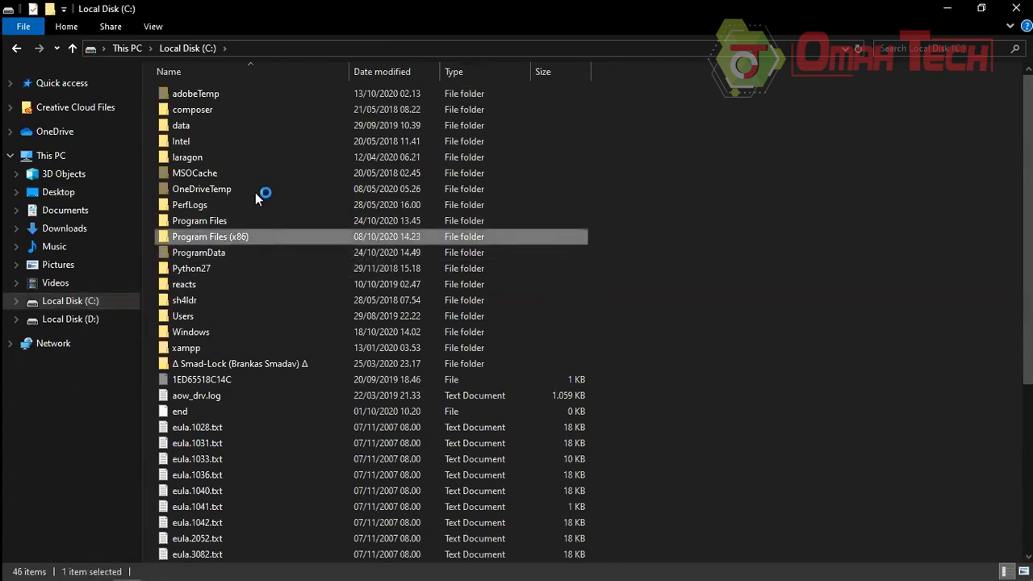
left_click(14, 49)
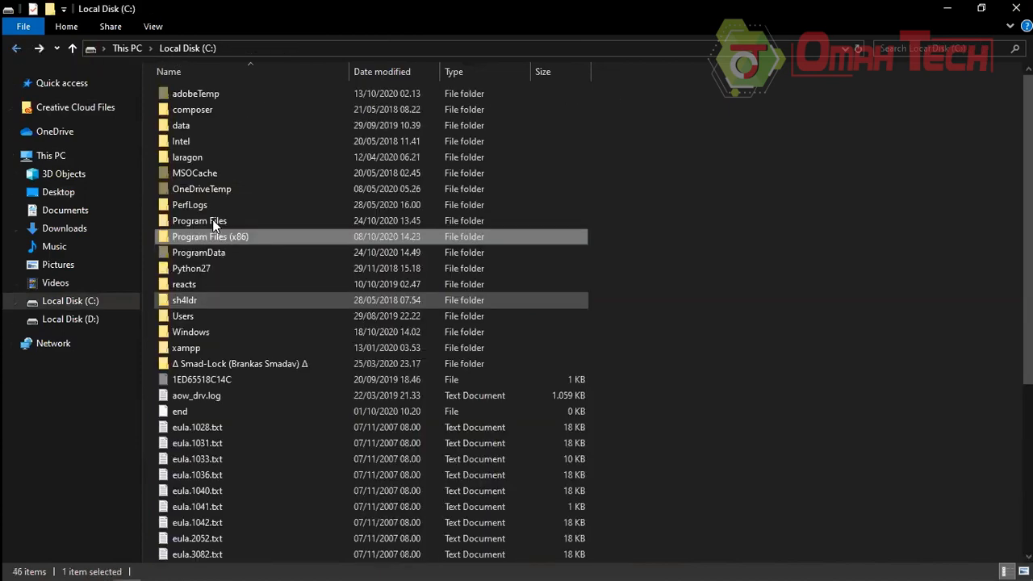
double_click(212, 220)
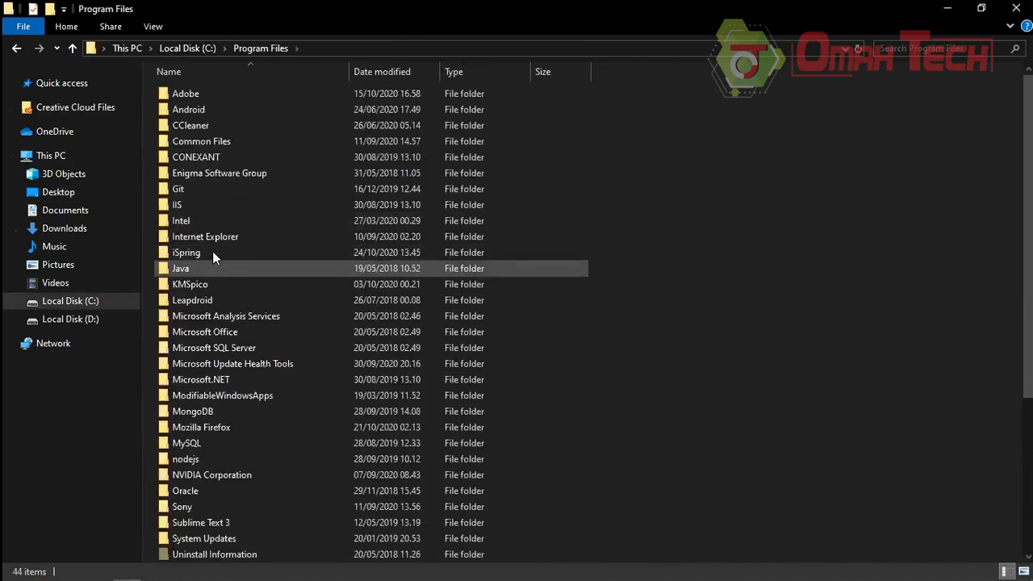
left_click(186, 254)
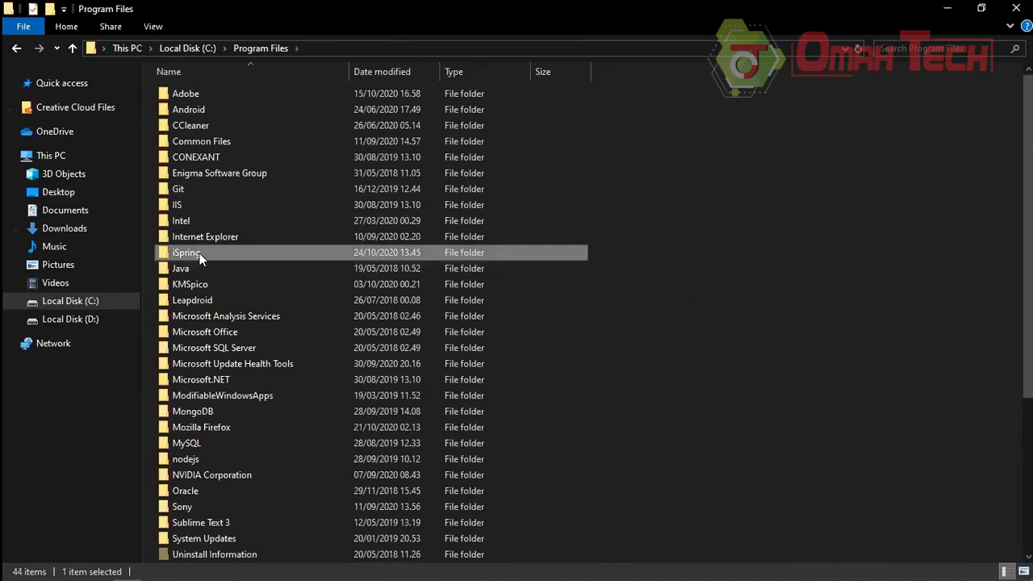
double_click(201, 254)
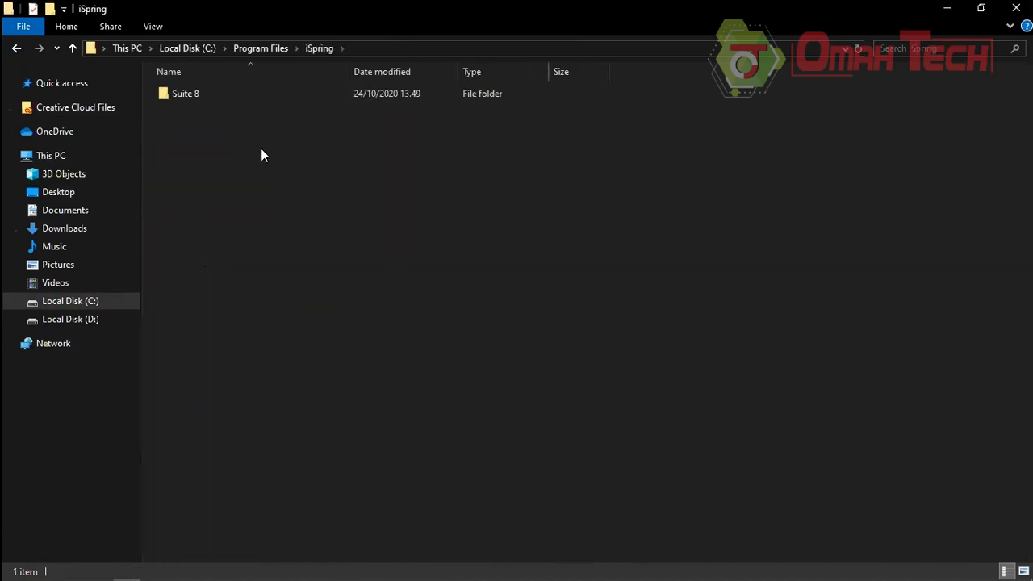
double_click(219, 94)
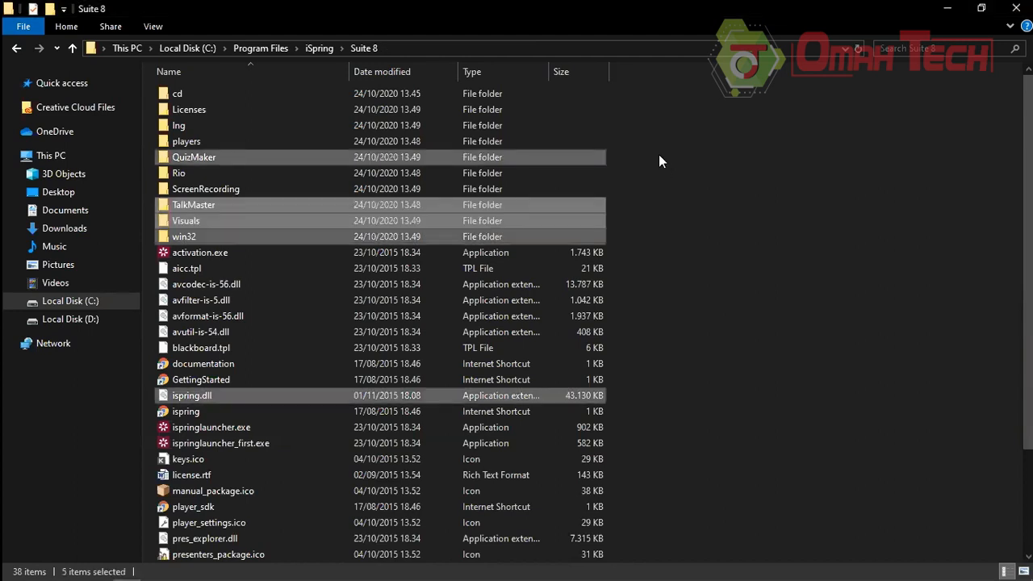
left_click(659, 161)
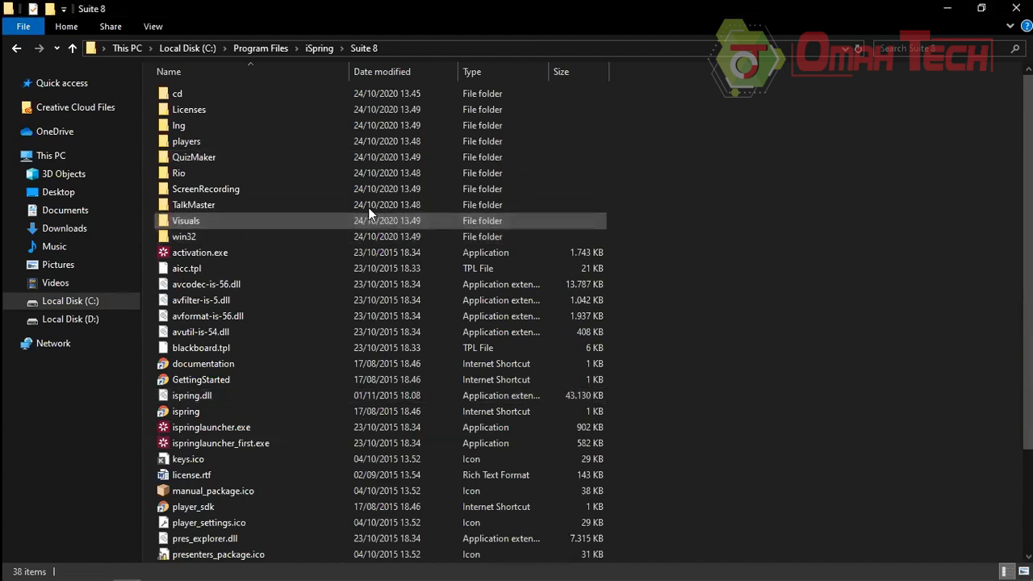
left_click(312, 372)
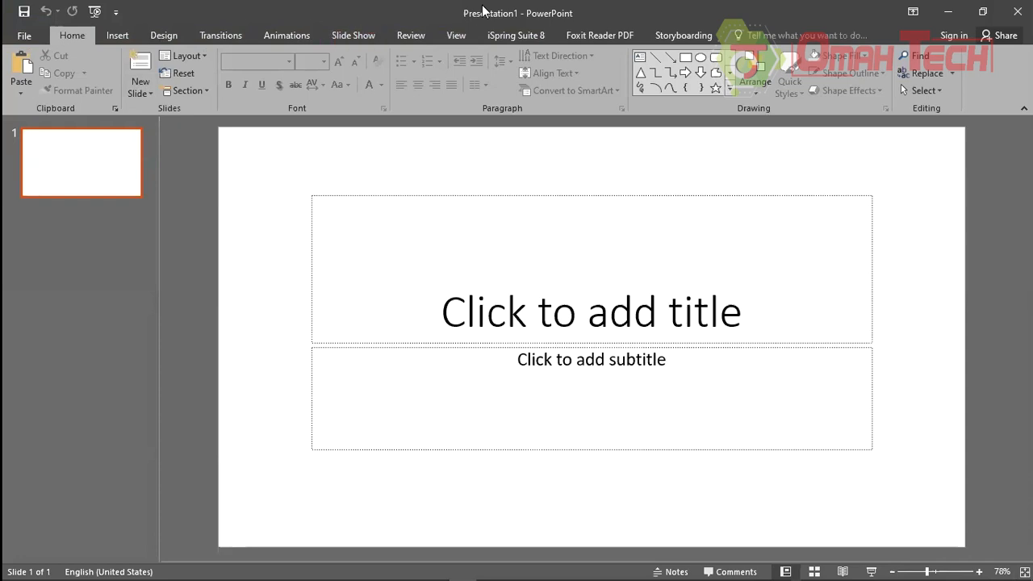
- Switch to PowerPoint's iSpring Suite 8 tools and create a new graded quiz in iSpring QuizMaker
left_click(516, 35)
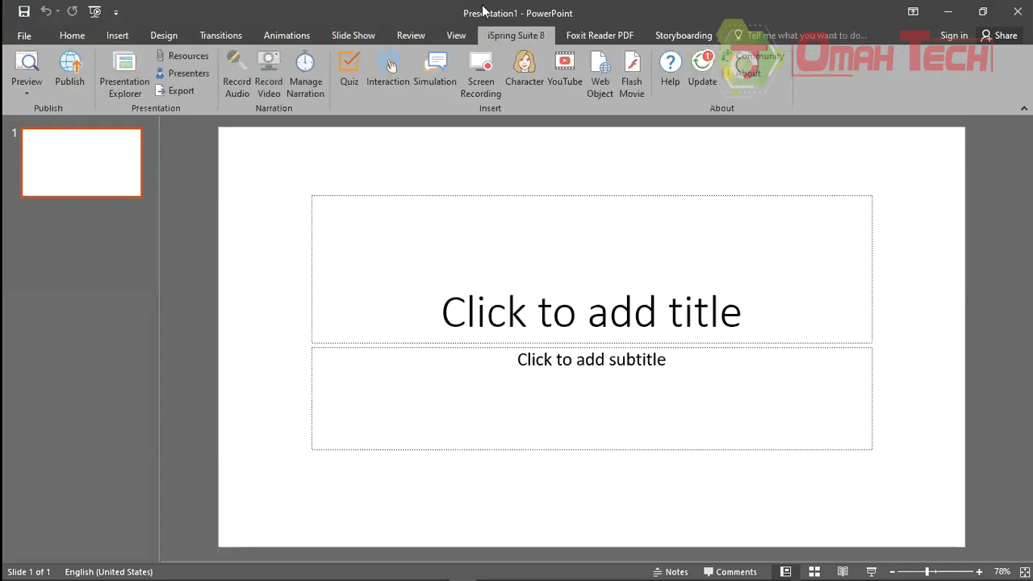
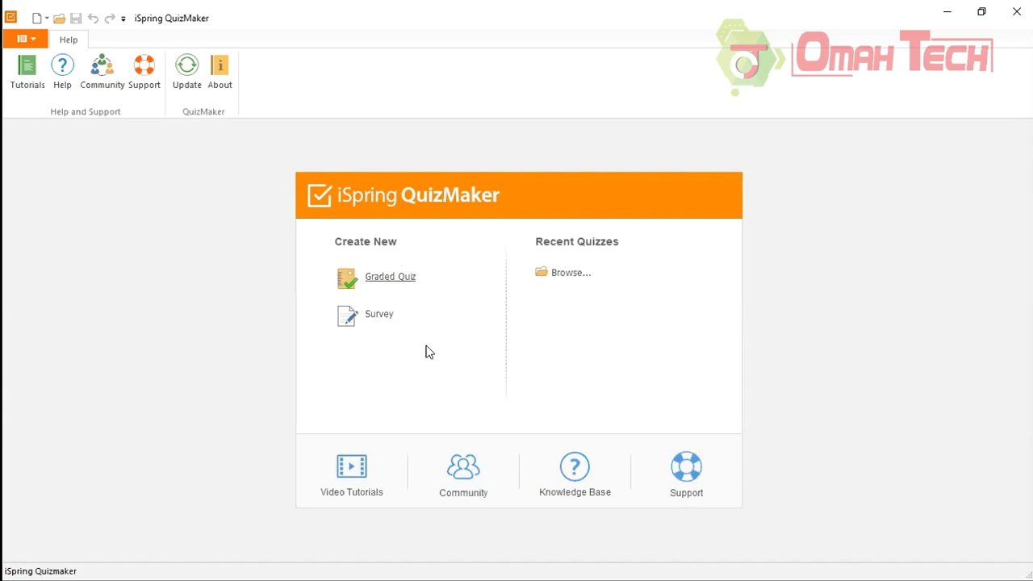
left_click(376, 277)
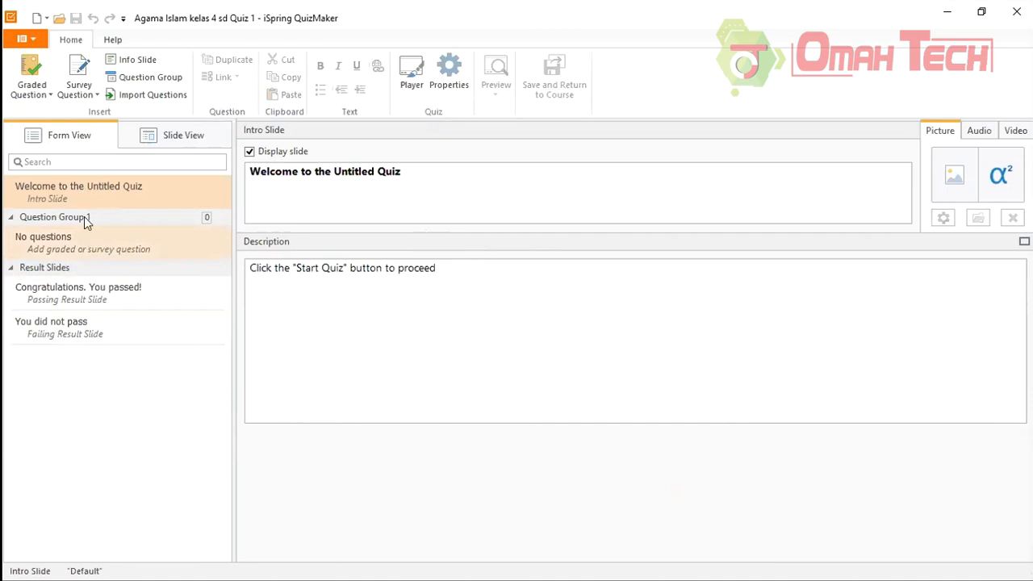
- Examine the intro slide's title and description, and the texts and options of the passing and failing result slides
left_click(439, 305)
left_click(436, 185)
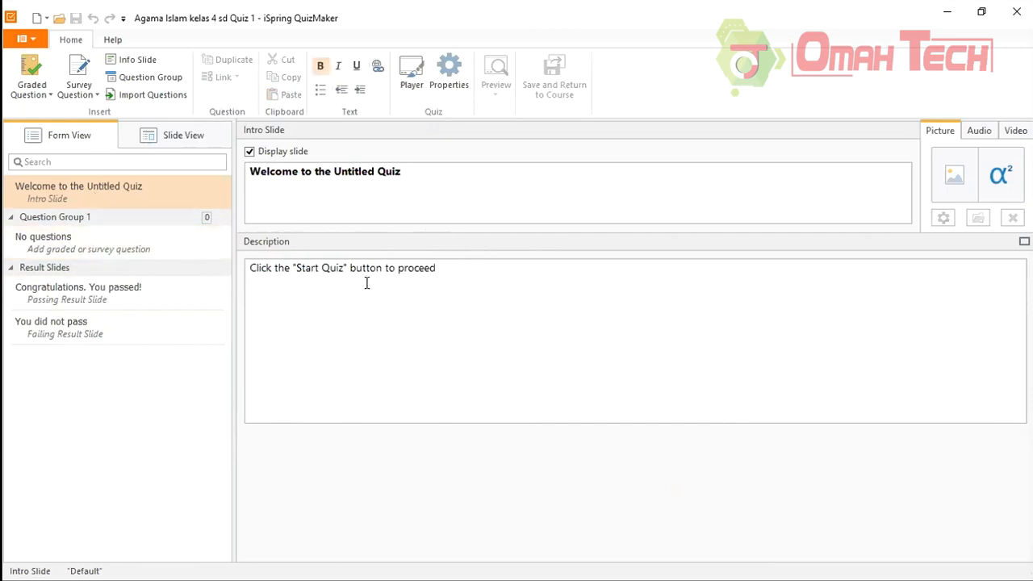
left_click_drag(437, 268, 247, 268)
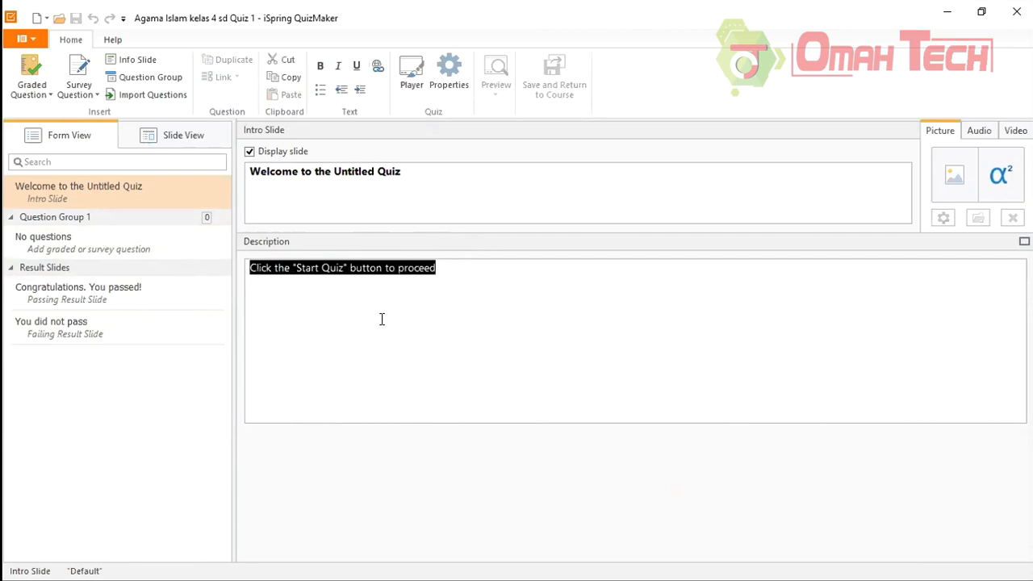
left_click(386, 317)
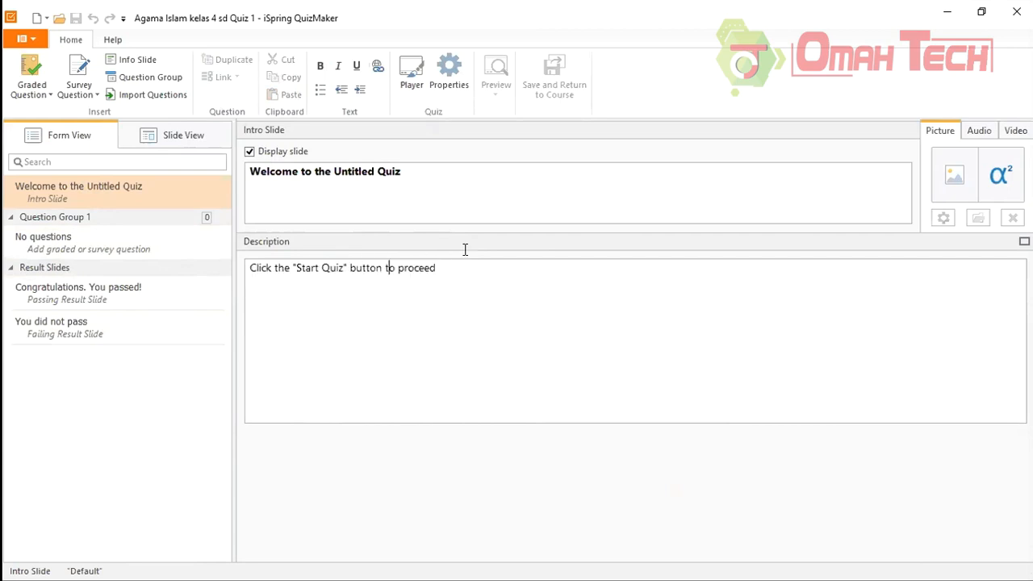
left_click(120, 238)
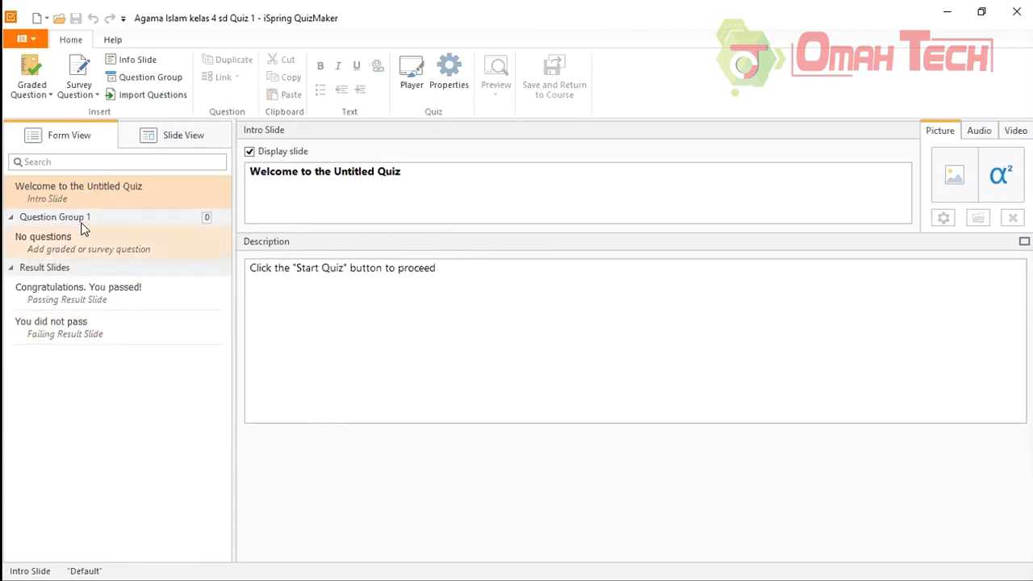
left_click(106, 292)
left_click_drag(398, 171, 277, 173)
left_click(50, 337)
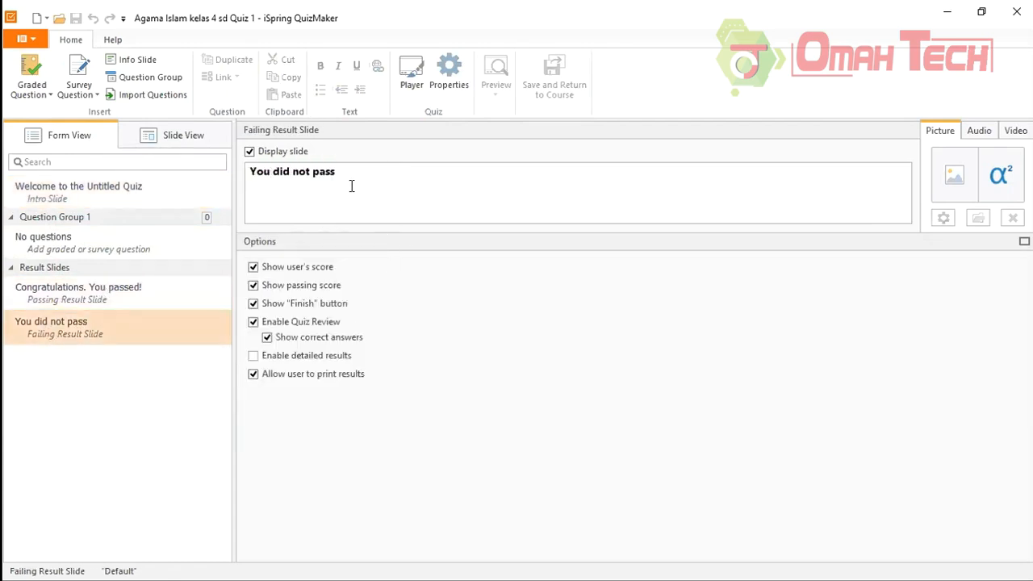
left_click_drag(334, 172, 290, 172)
left_click(140, 299)
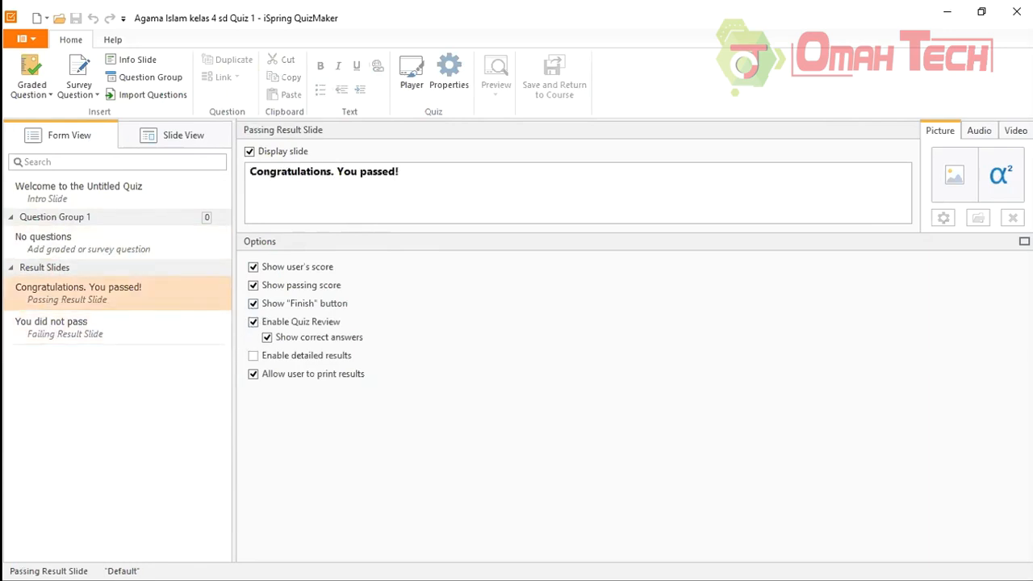
- Examine the settings of Question Group 1 and the available graded question types
left_click(104, 219)
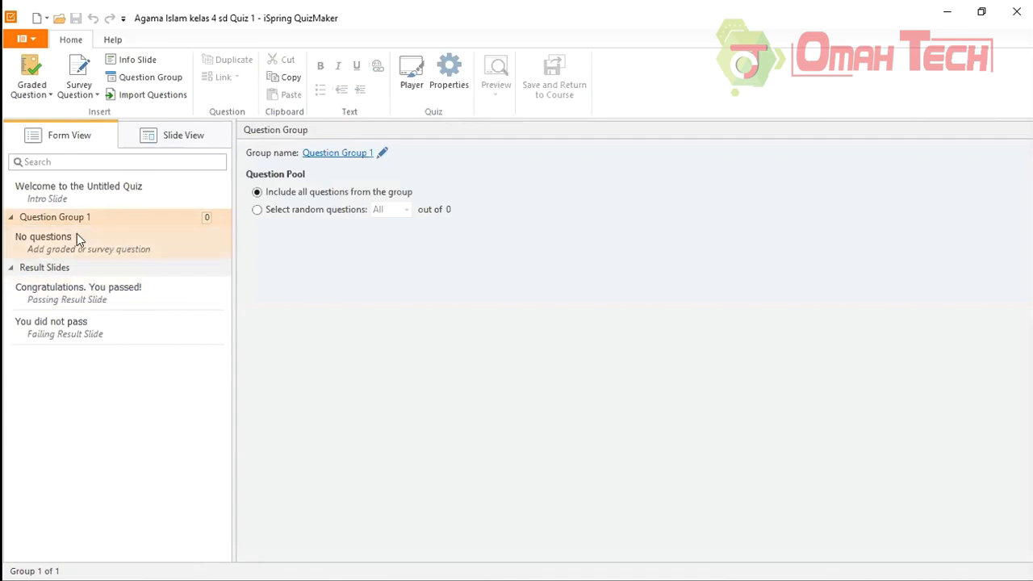
left_click(46, 97)
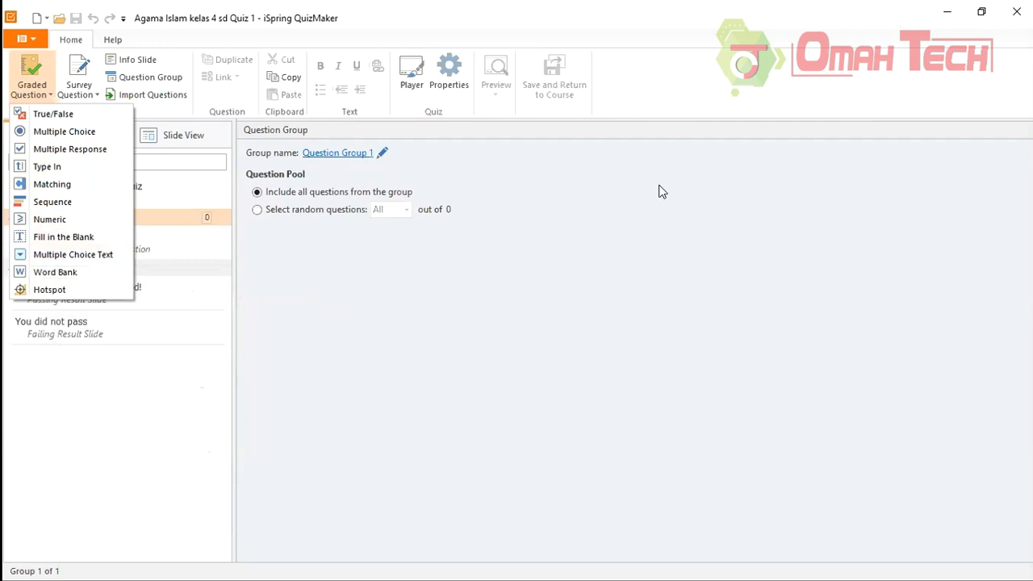
key("alt+Tab")
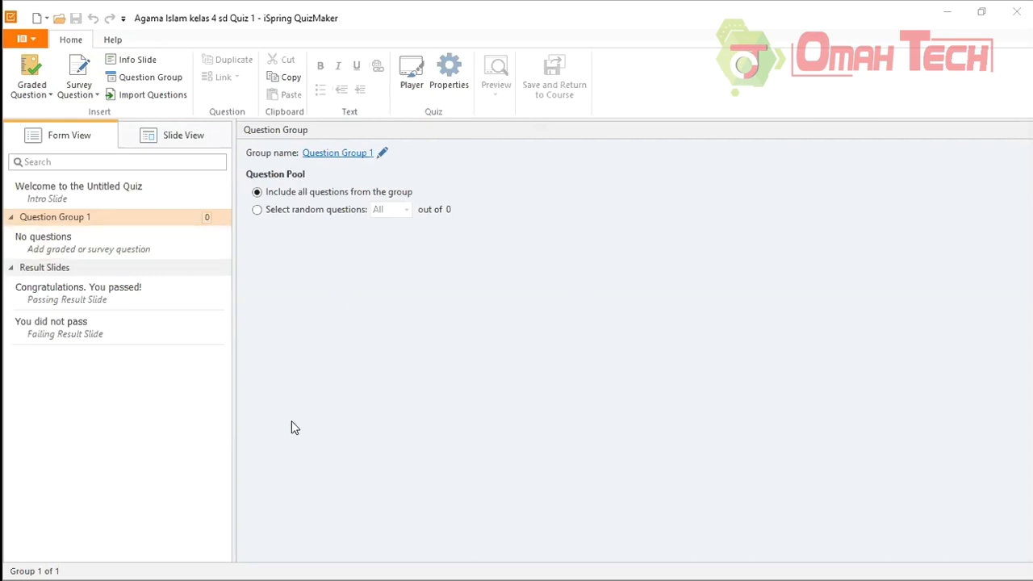
- Replace the intro slide's title with "Selamat mengerjakan quiz di materi agama islam" followed by the teacher's name
left_click(82, 203)
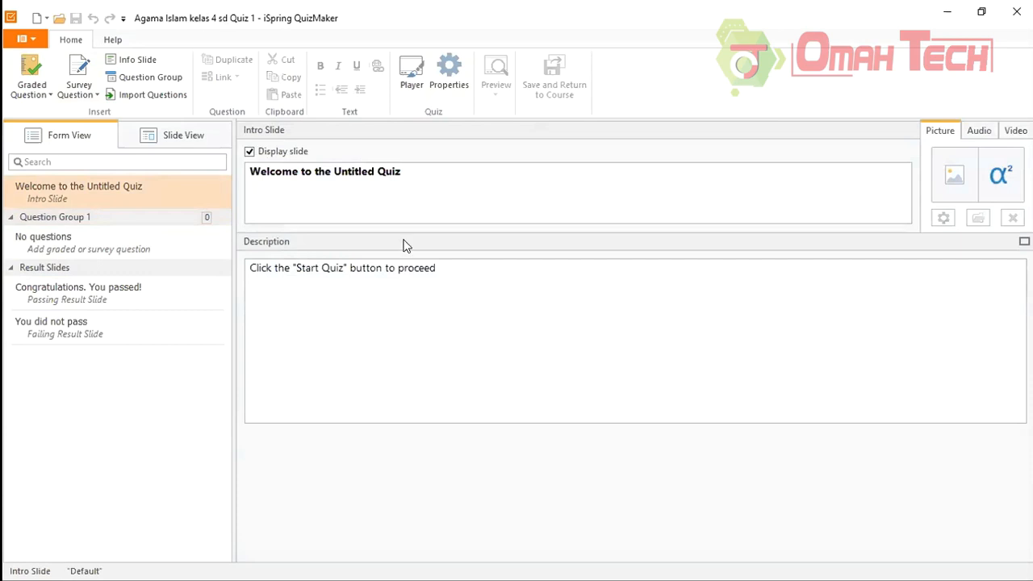
left_click(411, 172)
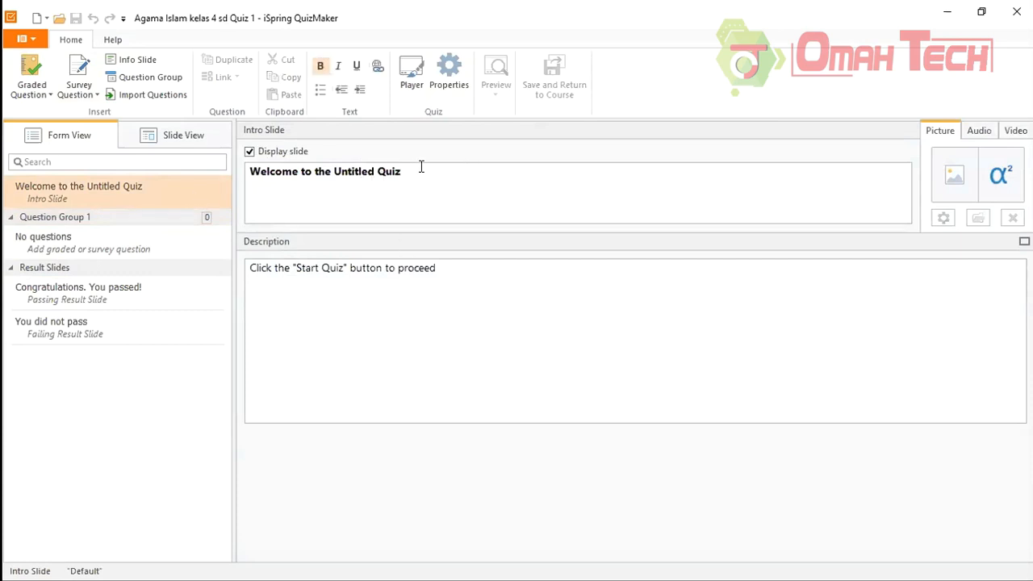
left_click_drag(420, 166, 233, 171)
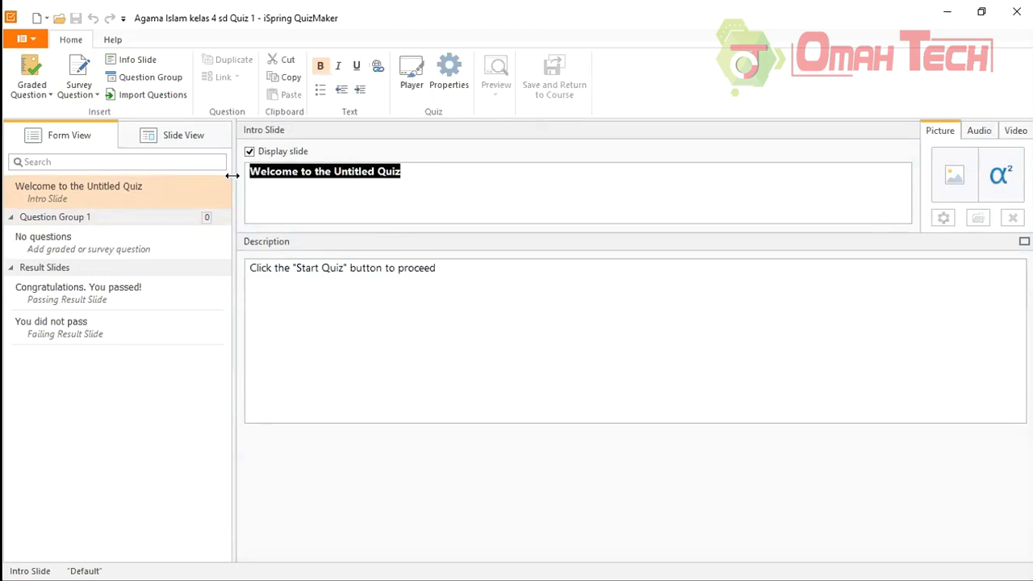
type("E")
key("BackSpace")
type("sELA")
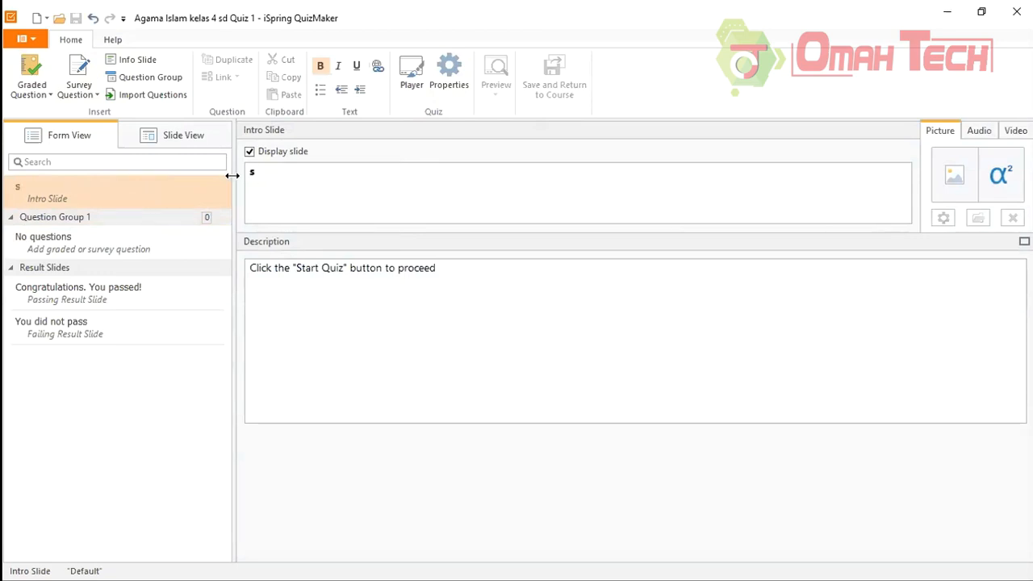
key("BackSpace")
key("BackSpace")
key("BackSpace")
key("BackSpace")
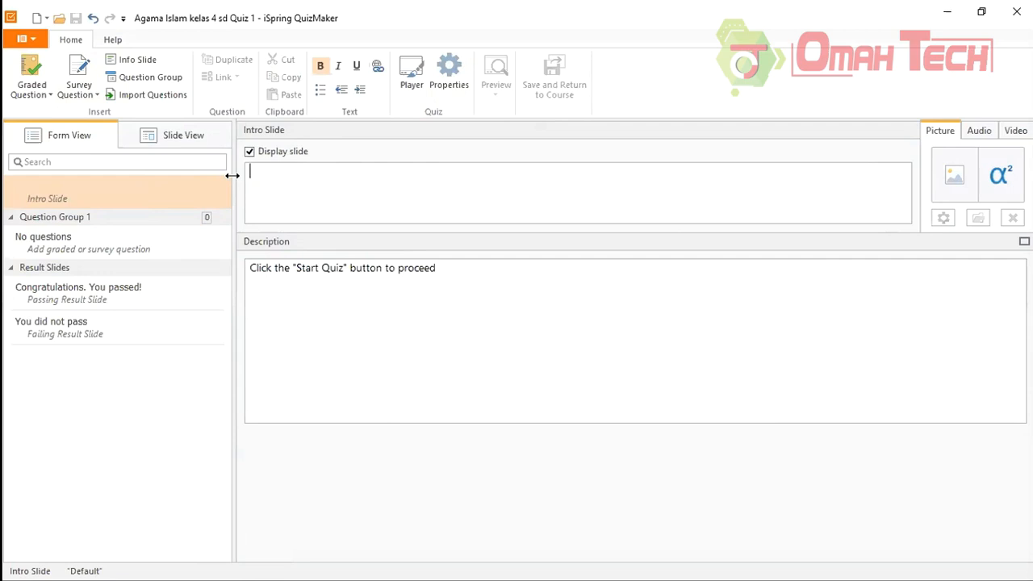
type("Selamat mengerjakan ")
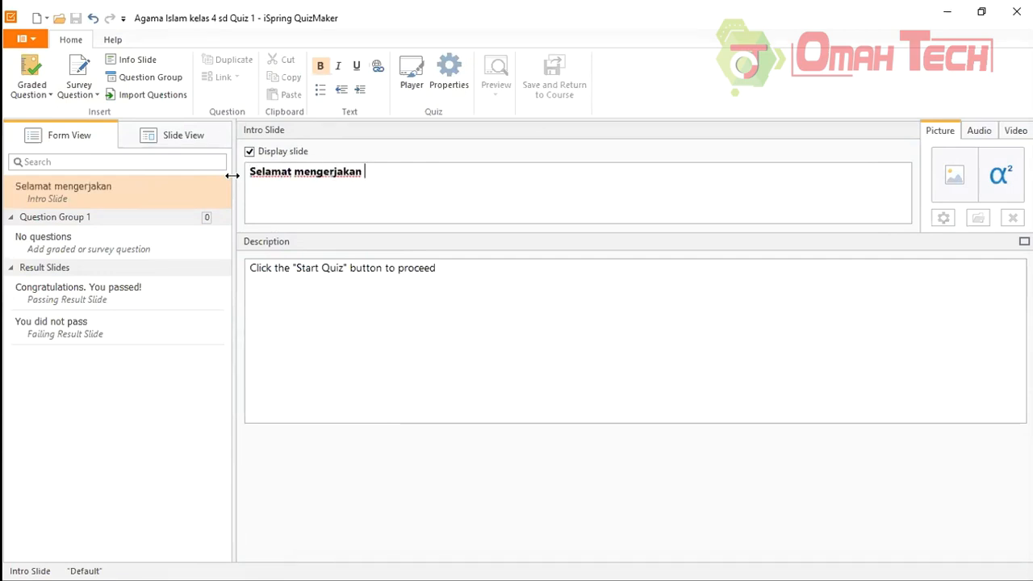
type("quiz di materi agama islam pak huda")
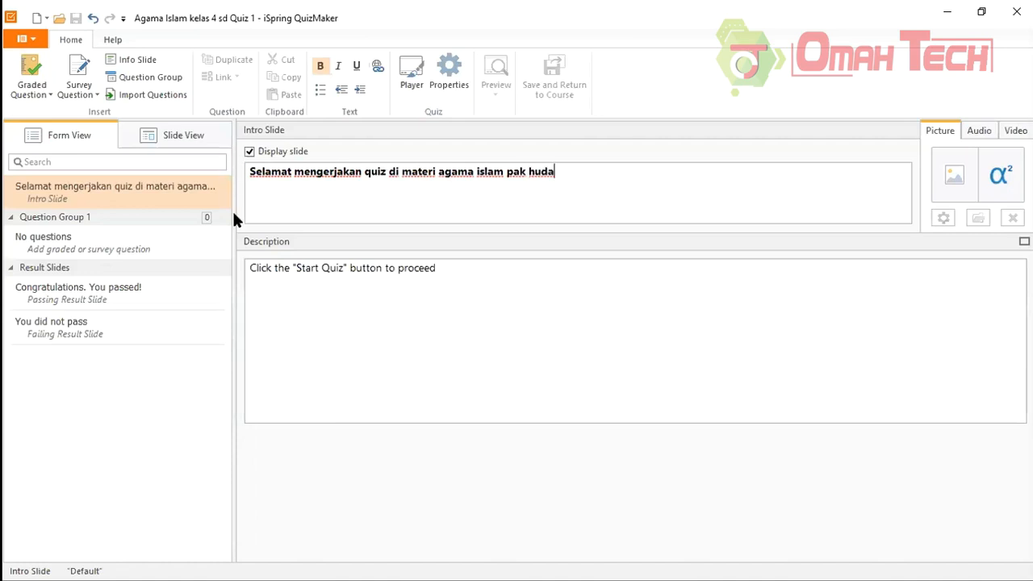
- Replace the intro slide's description with "Silahakn kerjakan dengan baik dan jujur. untuk memulai silahkan klick "Start Quiz""
left_click_drag(436, 268, 240, 268)
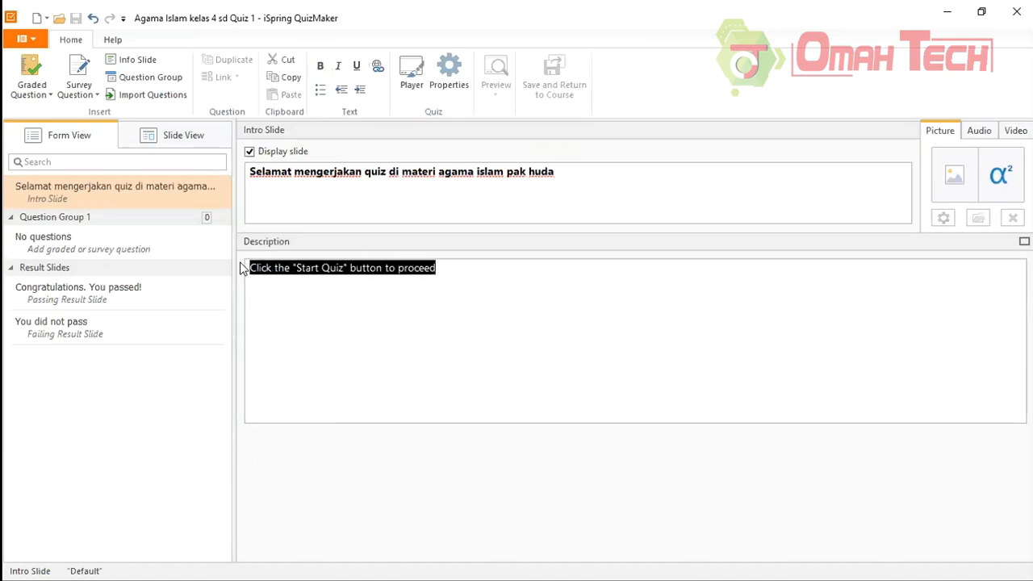
type("Silahakn")
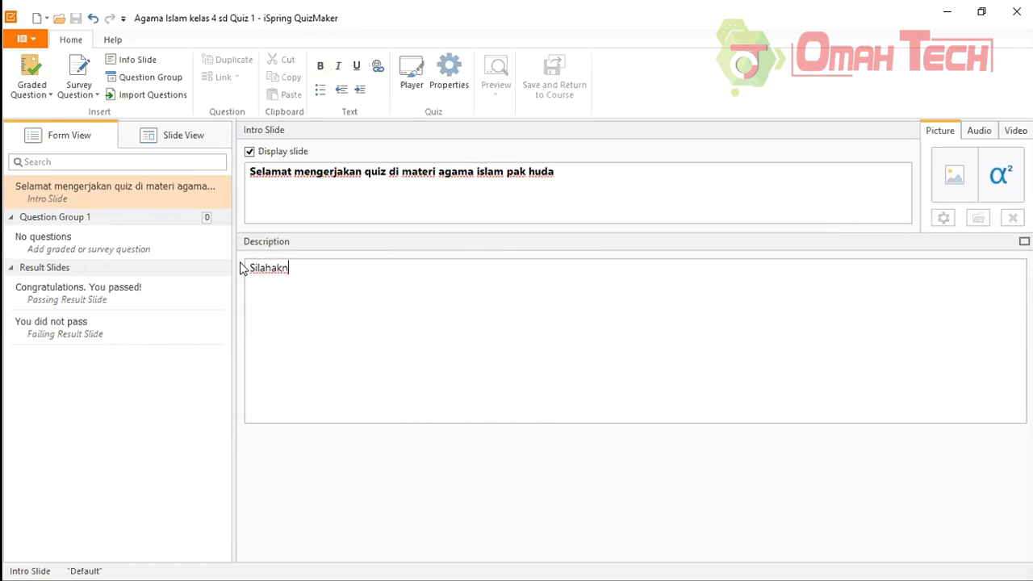
type(" kerjakan dengan baik ")
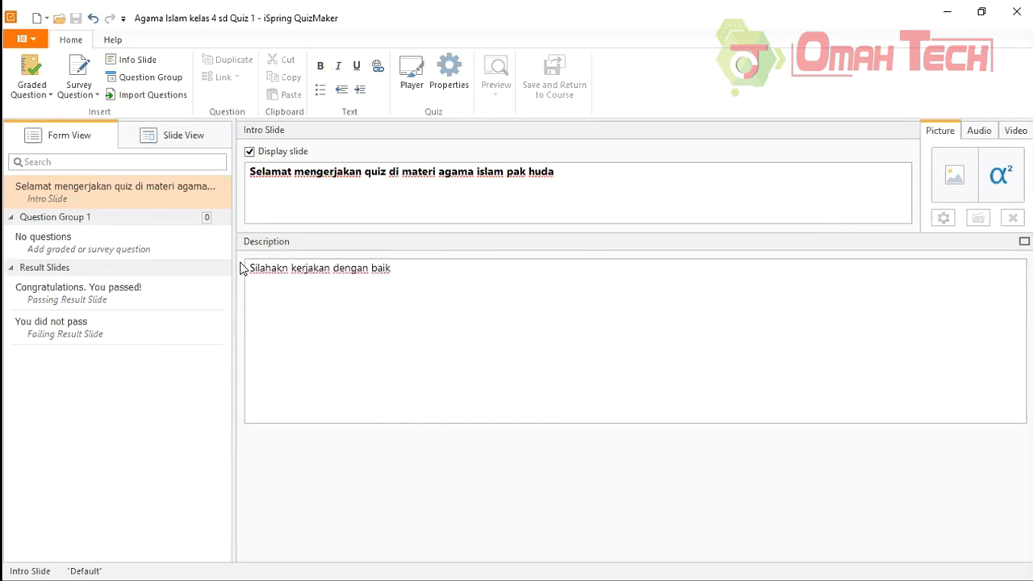
type("dan jujur. untuk")
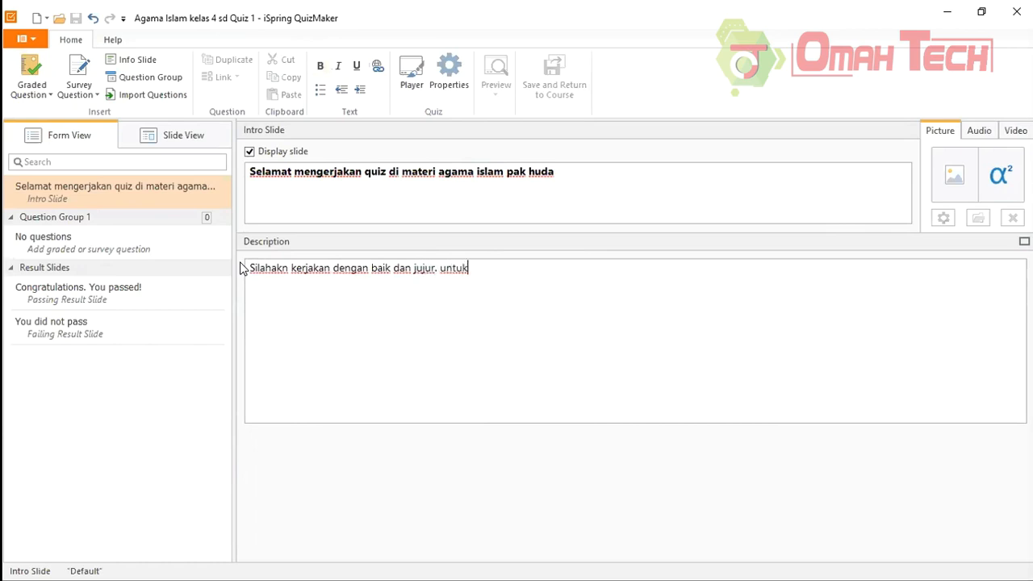
type(" memulai silahkan klick")
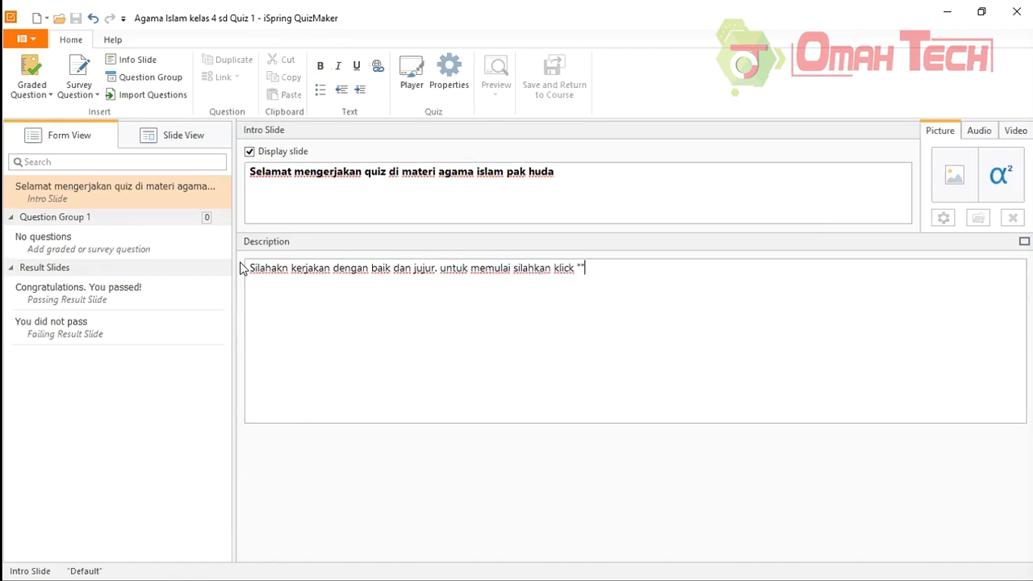
type(" \"\"Sya")
key("BackSpace")
key("BackSpace")
type("tart Quiz")
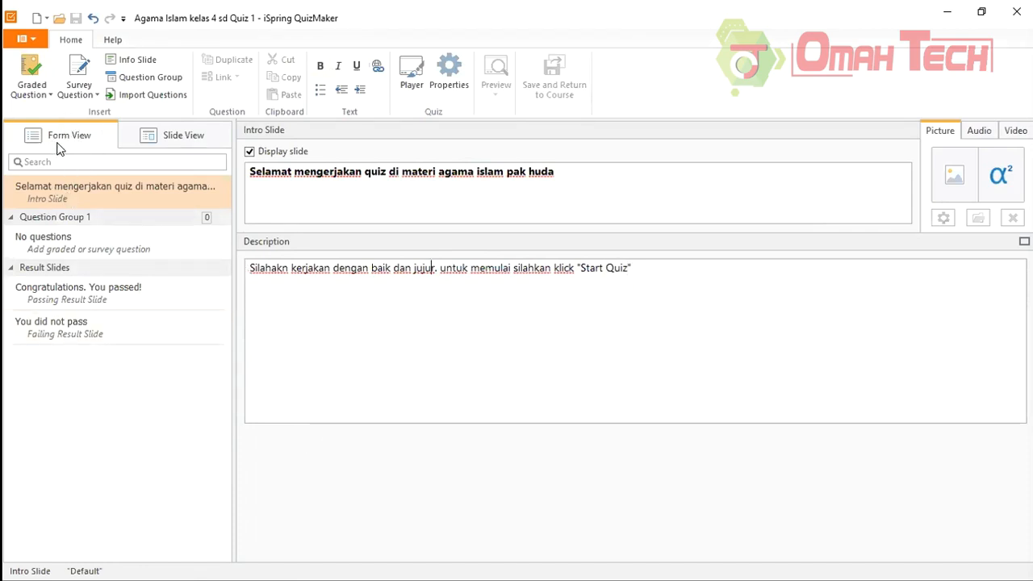
- Apply the built-in Dark Blue theme to the quiz slides and check the background formatting options
left_click(203, 134)
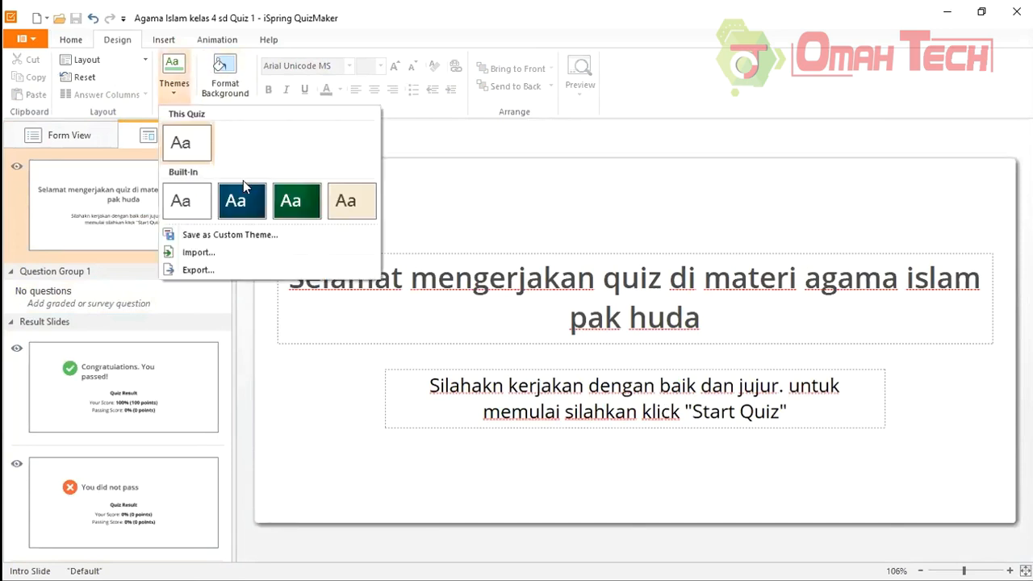
left_click(224, 235)
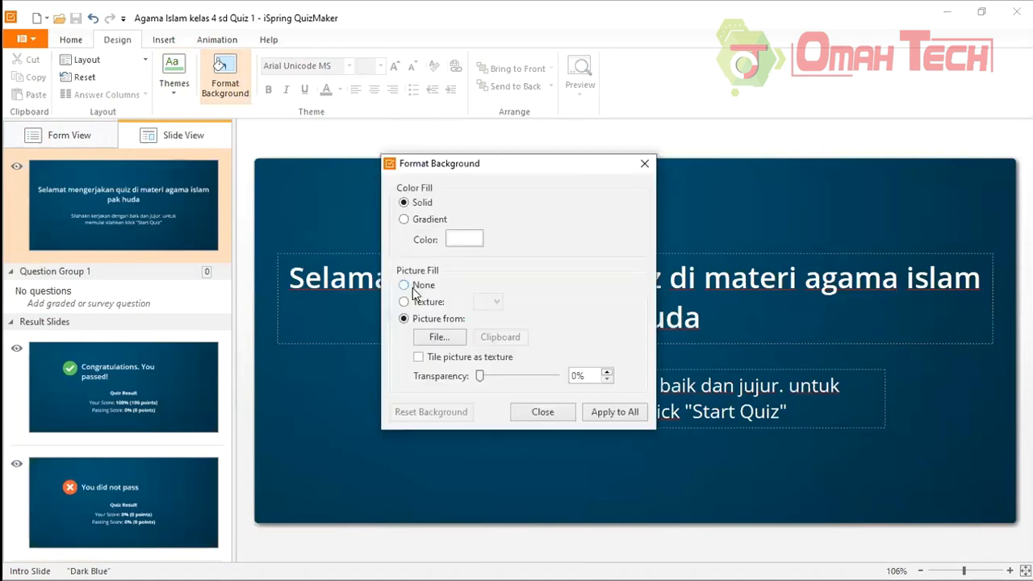
left_click(645, 162)
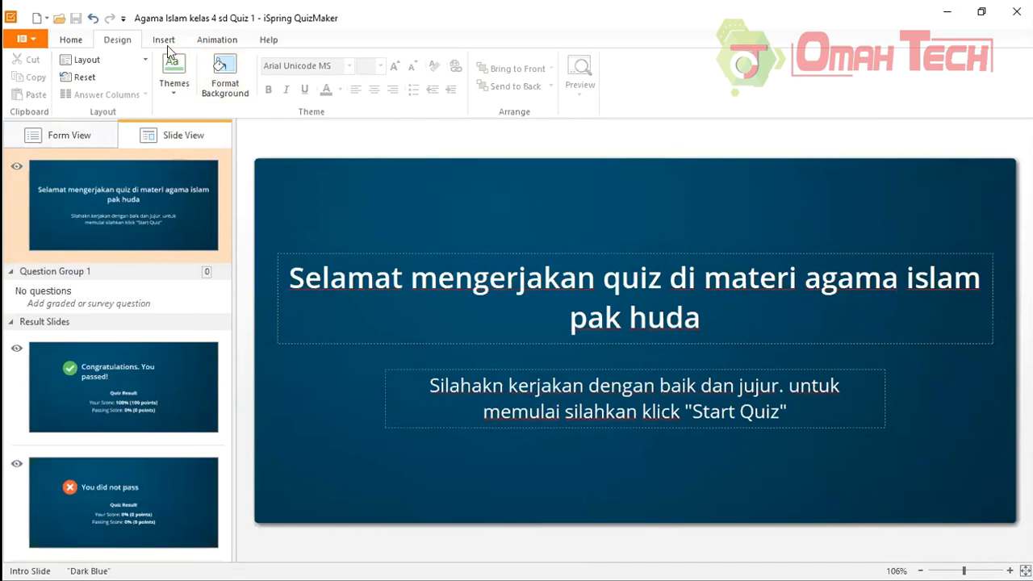
- Examine the animation and insert options for the intro slide and compare its slide and form views
left_click(218, 40)
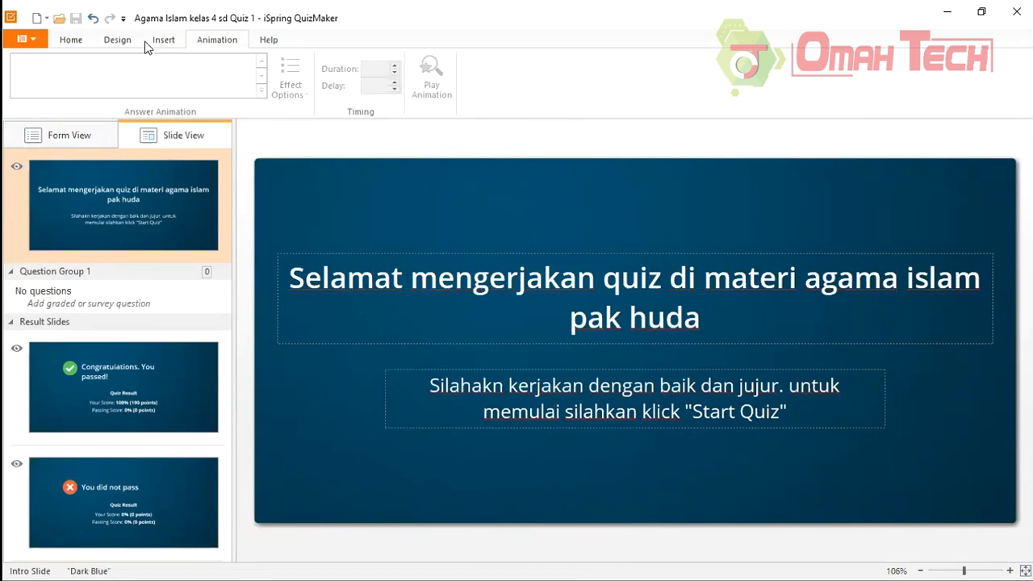
left_click(165, 39)
left_click(216, 40)
left_click(581, 307)
left_click(410, 257)
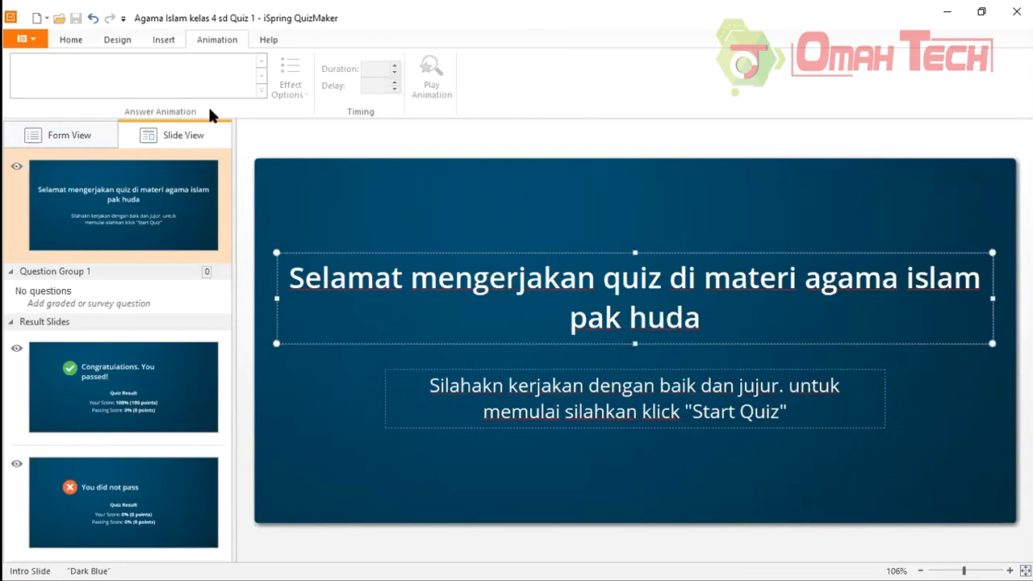
left_click(338, 200)
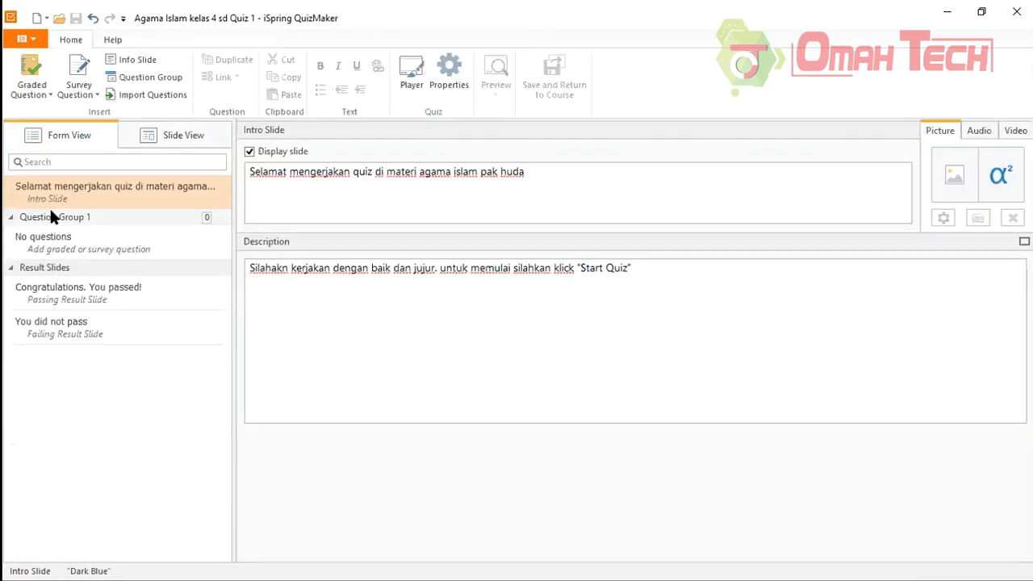
left_click(225, 138)
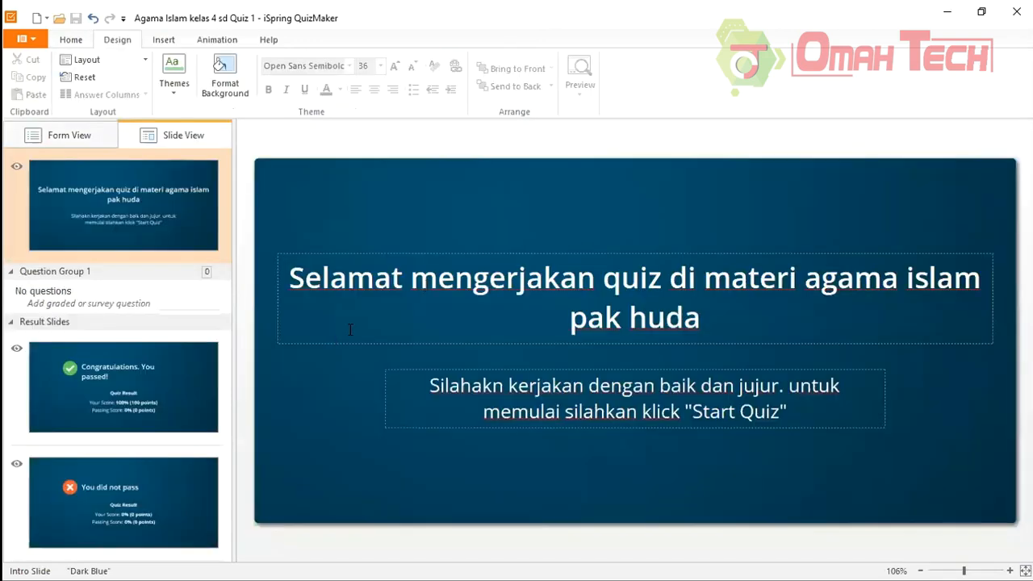
left_click(81, 137)
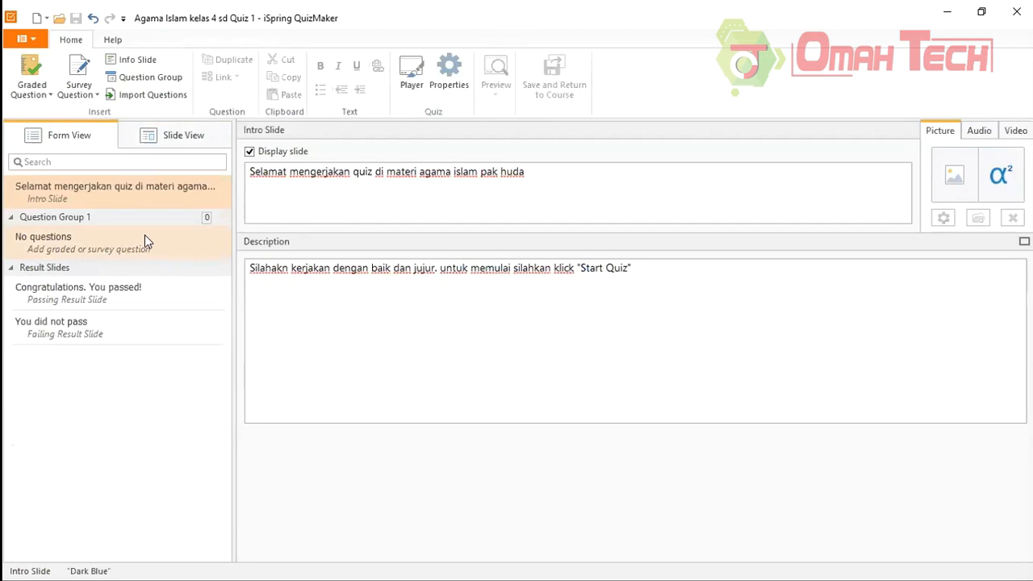
- Add a graded True/False question to Question Group 1
left_click(44, 100)
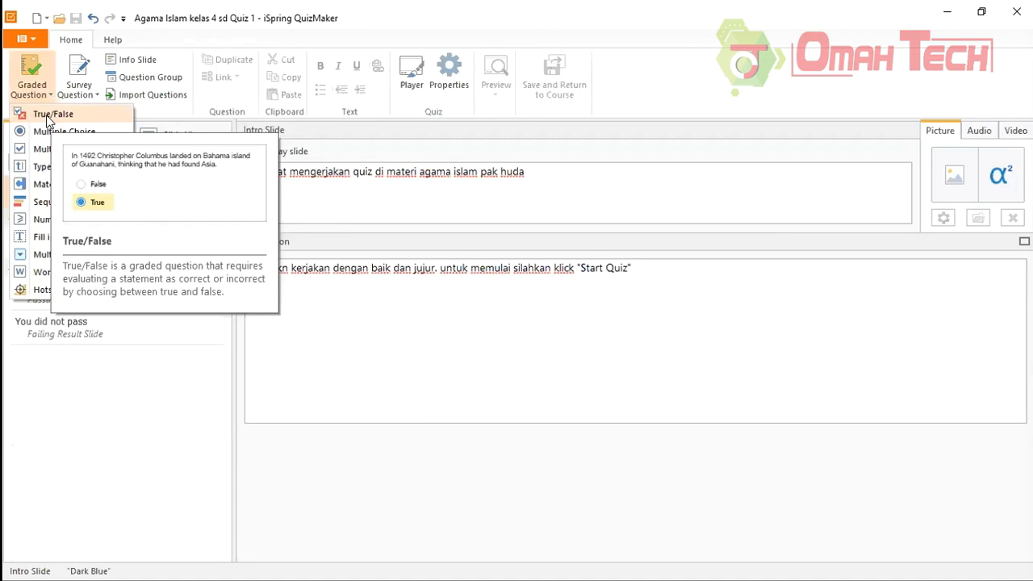
left_click(47, 121)
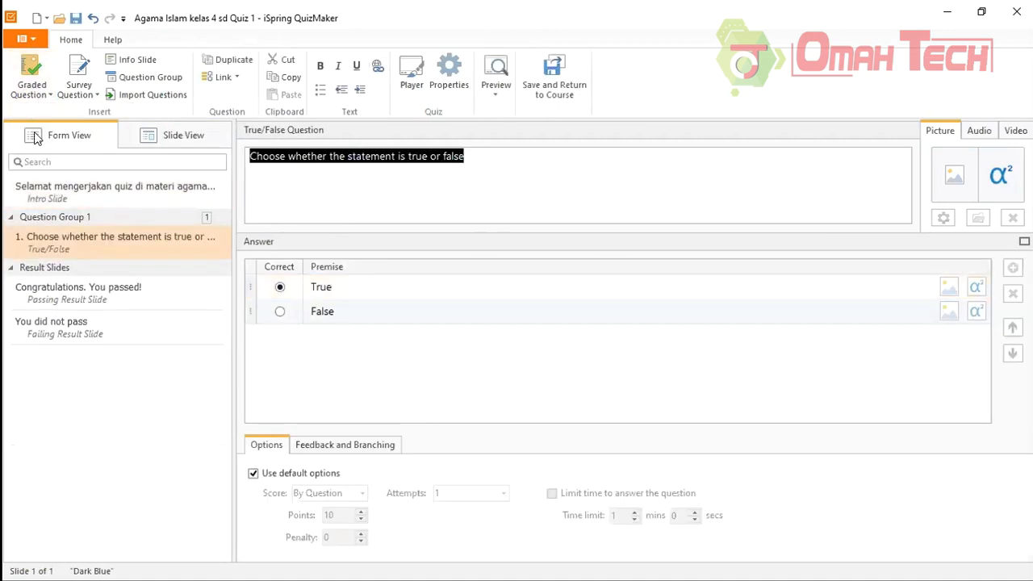
left_click_drag(481, 152, 262, 159)
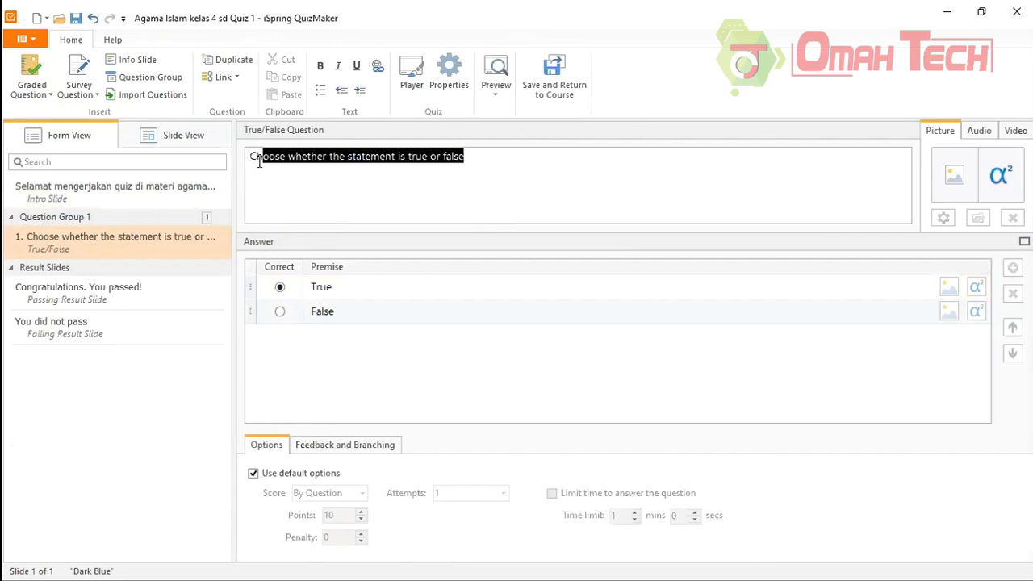
left_click(280, 312)
left_click(280, 287)
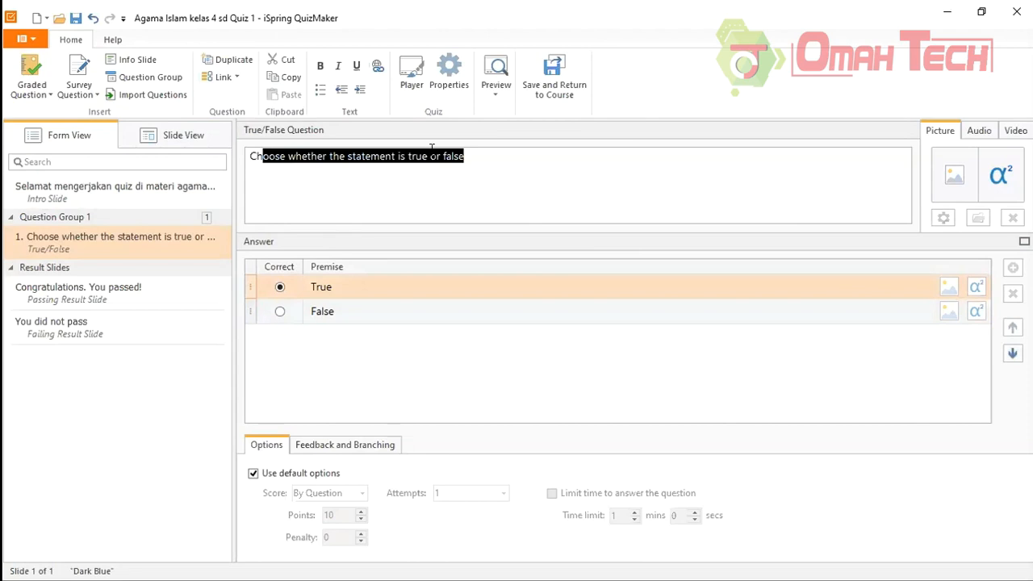
- Replace the True/False question text with "Agama Islam adalah agama yang diturunkan kepada nabi isa" and mark False as the correct answer
left_click(477, 160)
left_click_drag(467, 156, 233, 159)
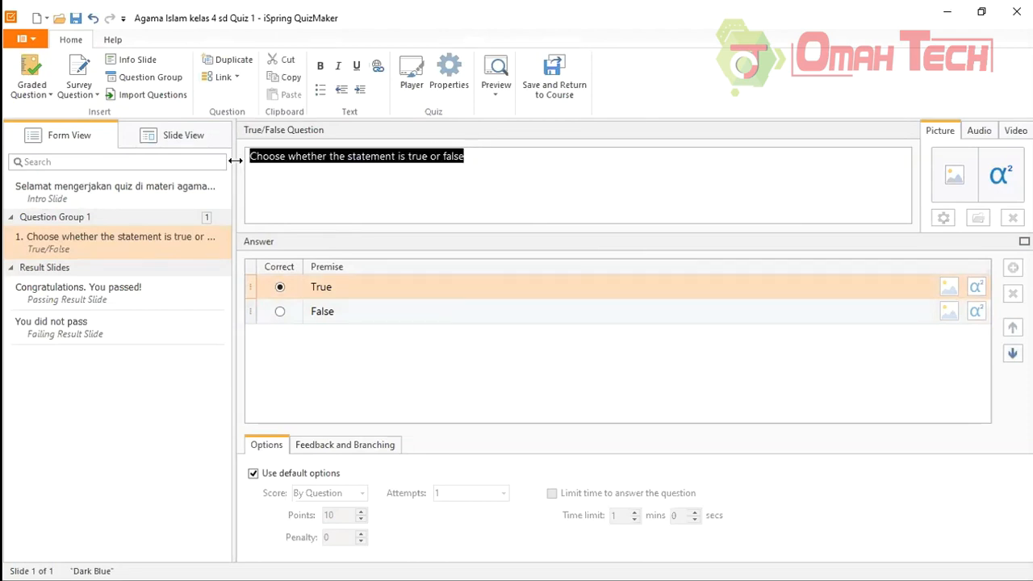
type("Agam")
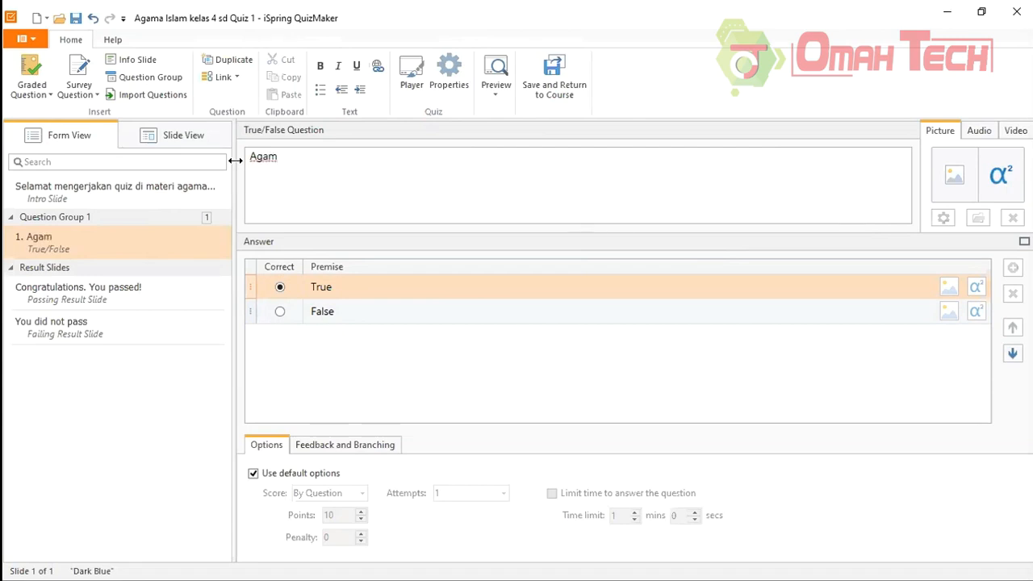
type("a Islam adalah")
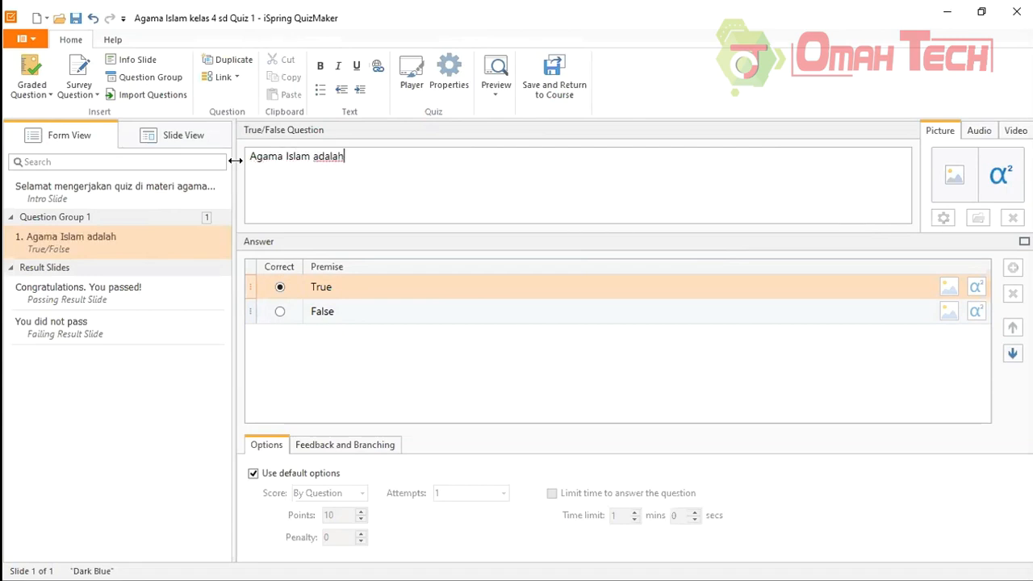
type(" agama yang diturunkan kepada nabi isa")
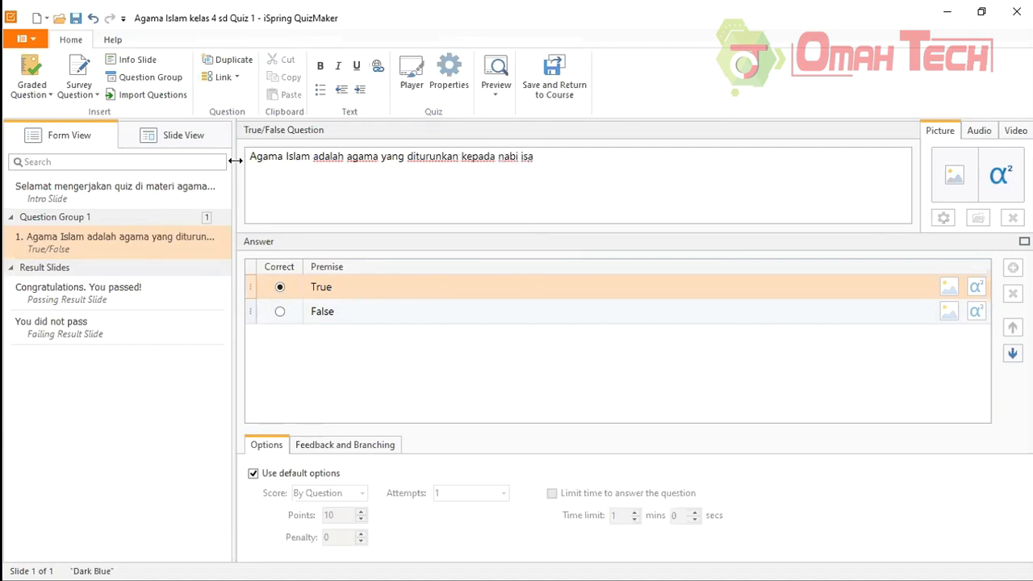
left_click(280, 312)
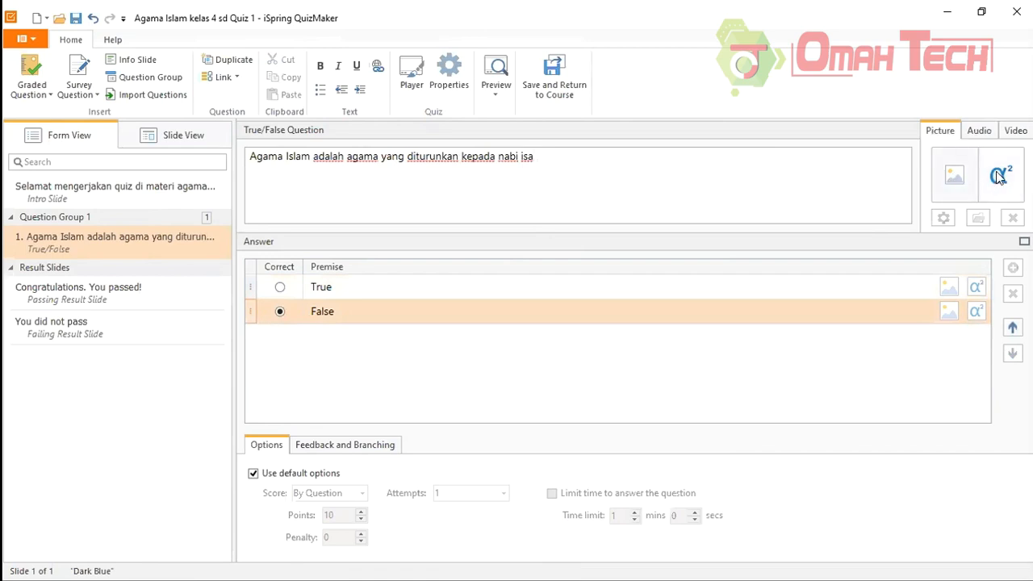
- Examine the True/False question's picture, audio, video and feedback options, and view it as a slide
left_click(980, 130)
left_click(1015, 131)
left_click(942, 132)
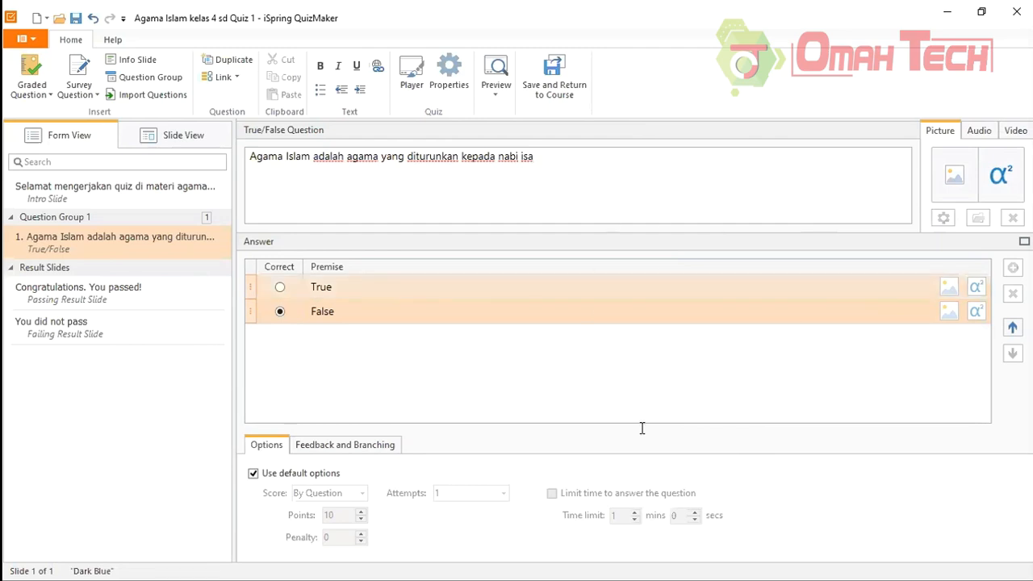
left_click(355, 445)
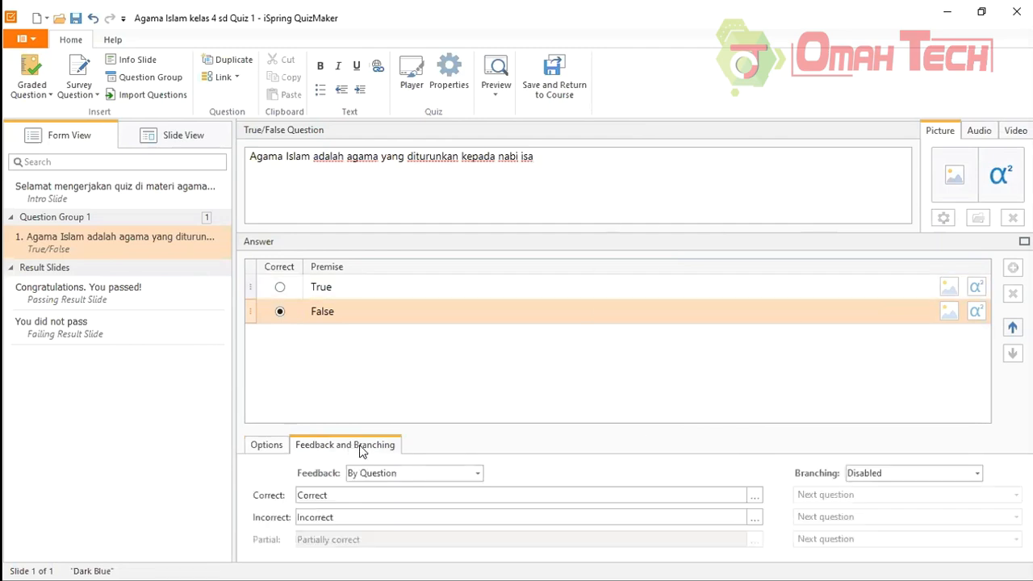
left_click(479, 473)
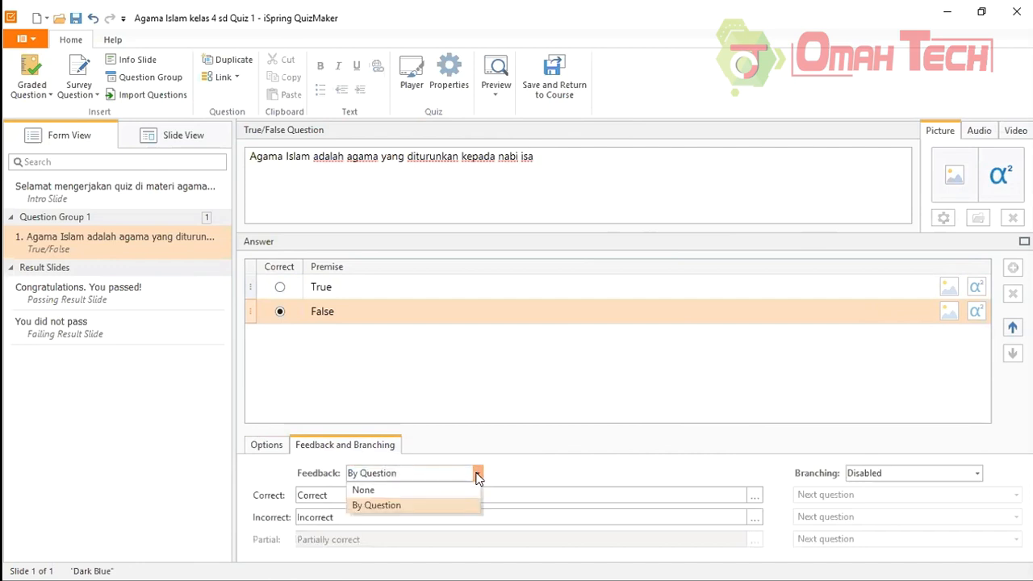
left_click(479, 474)
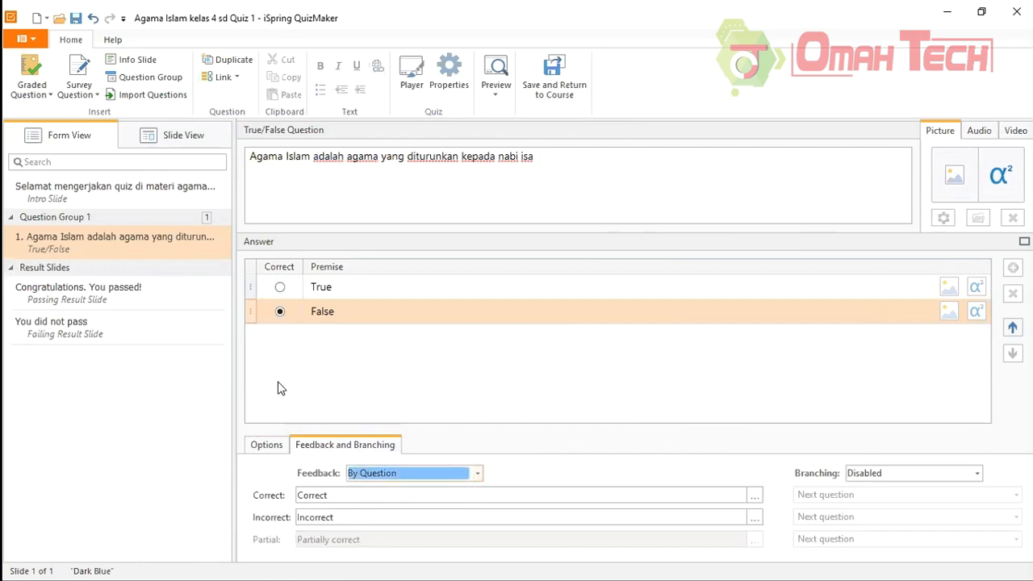
left_click(424, 472)
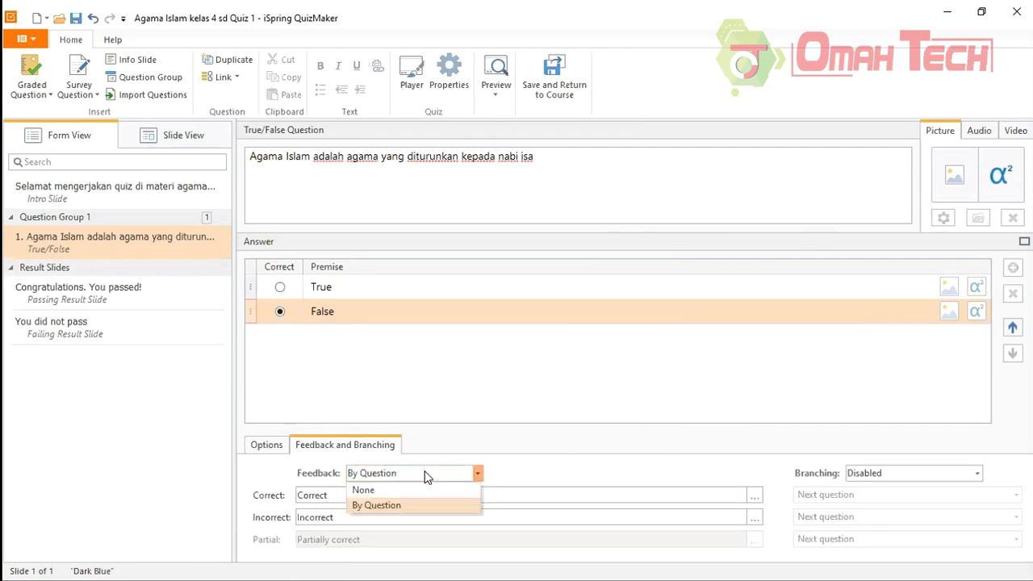
left_click(428, 372)
left_click(170, 136)
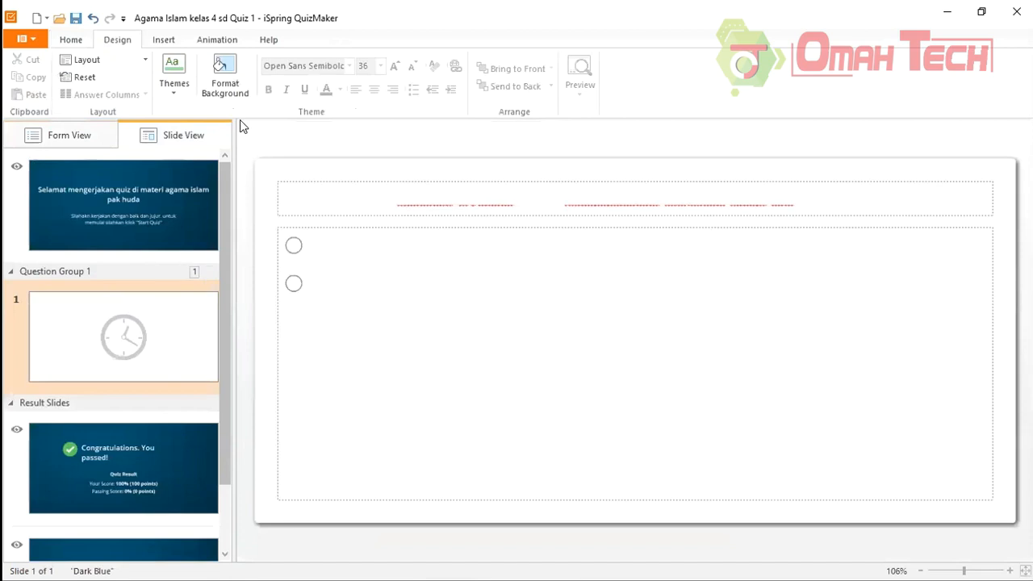
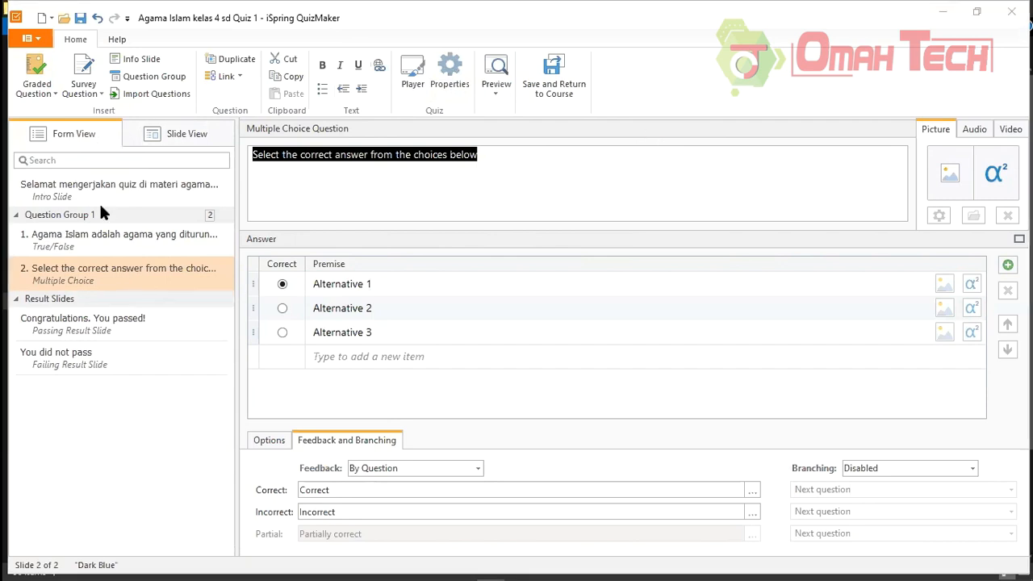
- Replace the multiple choice question's text with "Siapa nabi pertama ?"
left_click(31, 93)
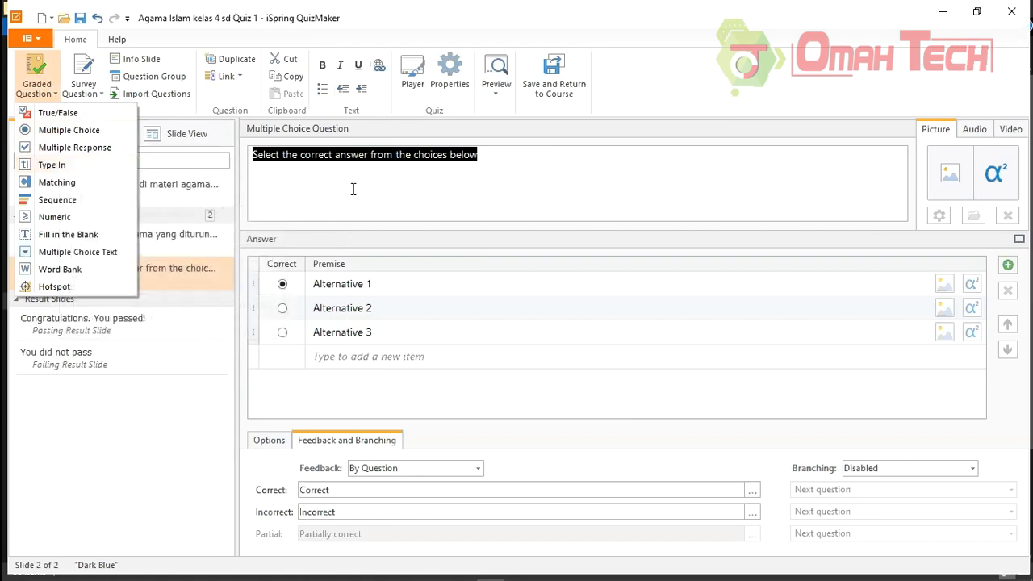
left_click(455, 156)
left_click_drag(476, 154, 350, 242)
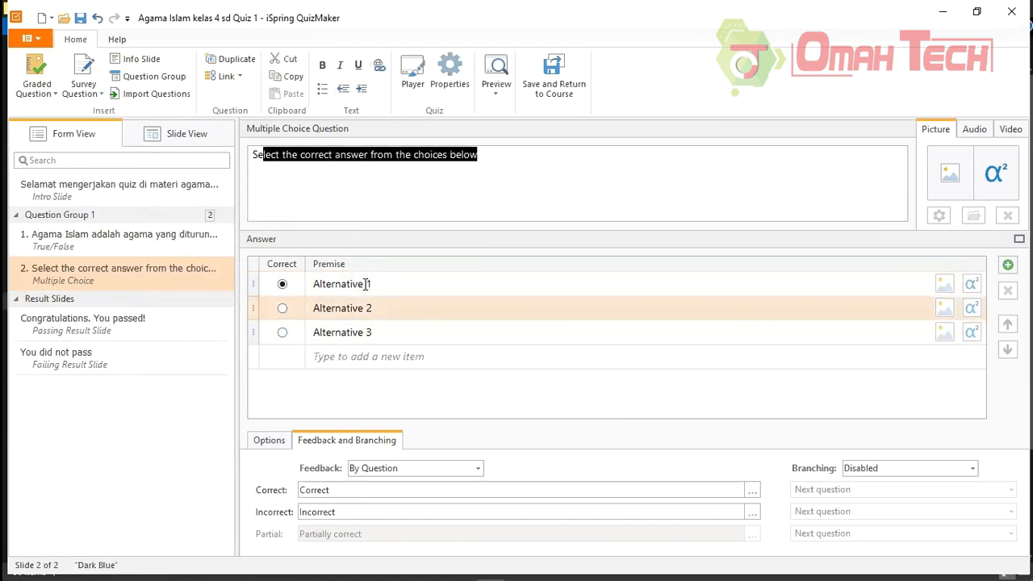
left_click(438, 154)
left_click_drag(494, 156, 231, 148)
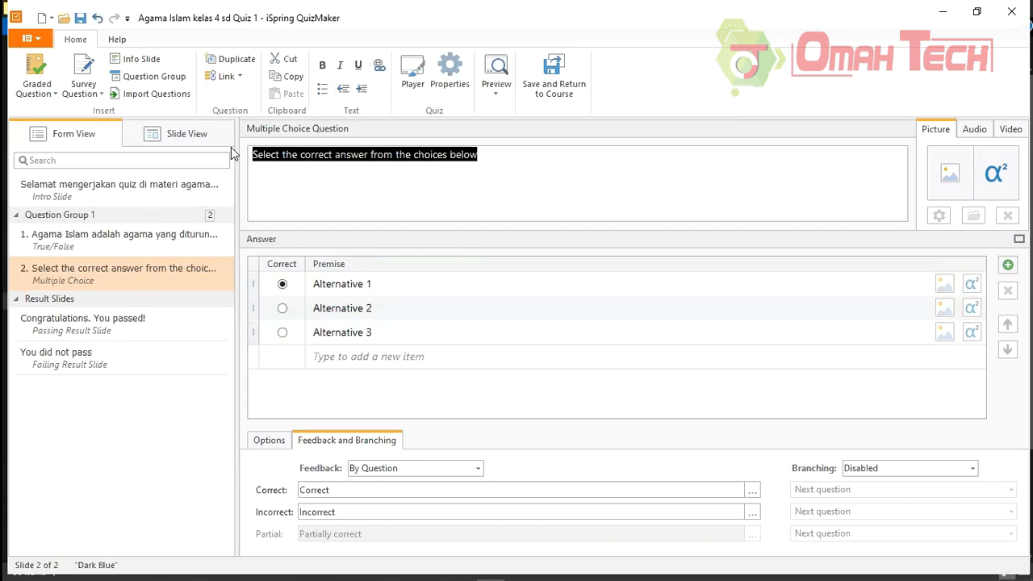
type("Siapa nabi pertama")
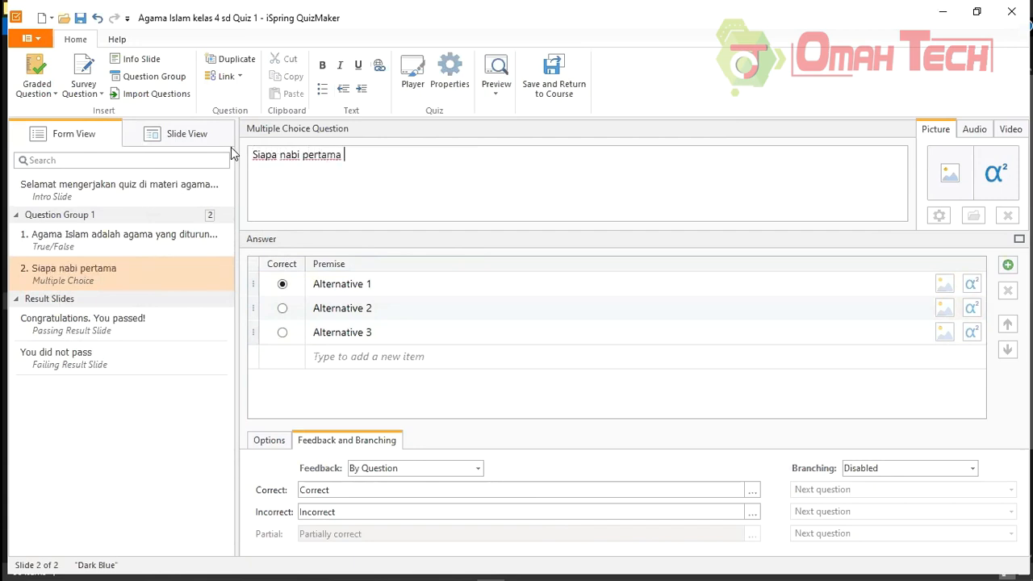
type(" ?")
- Replace the first answer alternative of the multiple choice question with "Nabi isa"
left_click(380, 281)
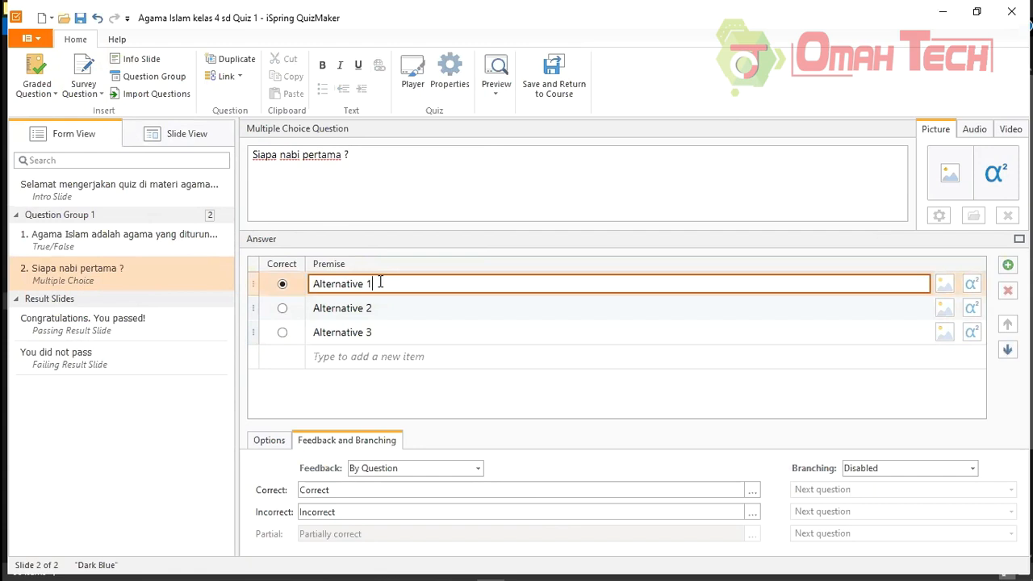
key("BackSpace")
key("BackSpace")
key("BackSpace")
key("BackSpace")
key("BackSpace")
key("BackSpace")
key("BackSpace")
key("BackSpace")
key("BackSpace")
key("BackSpace")
key("BackSpace")
key("BackSpace")
key("BackSpace")
type("Nabi isa")
- Replace the second answer alternative with "nabi adam" and the third with "nabi harun"
left_click(377, 315)
key("ctrl+a")
type("nabi adam")
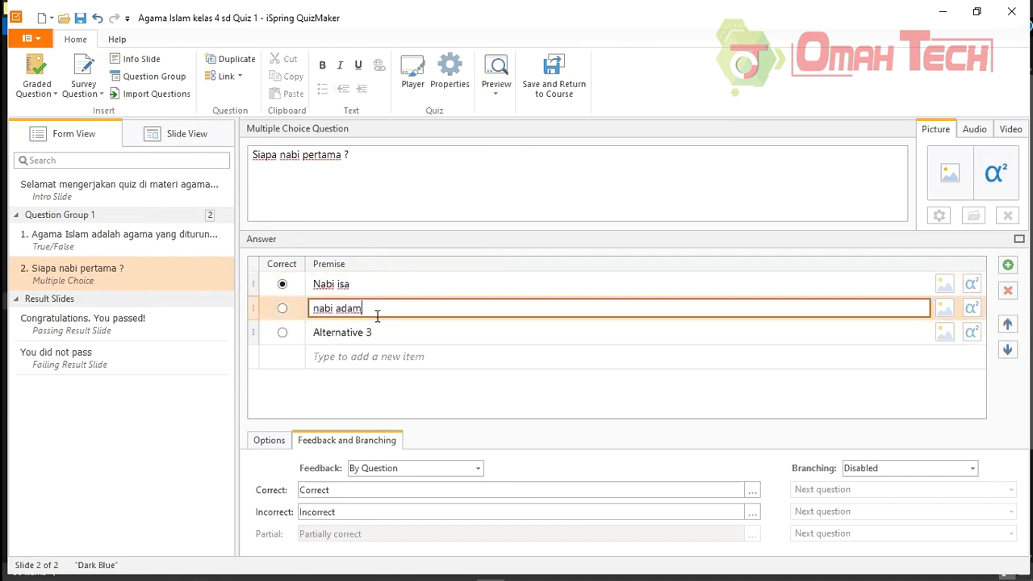
left_click(353, 331)
key("ctrl+a")
type("nabi harun")
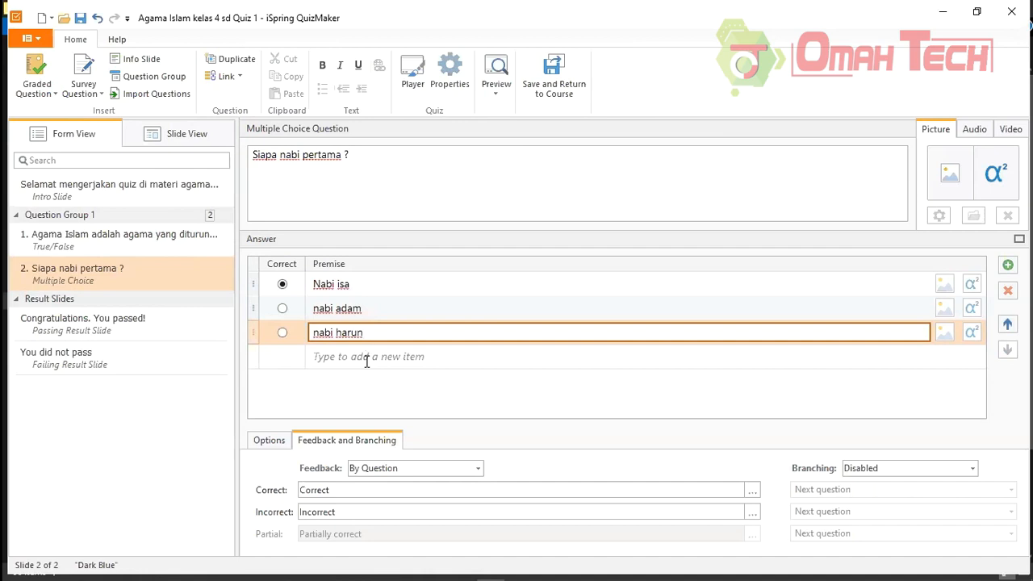
- Add "nabi yunus" as a fourth answer and mark "nabi adam" as the correct one
left_click(367, 361)
type("nabi")
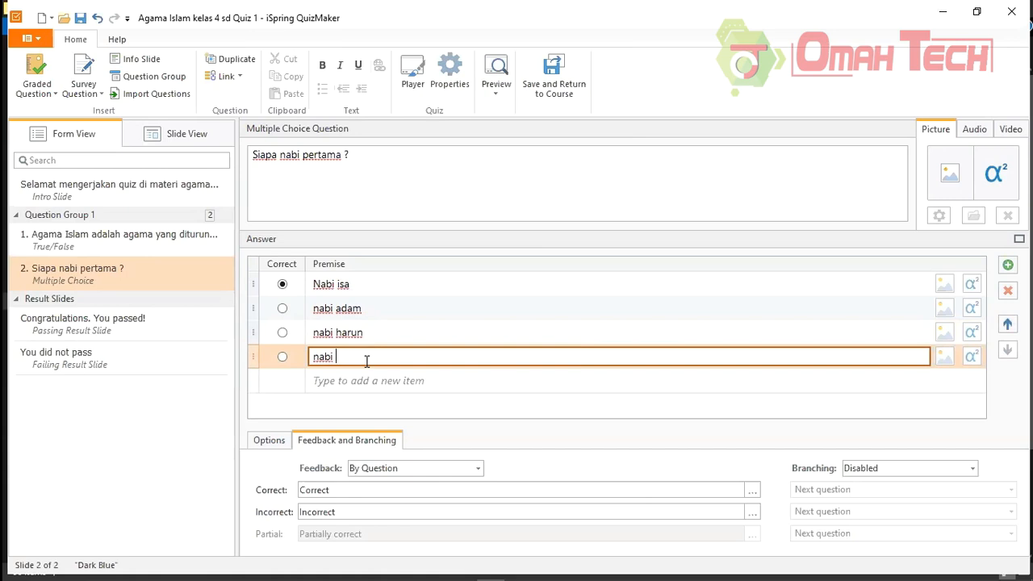
type(" yunus")
left_click(282, 311)
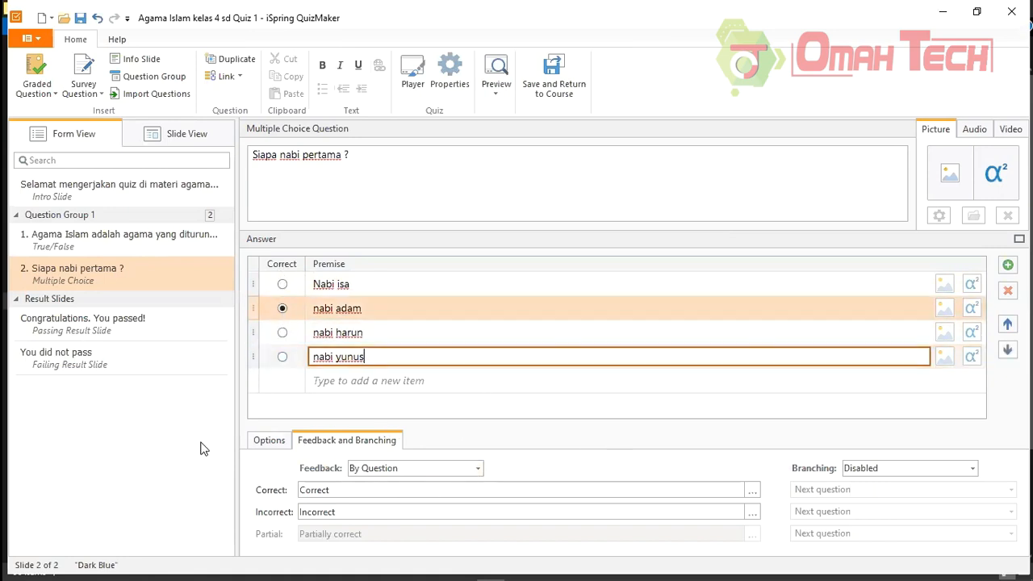
left_click(269, 440)
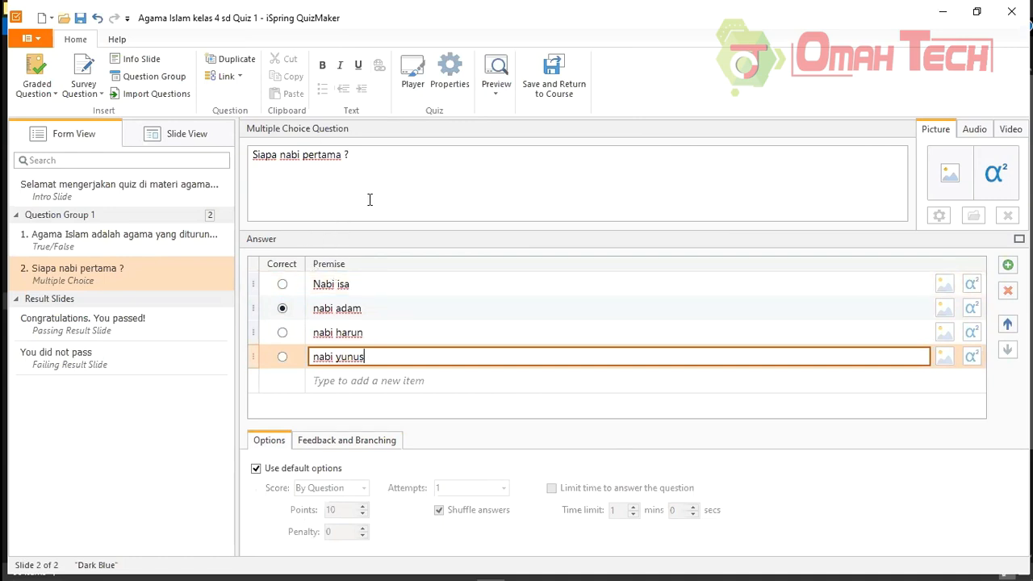
left_click(406, 193)
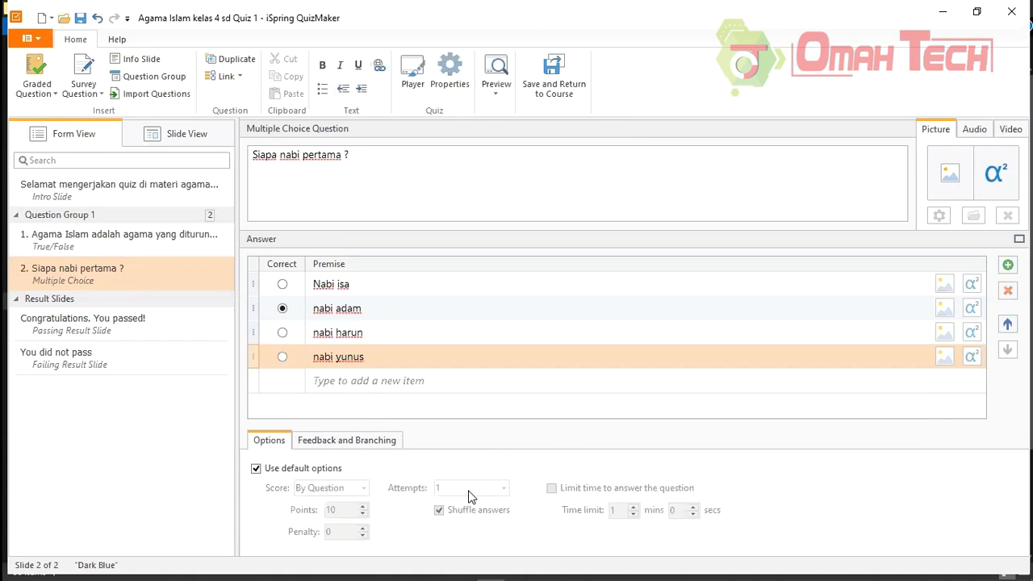
- Try custom options with an answer time limit on the multiple choice question, and restore its default options
left_click(256, 469)
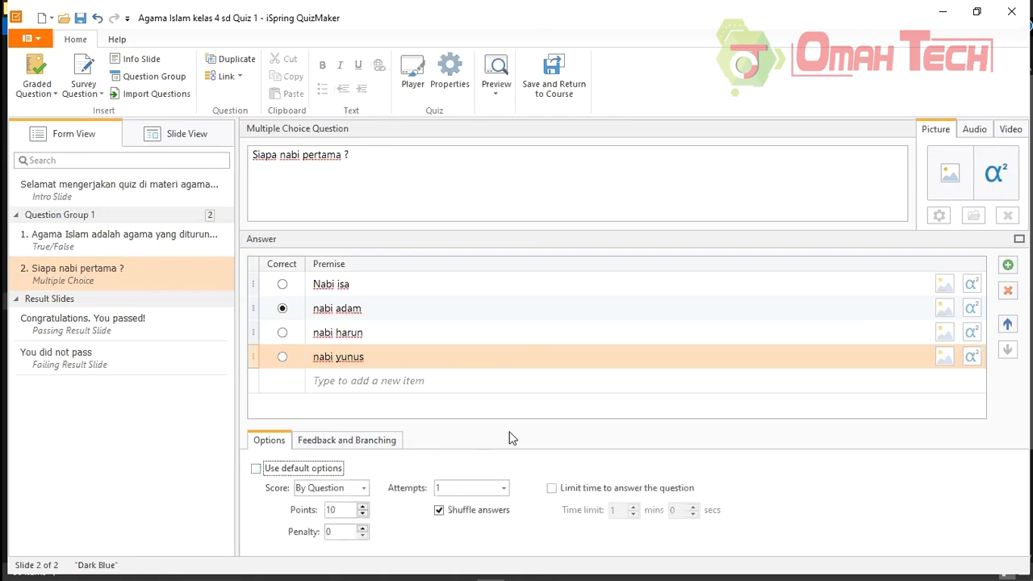
left_click_drag(343, 512, 304, 517)
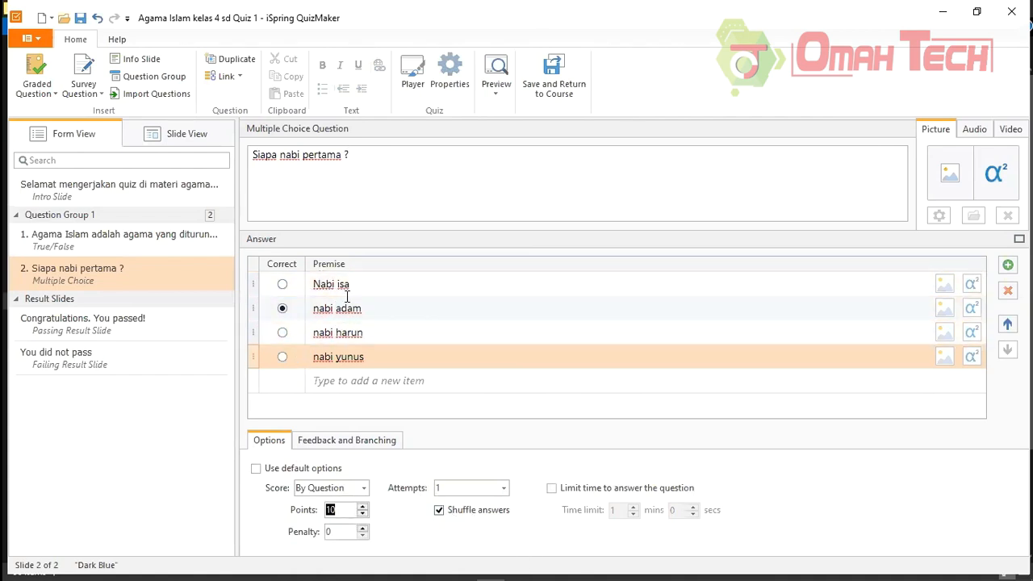
left_click(552, 488)
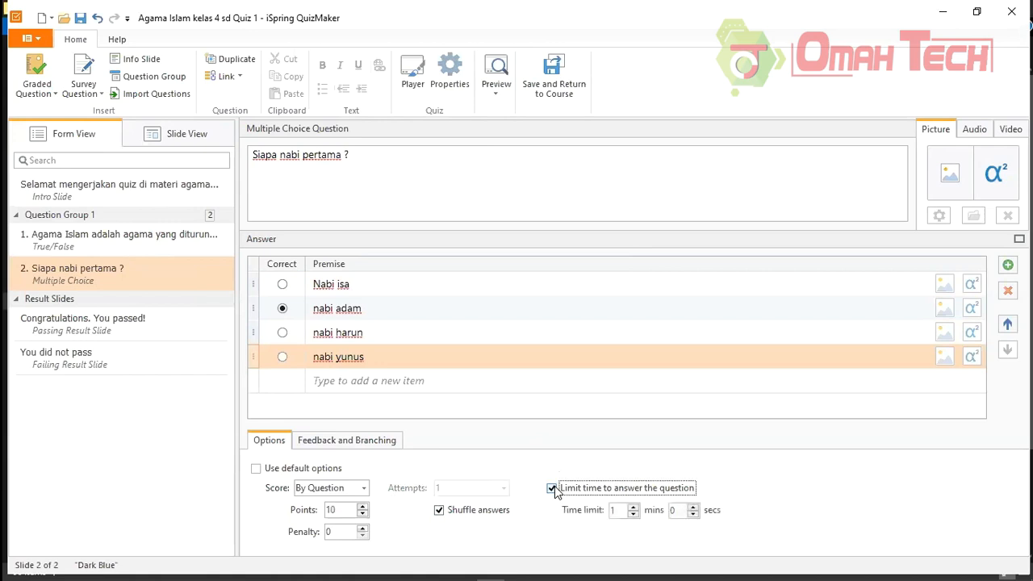
left_click(615, 515)
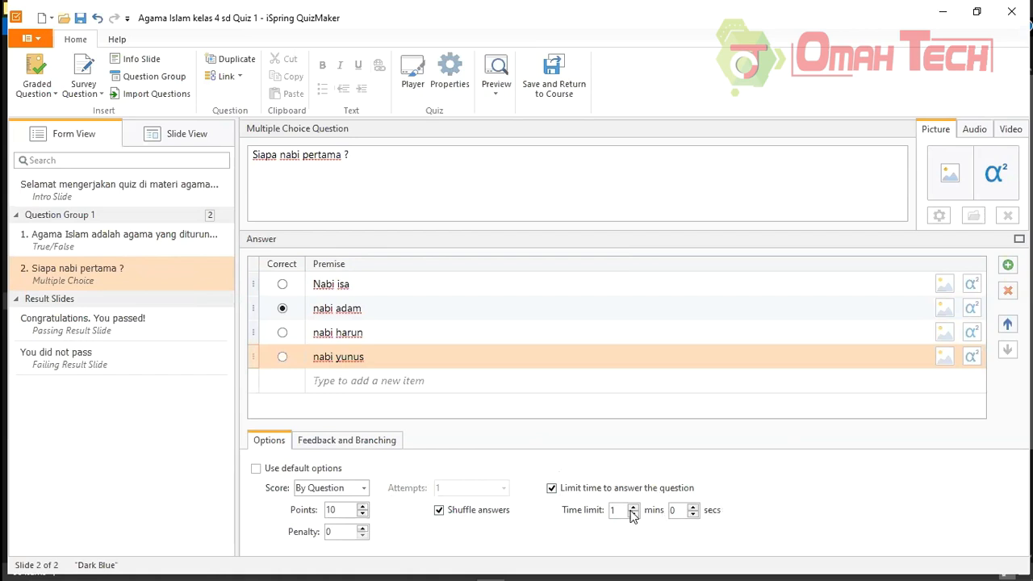
left_click(554, 488)
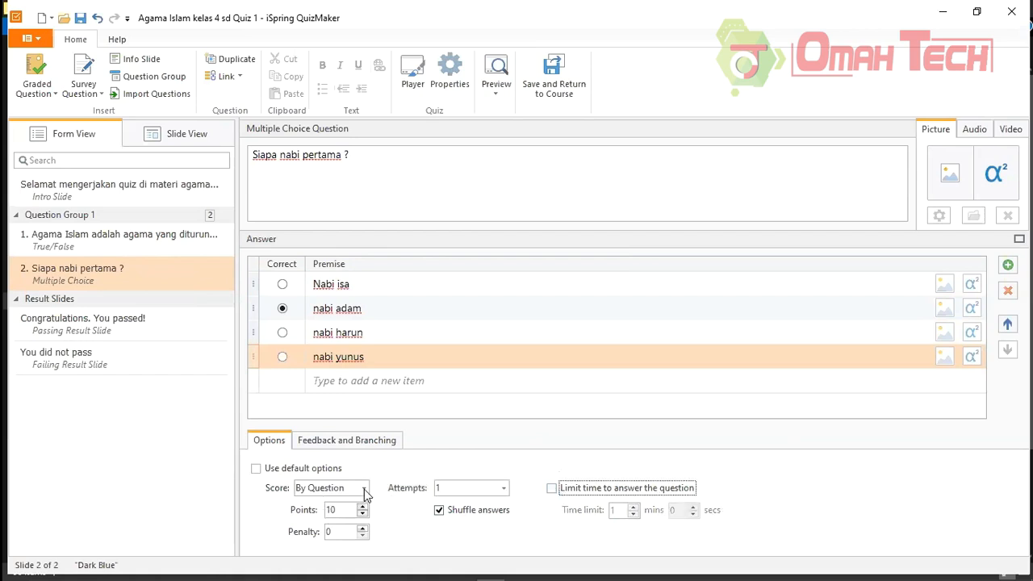
left_click(256, 471)
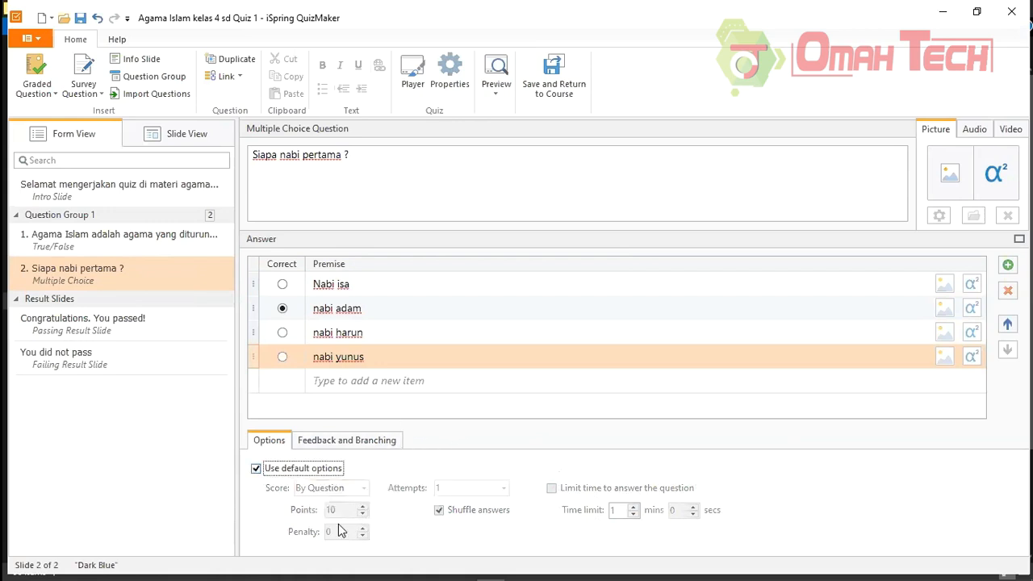
- Review the multiple choice question's feedback and branching settings and its slide layout
left_click(345, 442)
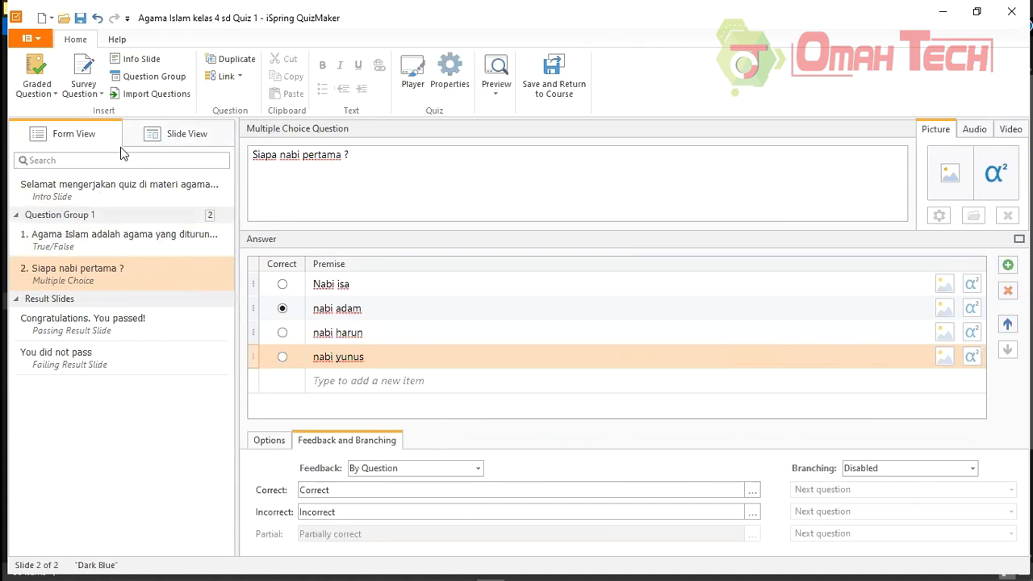
left_click(178, 139)
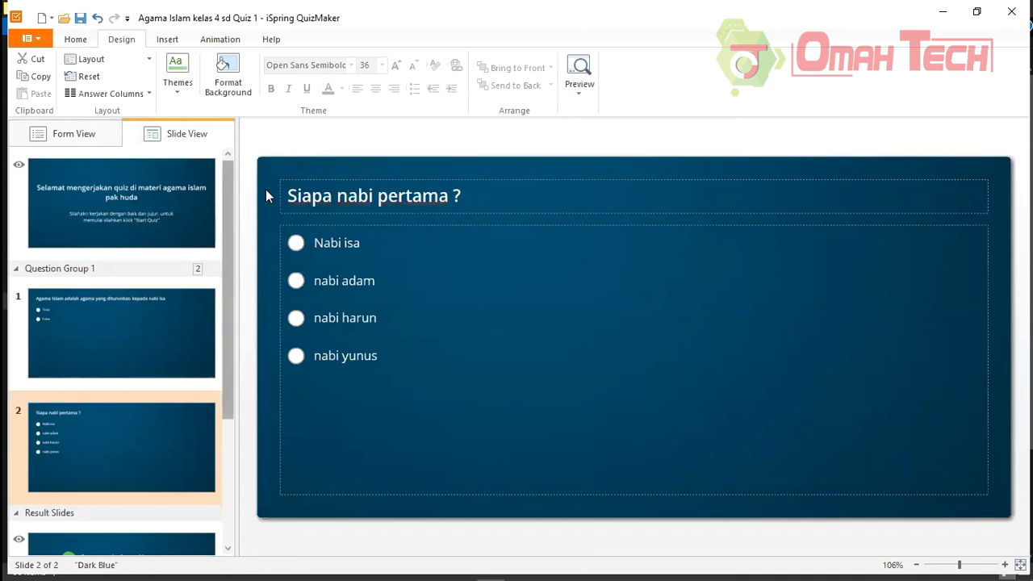
left_click(76, 135)
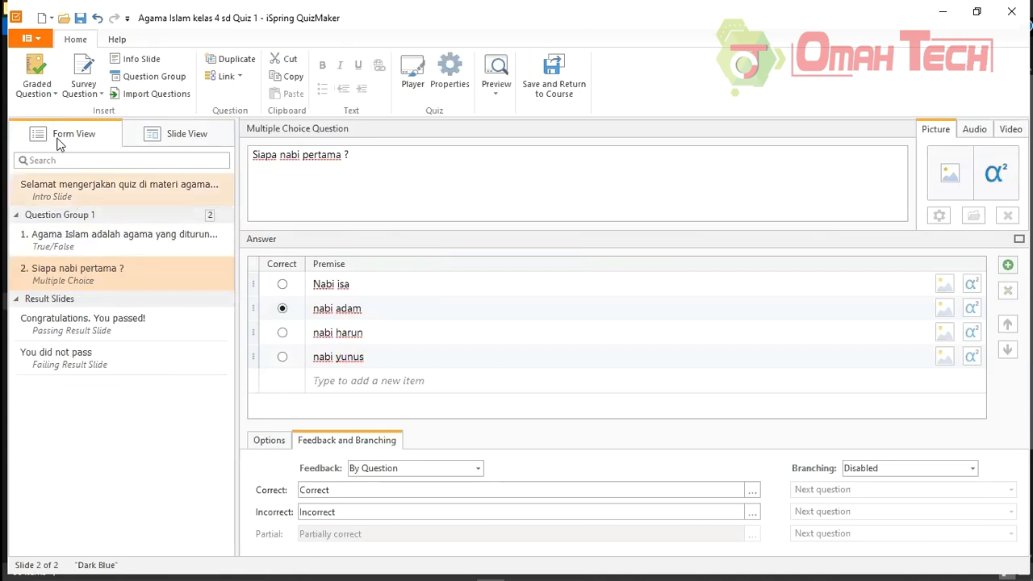
- Add a graded Multiple Response question to Question Group 1
left_click(46, 96)
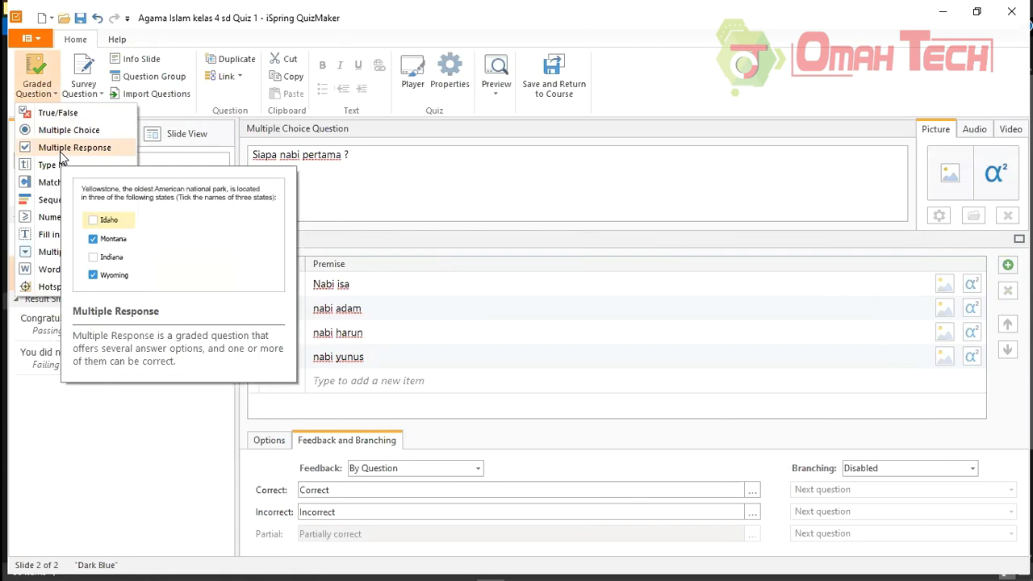
left_click(62, 154)
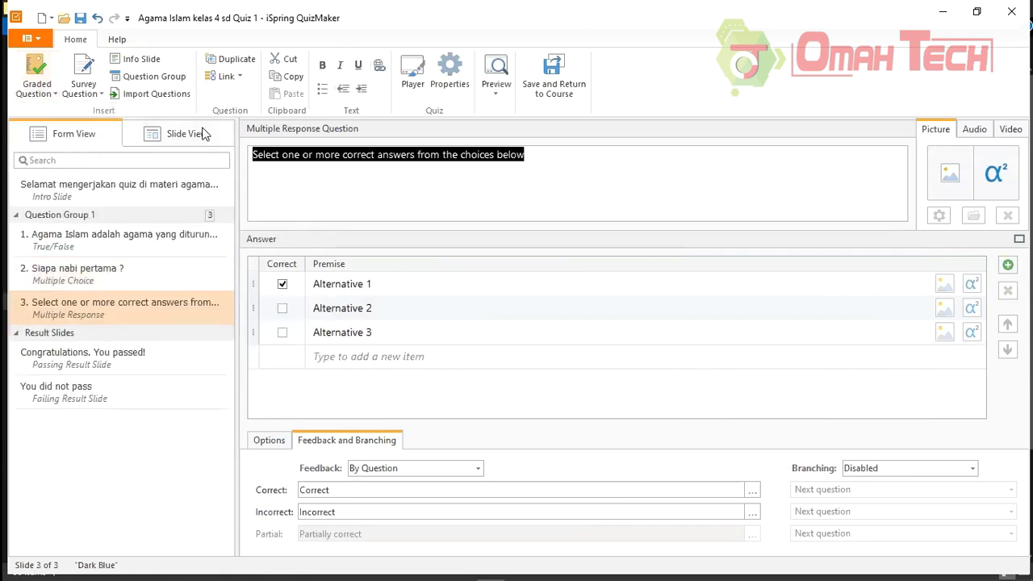
- Try marking the second and third alternatives of the multiple response question as correct, and clear the marks again
left_click(282, 310)
left_click(283, 312)
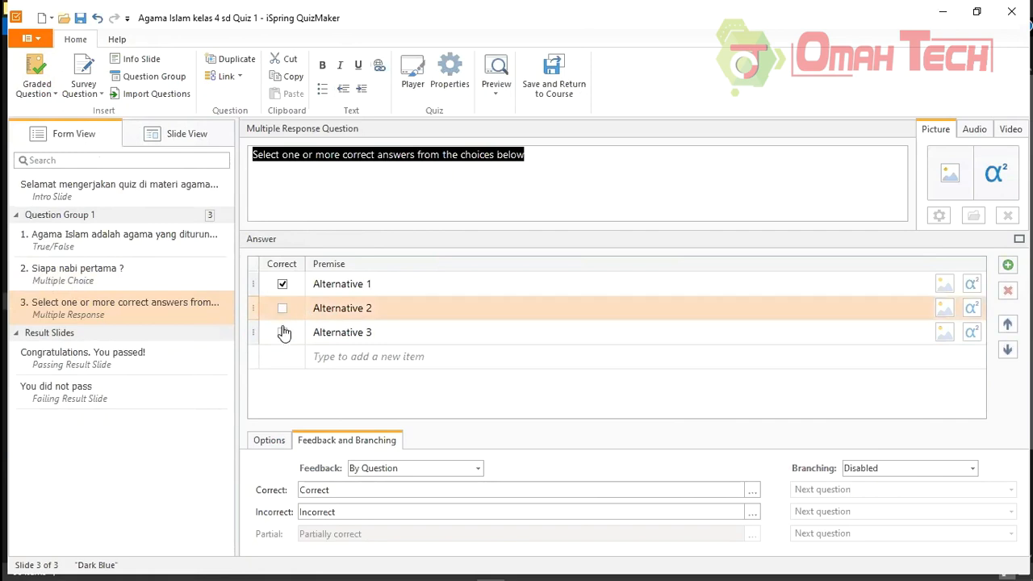
left_click(283, 333)
left_click(283, 333)
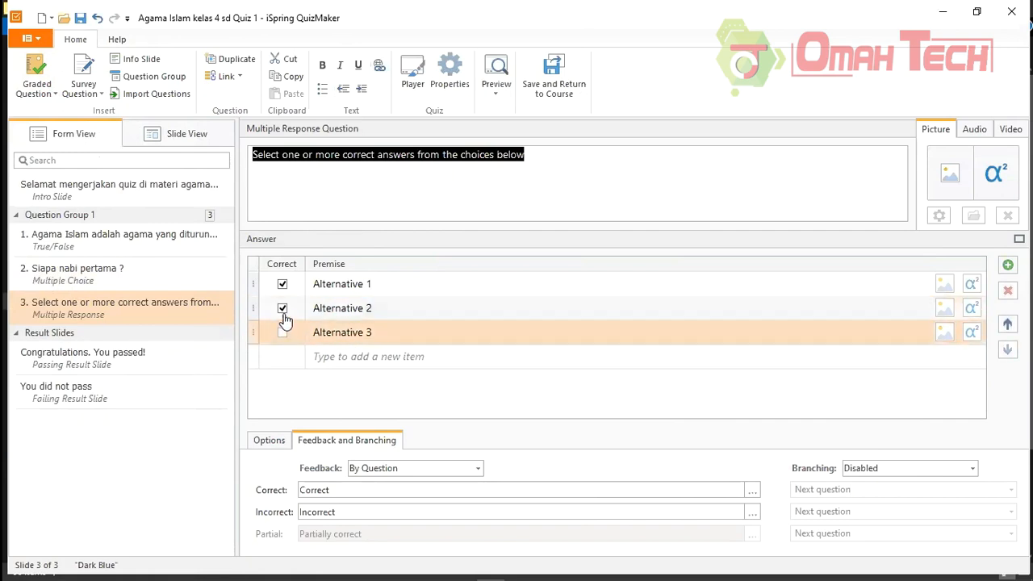
left_click(283, 308)
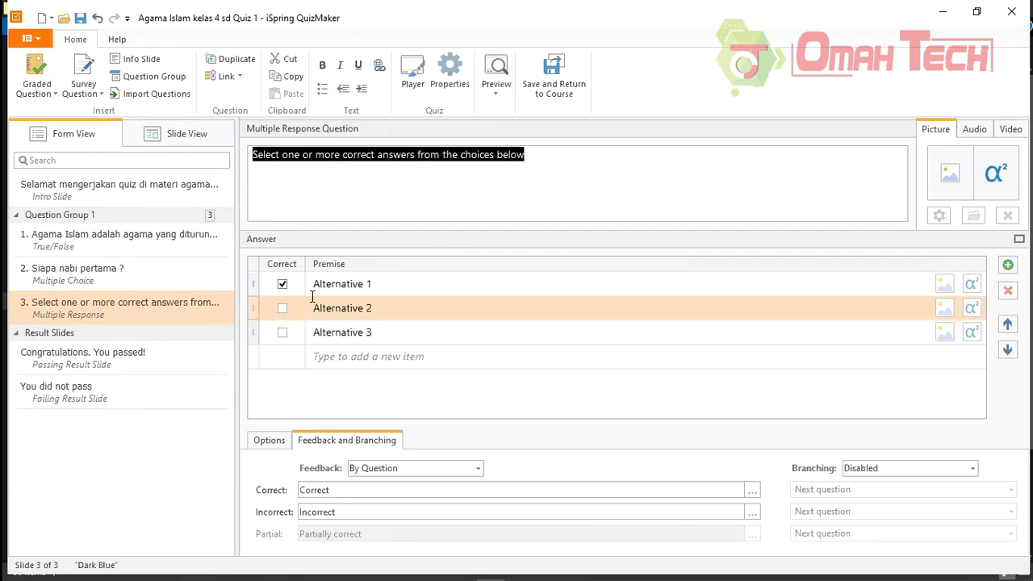
- Replace the multiple response question's text with "berikut yang termasuk malaikat allah ?"
left_click(529, 156)
left_click_drag(263, 149, 234, 155)
key("Delete")
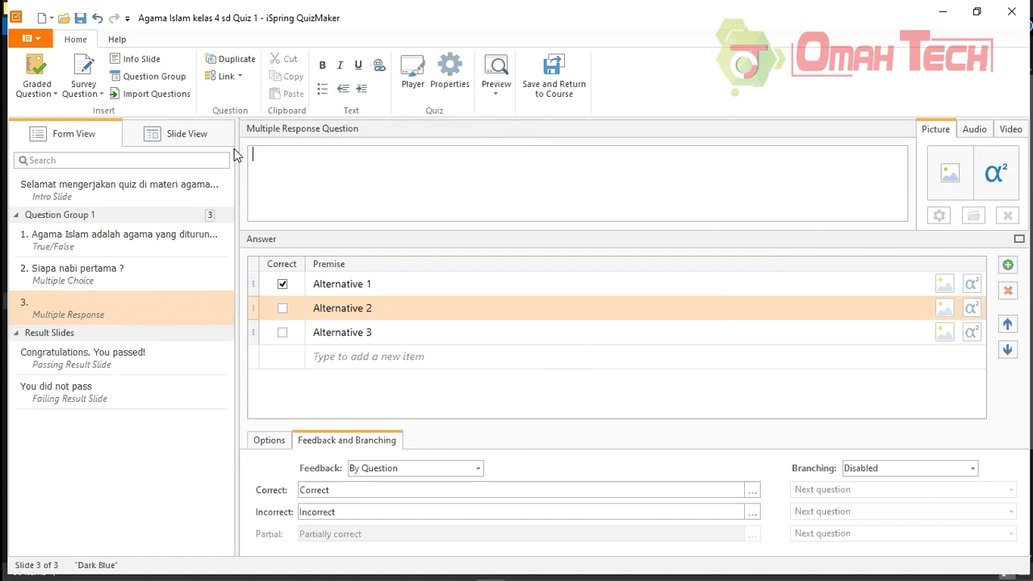
type("berikut yang termasuk malaikat allah ?")
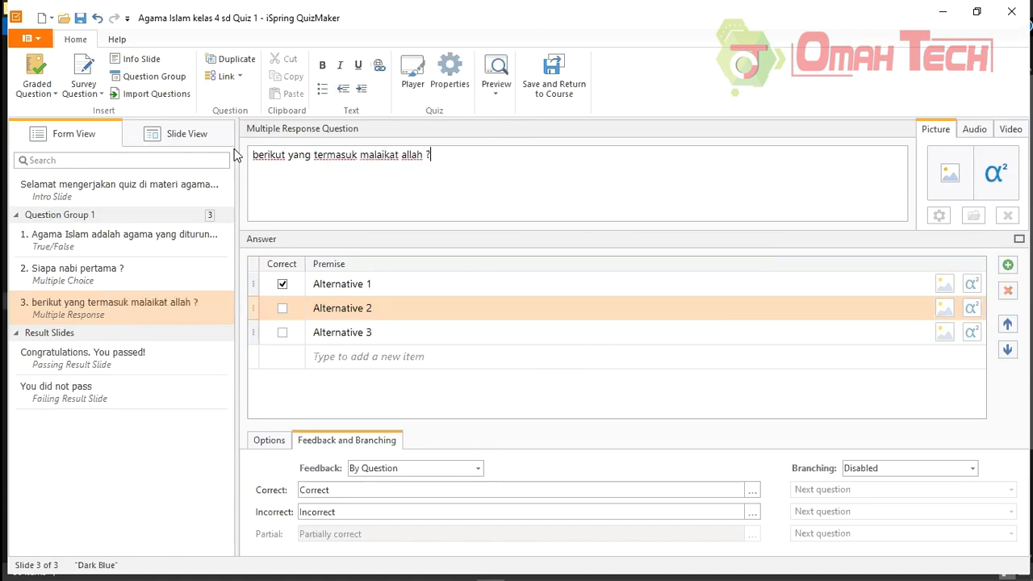
- Replace the first answer alternative of the multiple response question with "Jibril"
left_click(409, 283)
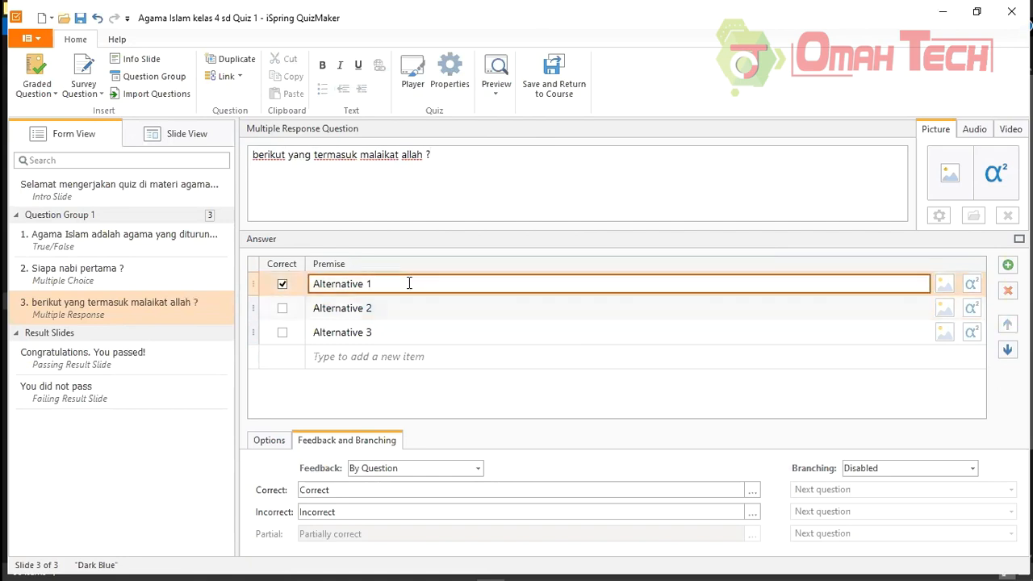
key("BackSpace")
key("BackSpace")
key("BackSpace")
key("BackSpace")
key("BackSpace")
key("BackSpace")
key("BackSpace")
key("BackSpace")
key("BackSpace")
key("BackSpace")
key("BackSpace")
key("BackSpace")
key("BackSpace")
type("Jibti")
key("BackSpace")
type("ril")
- Replace the second answer alternative with "Mikail" and the third with "izrail"
left_click(393, 305)
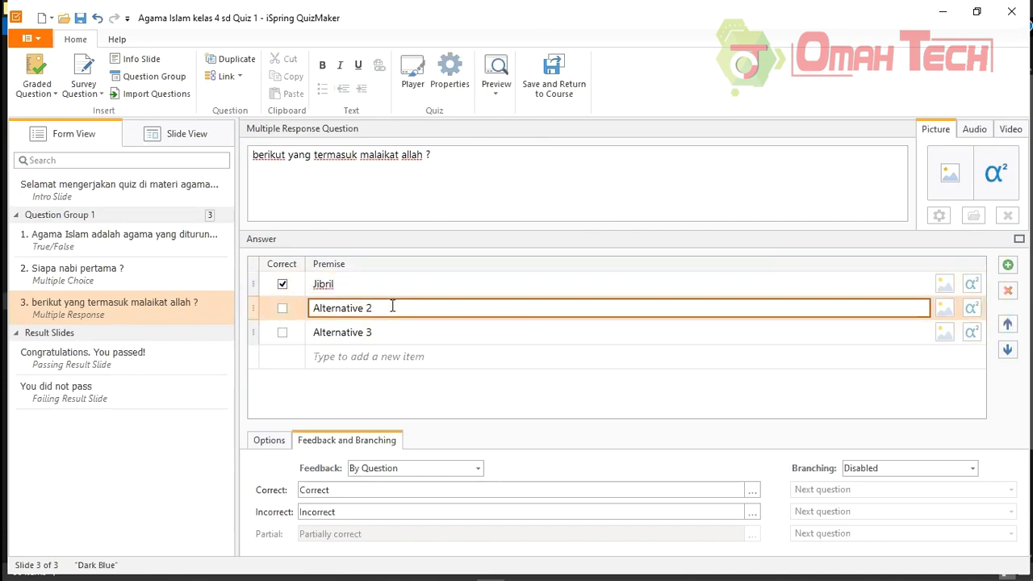
key("ctrl+a")
type("Mikail")
left_click(372, 331)
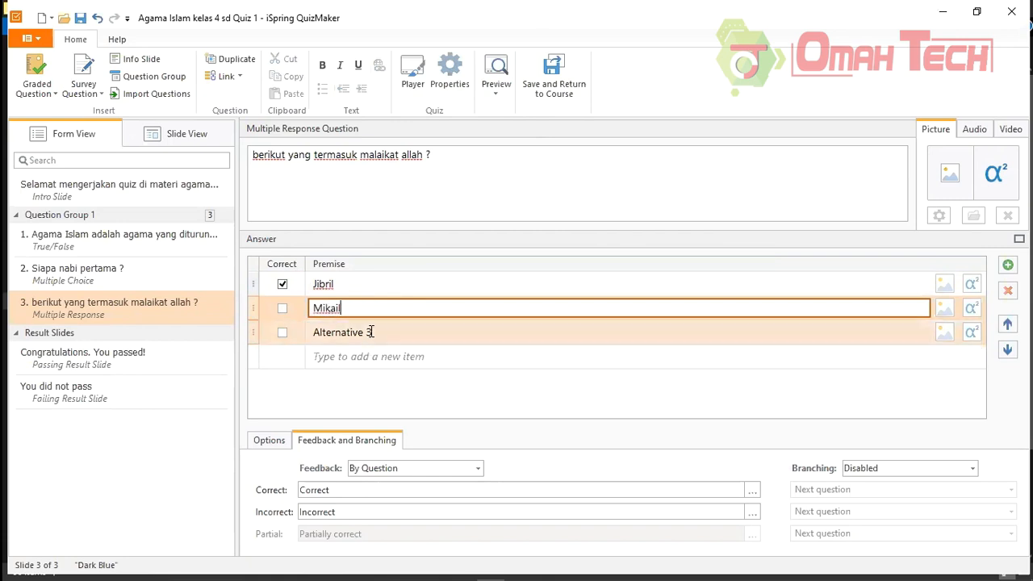
key("ctrl+a")
key("BackSpace")
type("iz")
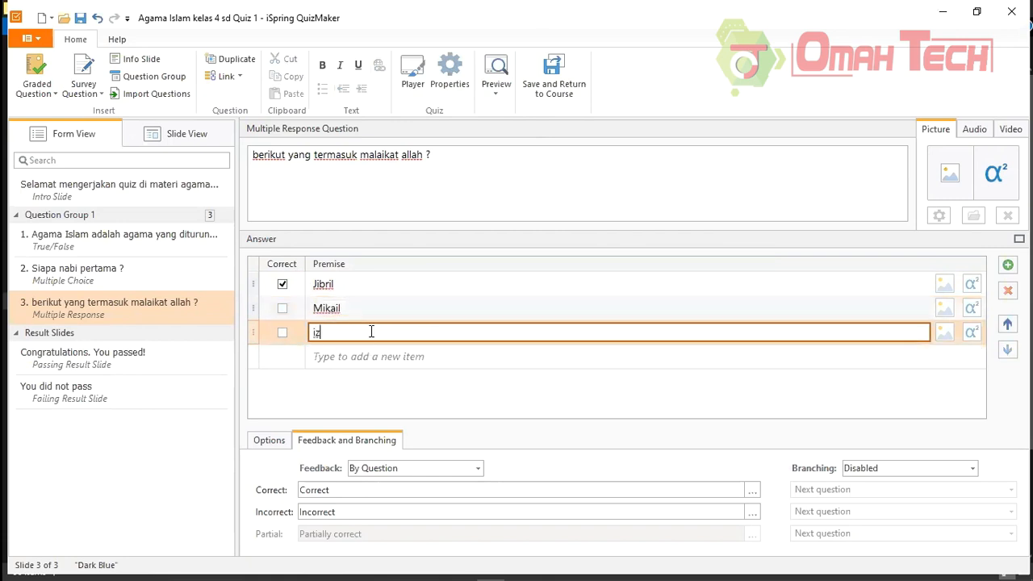
type("rail")
- Add "musa" as a fourth answer and mark "Mikail" and "izrail" as correct too
left_click(346, 355)
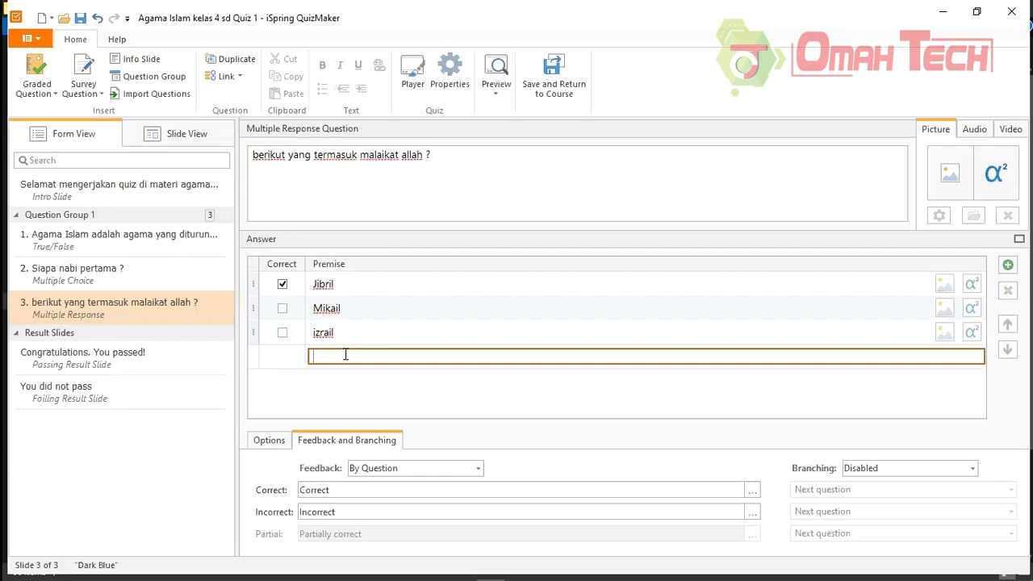
type("musa")
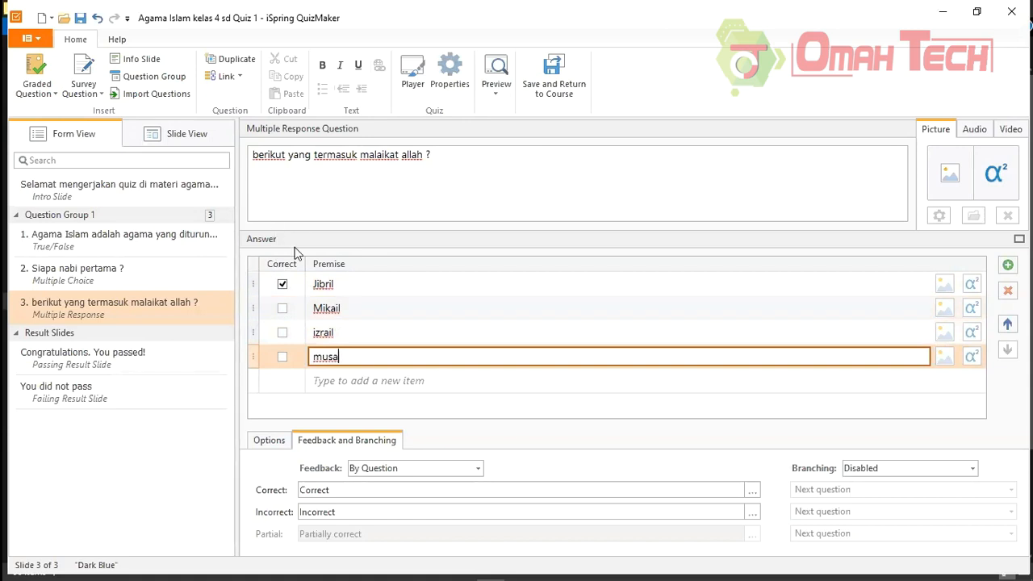
left_click(282, 309)
left_click(282, 332)
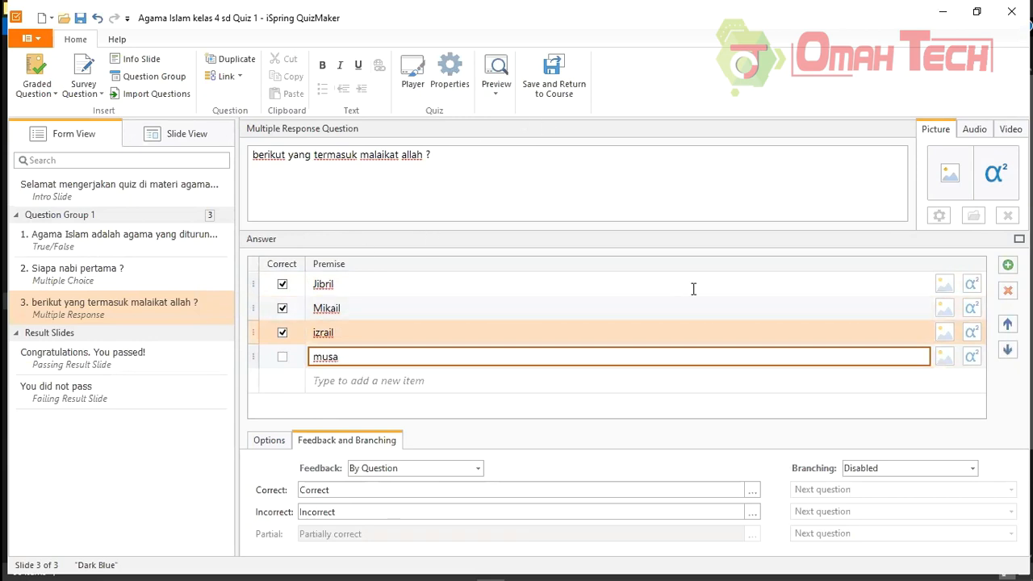
- Check the multiple response question's default scoring options and its slide layout
left_click(257, 443)
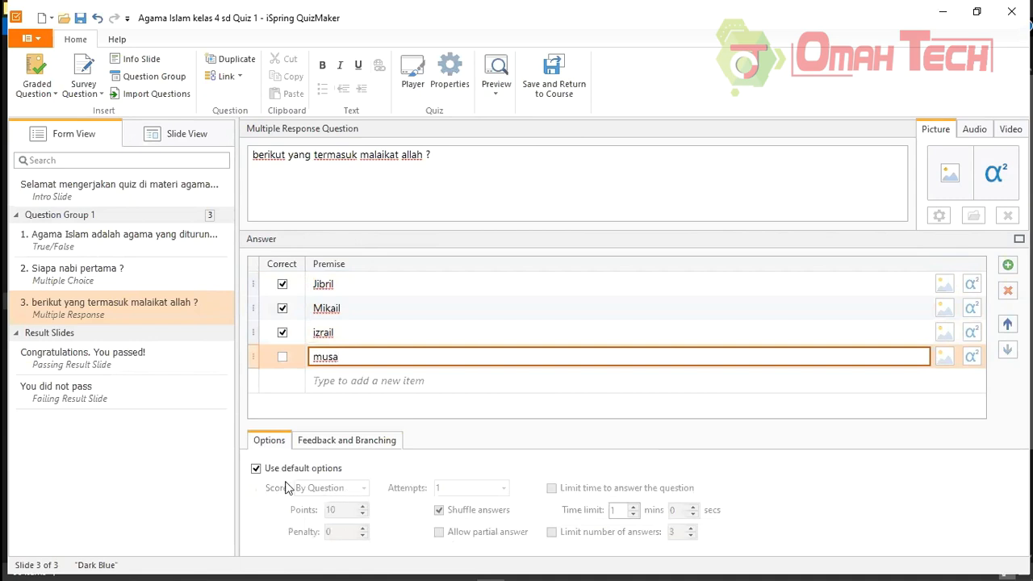
left_click(257, 469)
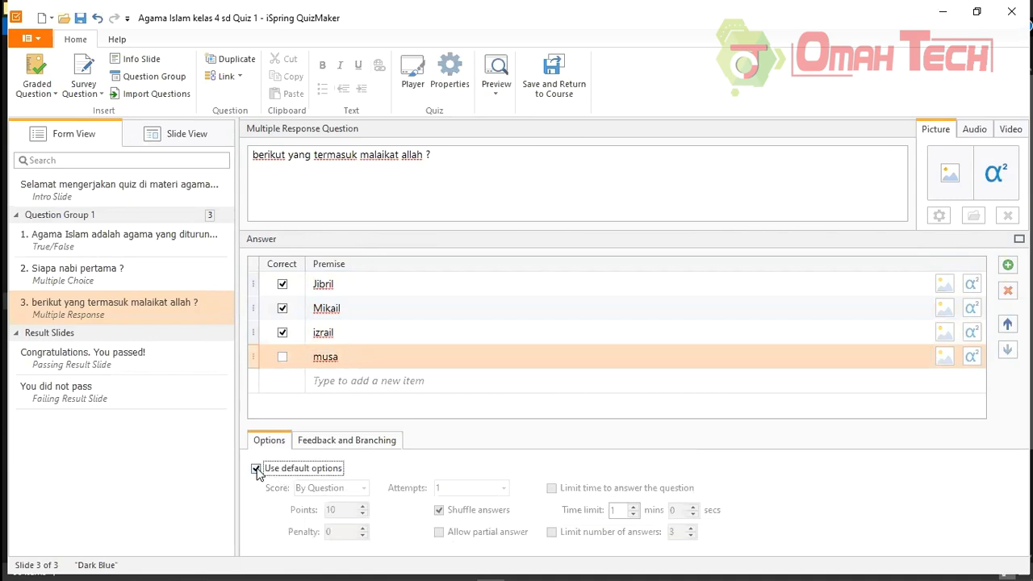
left_click(257, 469)
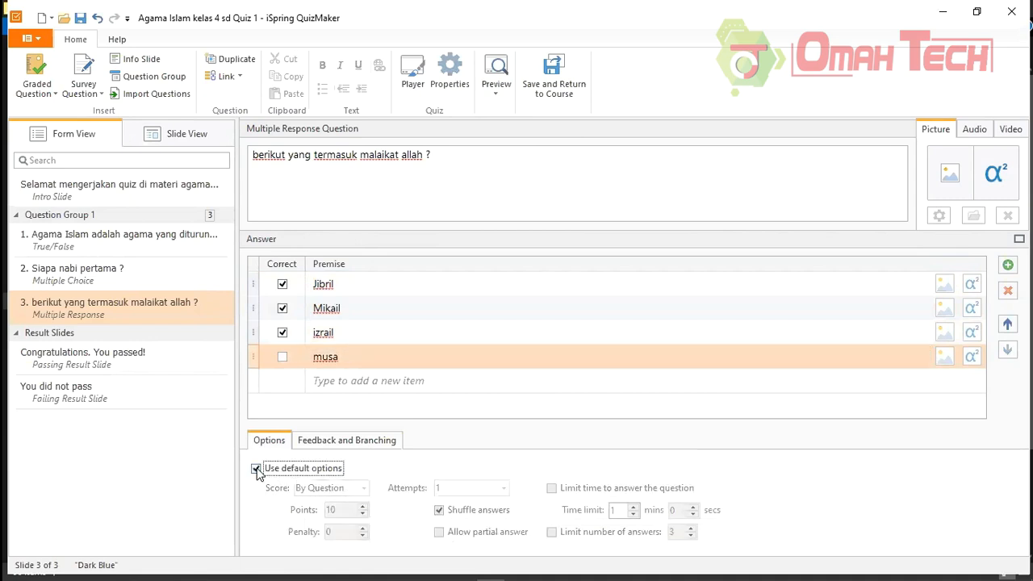
left_click(168, 136)
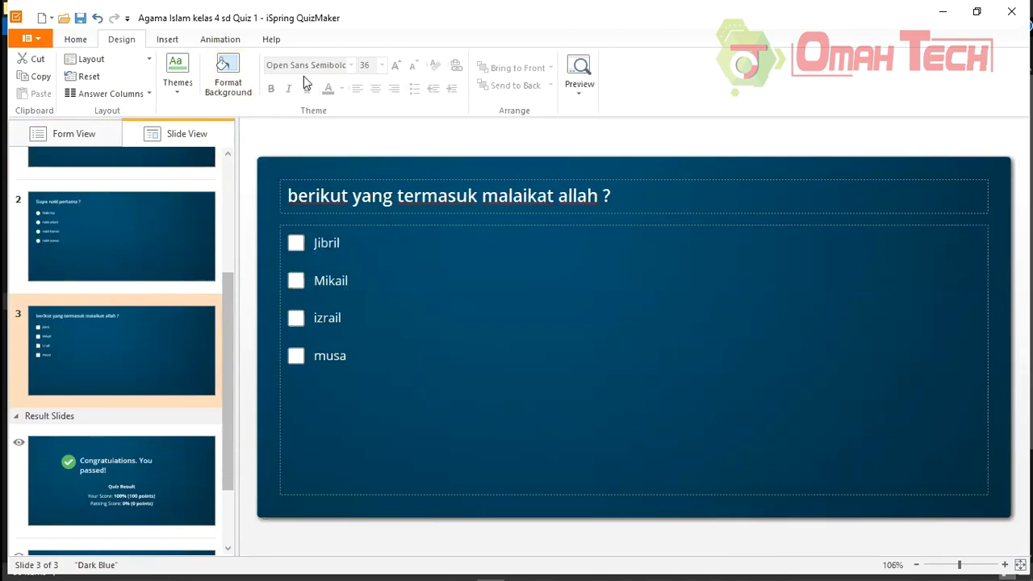
- Preview the quiz in a maximized window, start it and submit "False" for the True/False question
left_click(588, 81)
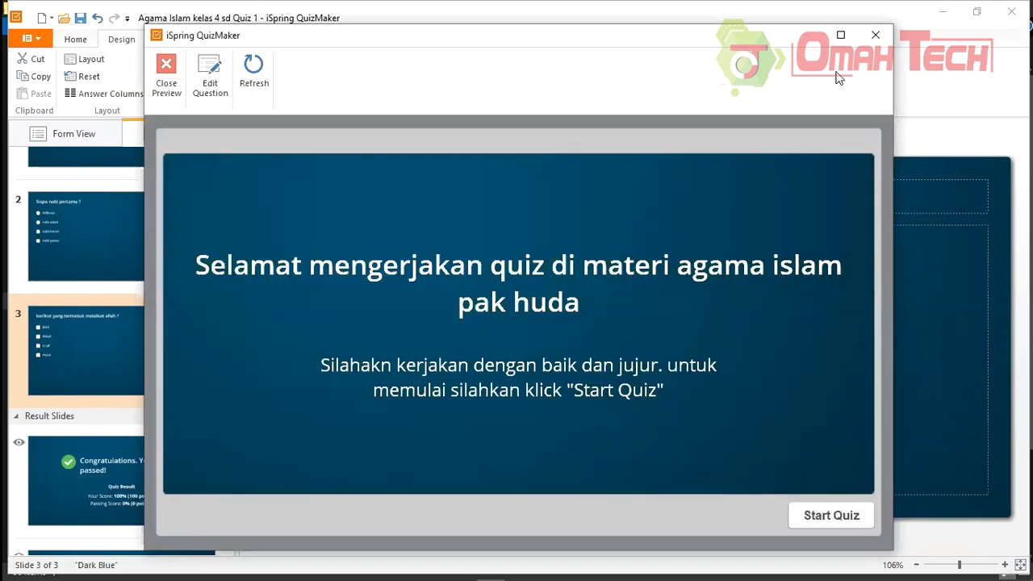
left_click(840, 35)
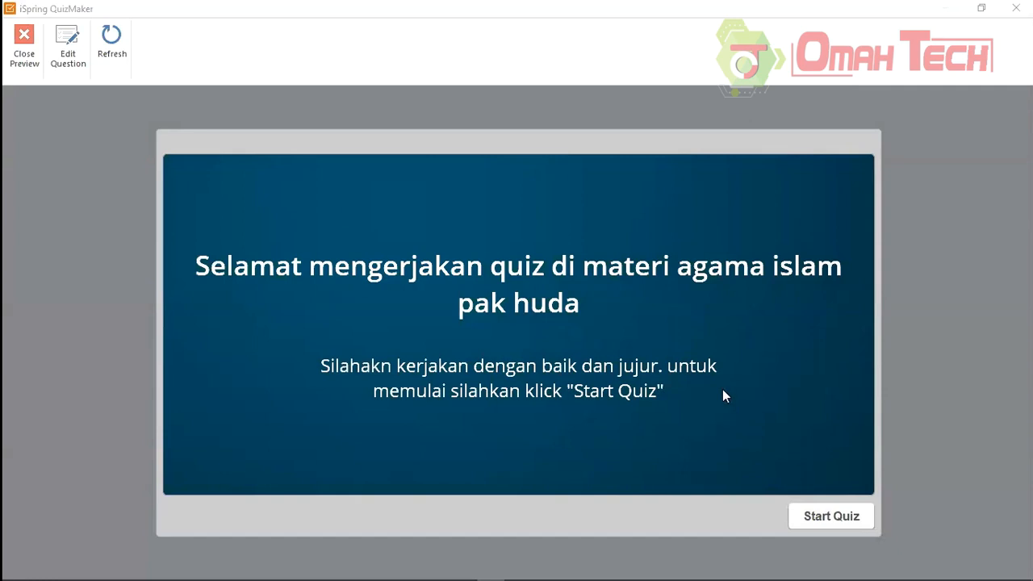
left_click(815, 519)
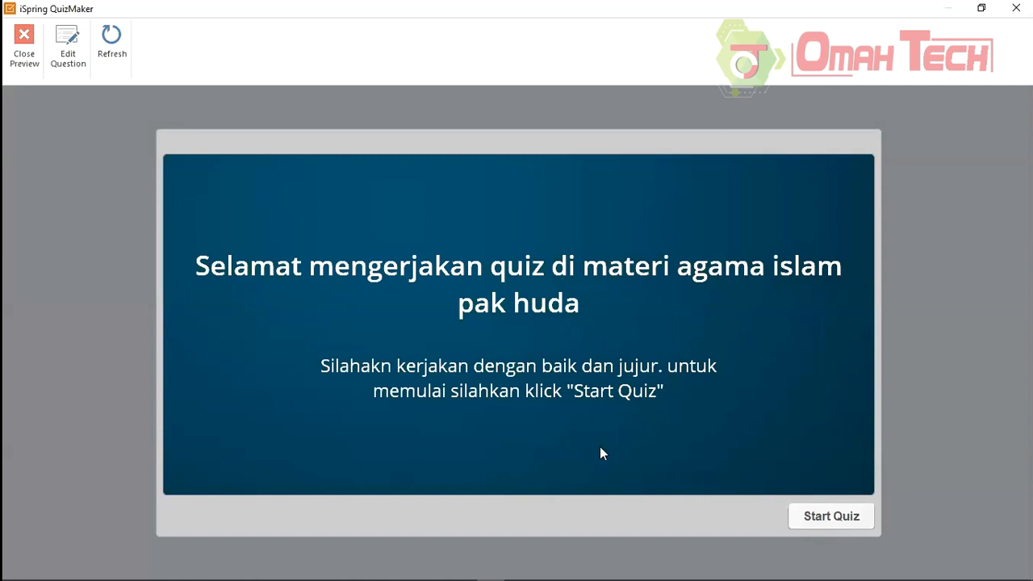
left_click(201, 272)
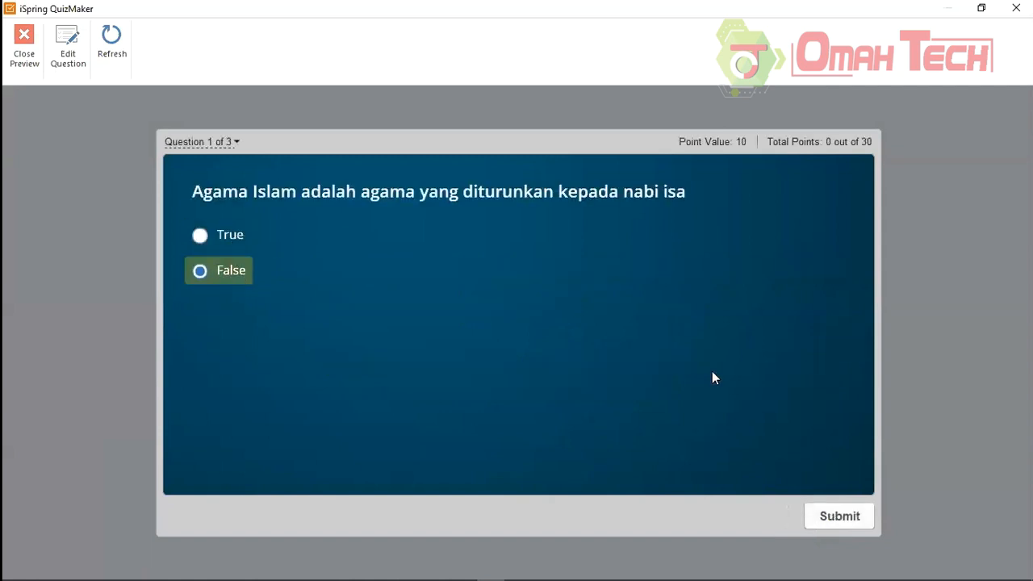
left_click(845, 517)
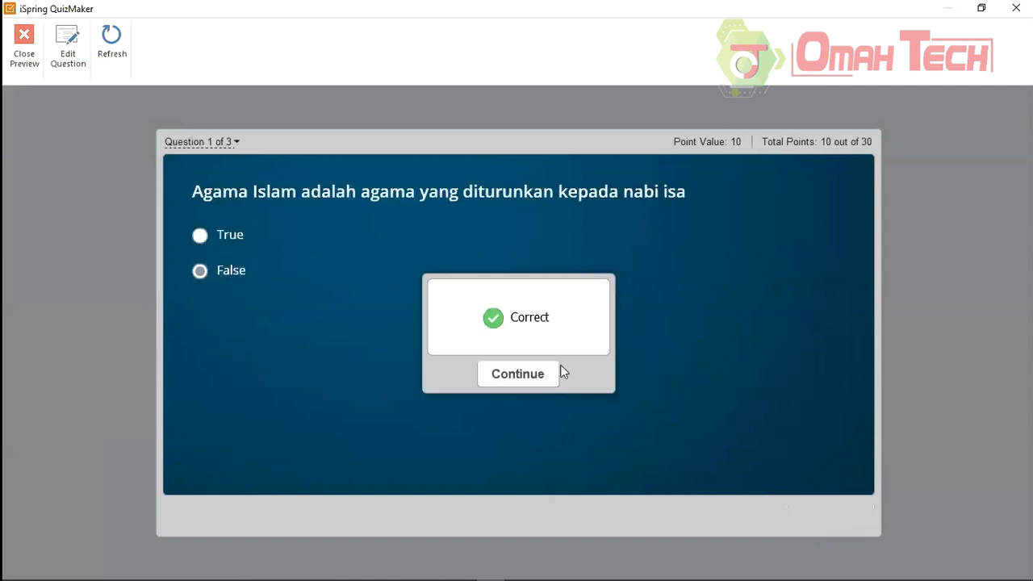
left_click(529, 381)
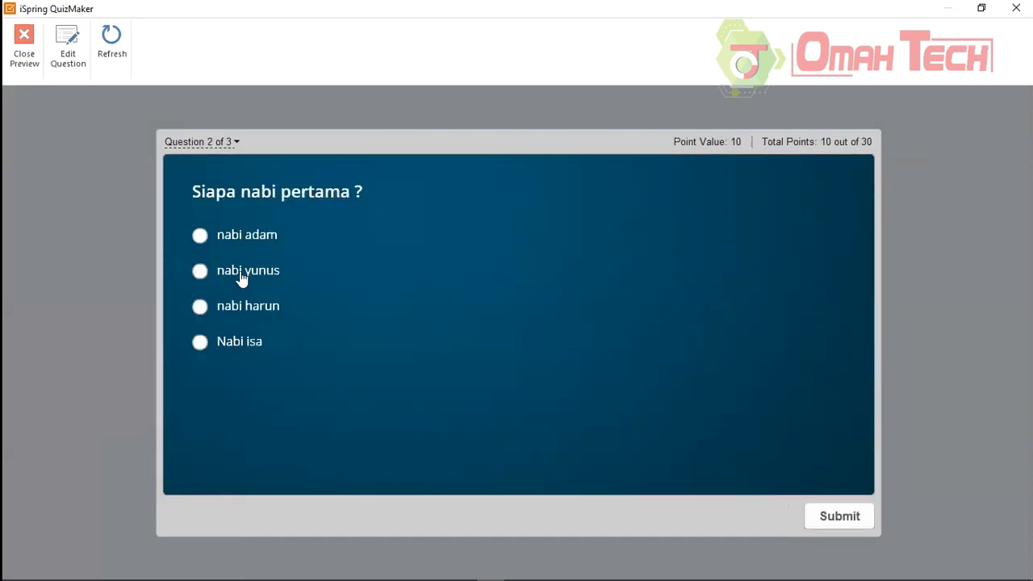
- Submit "nabi adam" as the answer to "Siapa nabi pertama ?" and continue to the third question
left_click(247, 236)
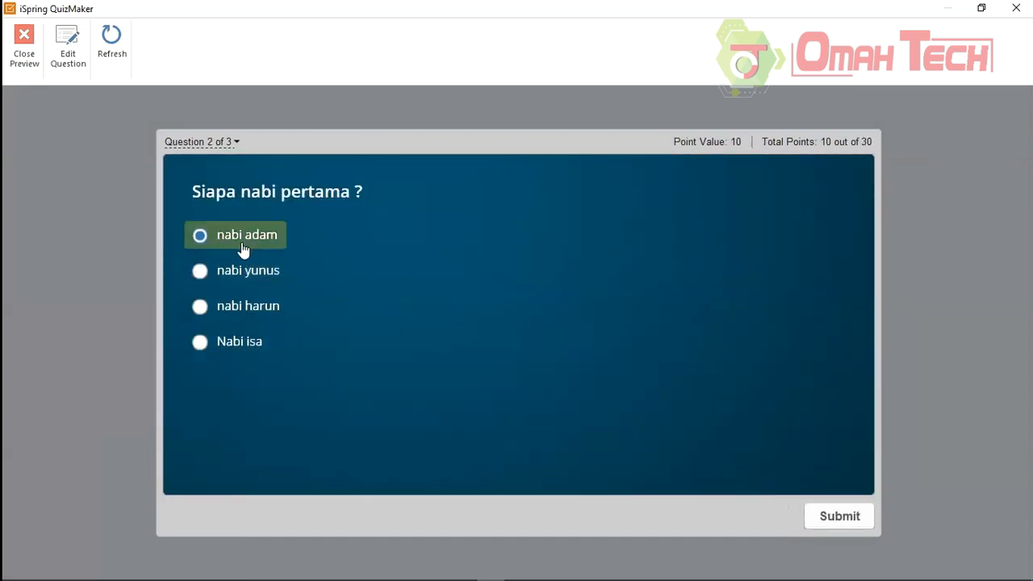
left_click(829, 516)
left_click(514, 379)
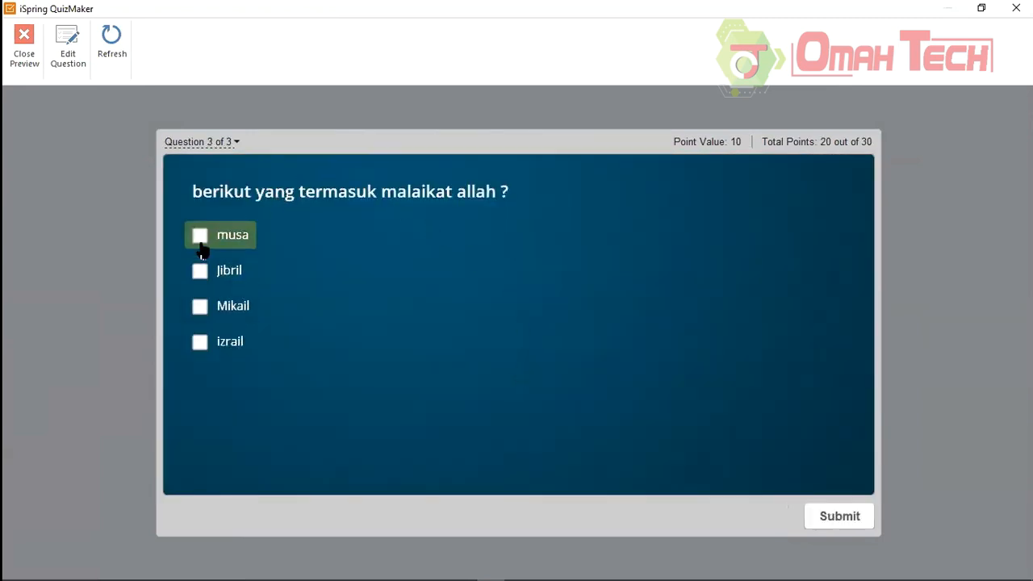
- Submit "Jibril", "Mikail" and "izrail" for the multiple response question and view the quiz results
left_click(200, 271)
left_click(209, 311)
left_click(200, 354)
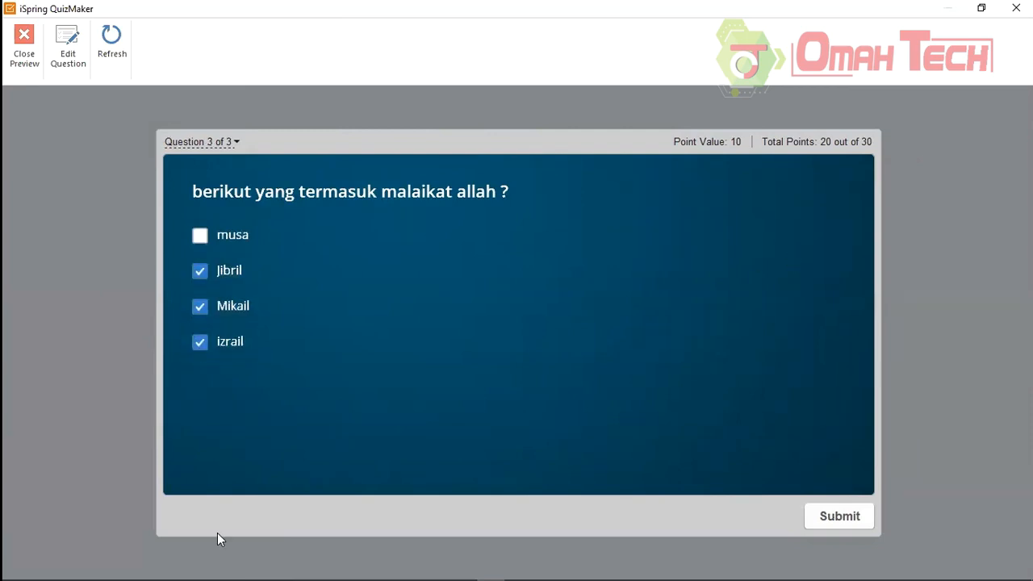
left_click(821, 518)
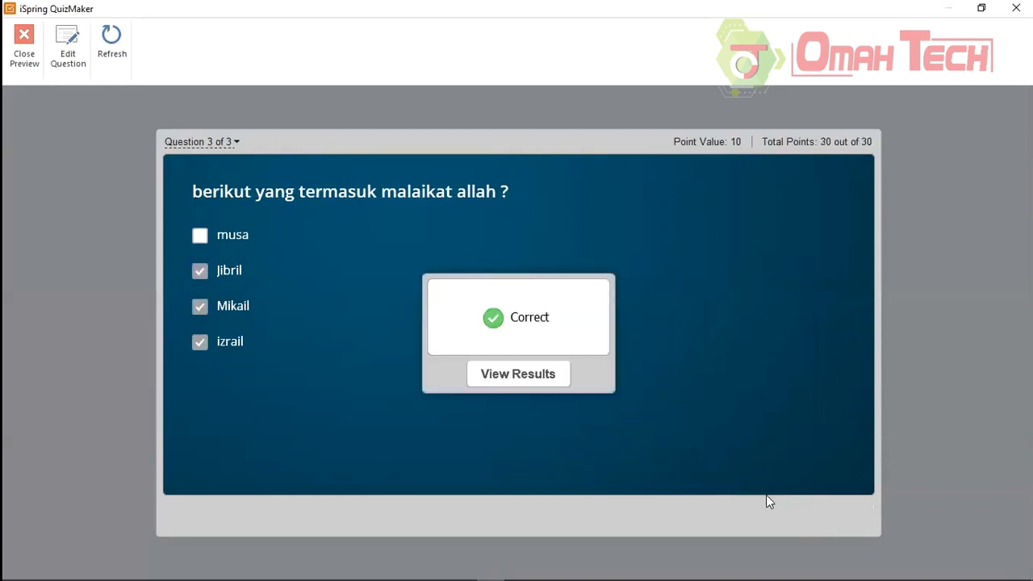
left_click(523, 376)
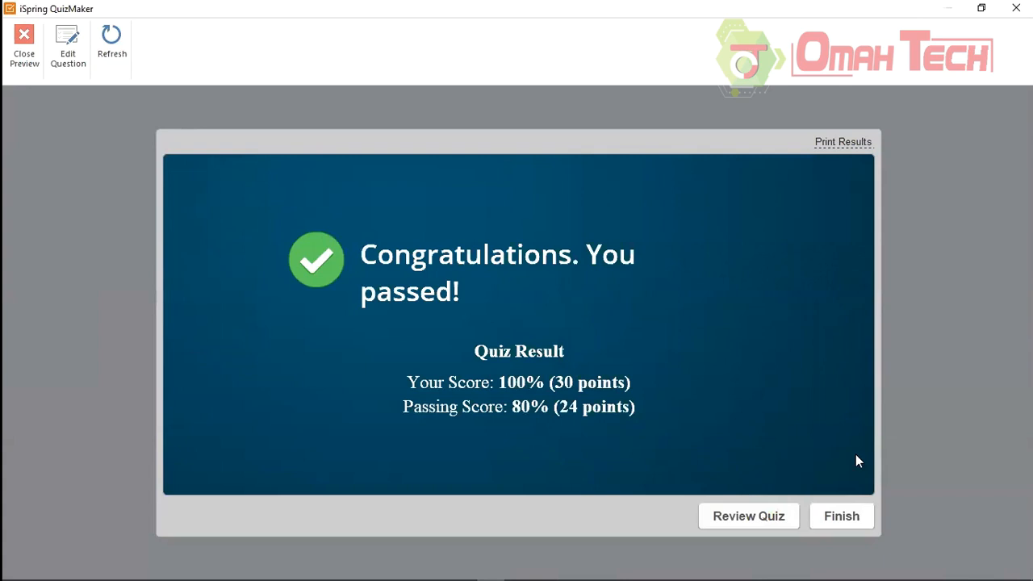
- Review the answered questions through to the third one, return to the results and finish the quiz
left_click(749, 515)
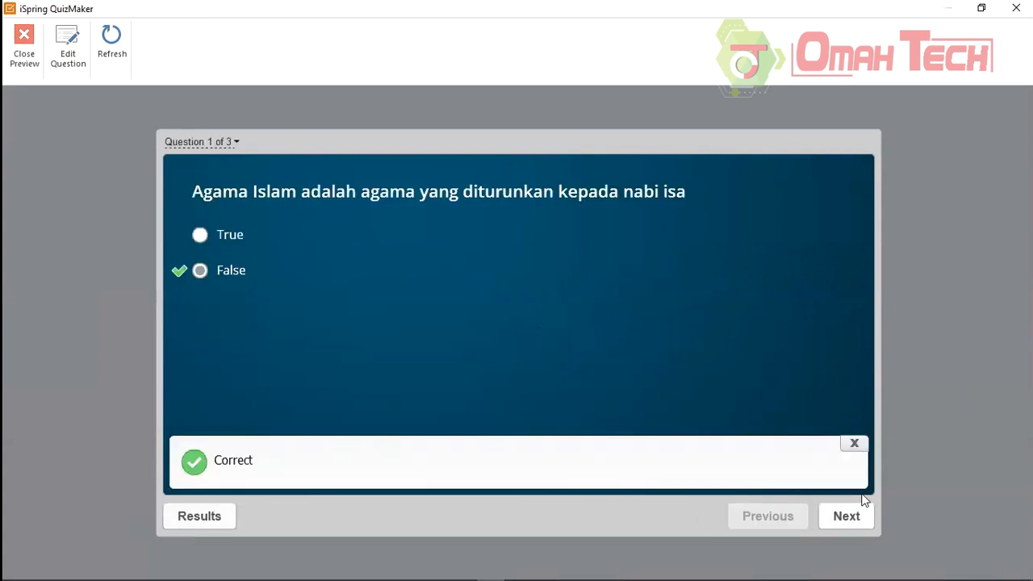
left_click(848, 521)
left_click(848, 521)
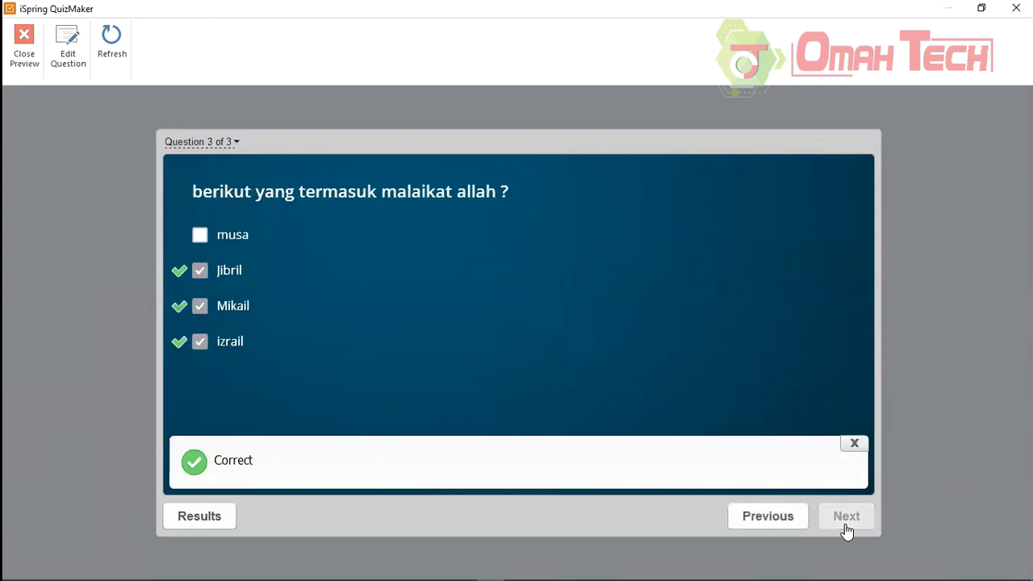
left_click(854, 446)
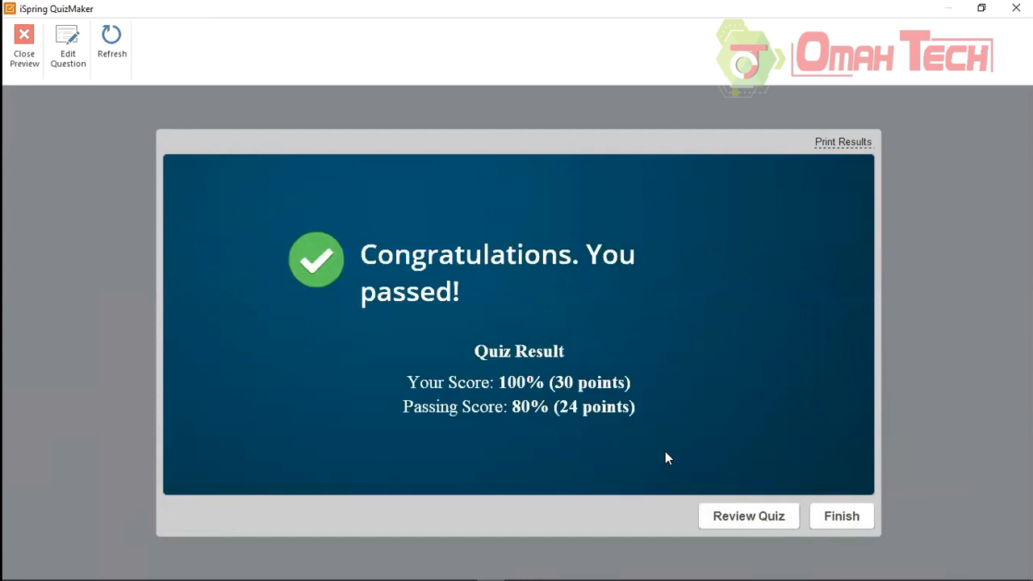
left_click(841, 516)
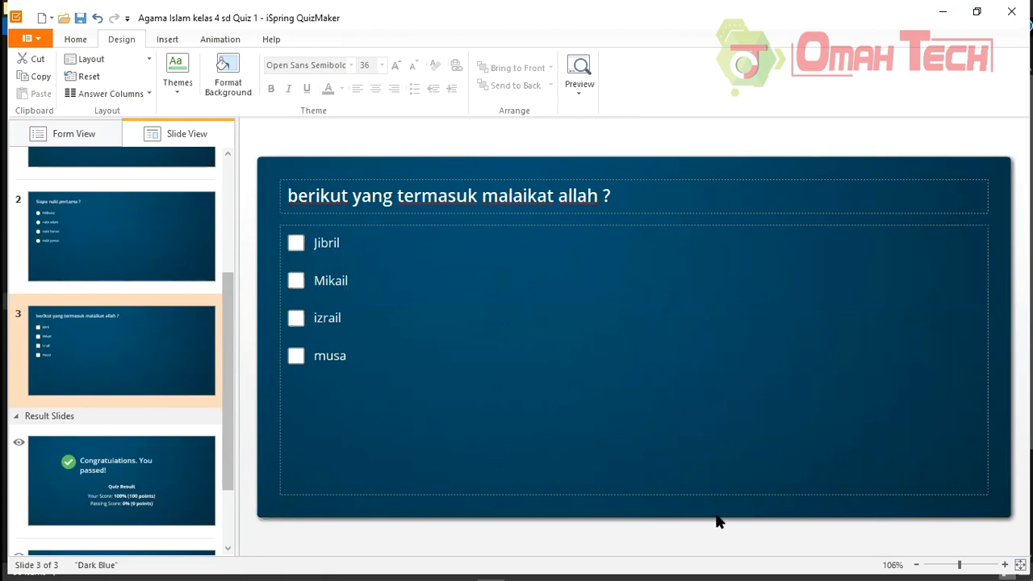
- Preview the quiz again in a maximized window, start it and submit a wrong answer to the True/False question
left_click(580, 92)
left_click(578, 80)
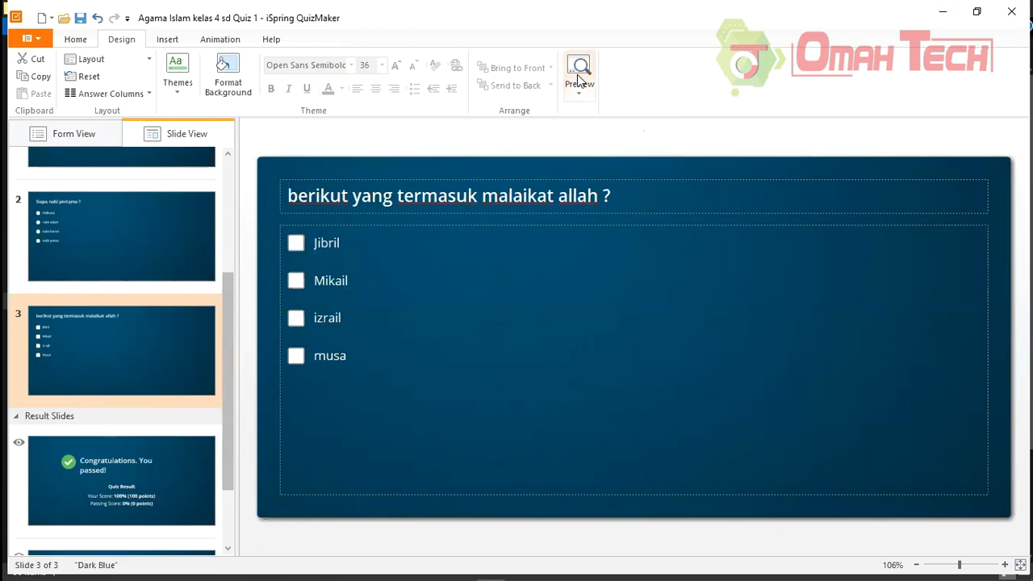
left_click(579, 75)
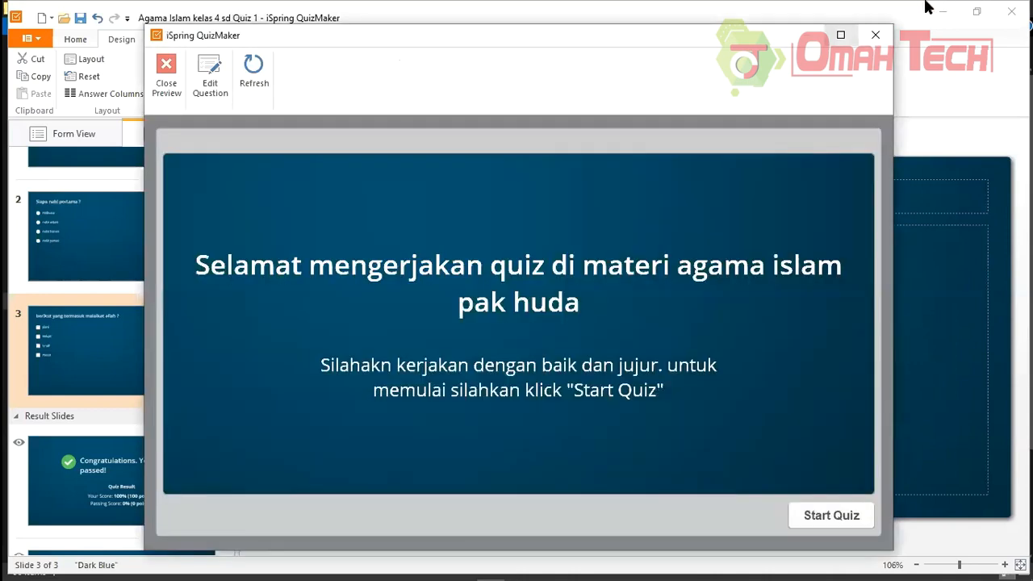
left_click(840, 35)
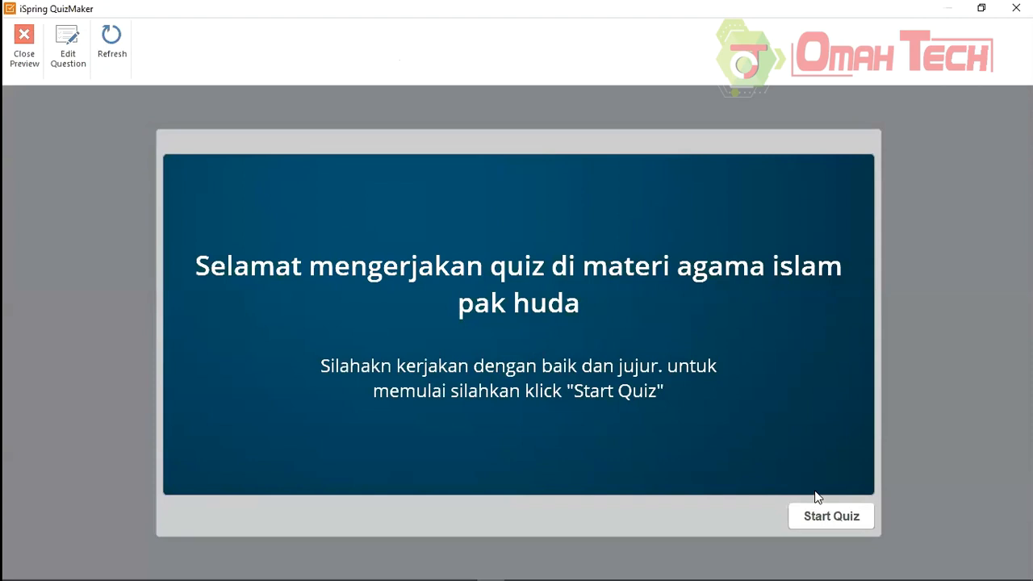
left_click(840, 523)
left_click(844, 531)
left_click(529, 374)
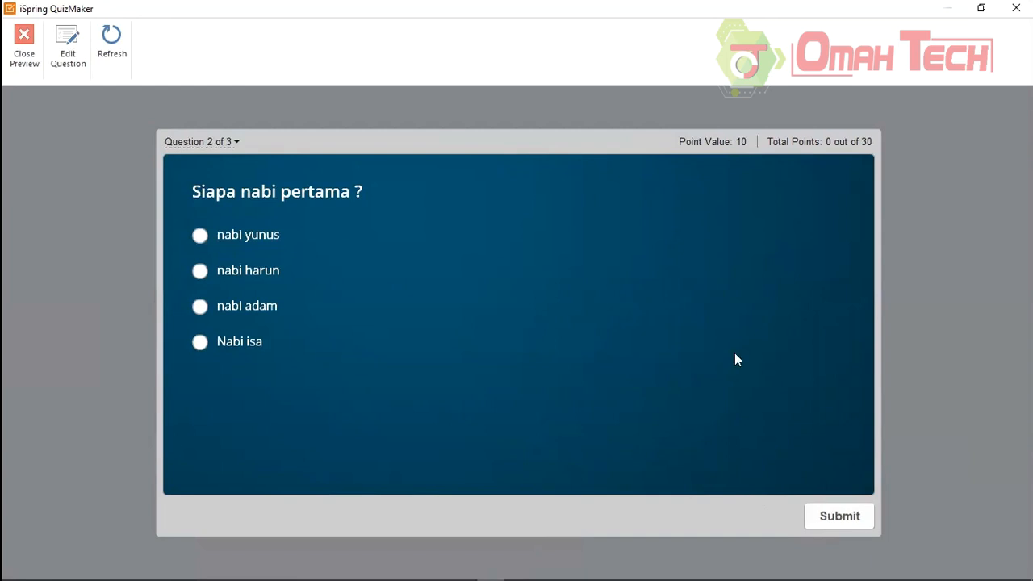
- Submit "nabi adam" for the multiple choice question, continue to the third question and close the preview
left_click(239, 295)
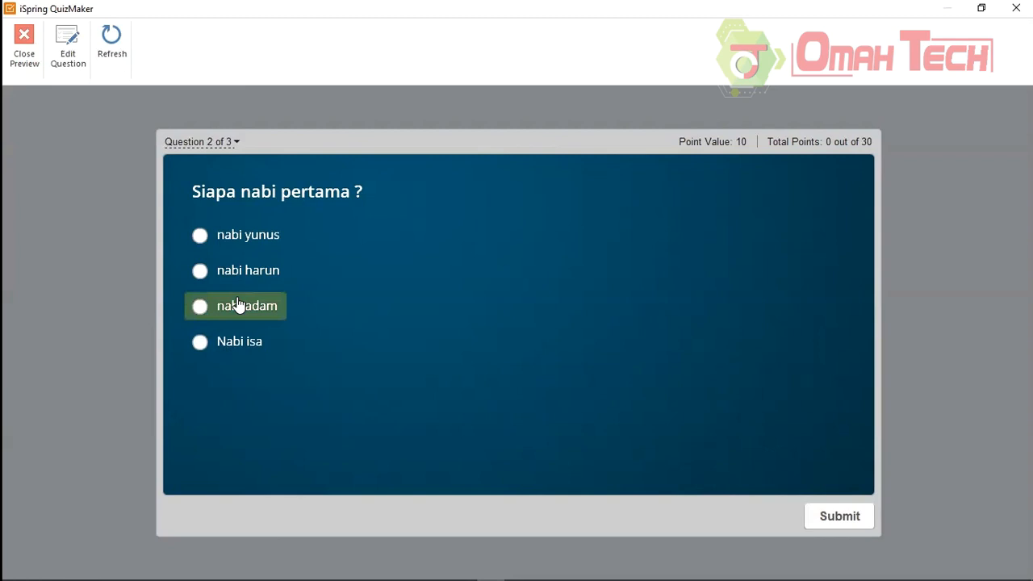
left_click(831, 517)
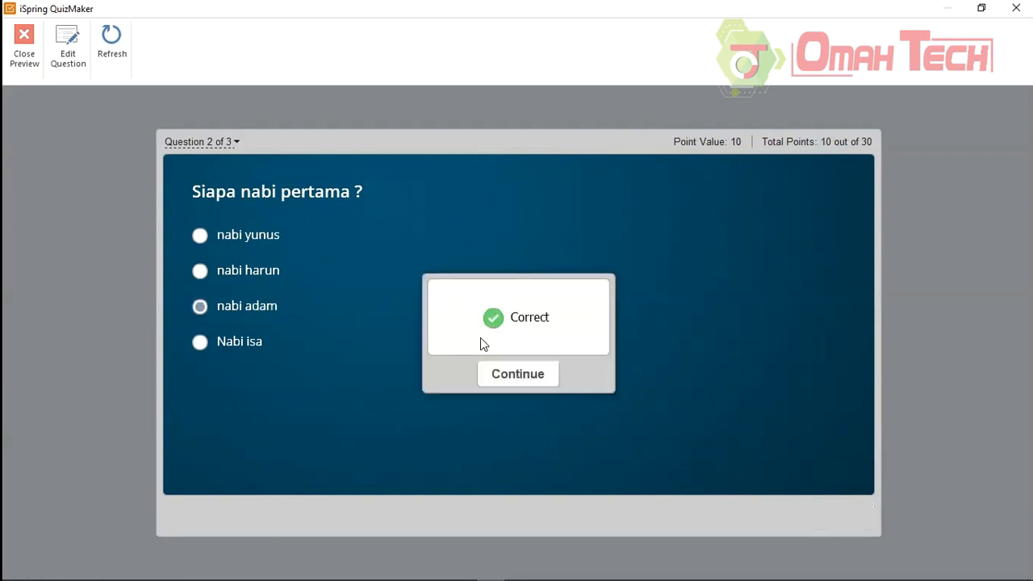
left_click(519, 380)
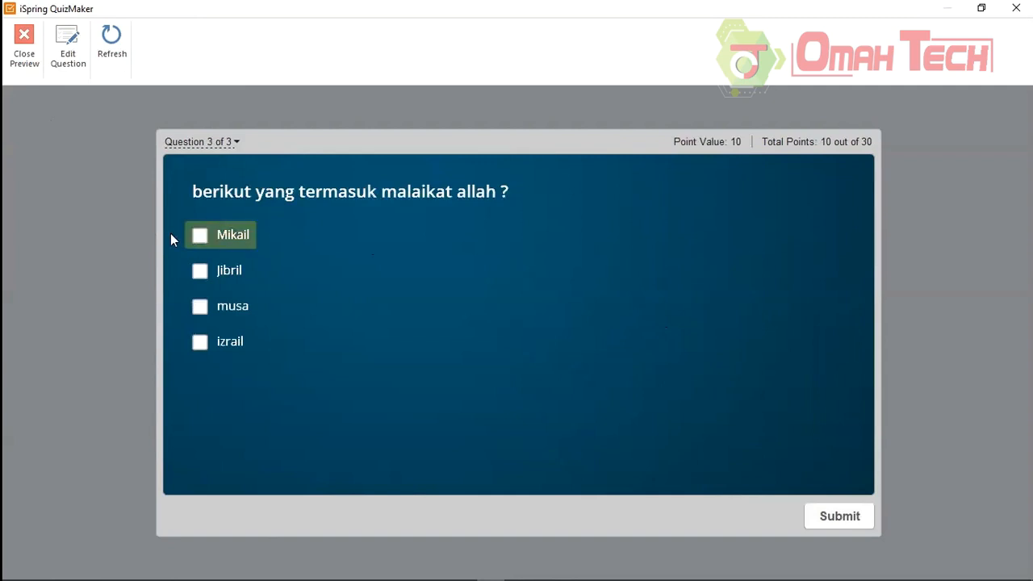
left_click(24, 55)
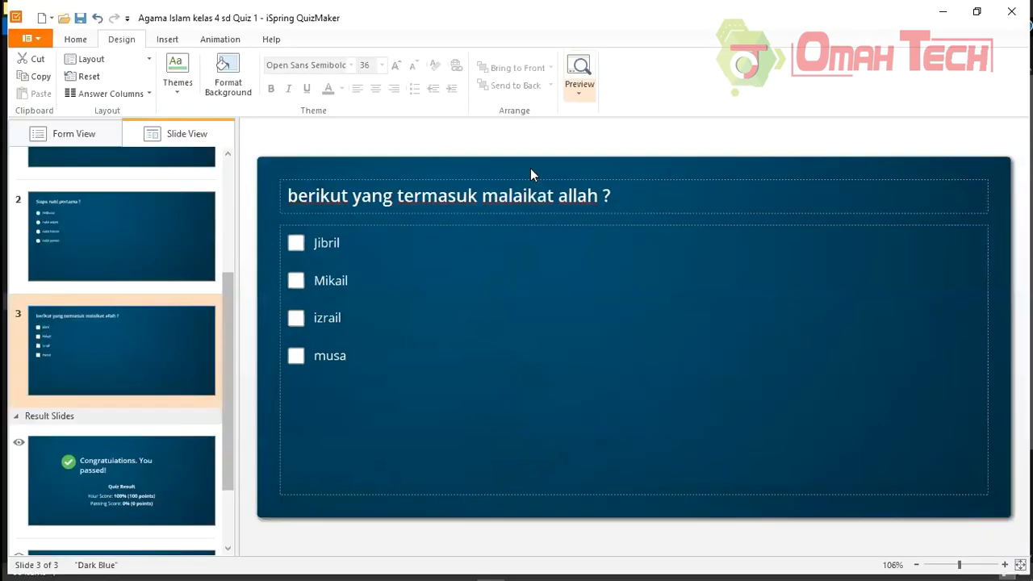
- Return to the form view and set the True/False question's feedback to None
left_click(48, 136)
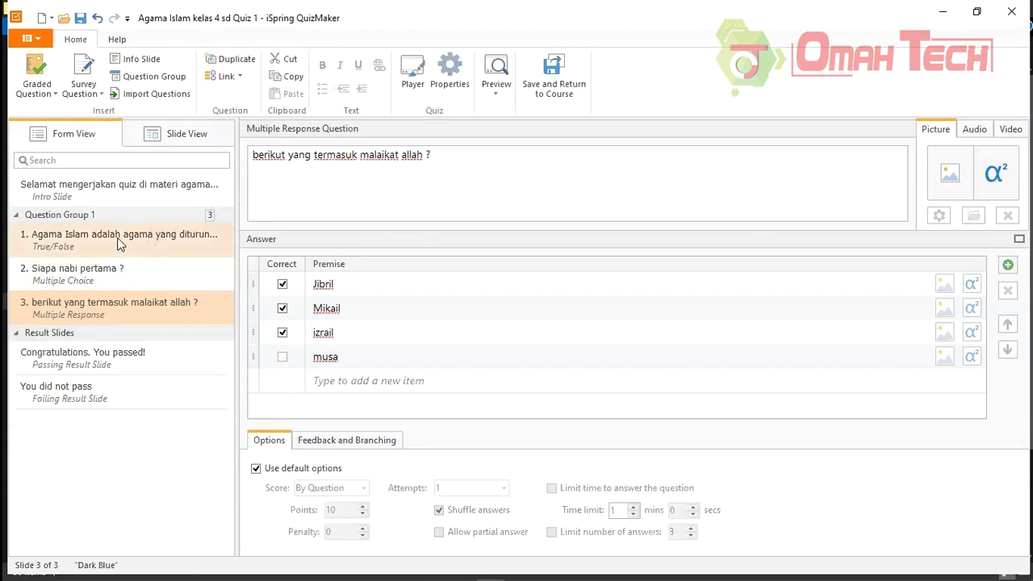
left_click(121, 243)
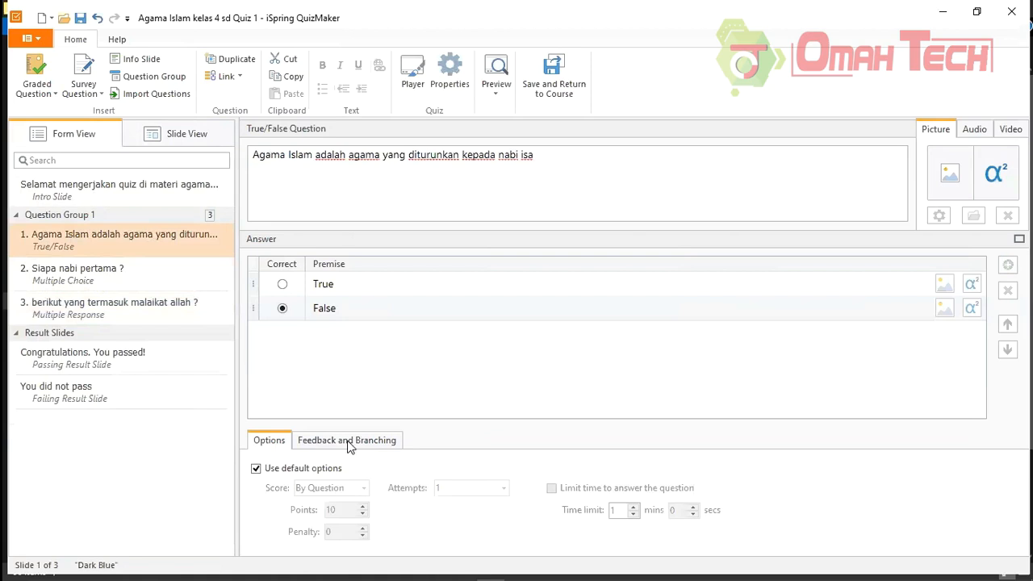
left_click(315, 445)
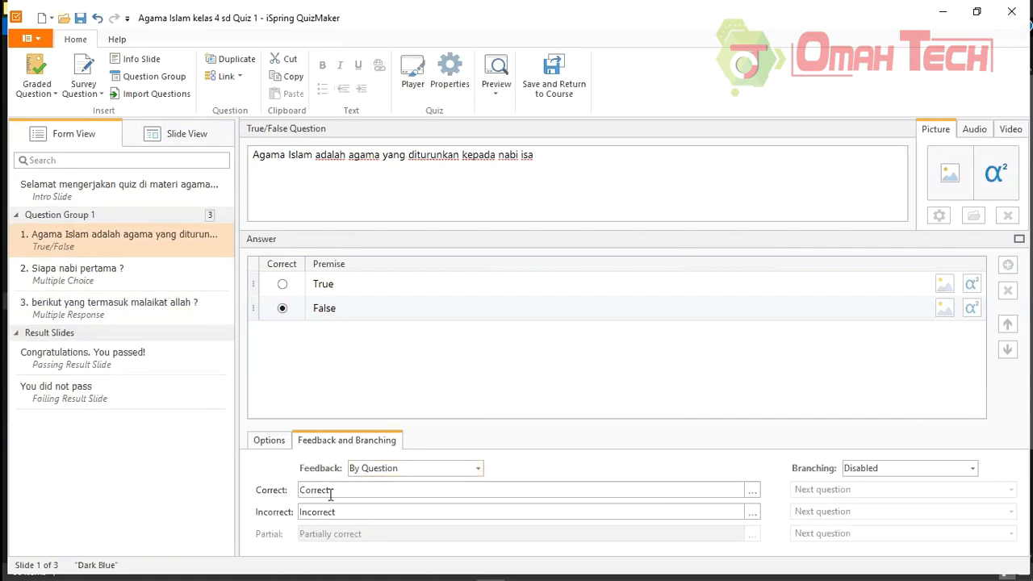
left_click_drag(337, 493, 321, 513)
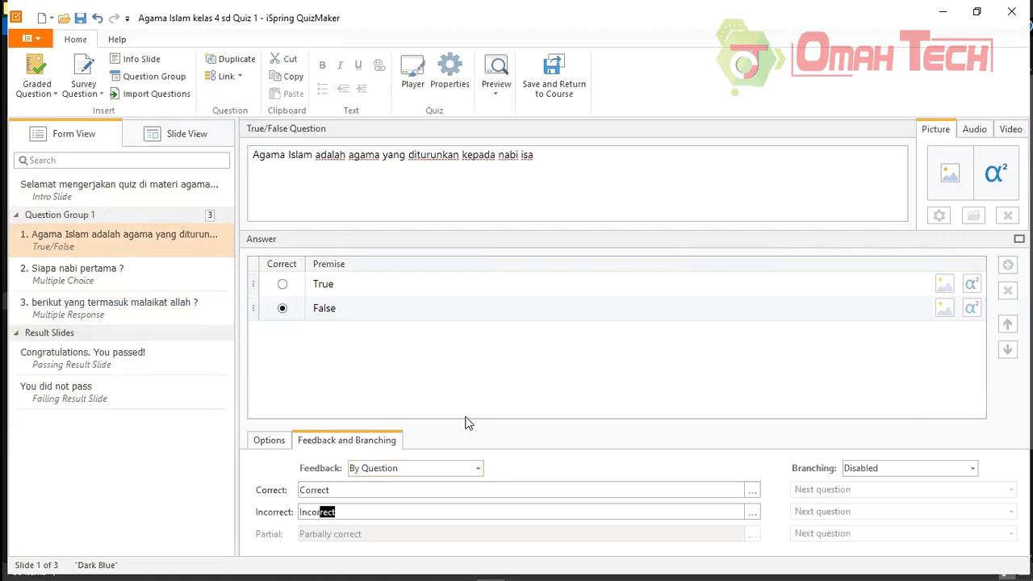
left_click(474, 467)
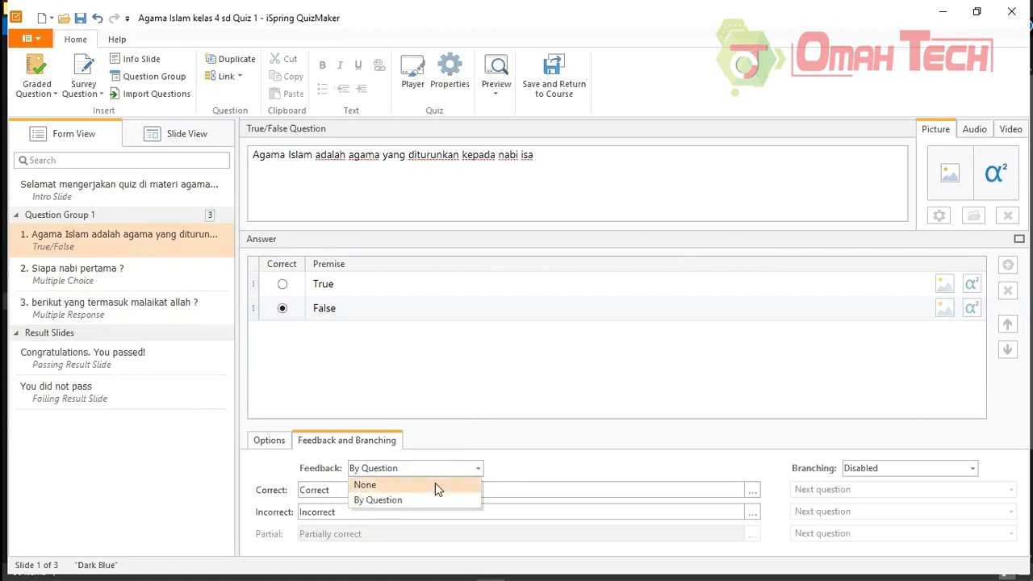
left_click(435, 483)
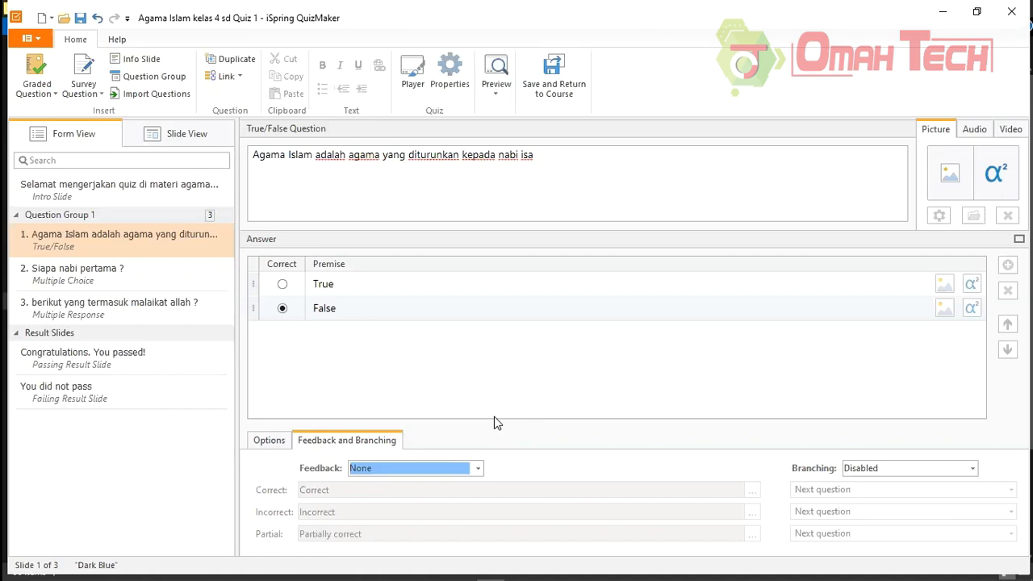
- Set the feedback to None for both the multiple choice and the multiple response questions
left_click(186, 278, "shift")
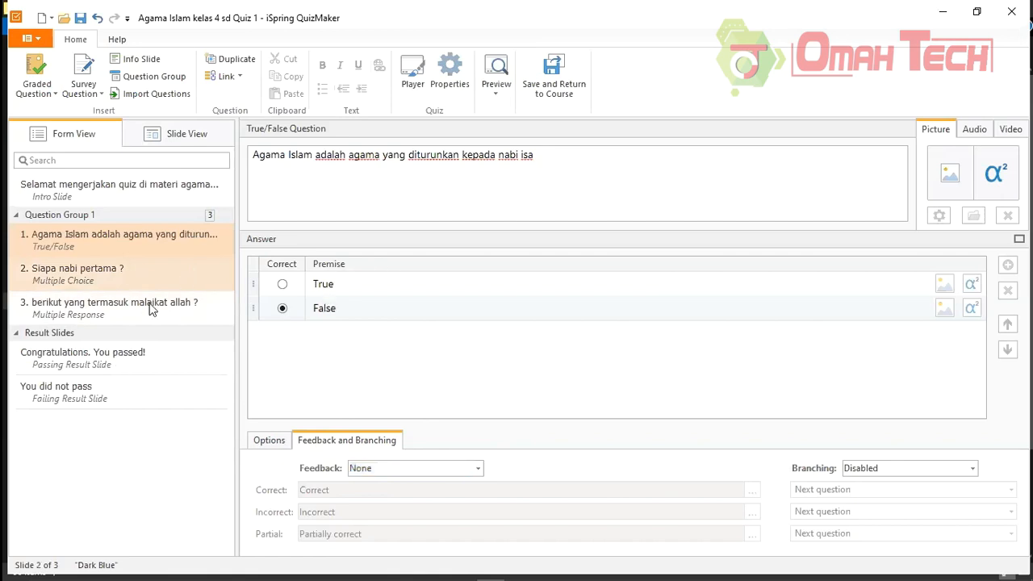
left_click(403, 471)
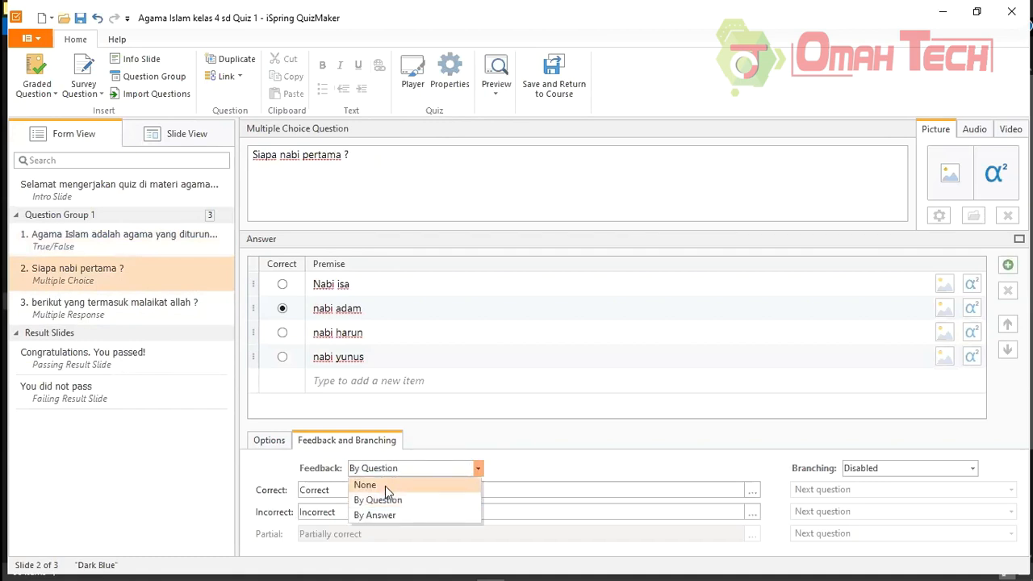
left_click(386, 485)
left_click(166, 303)
left_click(376, 466)
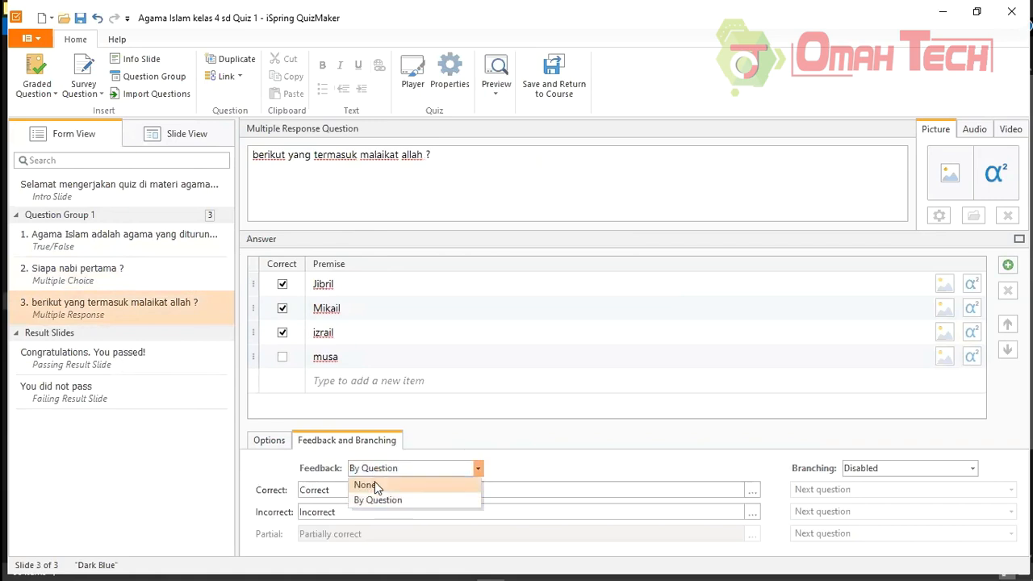
left_click(374, 485)
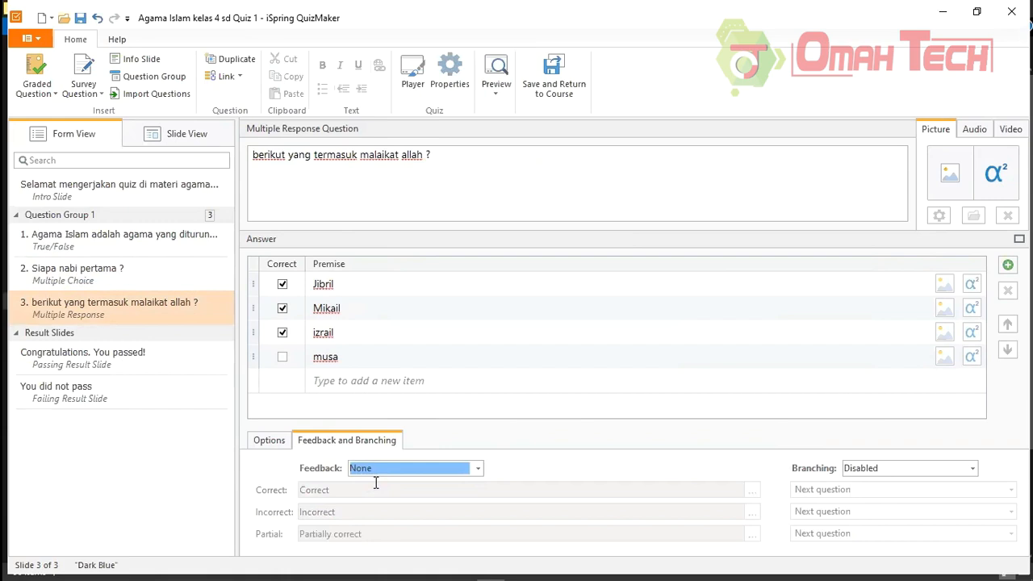
- Preview the quiz from the slide view, submitting "True" for the first question and "nabi adam" for the second
left_click(172, 134)
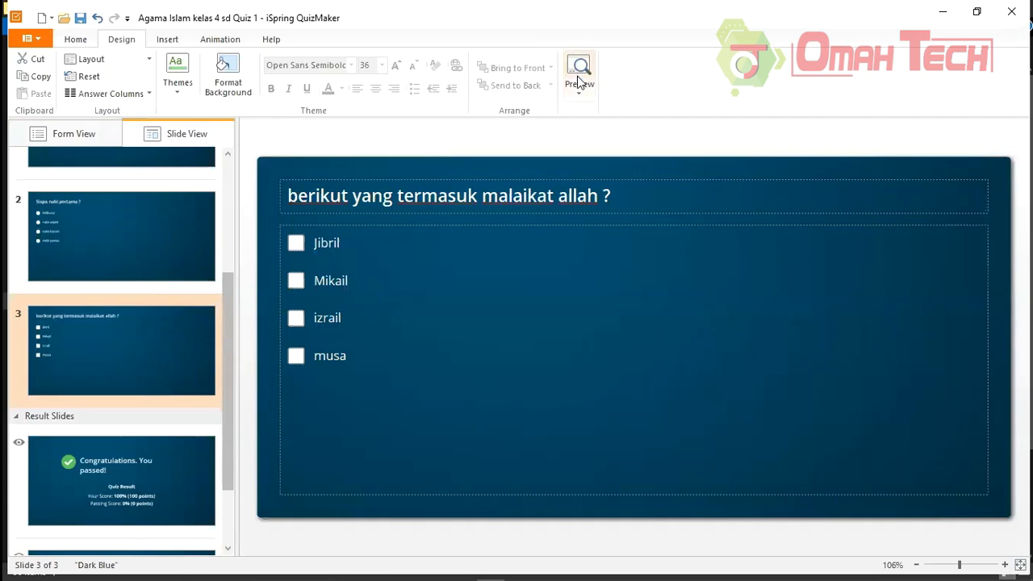
left_click(578, 73)
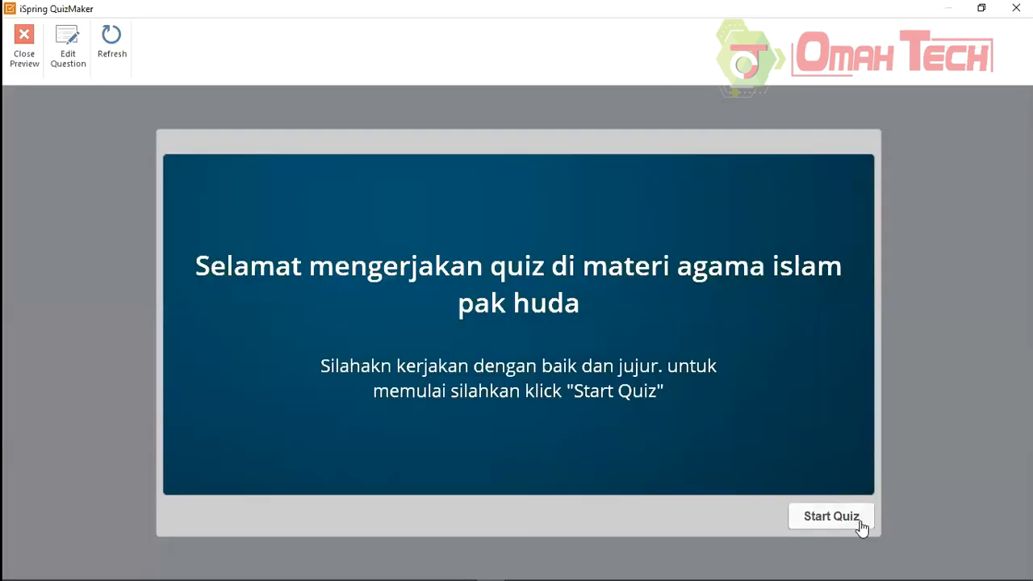
left_click(832, 521)
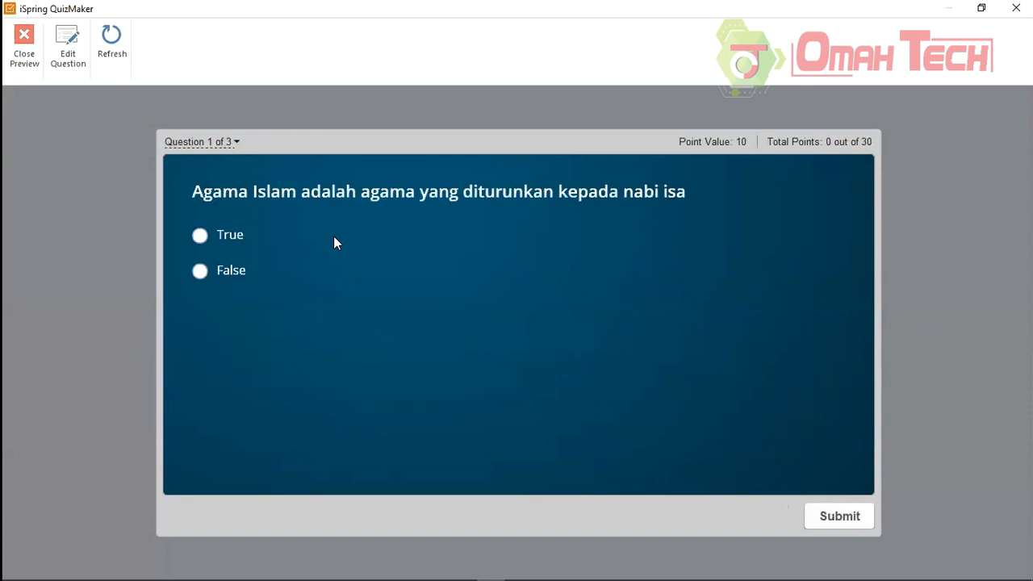
left_click(222, 239)
left_click(828, 521)
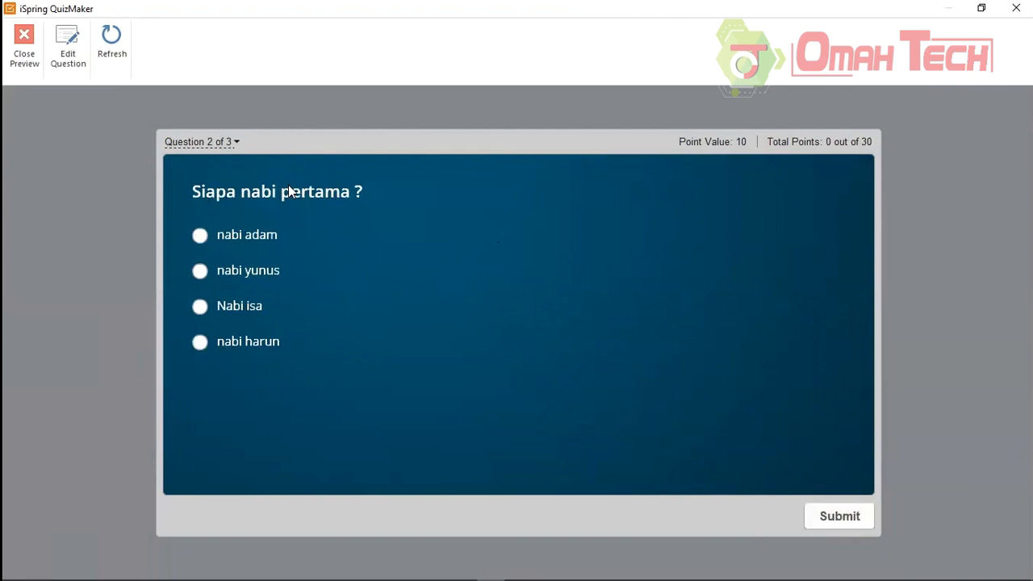
left_click(243, 243)
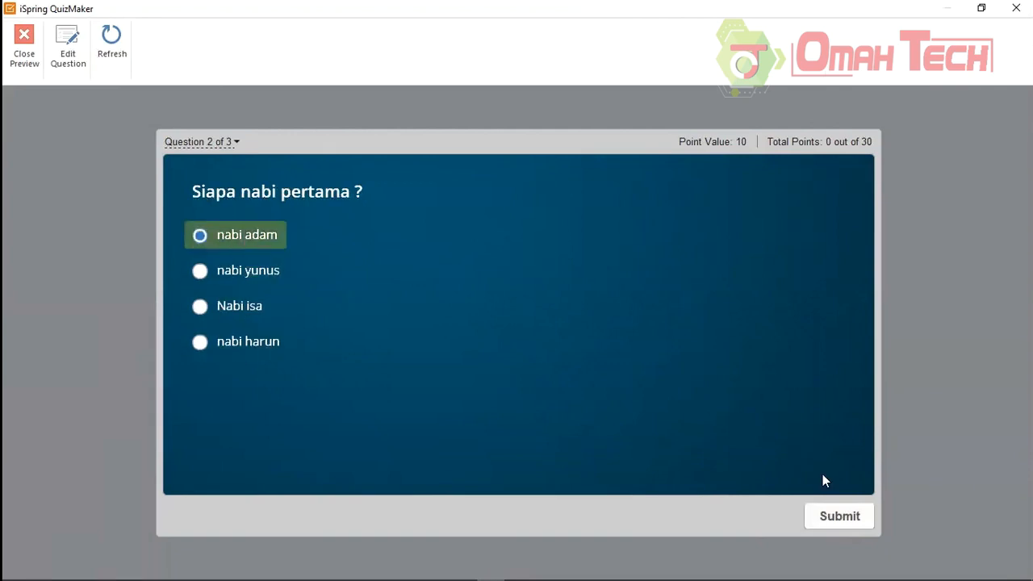
left_click(839, 517)
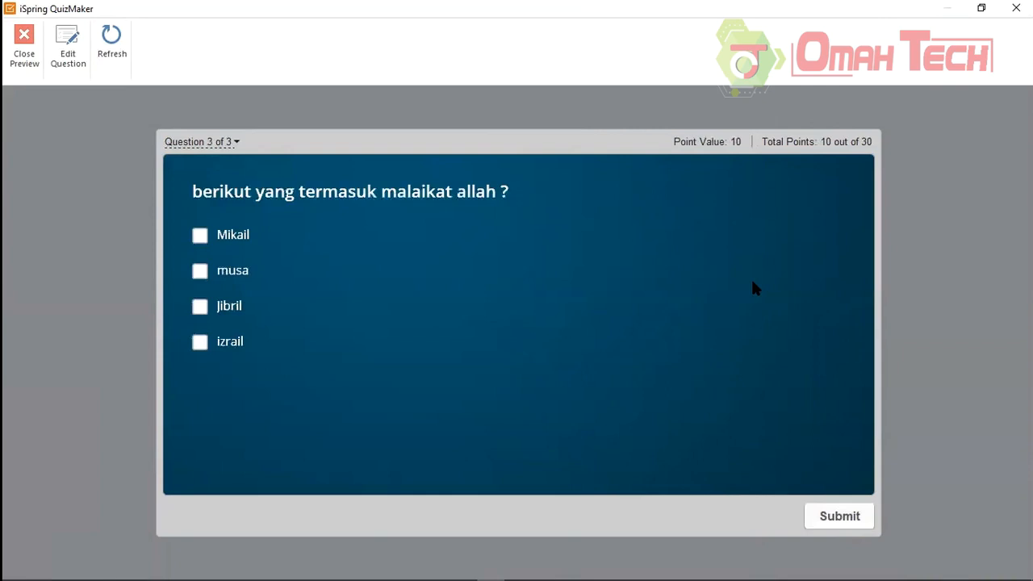
- Submit "Mikail", "Jibril" and "izrail" for the third question and open the quiz review from the results
left_click(201, 242)
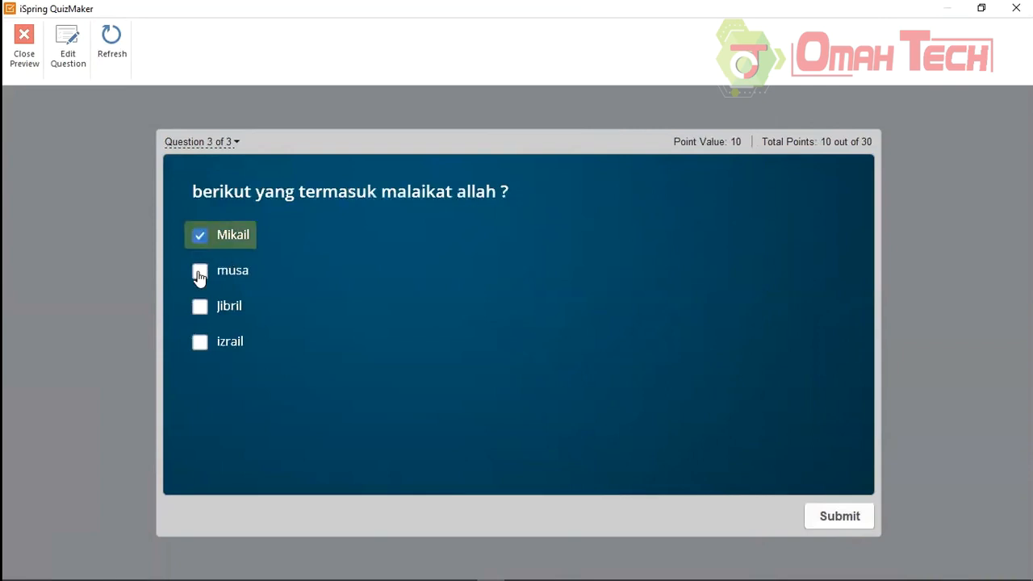
left_click(199, 309)
left_click(200, 345)
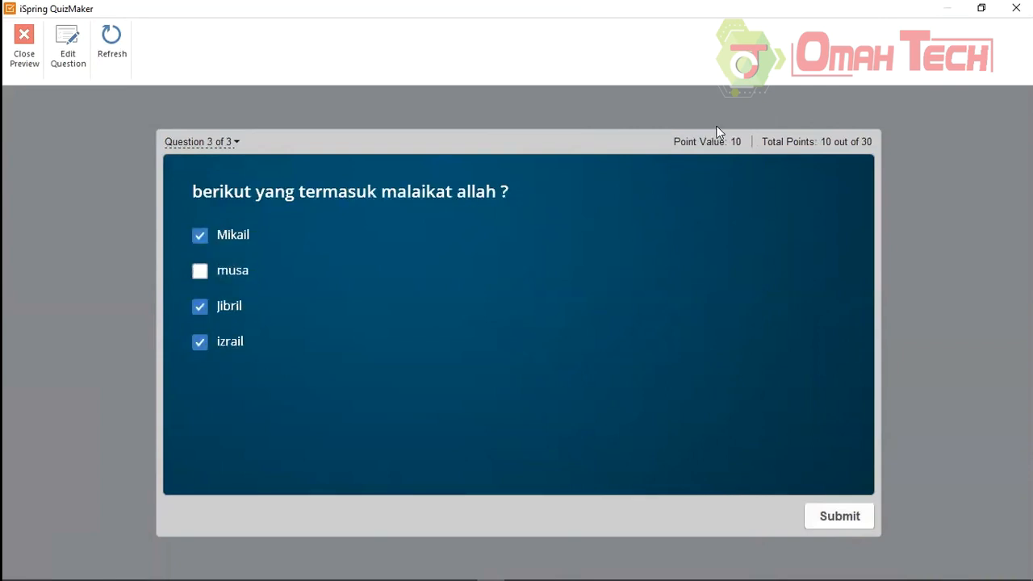
left_click(835, 523)
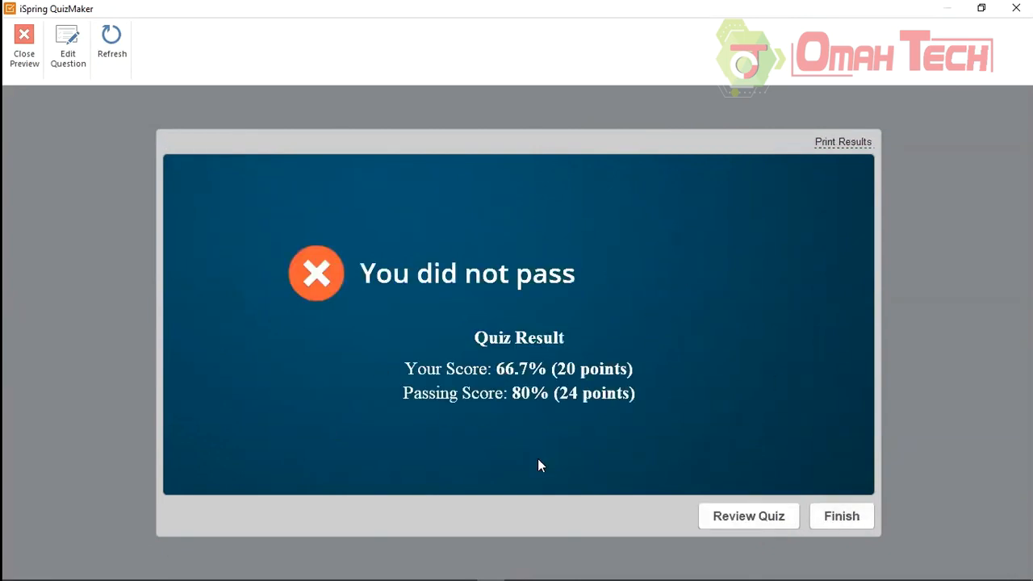
left_click(749, 520)
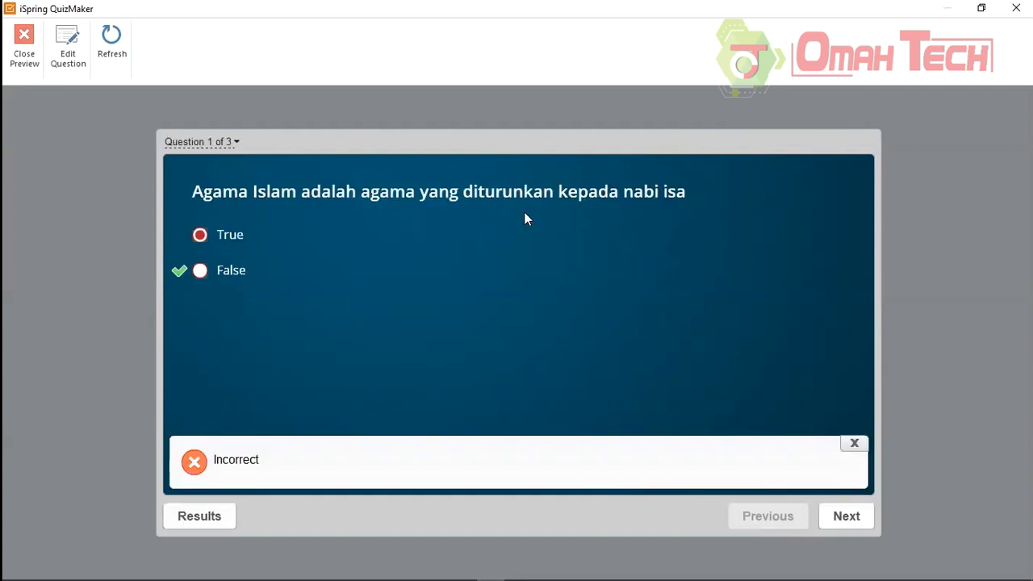
- Review the three answered questions in the preview and return to the quiz results
left_click(840, 520)
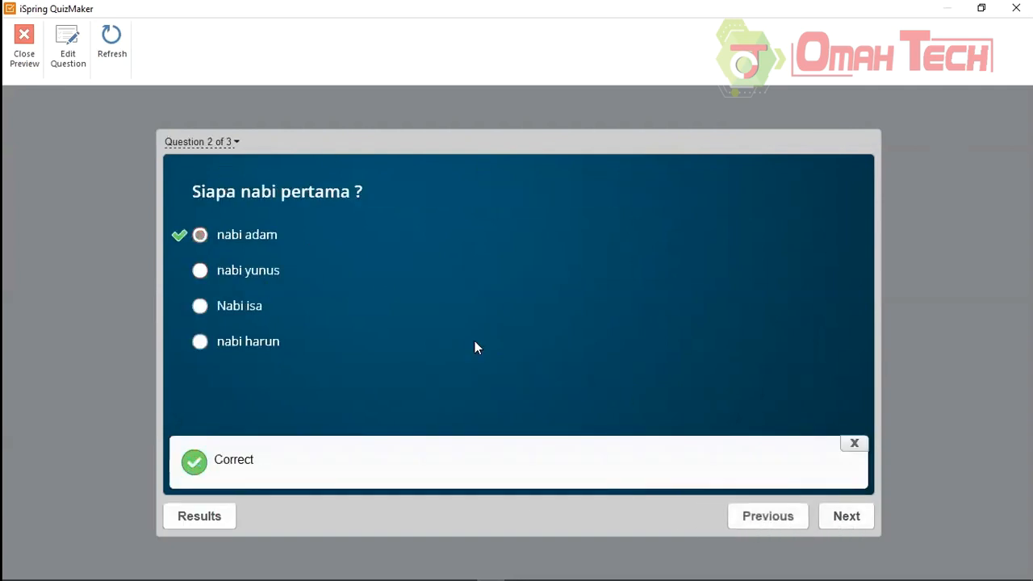
left_click(839, 518)
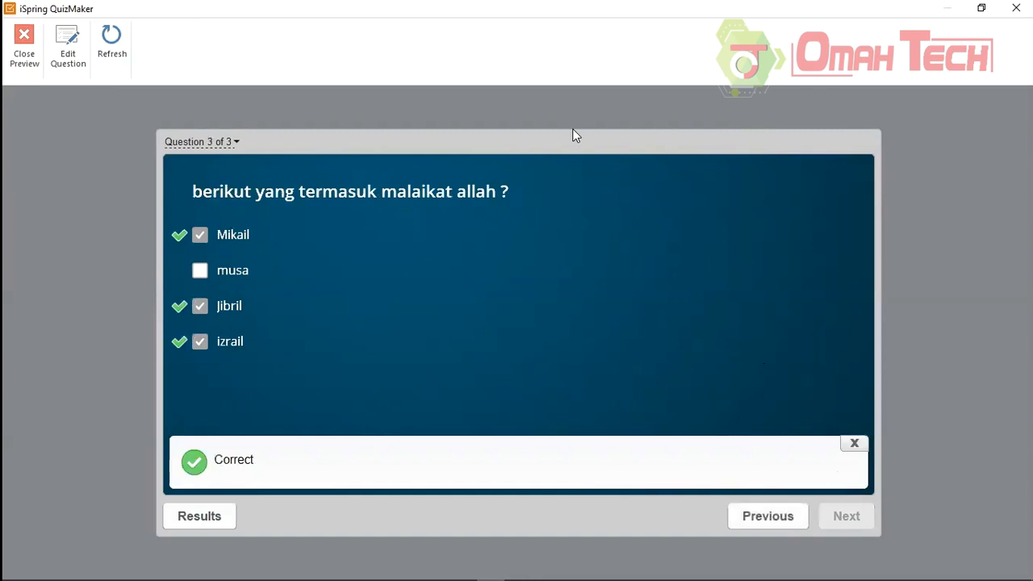
left_click(200, 518)
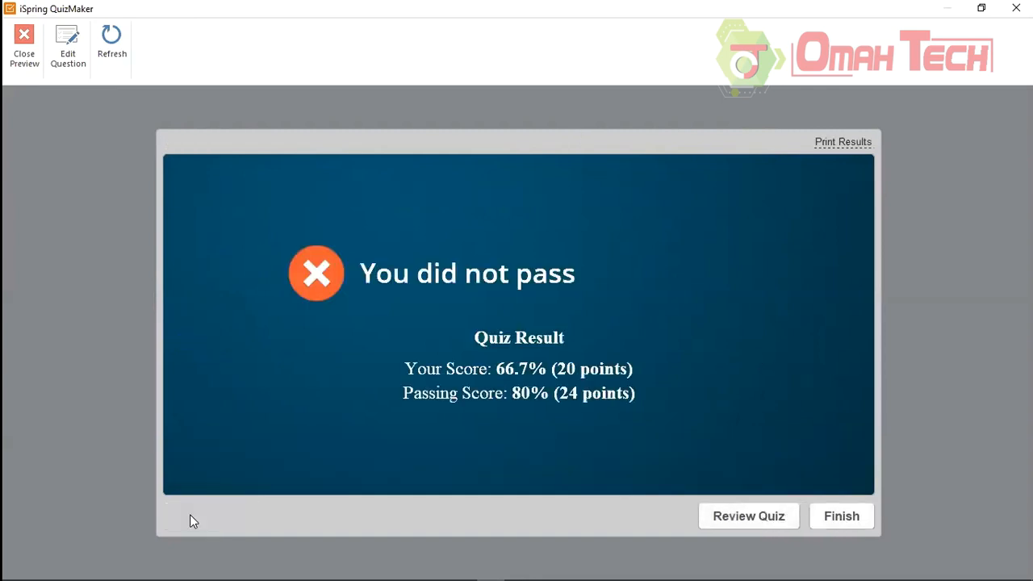
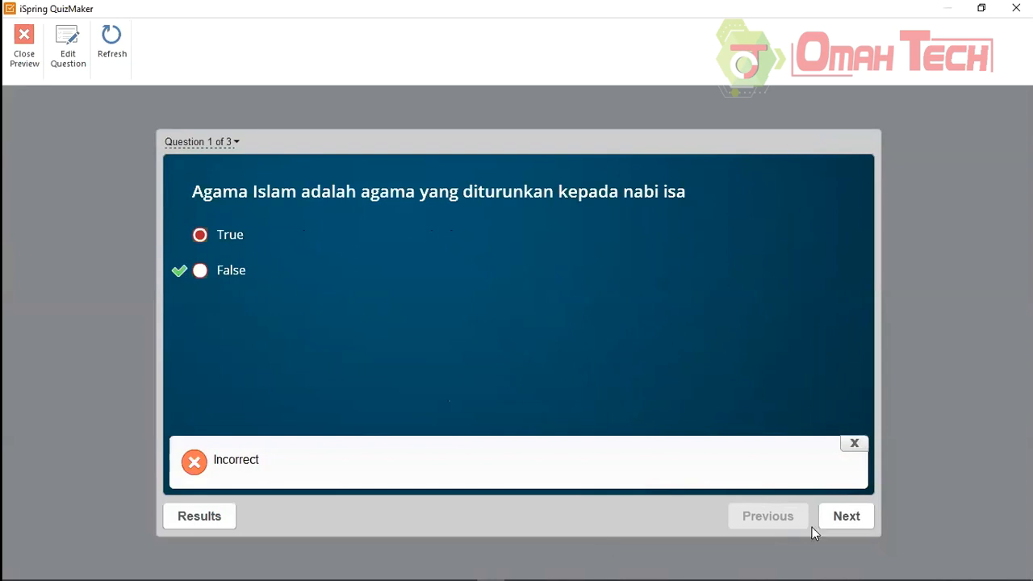
- Page through the reviewed questions again, close the preview and display the multiple response question's options
left_click(857, 519)
left_click(857, 519)
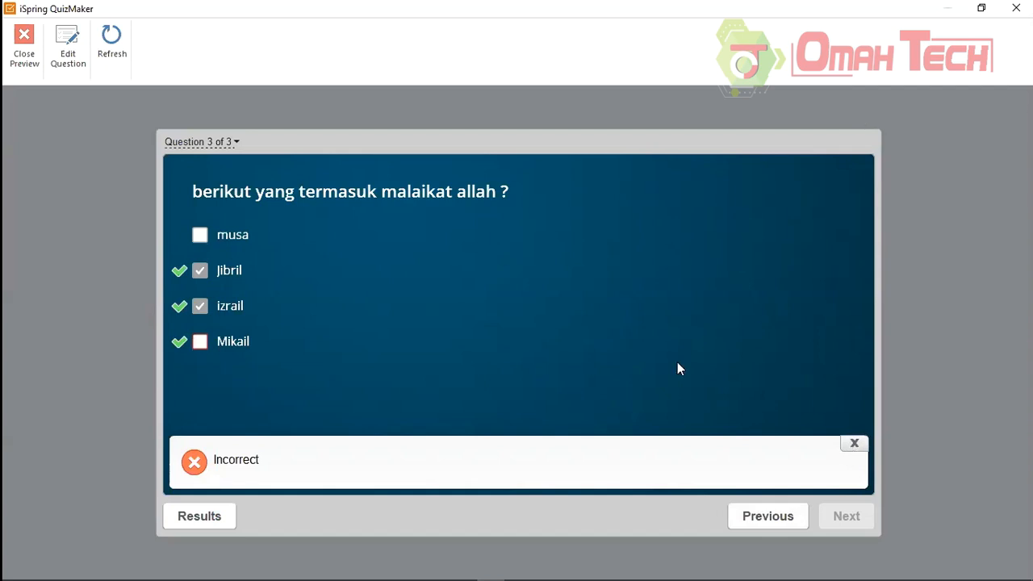
left_click(24, 45)
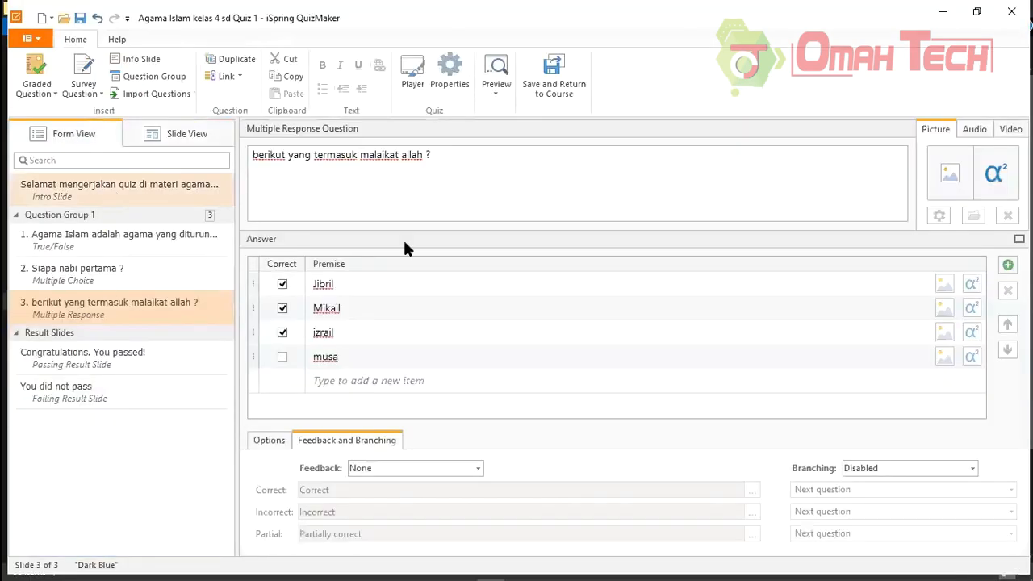
left_click(267, 442)
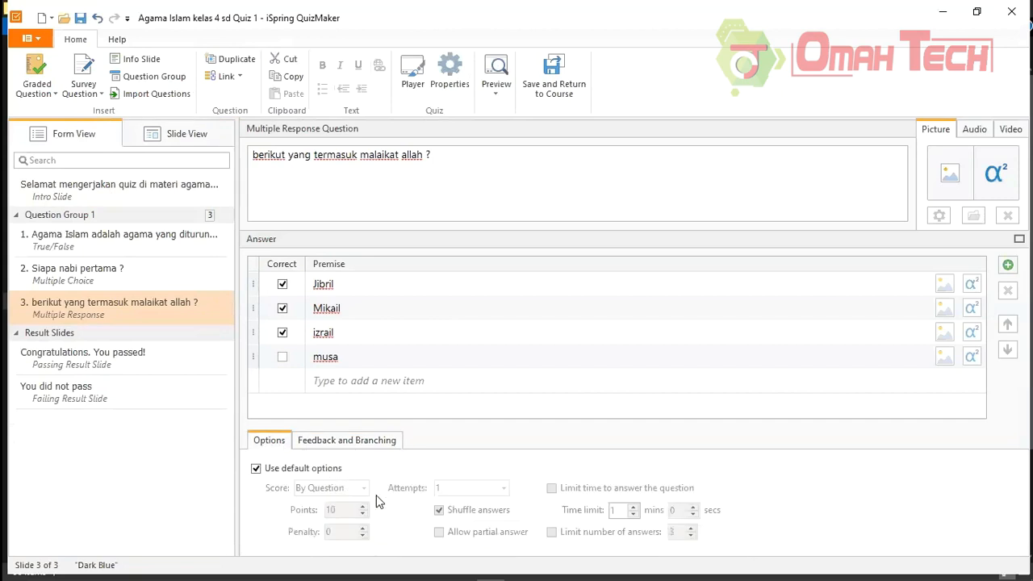
left_click(891, 282)
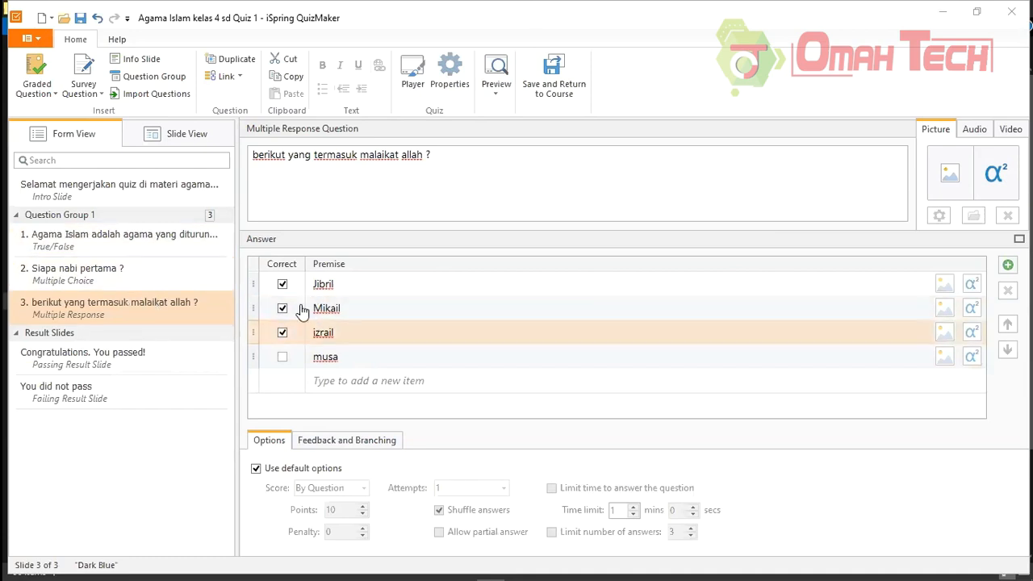
- Add a graded Type In question with the text "siapakah nabi yang di makan ikan pasu"
left_click(45, 94)
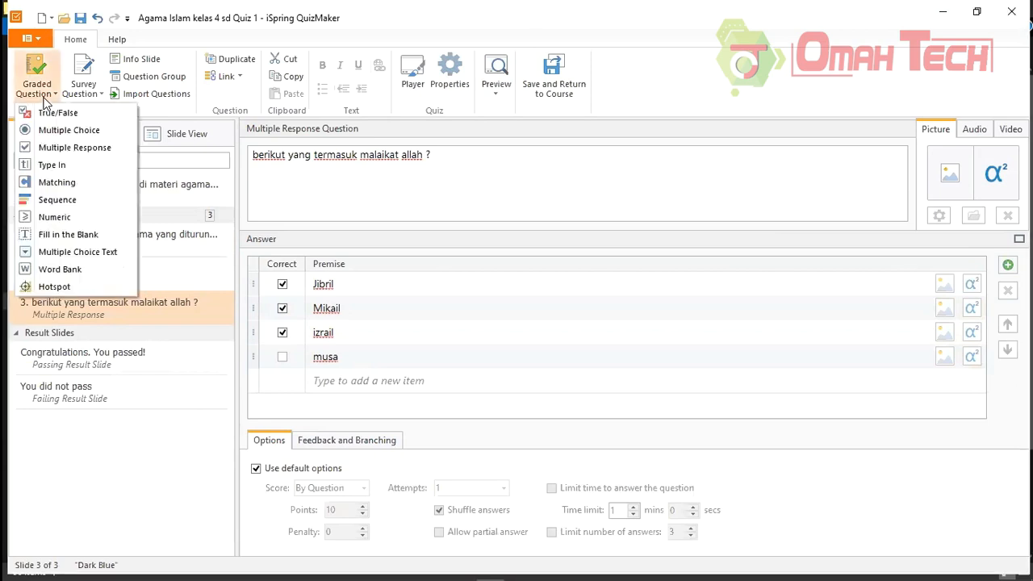
left_click(63, 164)
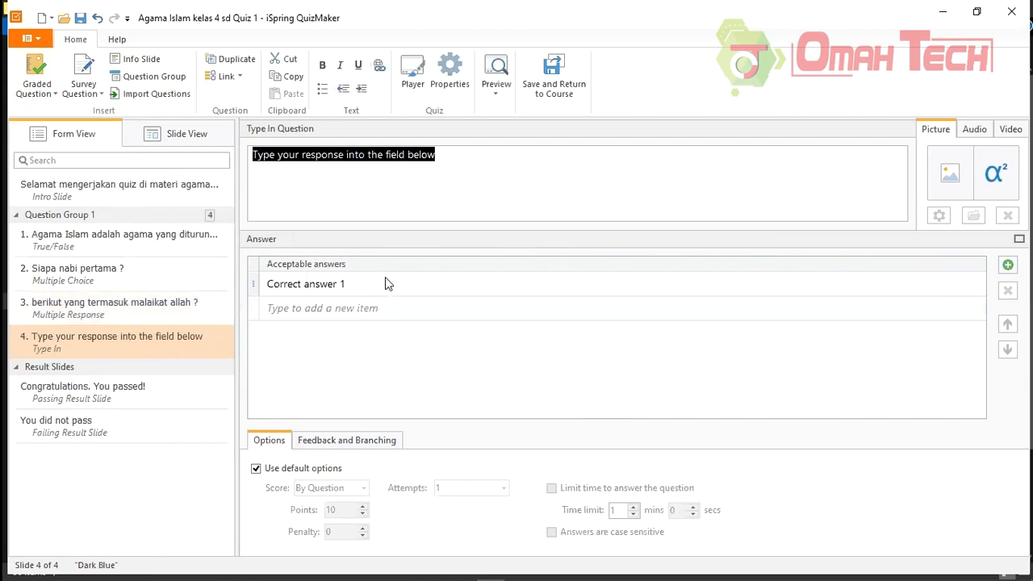
left_click(420, 156)
left_click_drag(459, 153, 201, 153)
key("BackSpace")
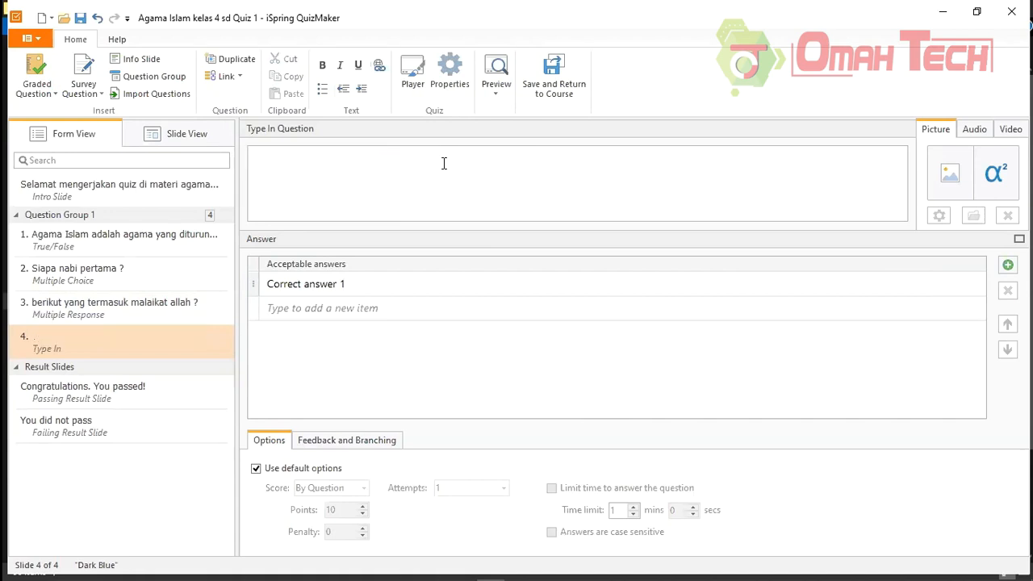
type("siapakah nabi yang di")
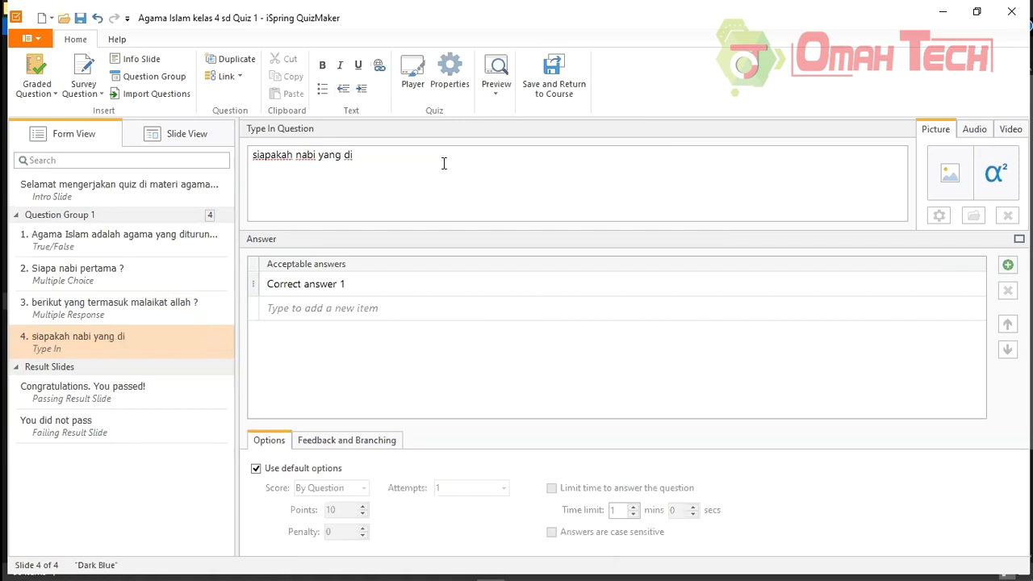
type(" makan ikan pasu")
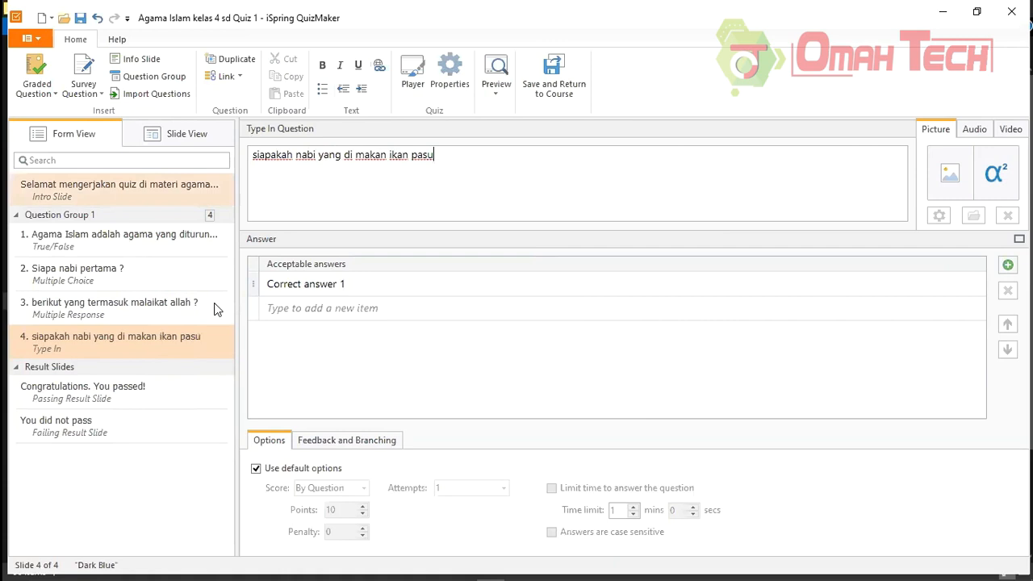
- Enter "nabi yunus" and "yunus" as acceptable answers for the Type In question
left_click(306, 282)
left_click(305, 282)
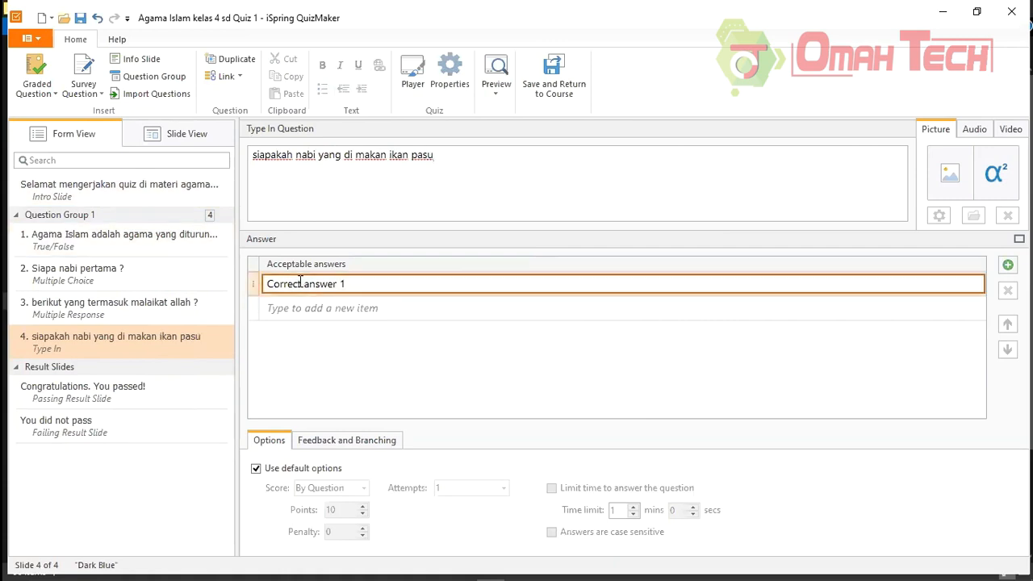
key("ctrl+a")
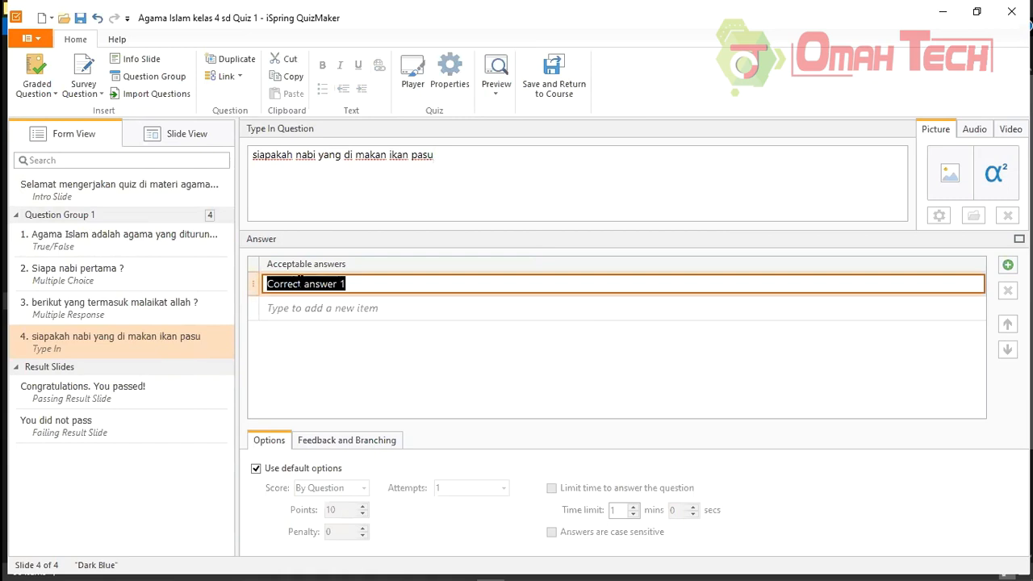
type("nabi ")
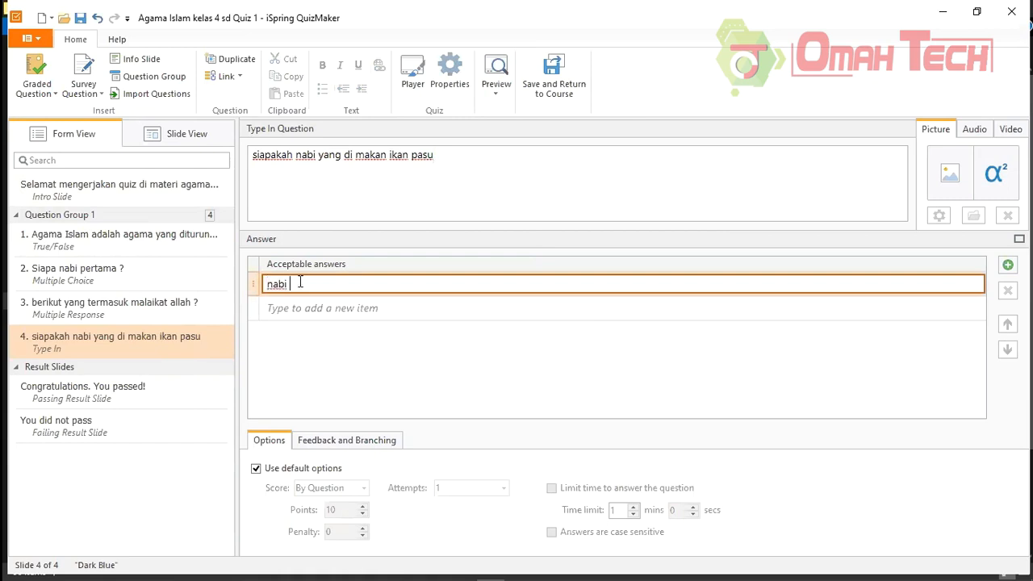
type("yunus")
left_click(385, 314)
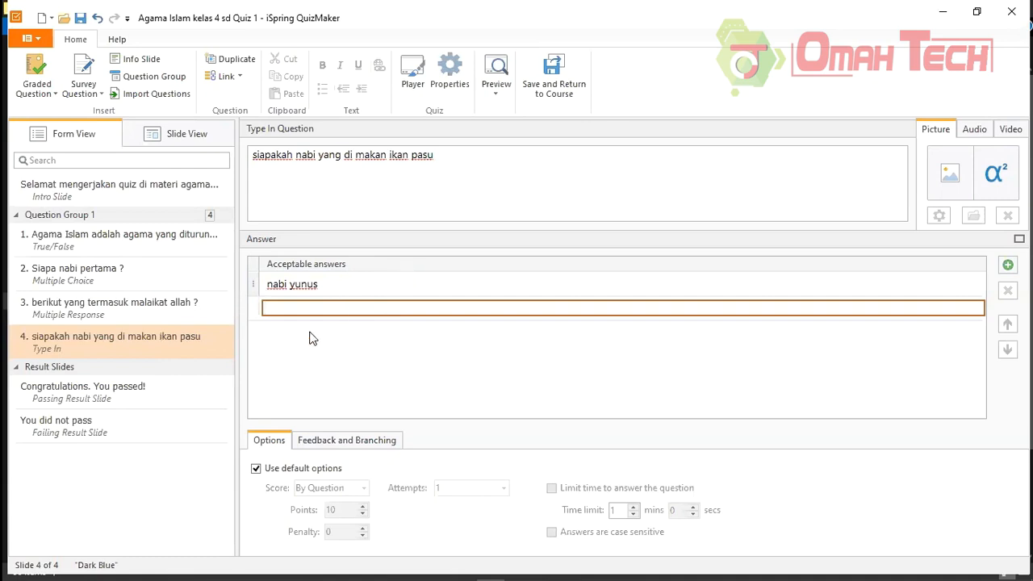
type("yunus")
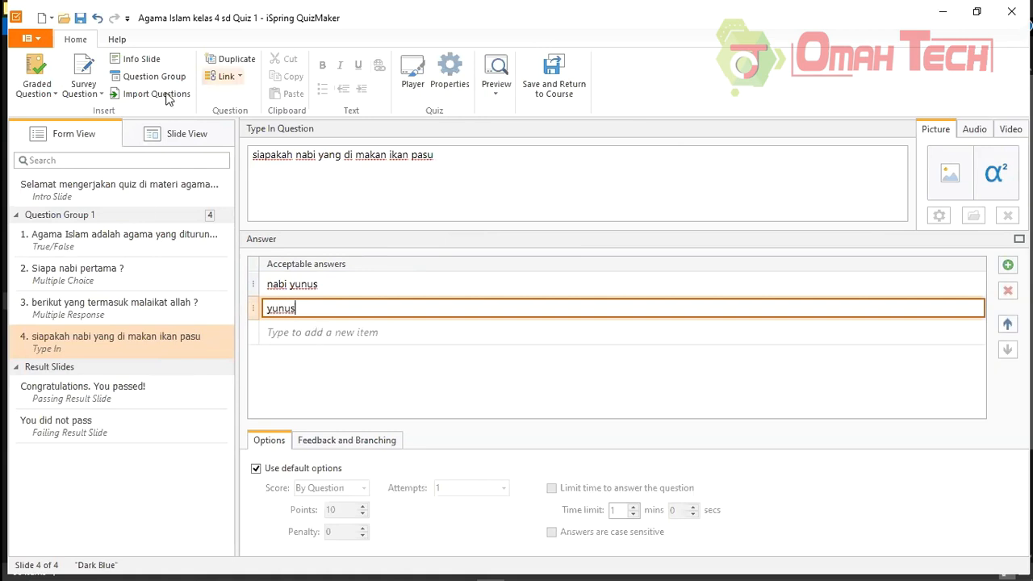
- Add "nabi yunus as" as the third acceptable answer for the Type In question
left_click(410, 340)
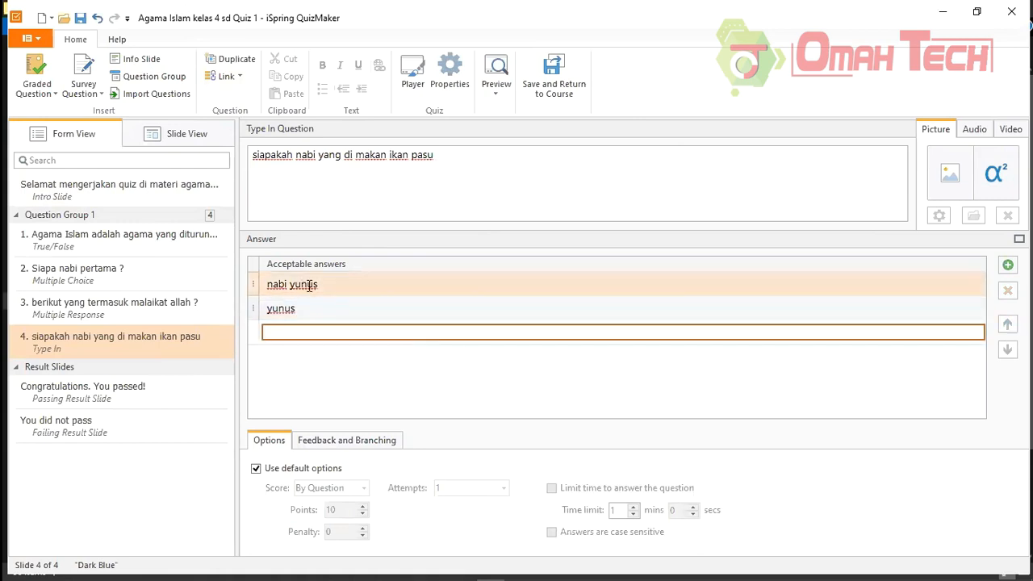
left_click(296, 306)
left_click(298, 333)
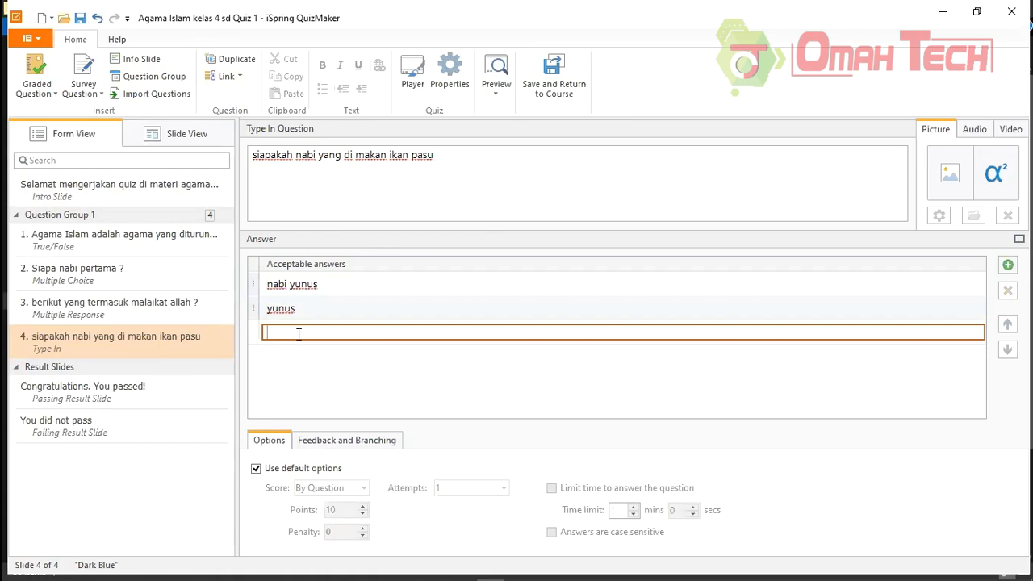
type("nabi")
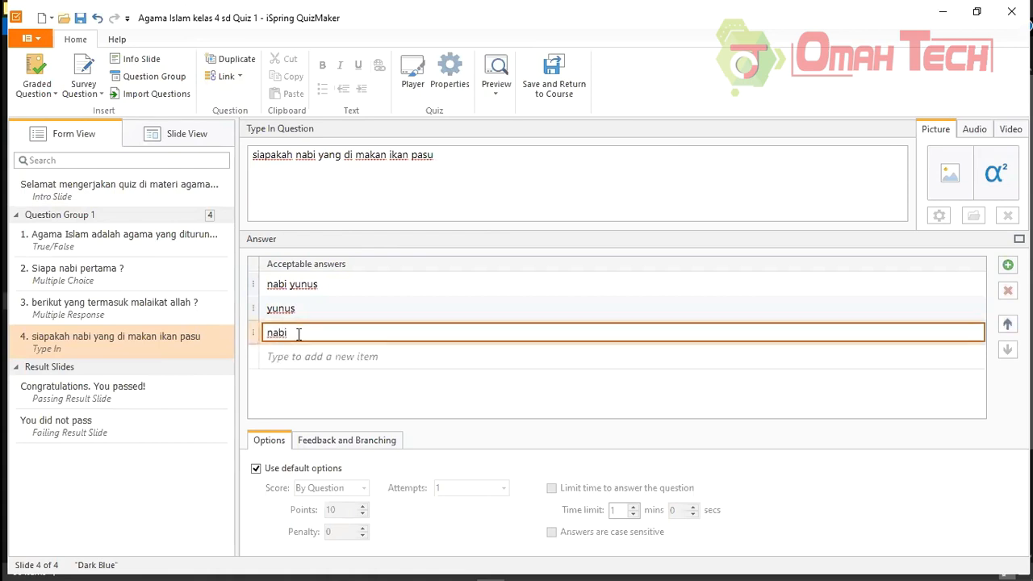
type(" yunu as")
key("Left")
key("Left")
key("Left")
type("s")
- Correct the last word of the Type In question's text to "paus"
left_click(436, 147)
key("BackSpace")
key("BackSpace")
type("us")
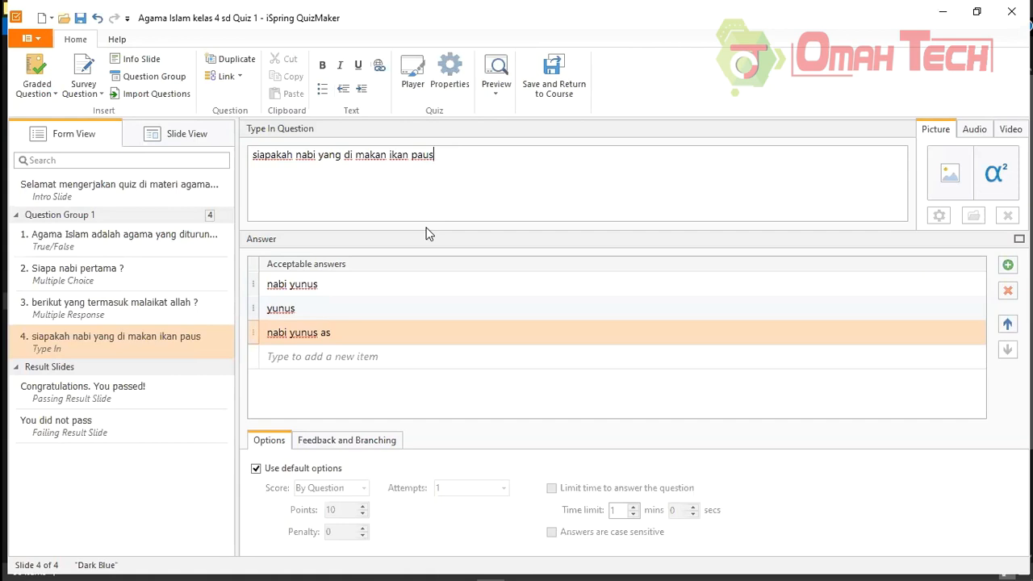
- Check the three acceptable answers and look at the Type In question's slide before returning to the form view
left_click_drag(289, 291, 279, 292)
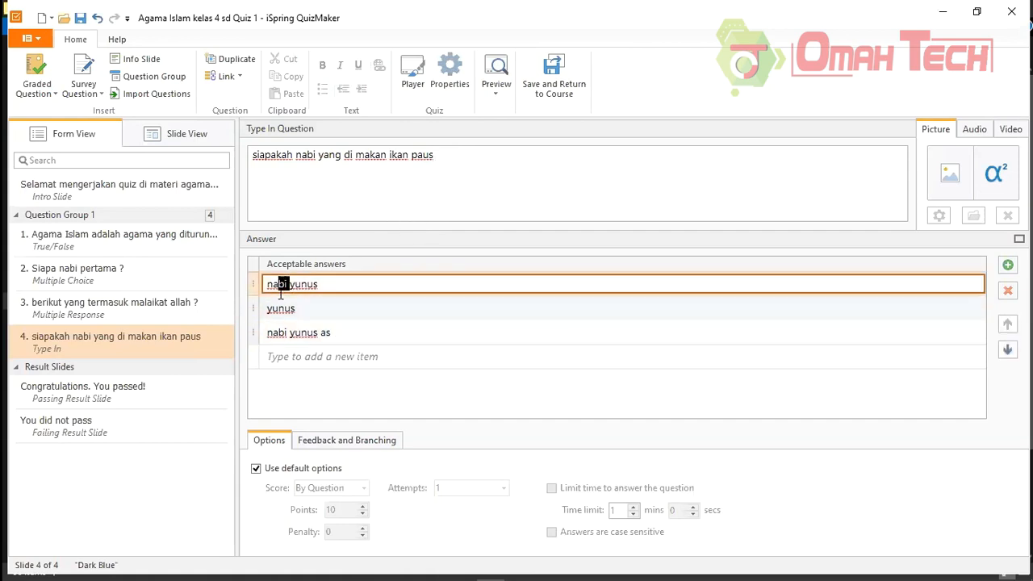
left_click(291, 308)
double_click(317, 336)
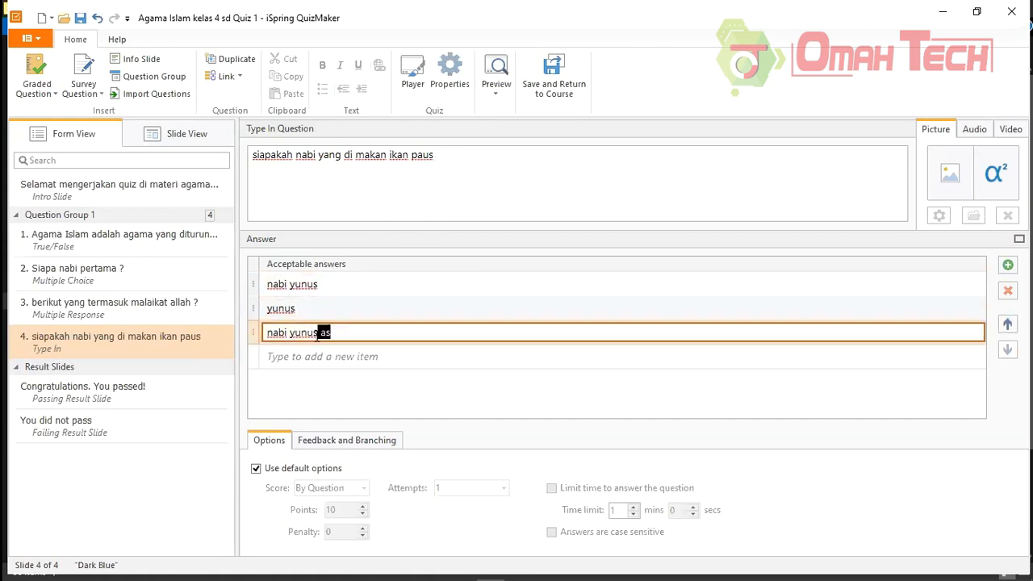
left_click(453, 307)
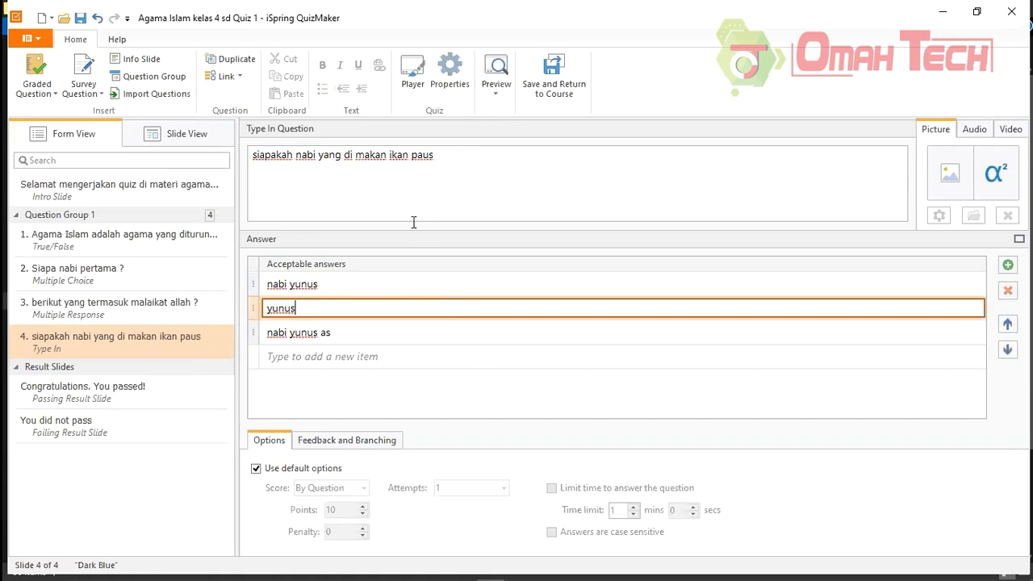
left_click(170, 141)
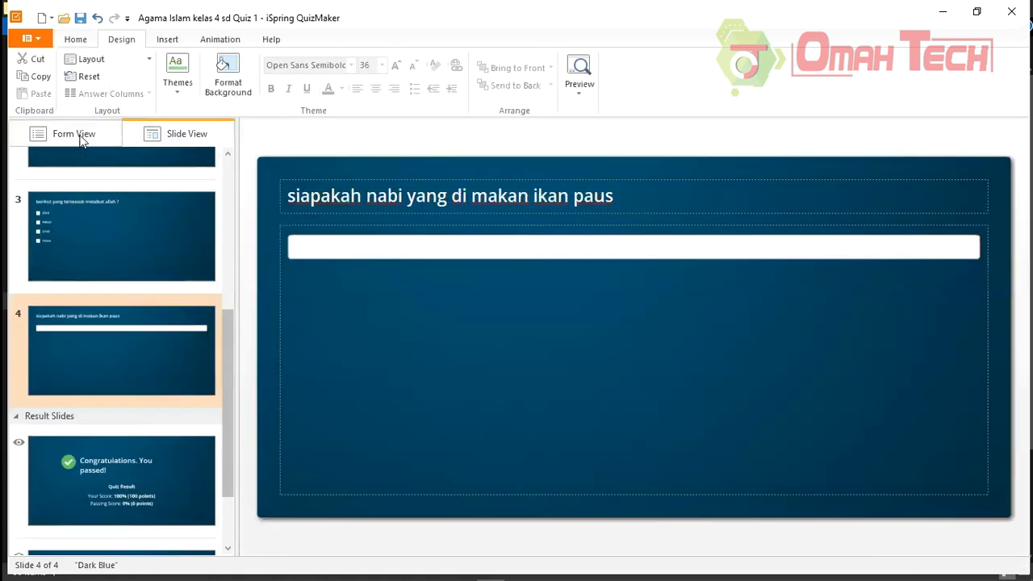
left_click(81, 138)
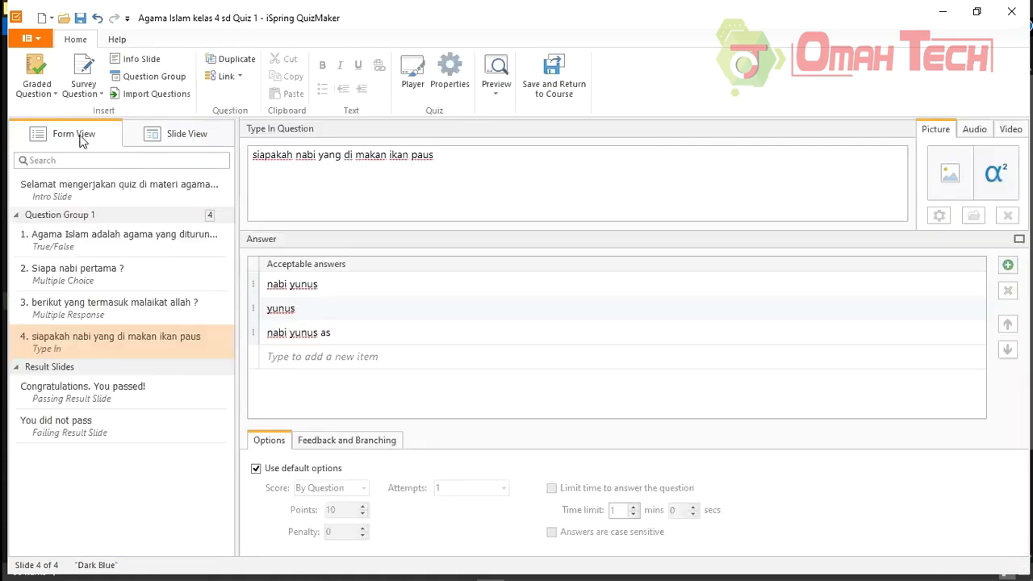
- Set the Type In question's feedback to By Question
left_click(352, 440)
left_click(436, 469)
left_click(408, 487)
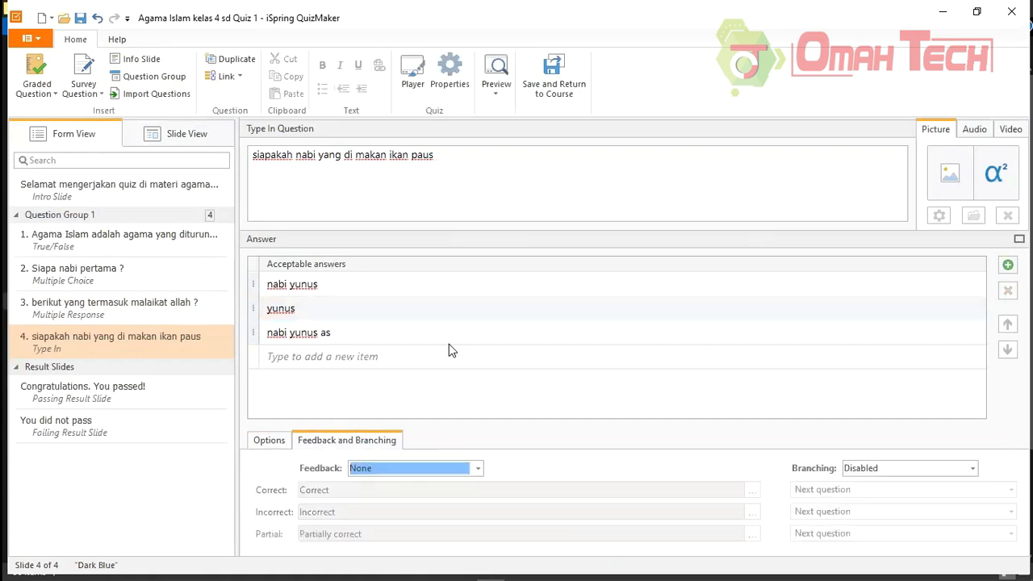
left_click(425, 473)
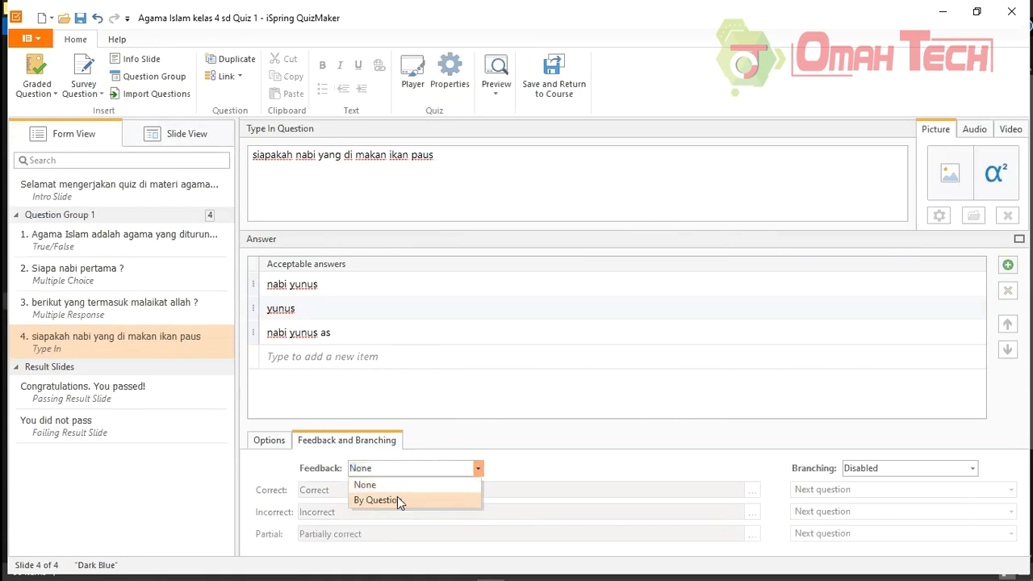
left_click(397, 499)
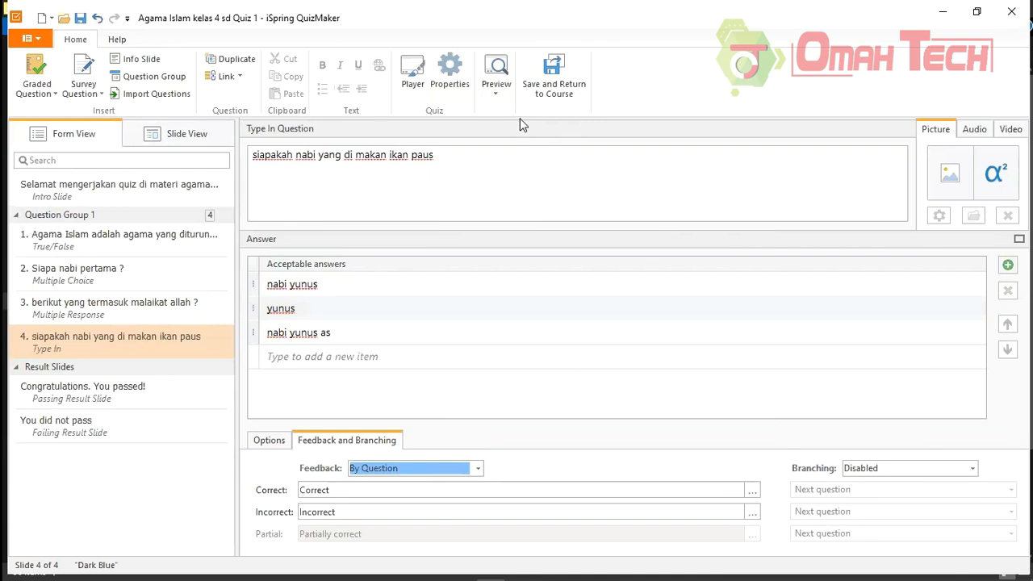
- Preview the quiz in a maximized window, answering "False" to the first question and "Jibril" to the third to reach the Type In question
left_click(496, 72)
left_click(496, 72)
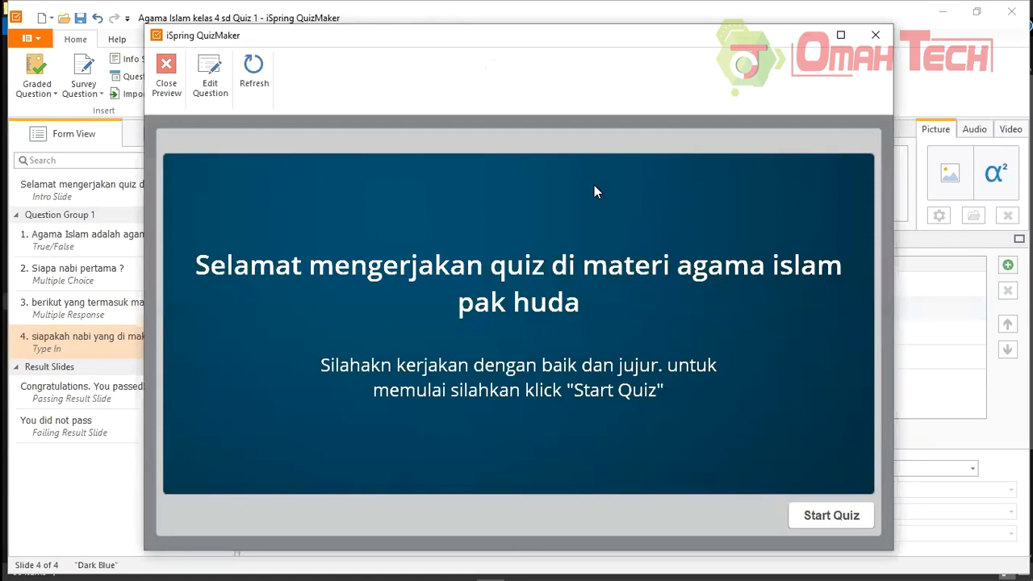
left_click(840, 34)
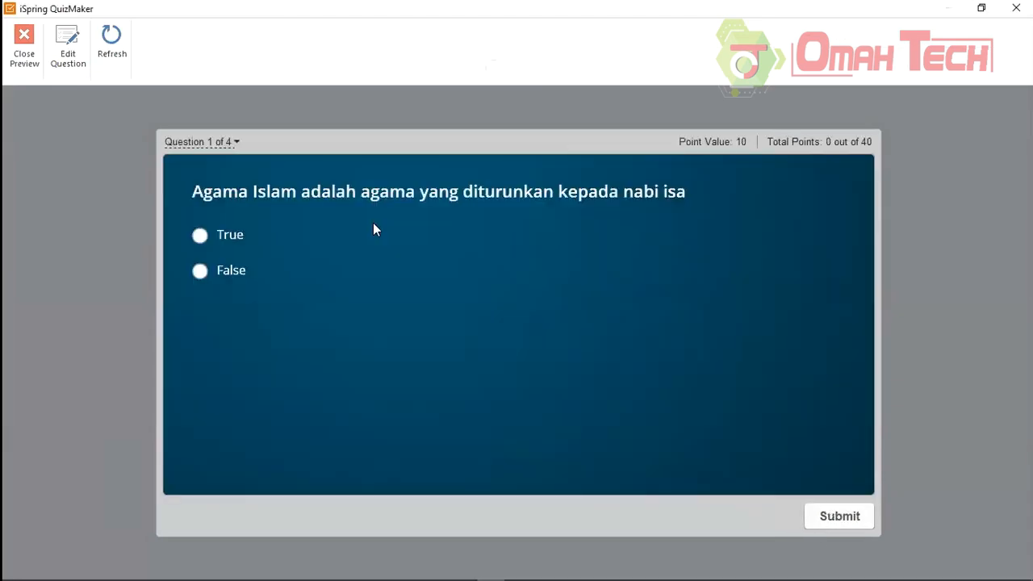
left_click(217, 276)
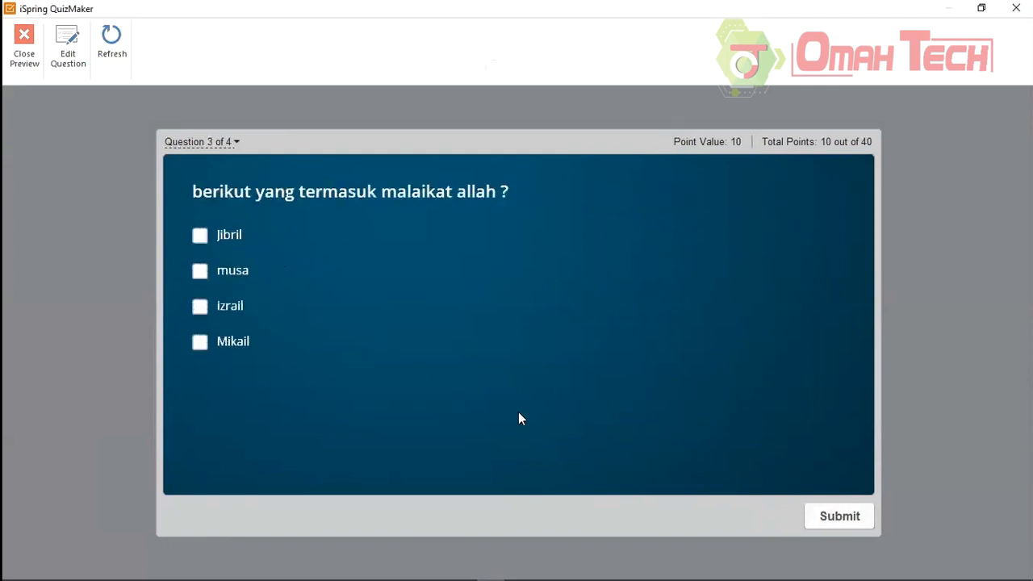
left_click(200, 235)
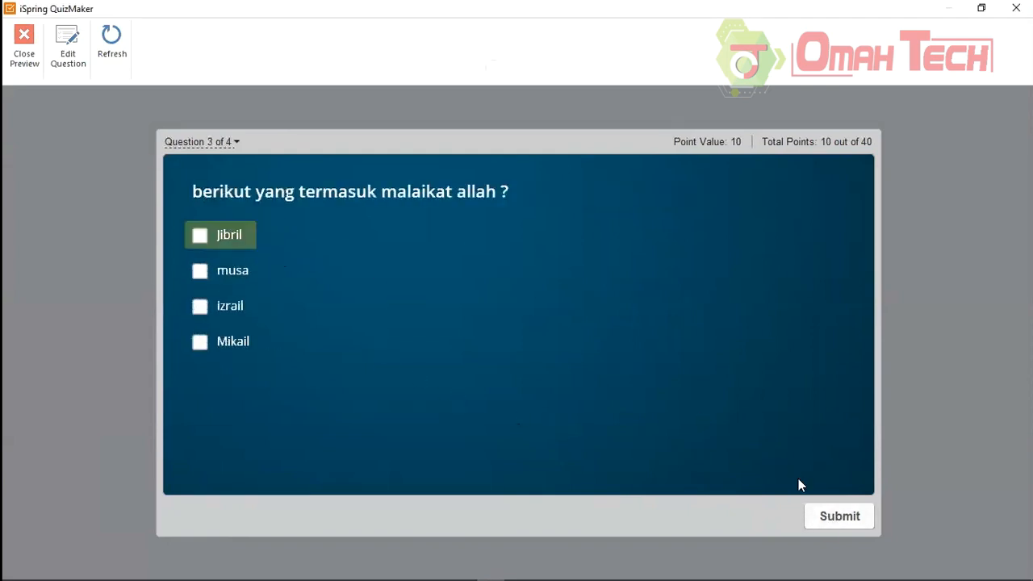
left_click(836, 521)
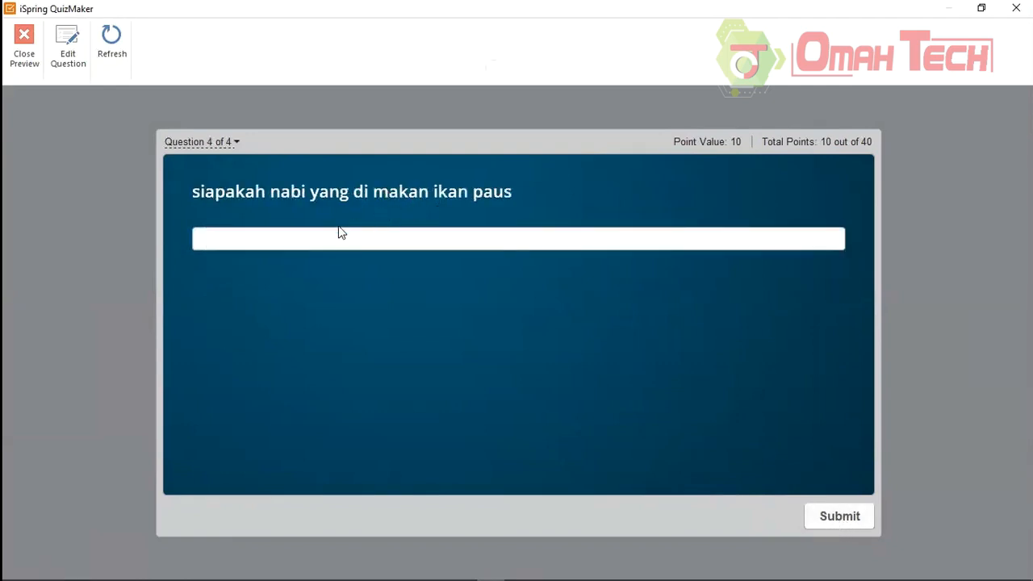
- Answer the Type In question in the preview with "nabi yunus" and submit it
left_click(302, 235)
type("nabi y")
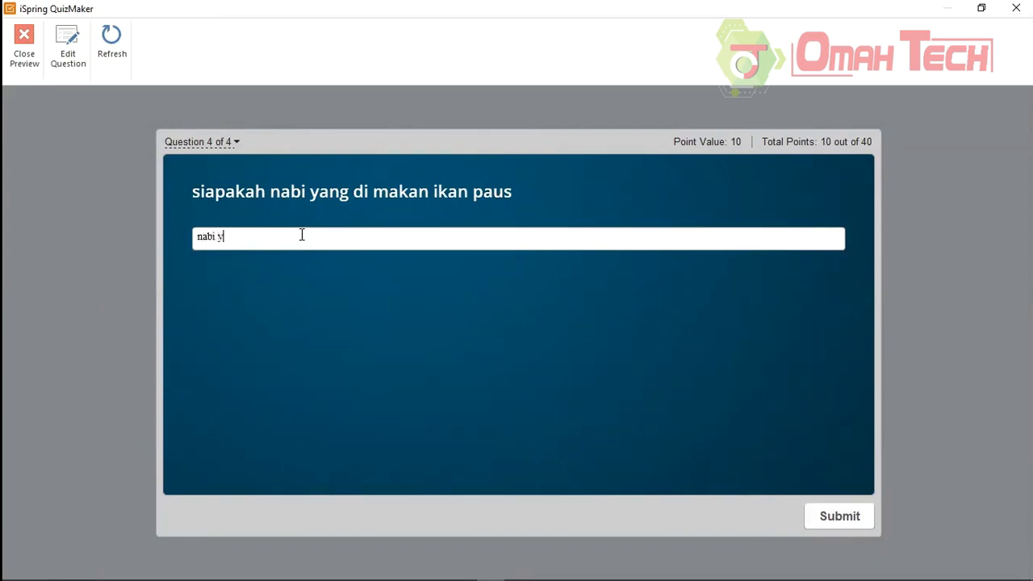
type("unus")
key("Return")
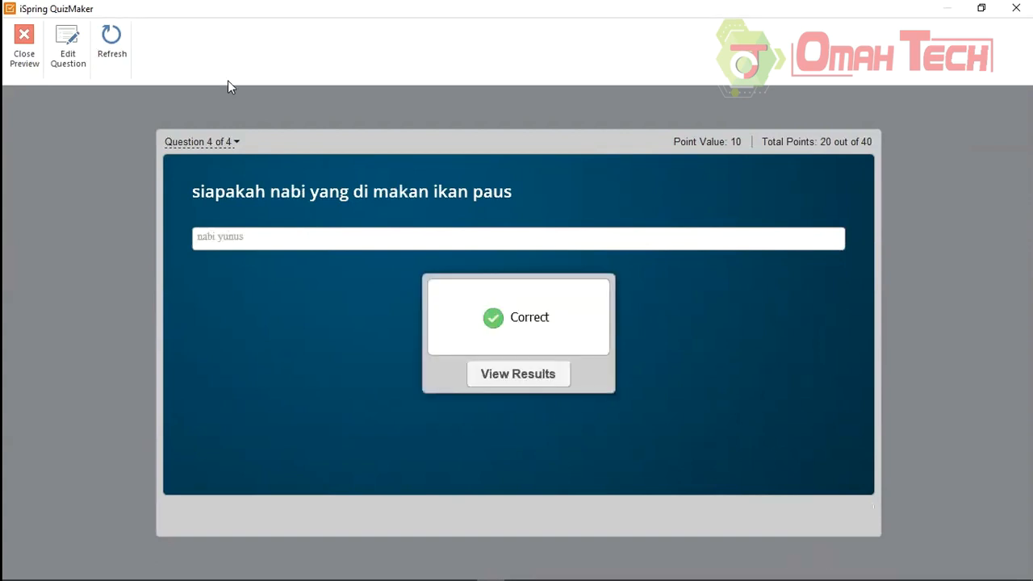
- Restart the quiz preview and answer "False", "nabi yunus" and "Jibril" to reach the Type In question
left_click(116, 45)
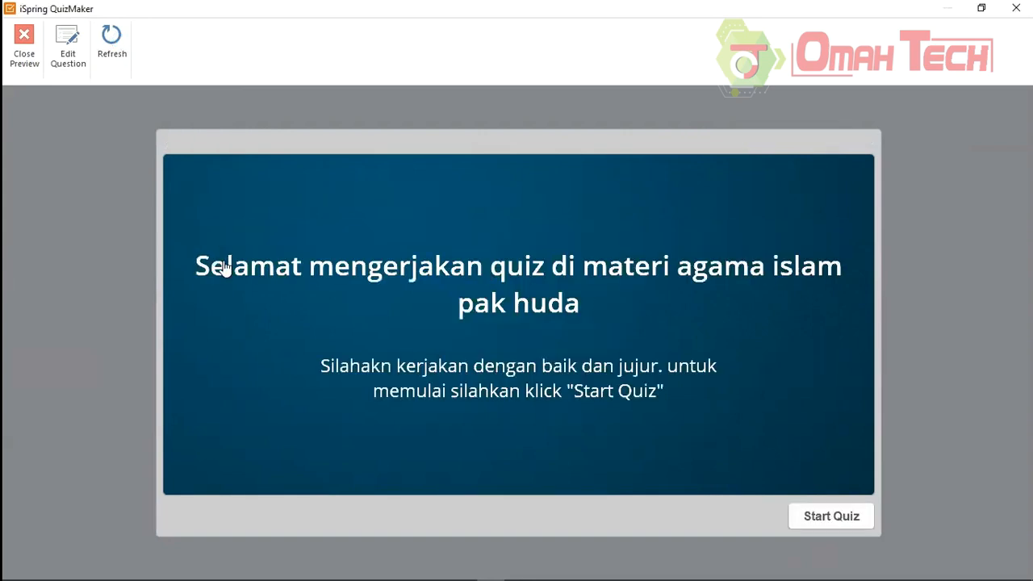
key("Return")
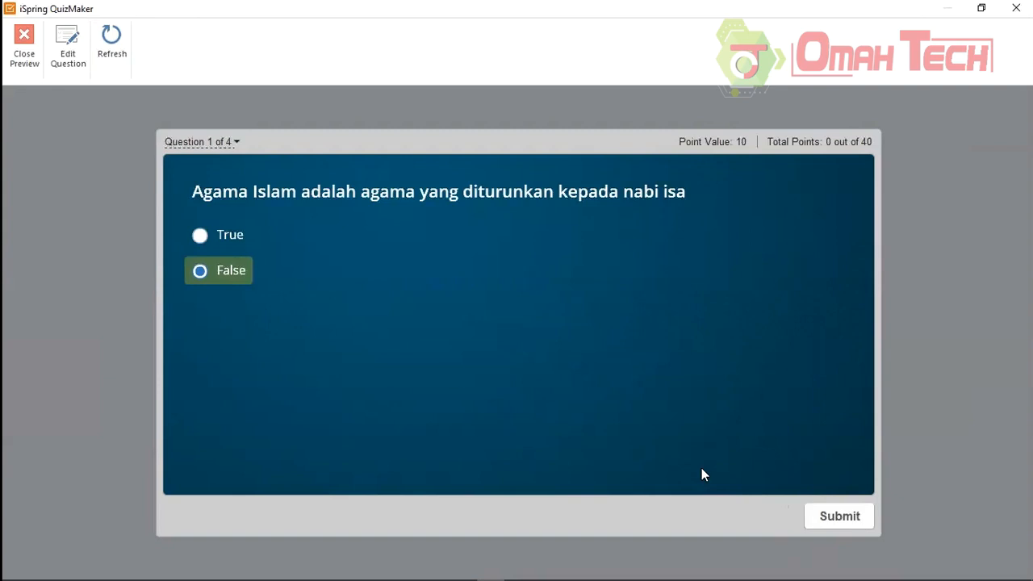
key("Return")
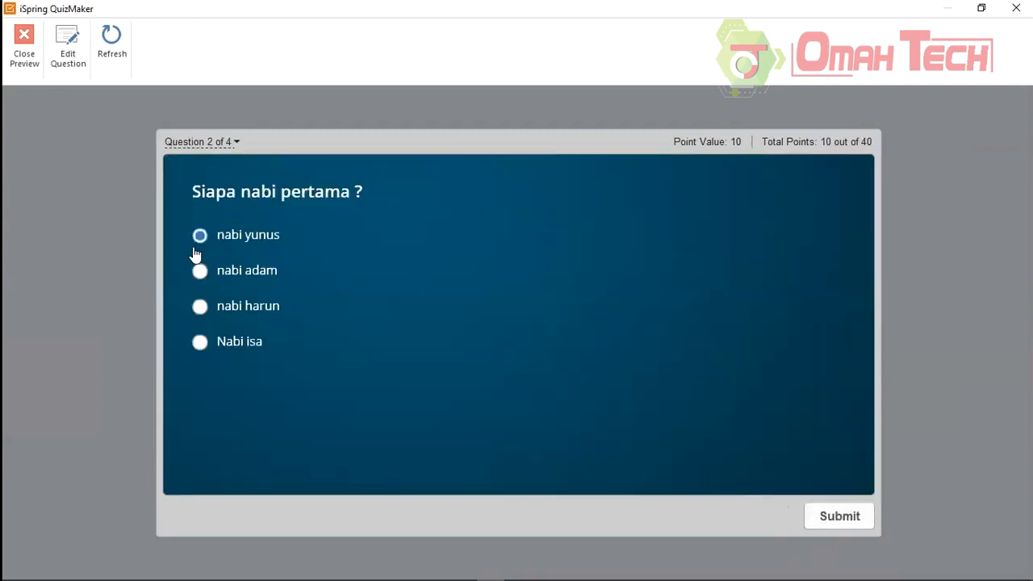
key("Return")
key("space")
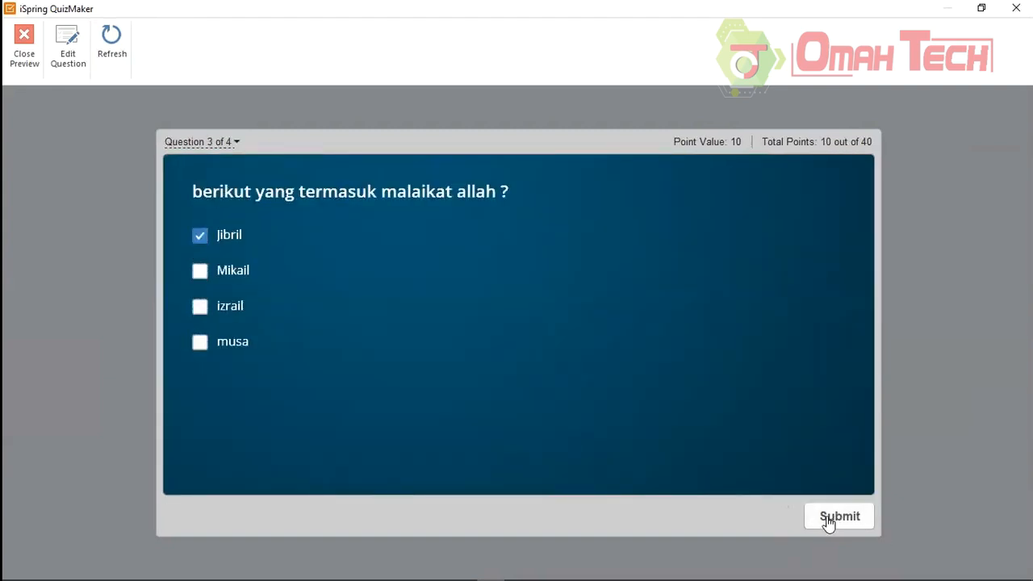
left_click(828, 522)
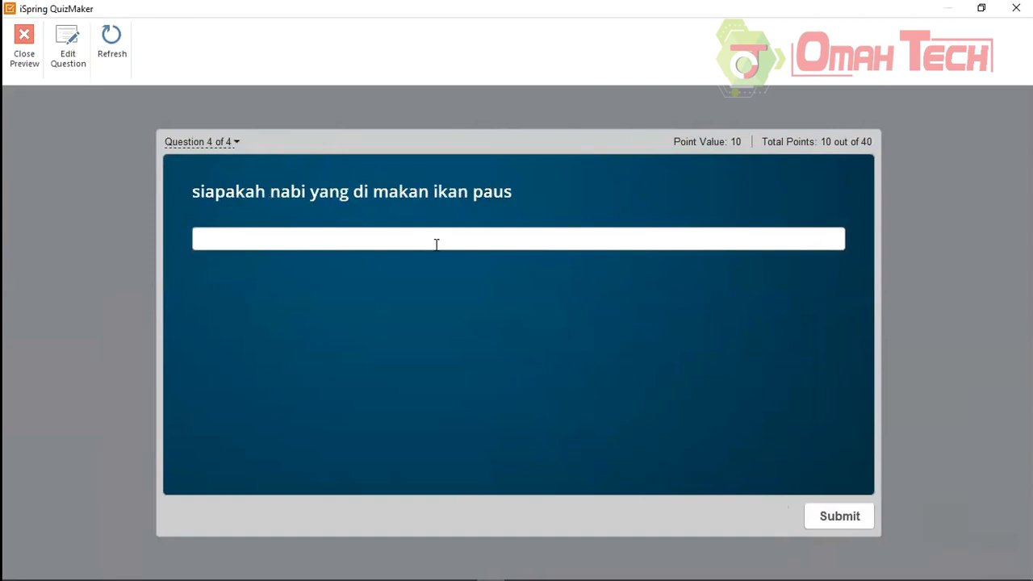
- Submit "yunus" as the Type In answer and view the quiz results
left_click(436, 245)
type("yunus")
left_click(825, 521)
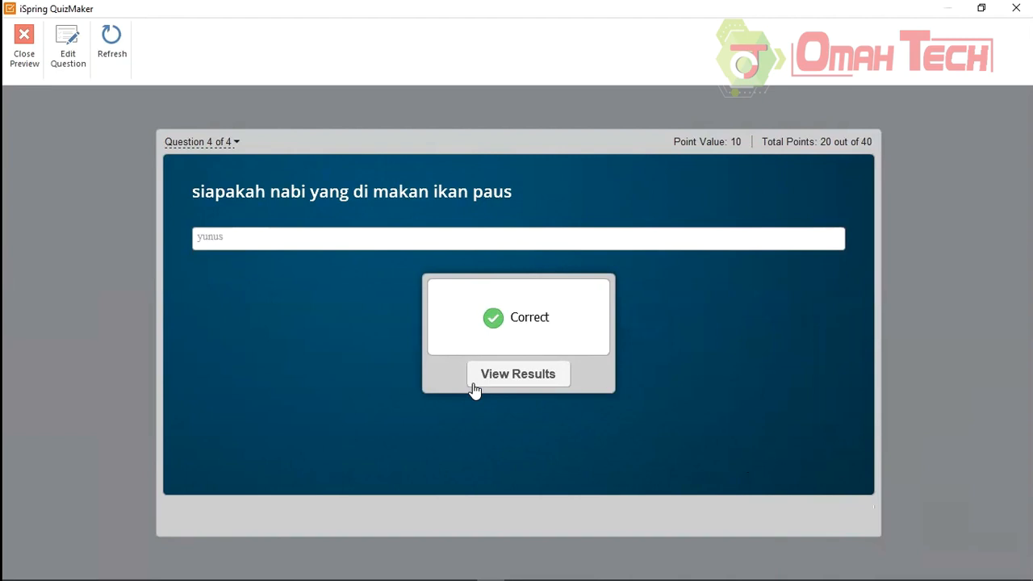
left_click(535, 378)
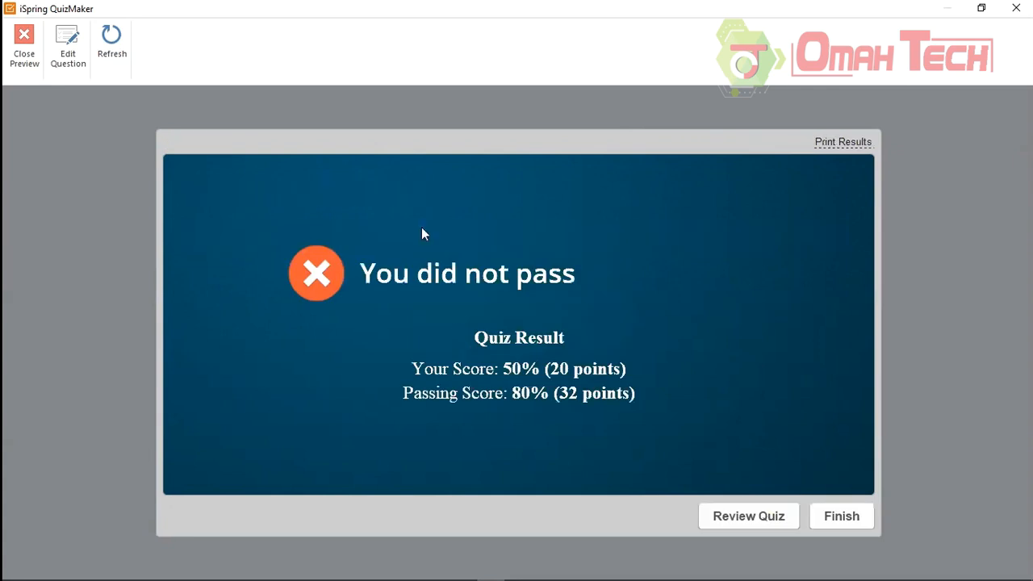
- Rerun the quiz preview, answering "True", "nabi adam" and "Mikail" to reach the Type In question
left_click(117, 50)
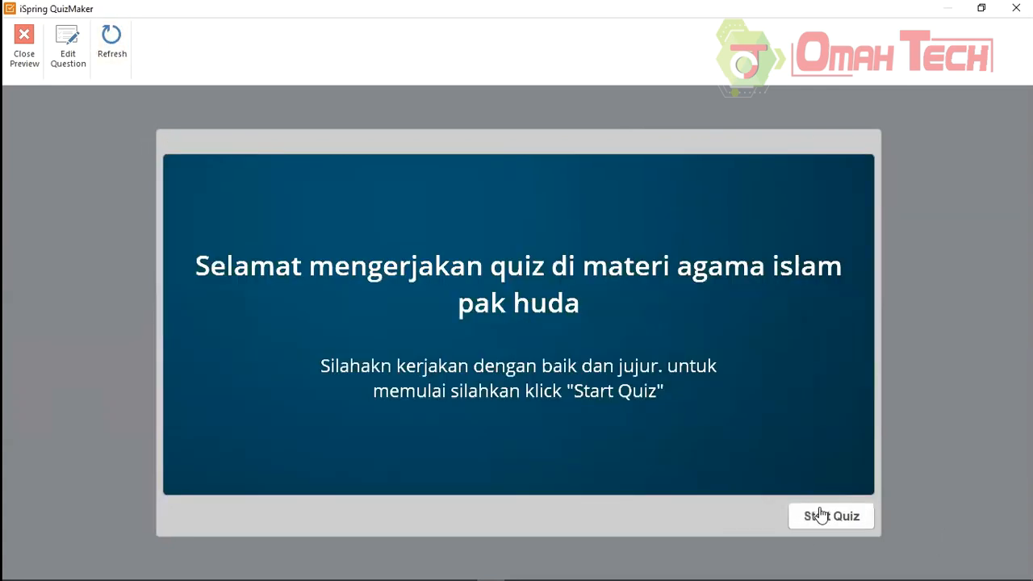
left_click(821, 520)
left_click(201, 234)
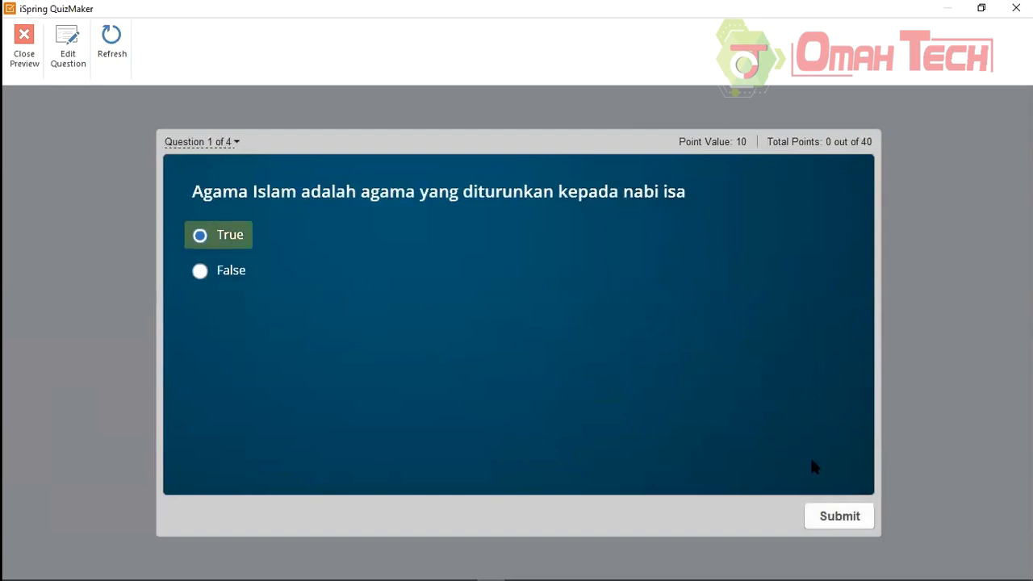
left_click(215, 307)
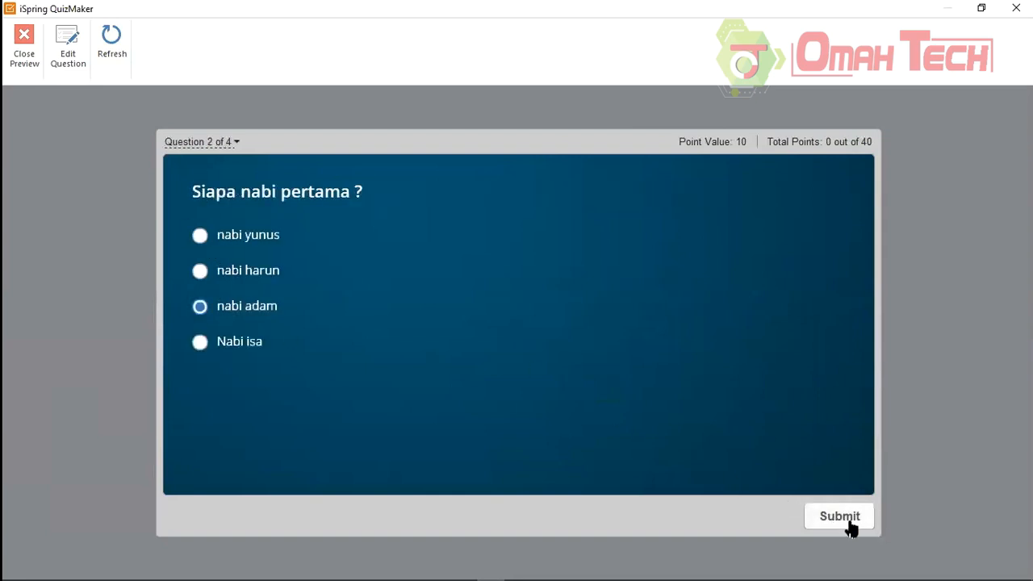
left_click(839, 518)
left_click(233, 315)
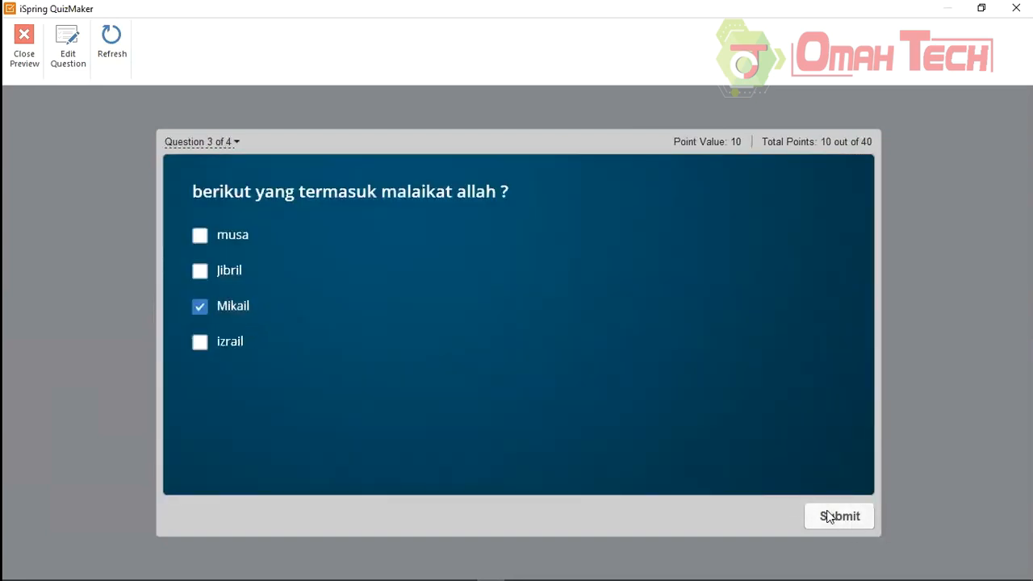
left_click(830, 517)
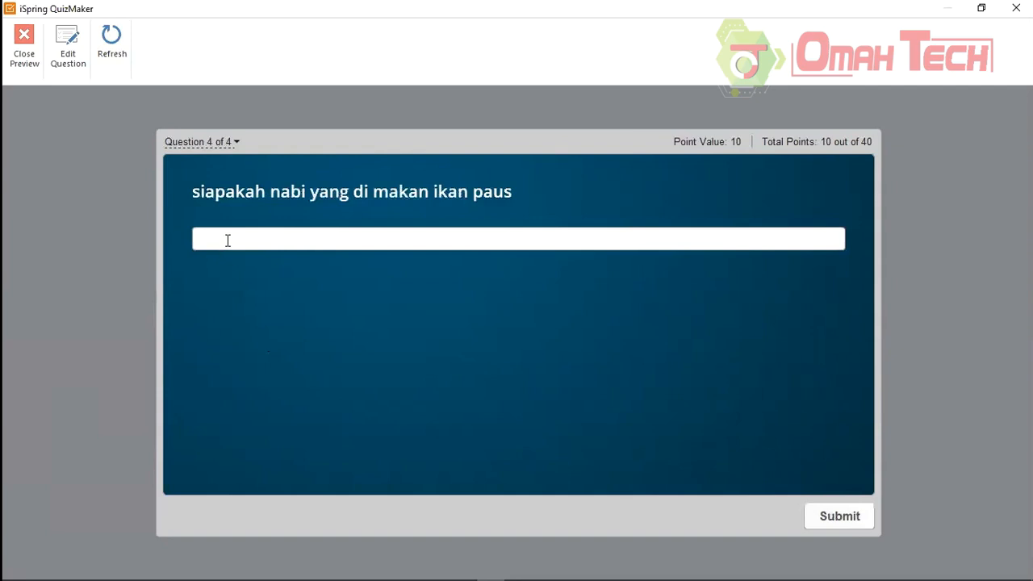
- Test the Type In question with the answer "yunus as", view the quiz results and close the preview
type("nabi yunu")
type("s")
key("BackSpace")
key("BackSpace")
key("BackSpace")
key("BackSpace")
key("BackSpace")
key("BackSpace")
key("BackSpace")
key("BackSpace")
key("BackSpace")
key("BackSpace")
type("yunus as")
left_click_drag(242, 240, 141, 248)
left_click(831, 523)
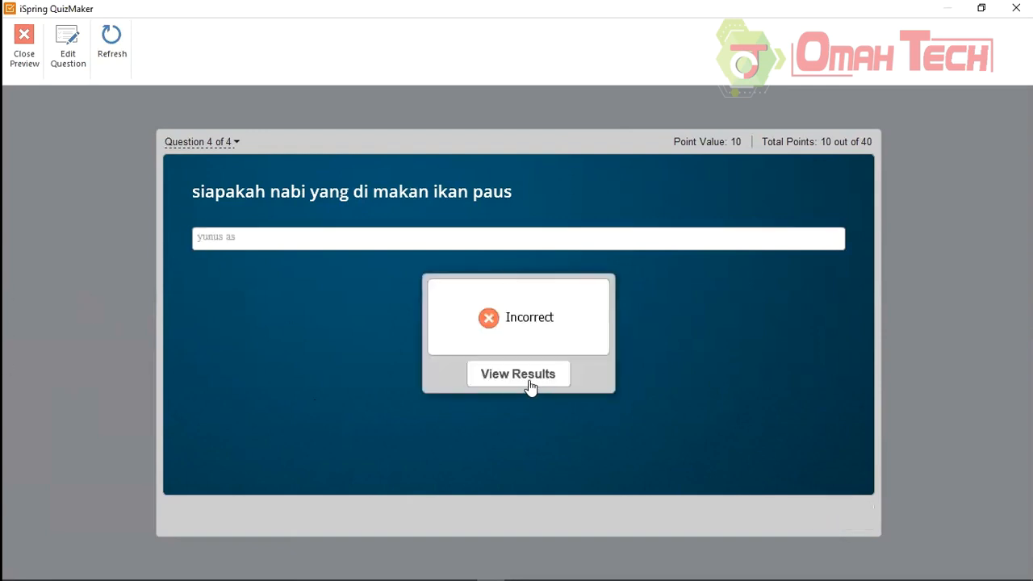
left_click(565, 378)
left_click(25, 45)
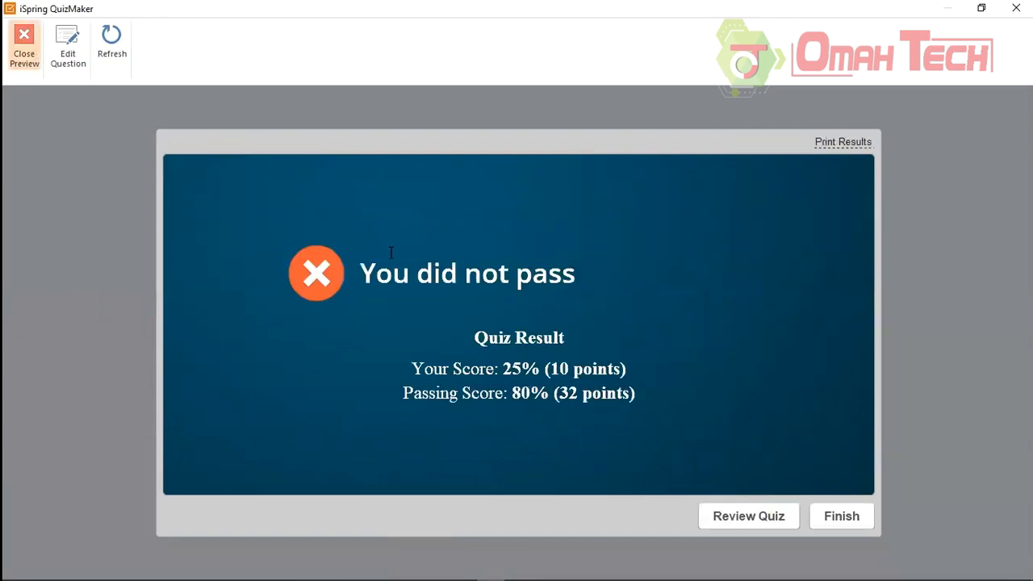
- Add "yunus as" as a fourth acceptable answer and set the Type In question's feedback to None
left_click(345, 355)
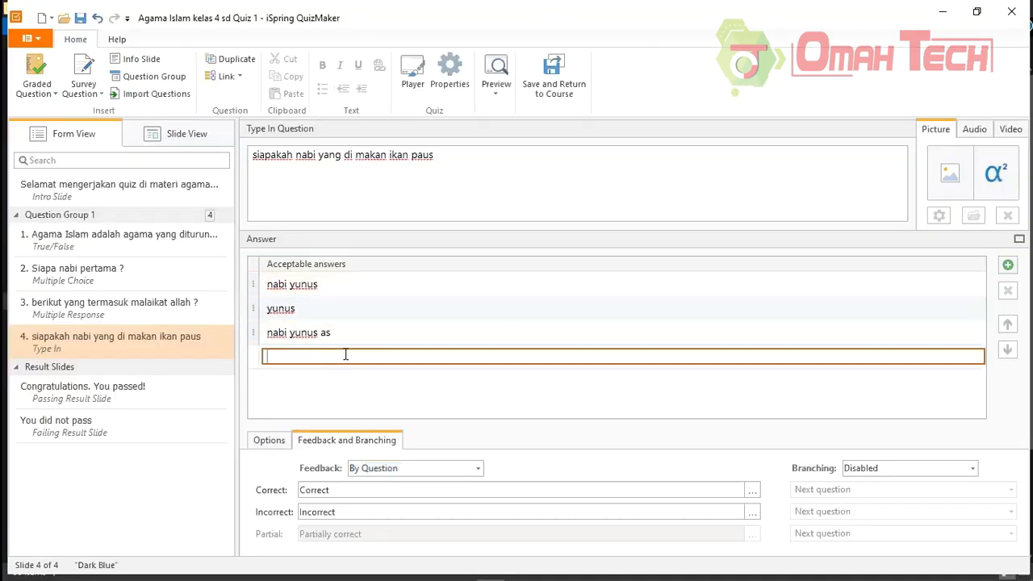
type("yun")
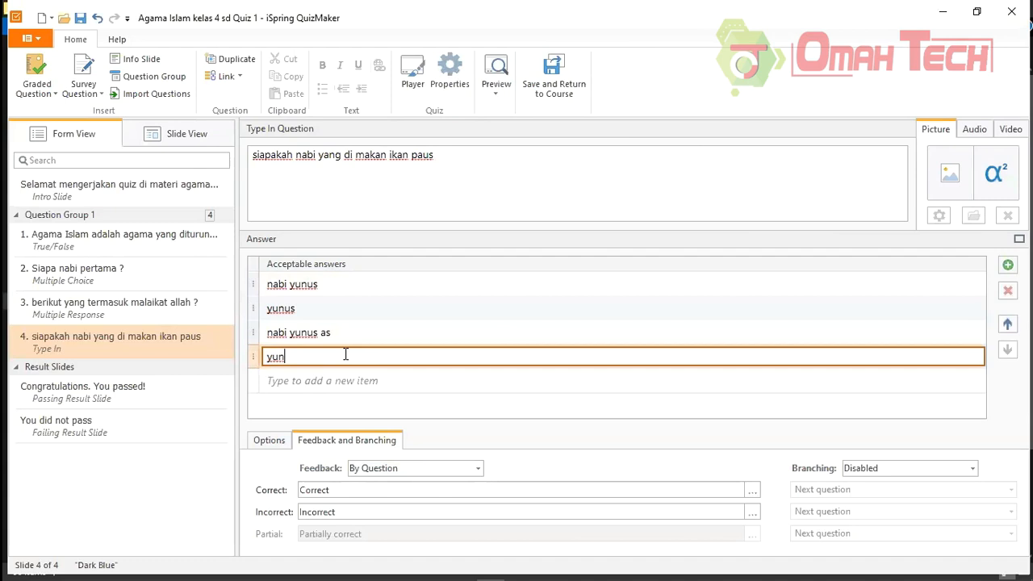
type("us as")
key("Return")
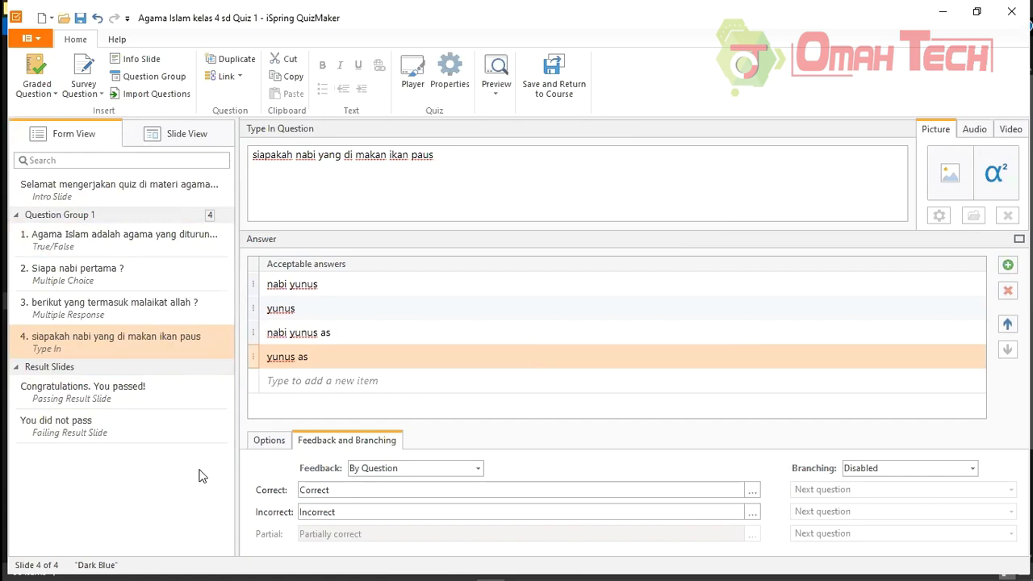
left_click(436, 468)
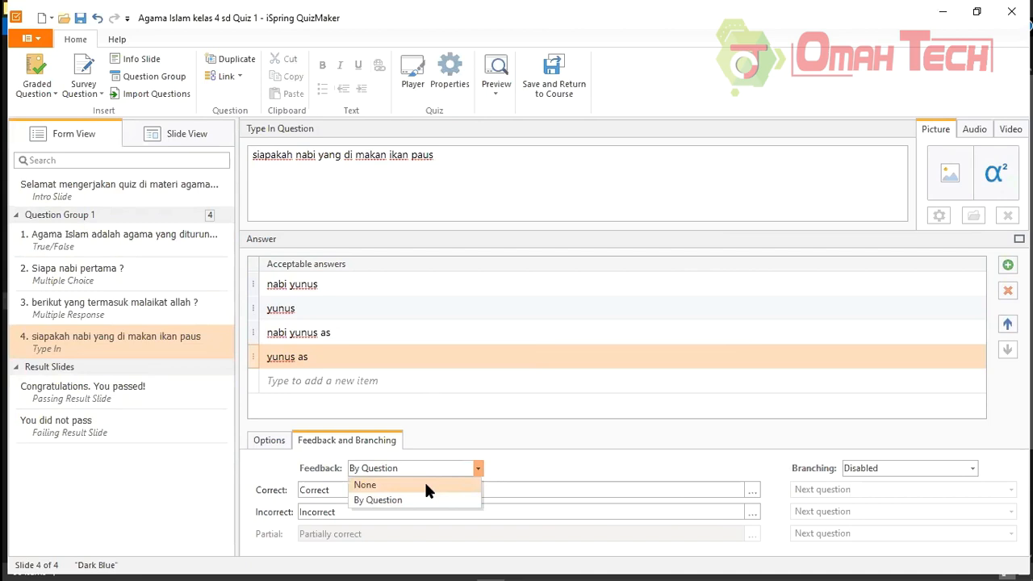
left_click(426, 484)
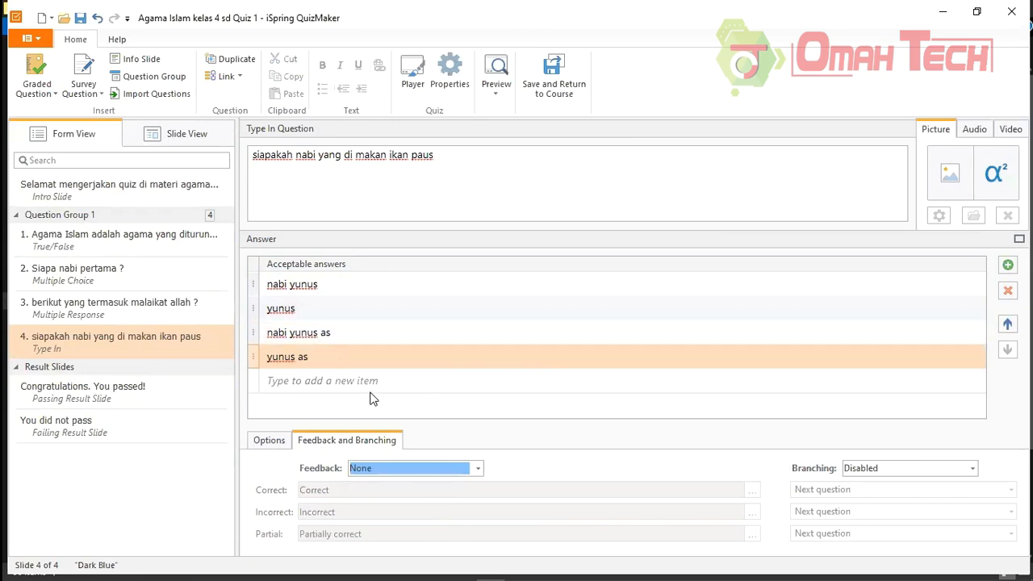
- Insert a graded Matching question with the text "pasangkan nabi dan kitab yang diturunkan"
mouse_move(537, 563)
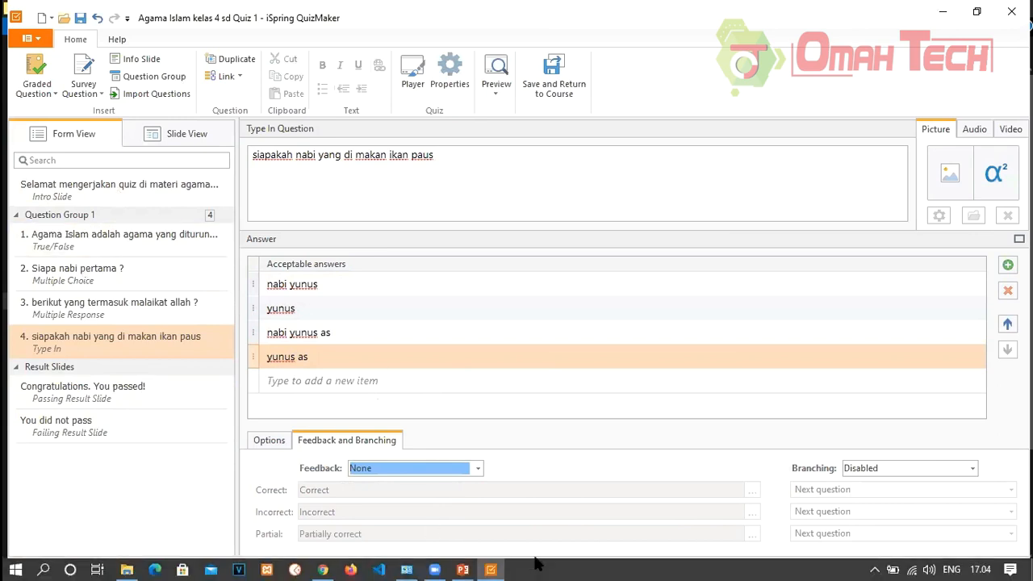
left_click(46, 98)
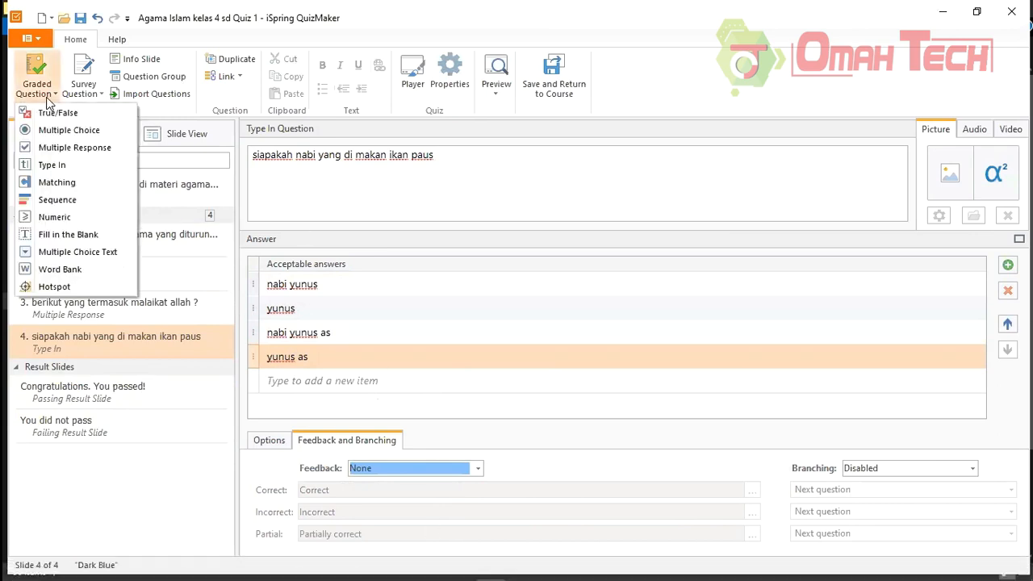
left_click(78, 189)
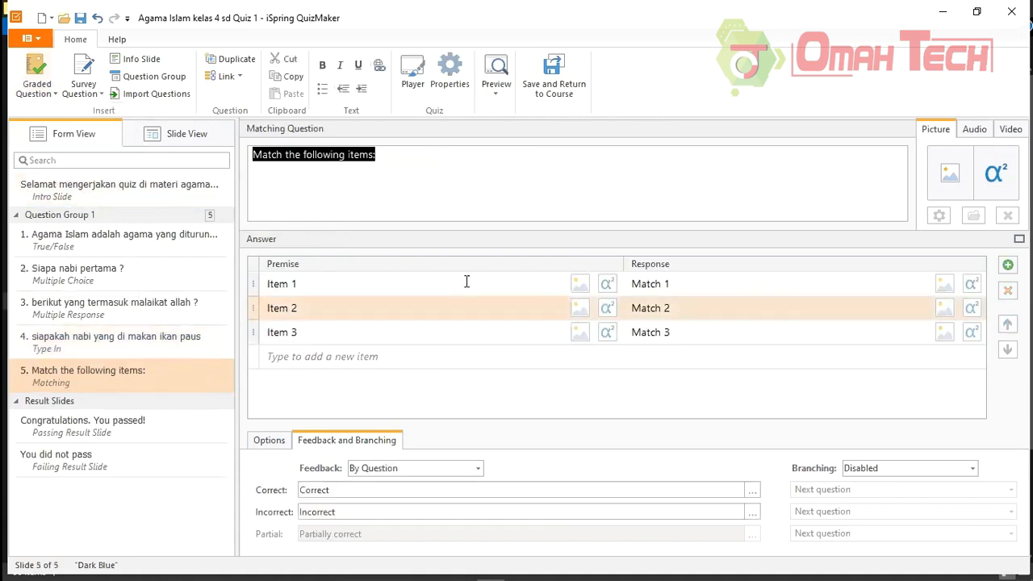
left_click_drag(377, 155, 253, 158)
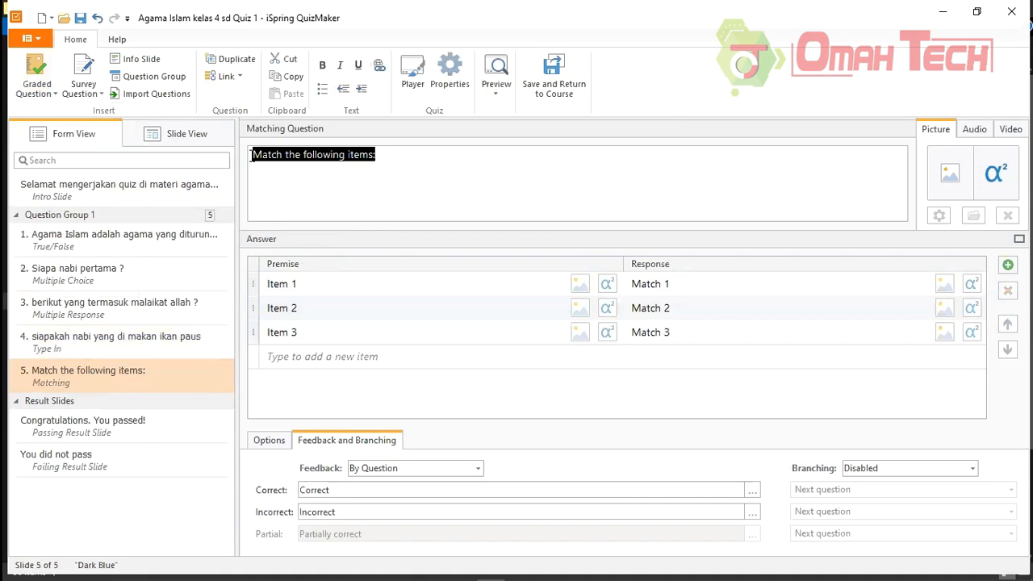
key("BackSpace")
type("pasangkan nabi dan kitab yang diturunkan")
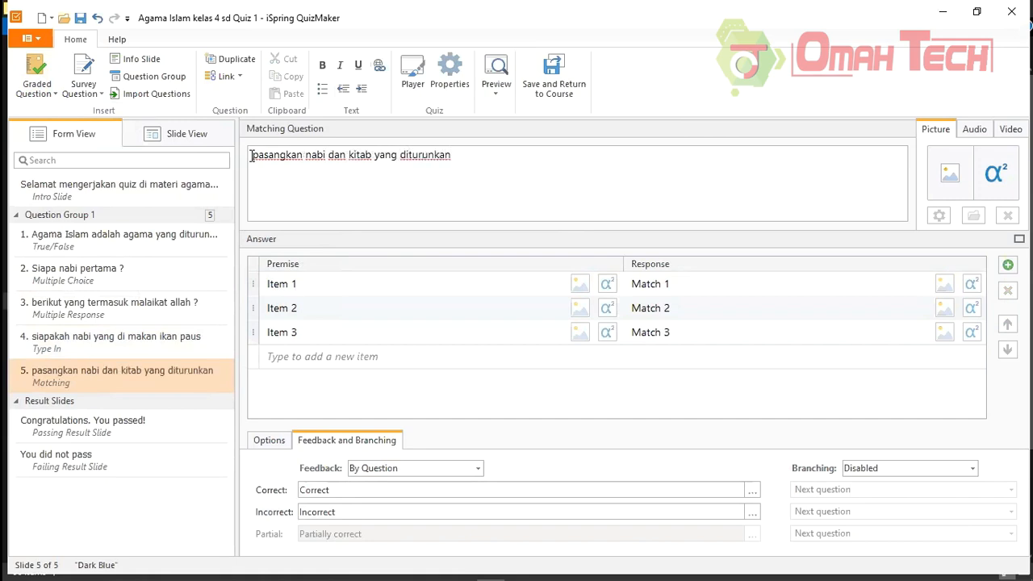
- Fill the first matching pair with the premise "nabi isa" and the response "injil"
left_click(321, 284)
left_click_drag(321, 284, 253, 286)
type("nabi isa")
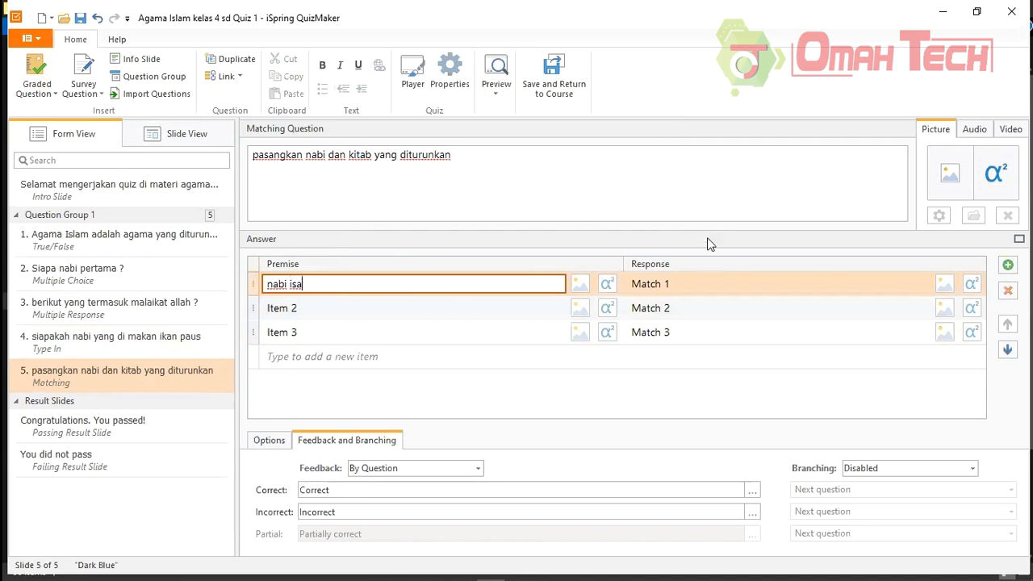
left_click(690, 284)
key("BackSpace")
key("BackSpace")
key("BackSpace")
key("BackSpace")
key("BackSpace")
type("injil")
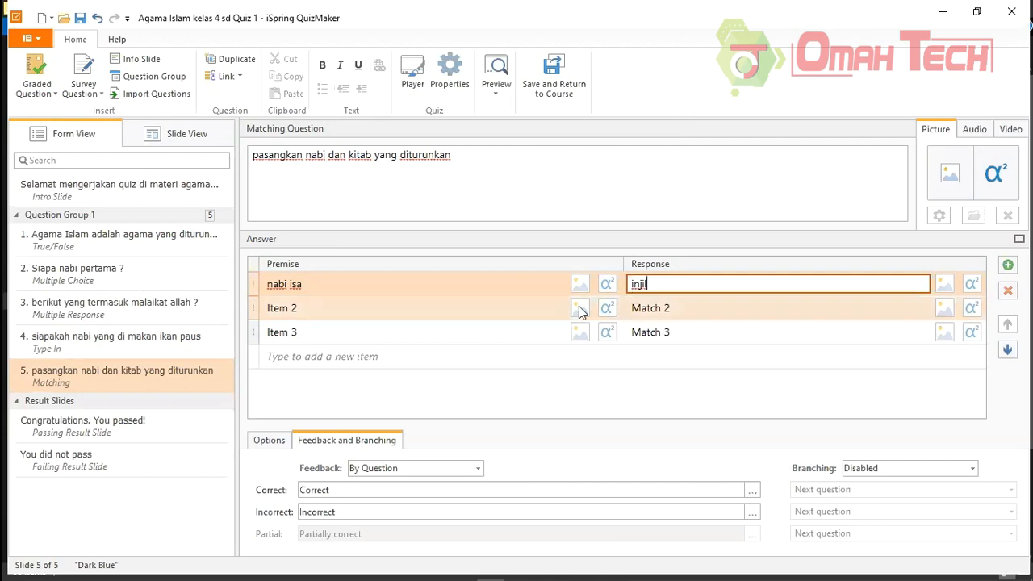
- Fill the second matching pair with the premise "musa" and the response "taurat"
left_click(377, 312)
left_click_drag(337, 304, 264, 310)
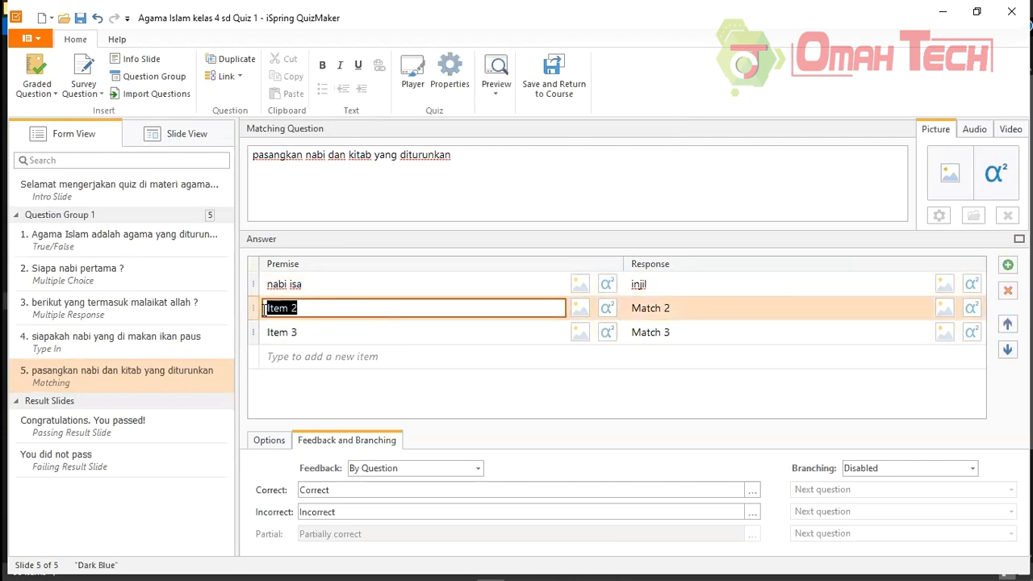
type("daut")
key("BackSpace")
type("d")
left_click_drag(306, 311, 268, 311)
type("musa")
left_click(663, 308)
left_click_drag(669, 309, 630, 305)
type("tau")
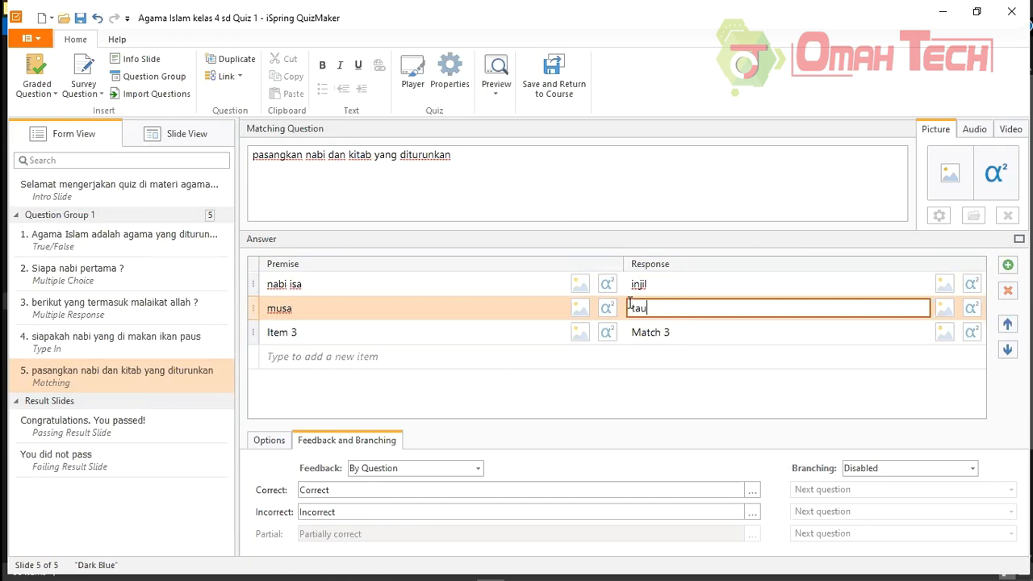
type("rat")
- Fill the third matching pair with the premise "daud" and the response "zabur"
left_click(349, 334)
left_click_drag(317, 333, 270, 334)
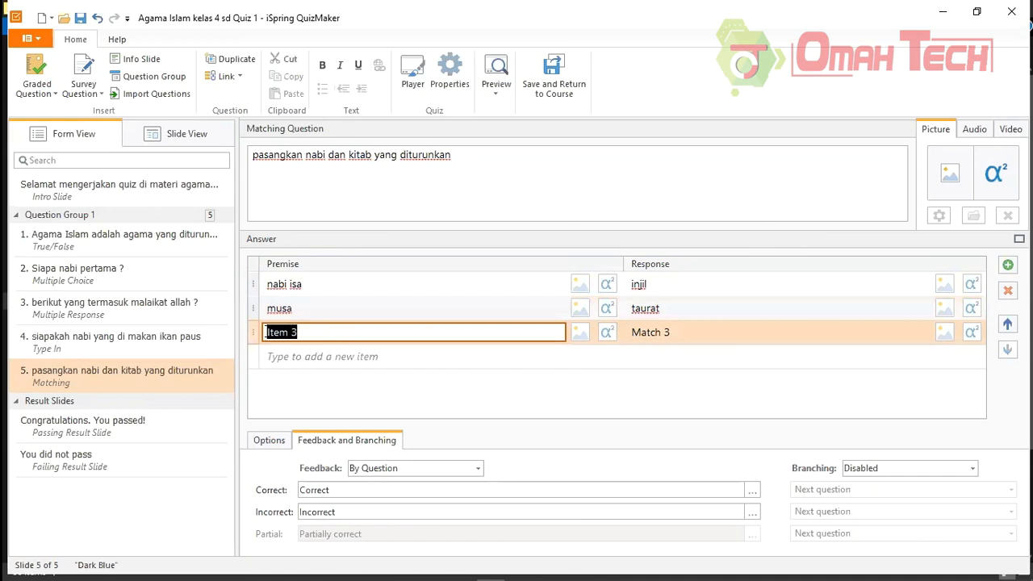
type("daud")
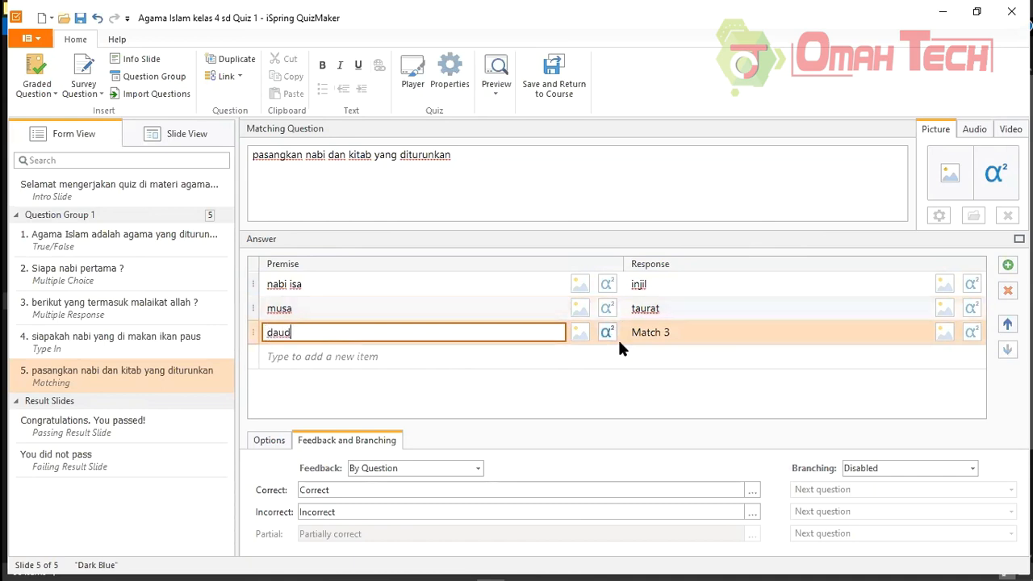
left_click(683, 331)
left_click_drag(672, 331, 627, 331)
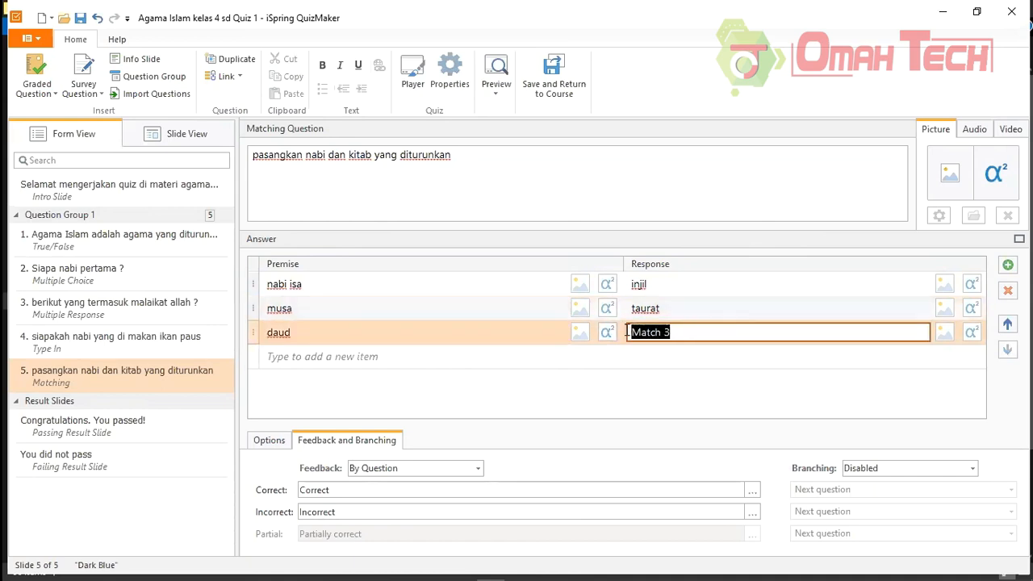
type("zabur")
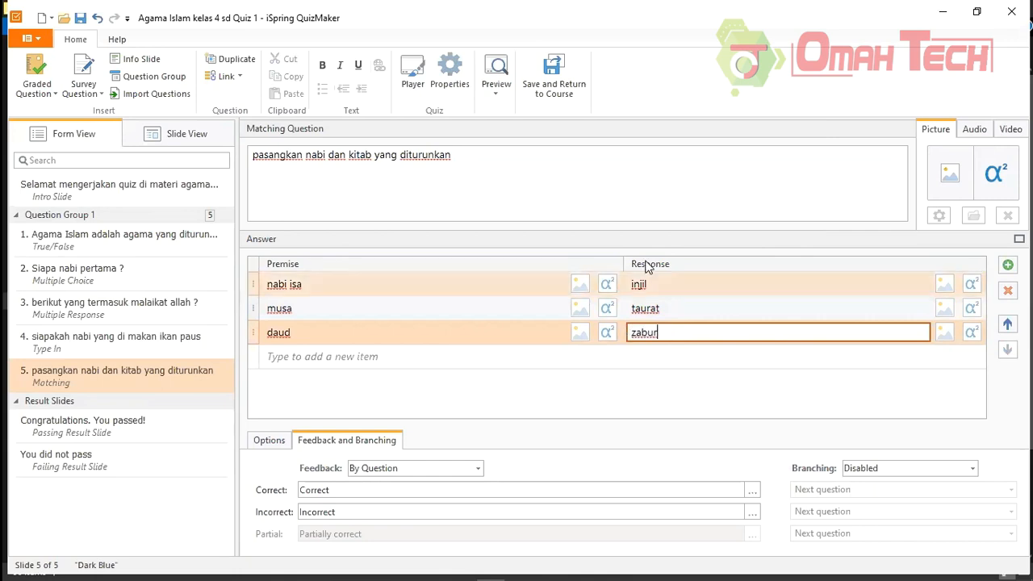
- Show the matching question as a slide and nudge its block of premise and response pieces slightly left
left_click(262, 448)
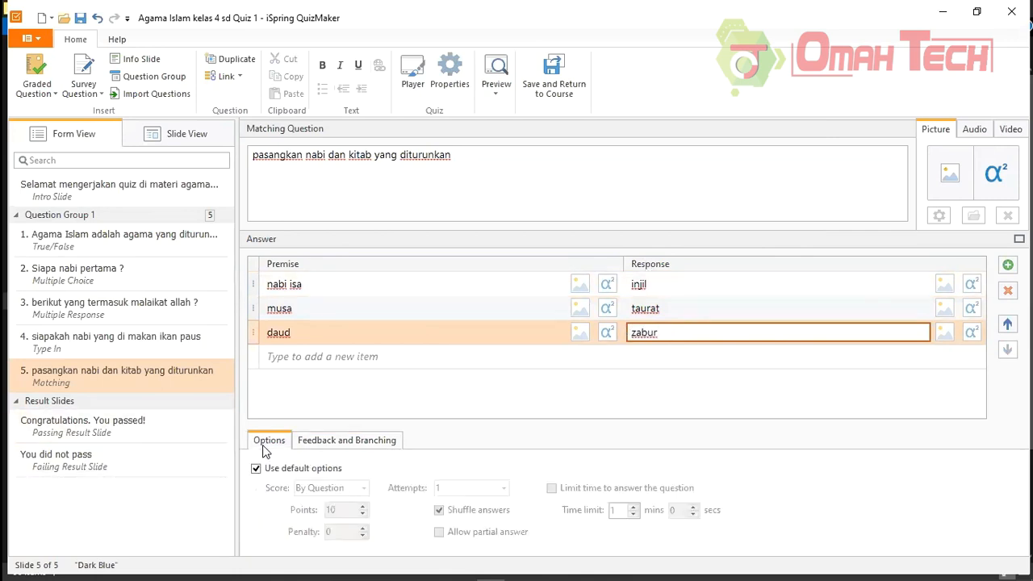
left_click(166, 136)
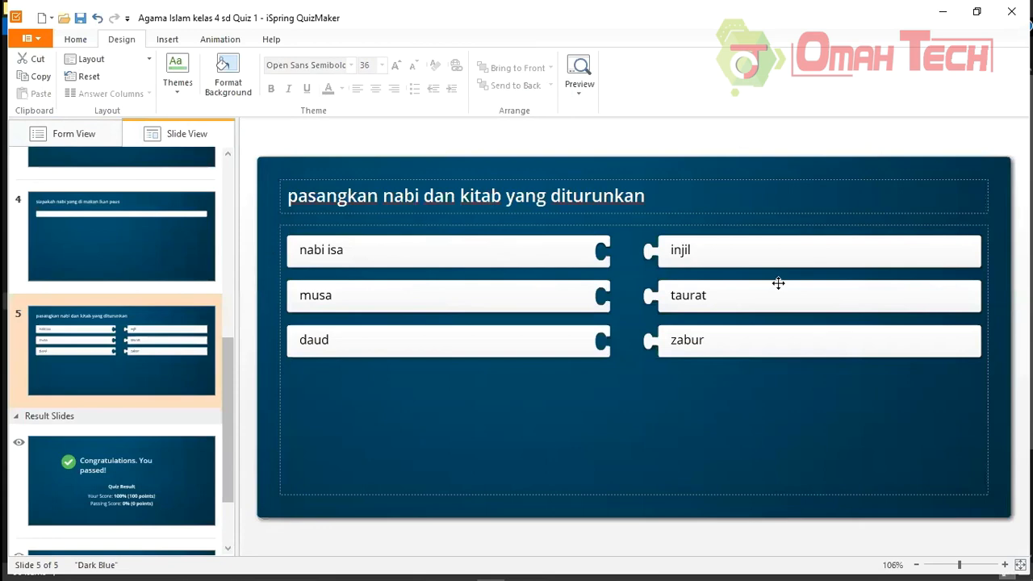
left_click(778, 283)
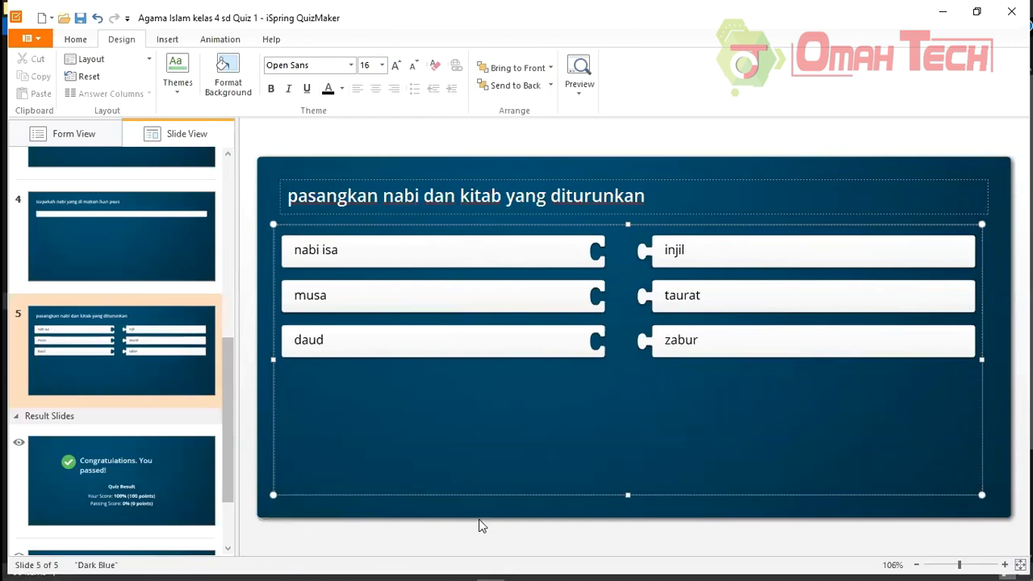
- Preview the quiz from the intro slide in a maximized window and submit answers to the first four questions
left_click(582, 78)
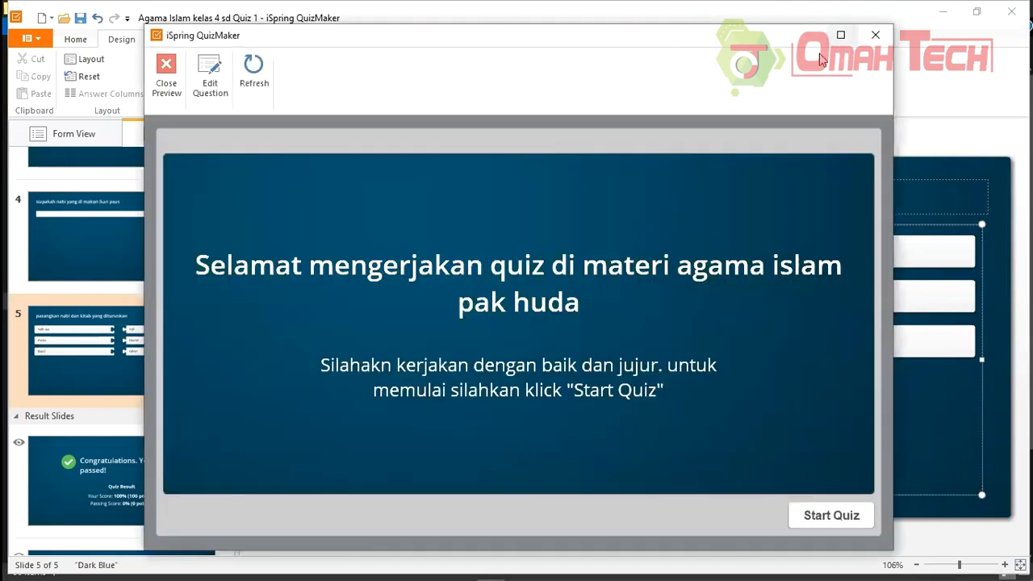
left_click(841, 35)
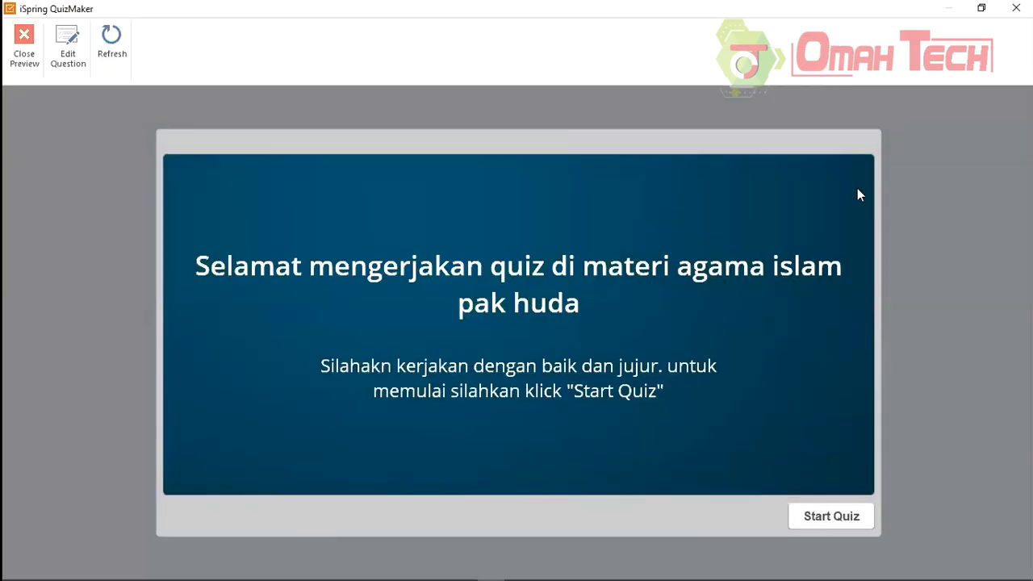
left_click(832, 516)
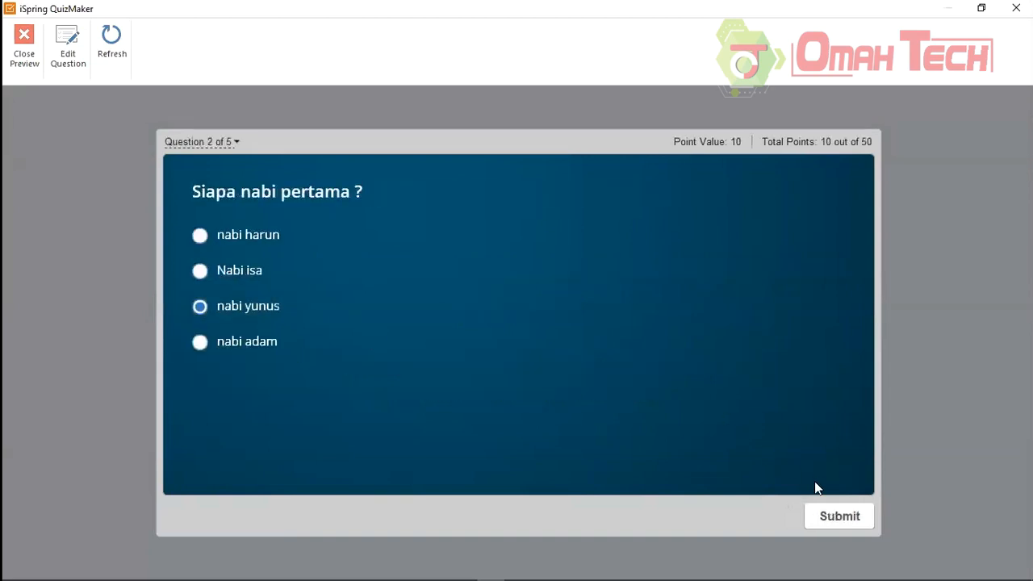
left_click(832, 516)
left_click(246, 316)
left_click(230, 341)
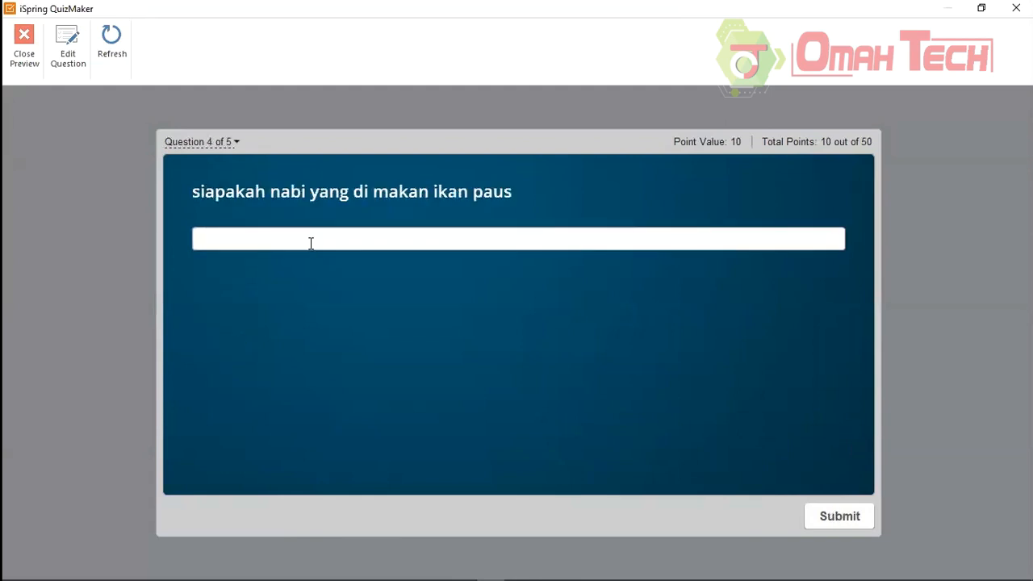
left_click(846, 521)
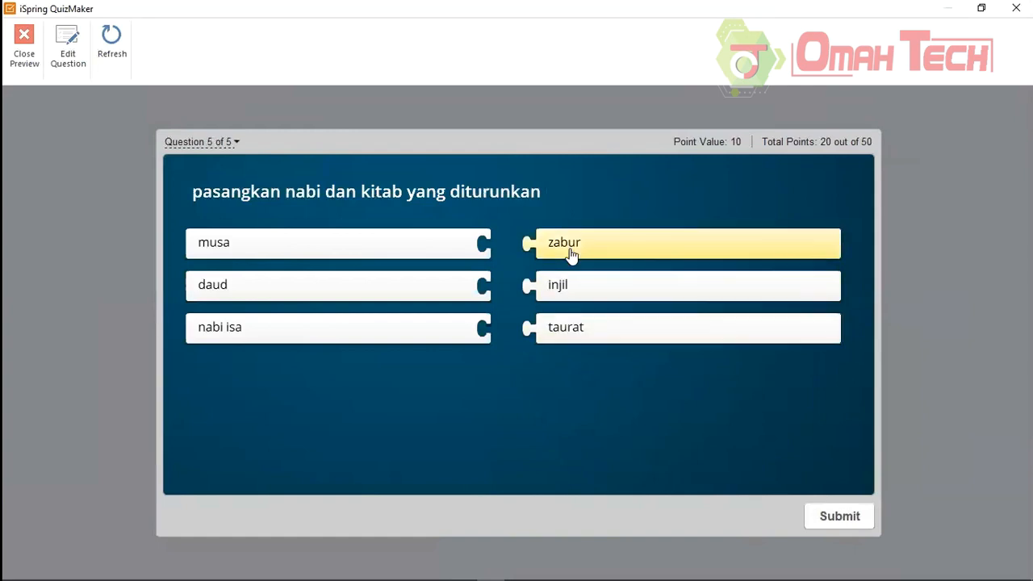
- Try joining musa with injil, daud with taurat and nabi isa with zabur, and separate the pairs again
mouse_move(572, 250)
left_mouse_down()
mouse_move(525, 272)
mouse_move(517, 304)
mouse_move(575, 246)
left_mouse_up()
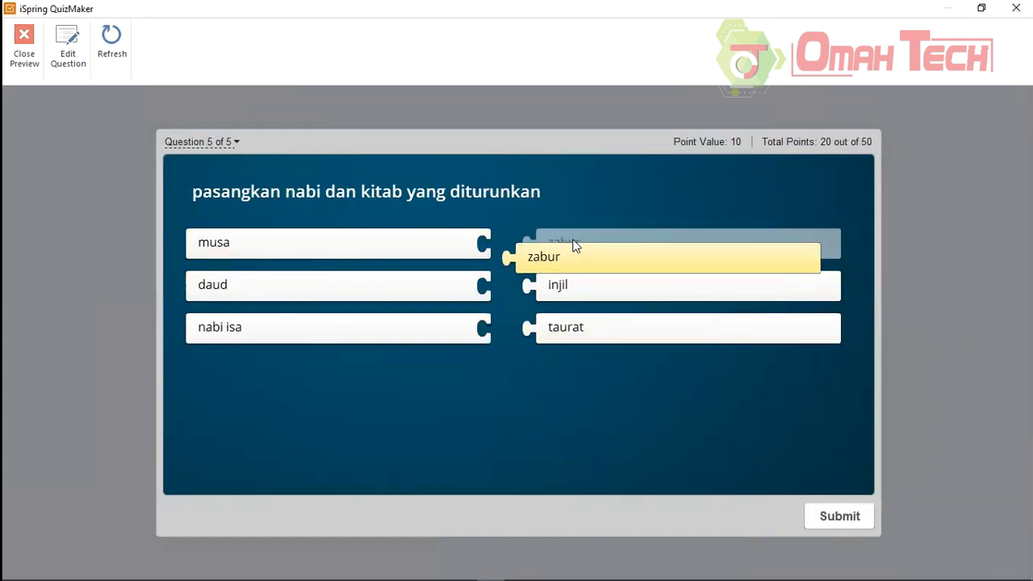
left_click_drag(568, 292, 535, 337)
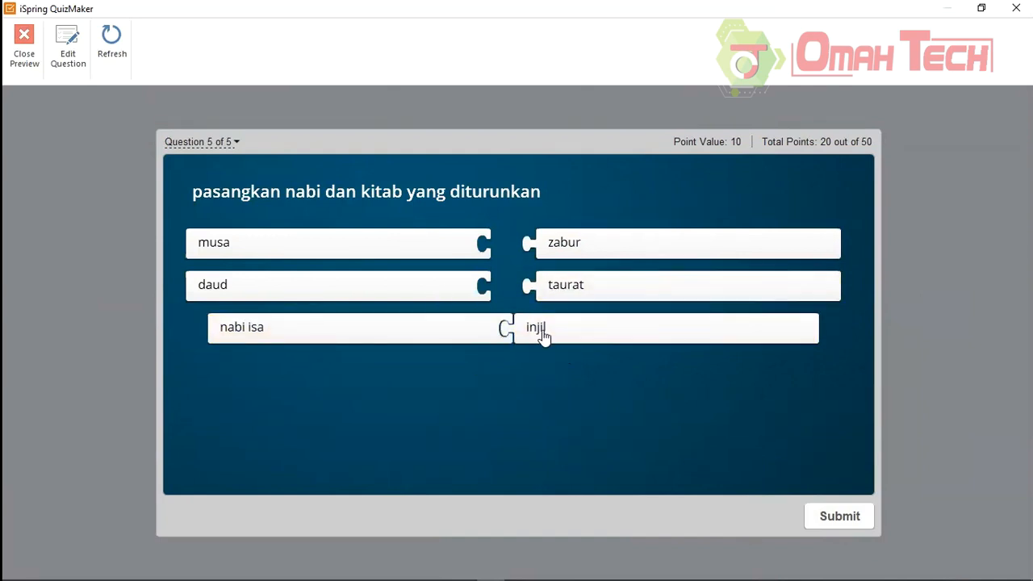
left_click_drag(576, 331, 563, 251)
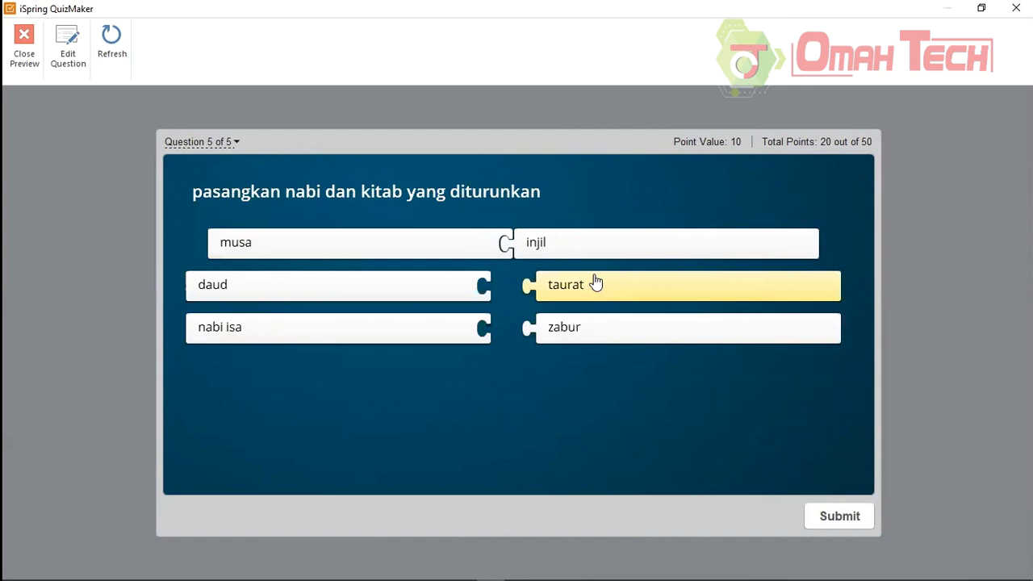
left_click_drag(578, 295, 539, 287)
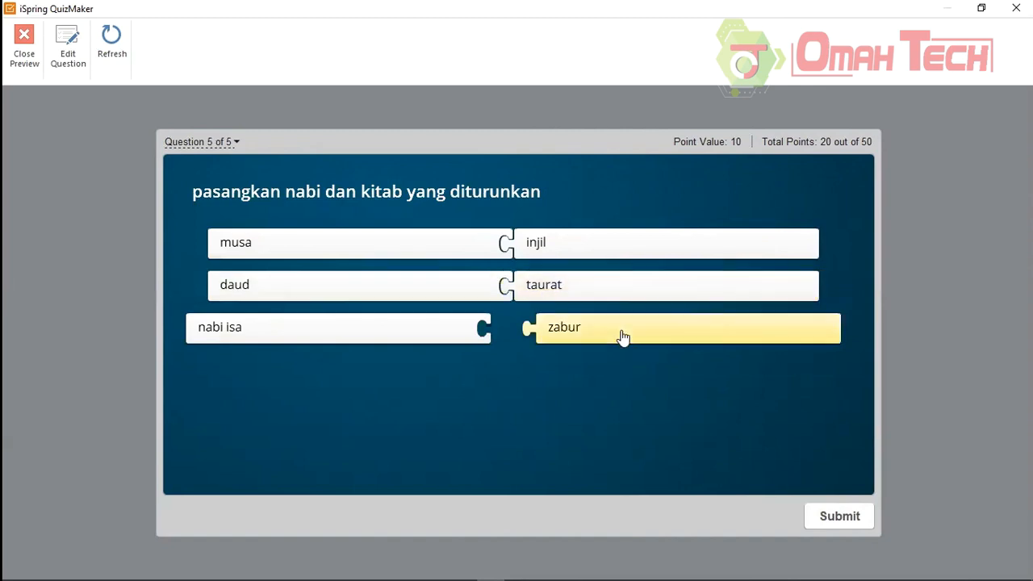
left_click_drag(623, 337, 579, 334)
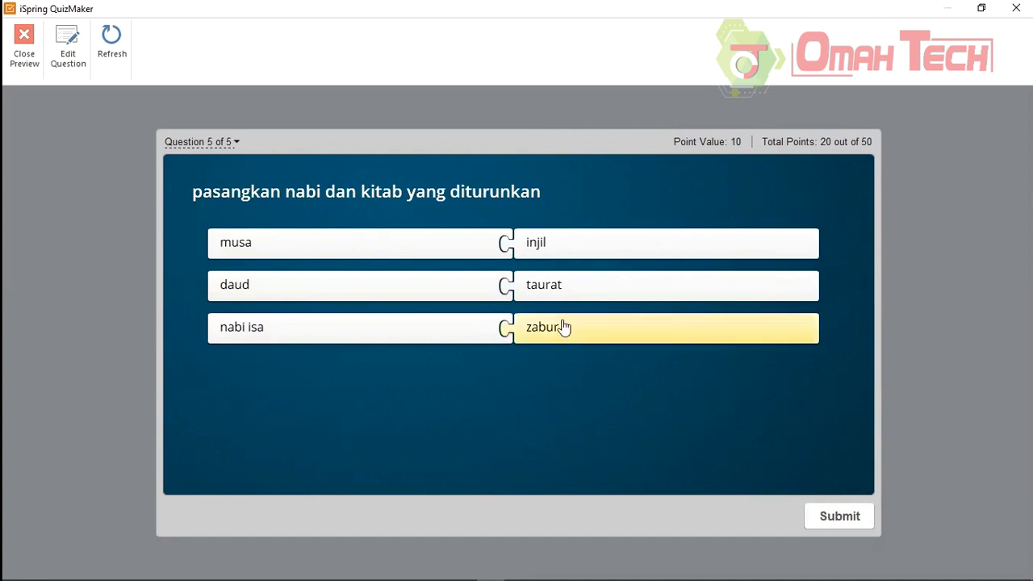
left_click(338, 339)
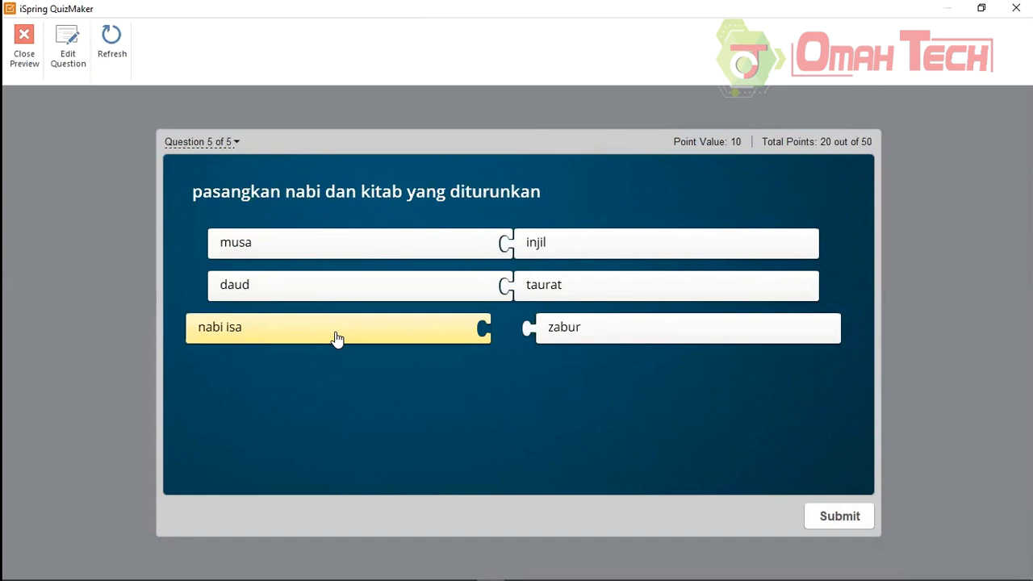
left_click(549, 286)
left_click(526, 240)
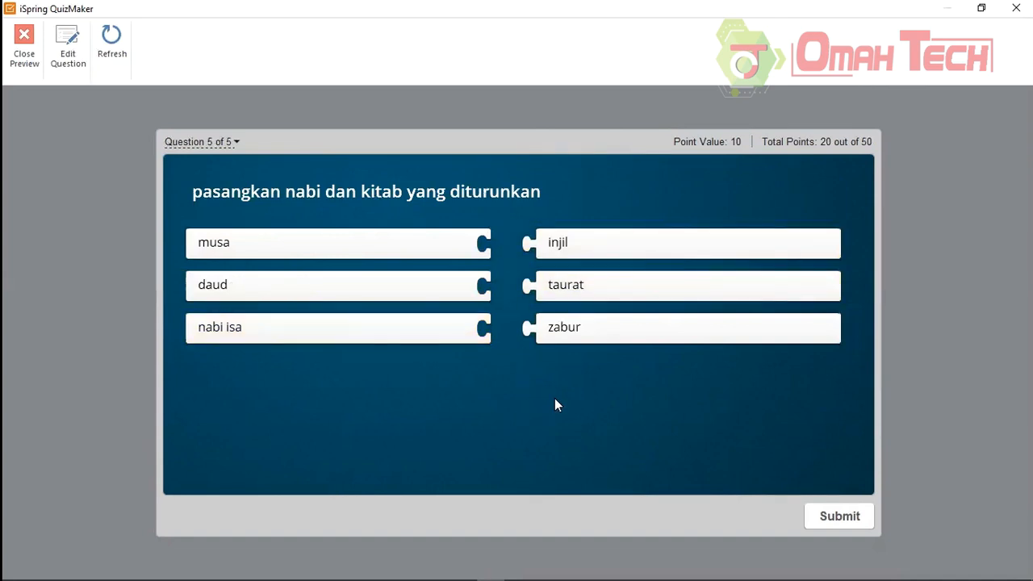
- Pair musa with injil, daud with taurat and nabi isa with zabur, submit the answer and view the quiz results
mouse_move(558, 338)
left_mouse_down()
mouse_move(558, 349)
mouse_move(564, 339)
left_mouse_up()
left_click_drag(553, 240, 532, 242)
left_click_drag(543, 284, 521, 285)
left_click_drag(576, 332, 512, 350)
left_click(824, 519)
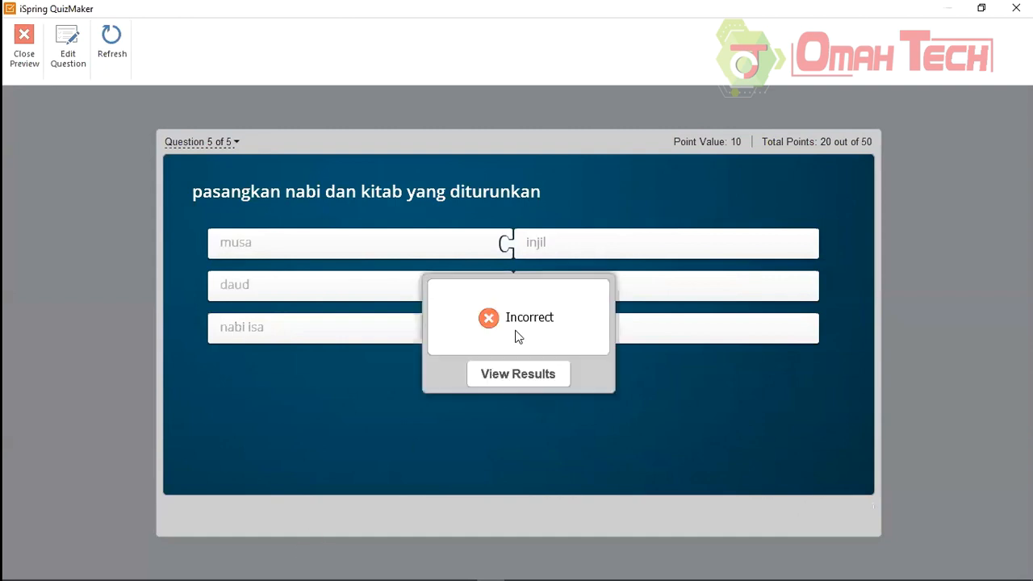
left_click(519, 376)
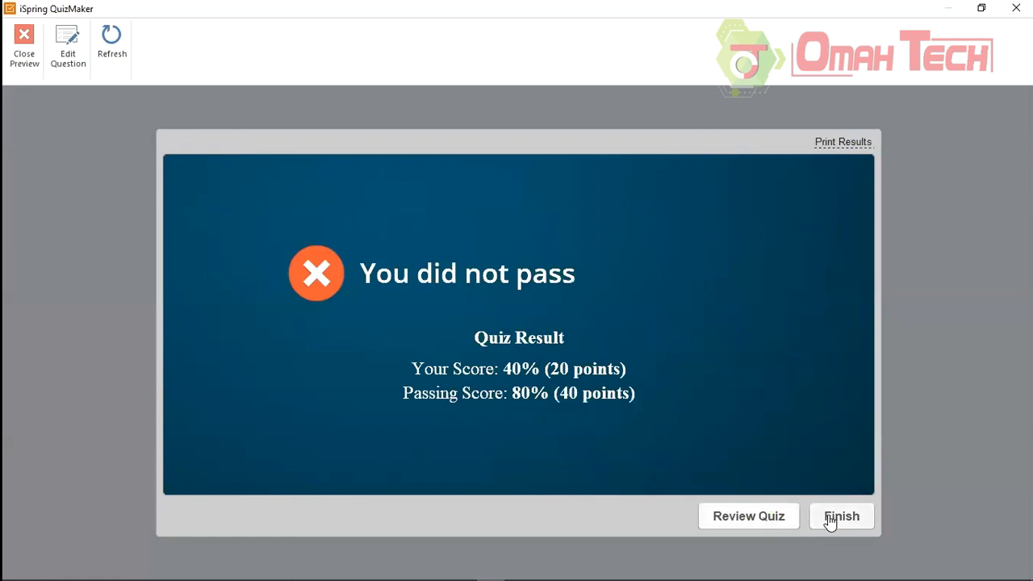
- Review the submitted answers of all five questions in the quiz preview
left_click(768, 523)
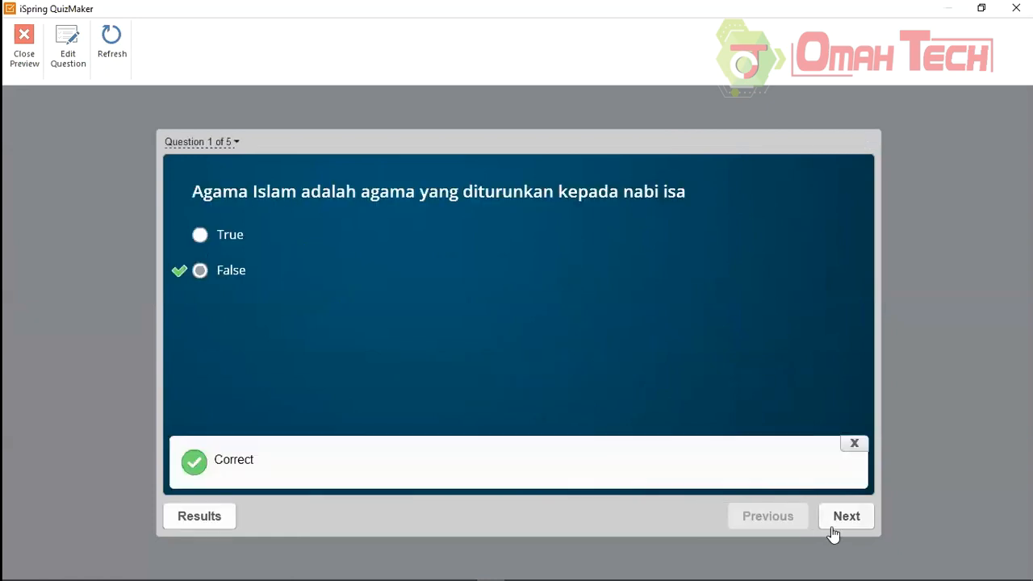
left_click(846, 516)
left_click(846, 517)
left_click(846, 517)
left_click(845, 517)
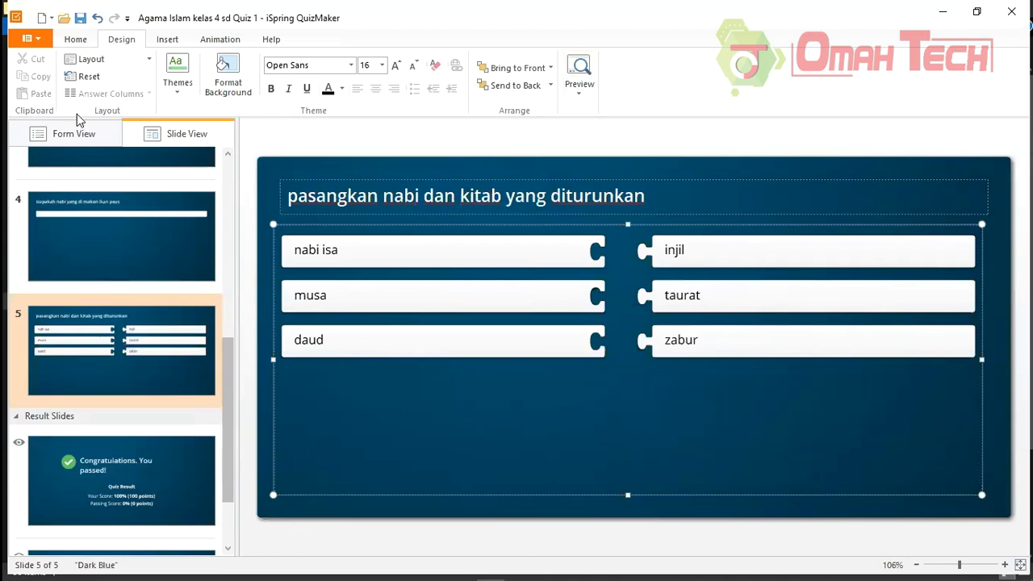
- Return to the form view, insert a graded Numeric question and clear its default question text
left_click(58, 142)
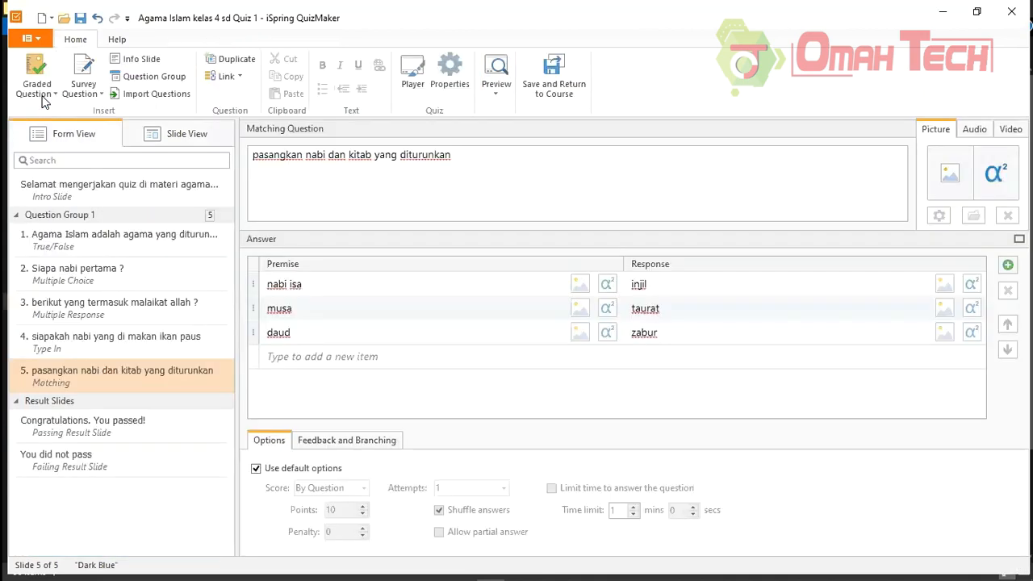
left_click(43, 97)
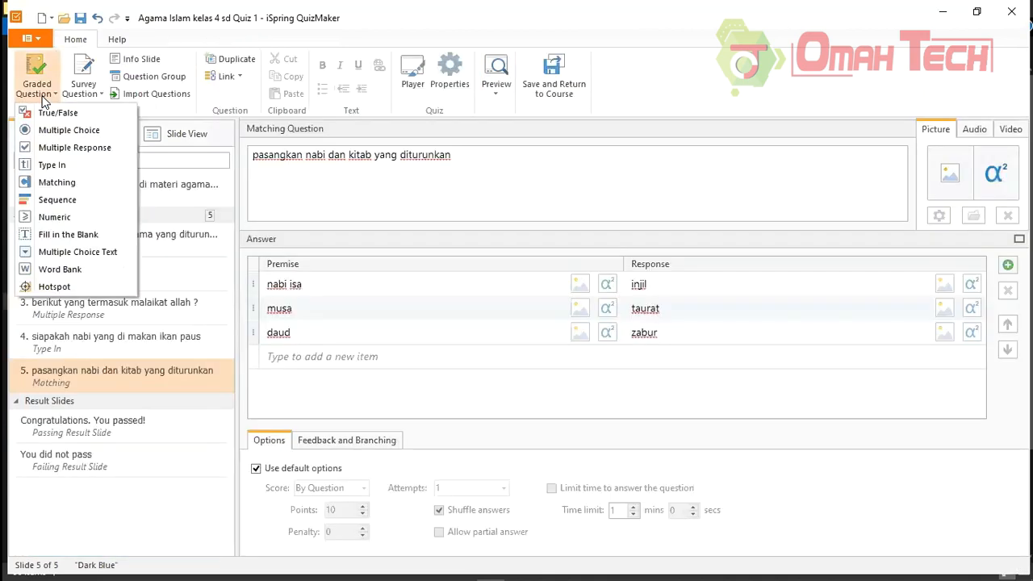
left_click(74, 217)
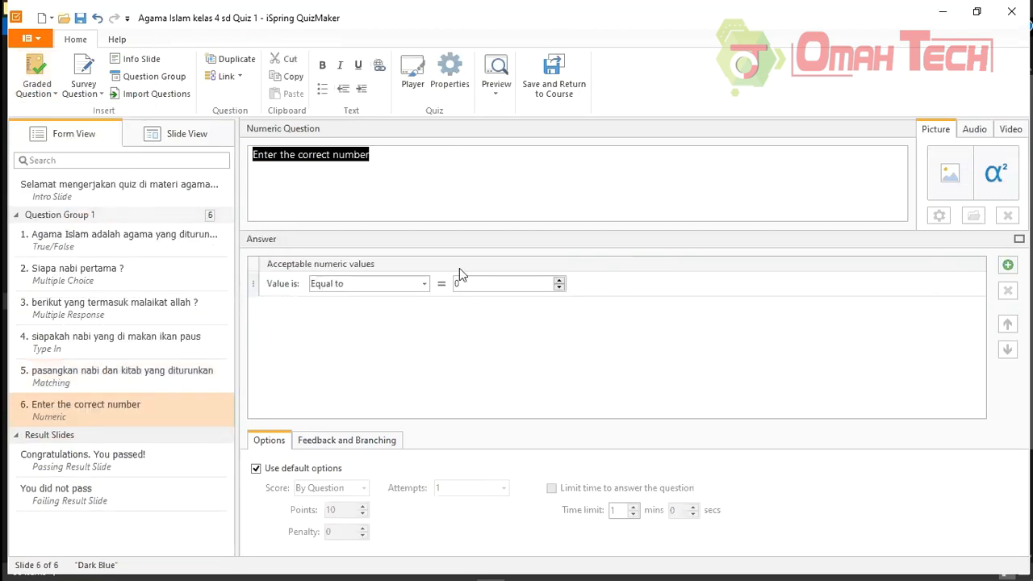
left_click_drag(387, 156, 242, 163)
key("BackSpace")
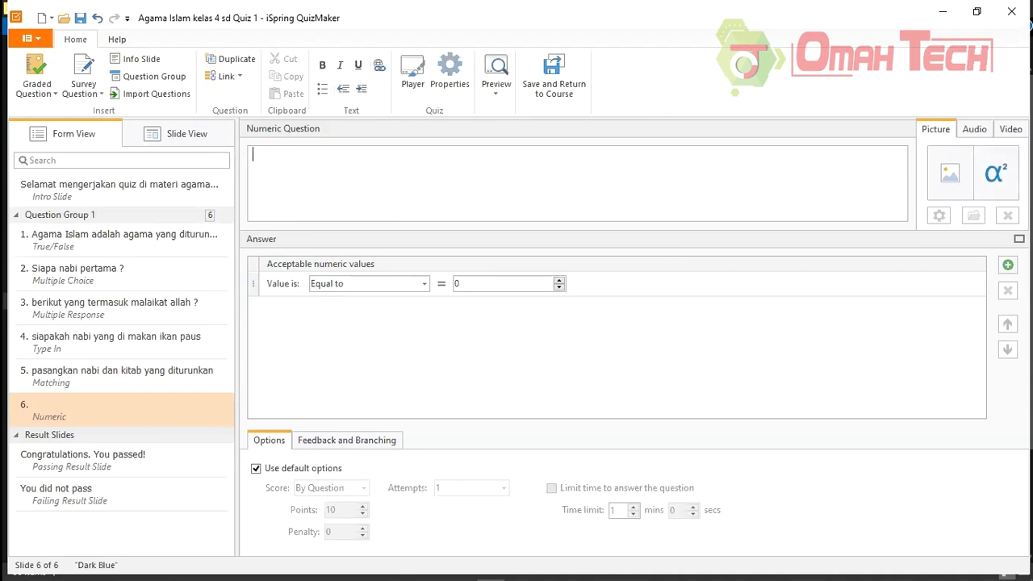
- Create the equation 2x + 3y in the Equation Editor and attach it to the numeric question
left_click(996, 184)
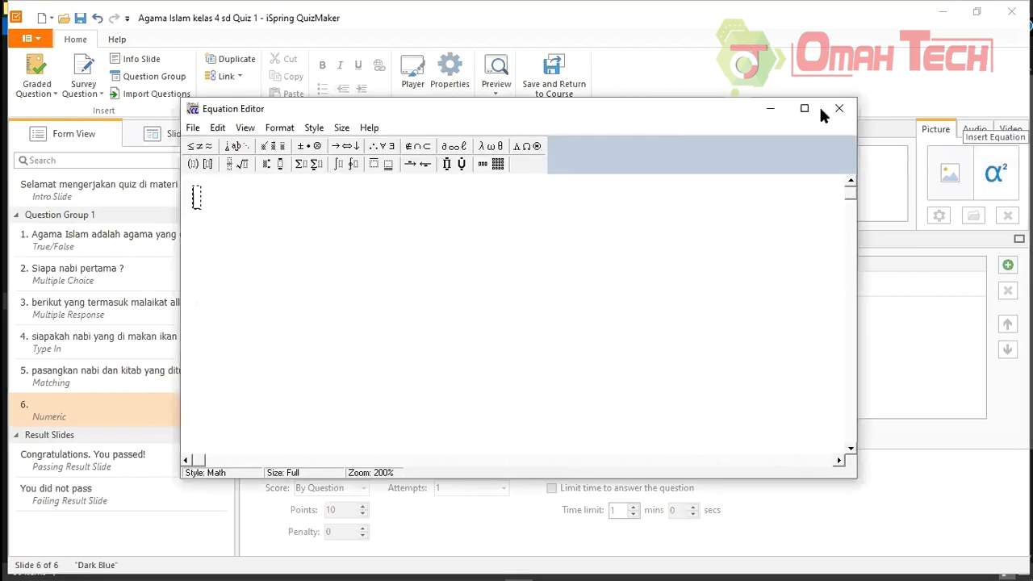
left_click(648, 261)
type("2")
left_click(805, 113)
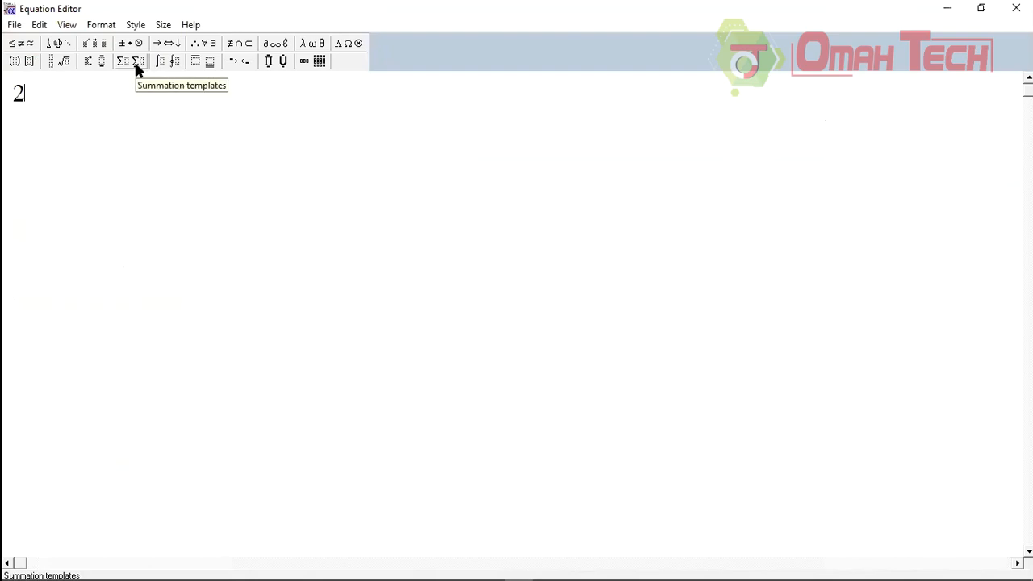
left_click(56, 42)
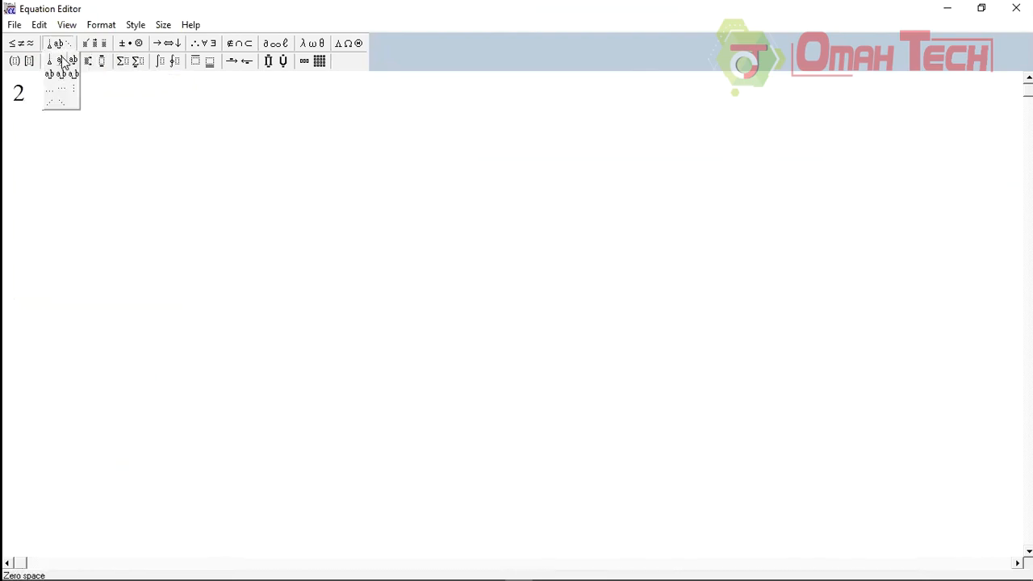
left_click(64, 60)
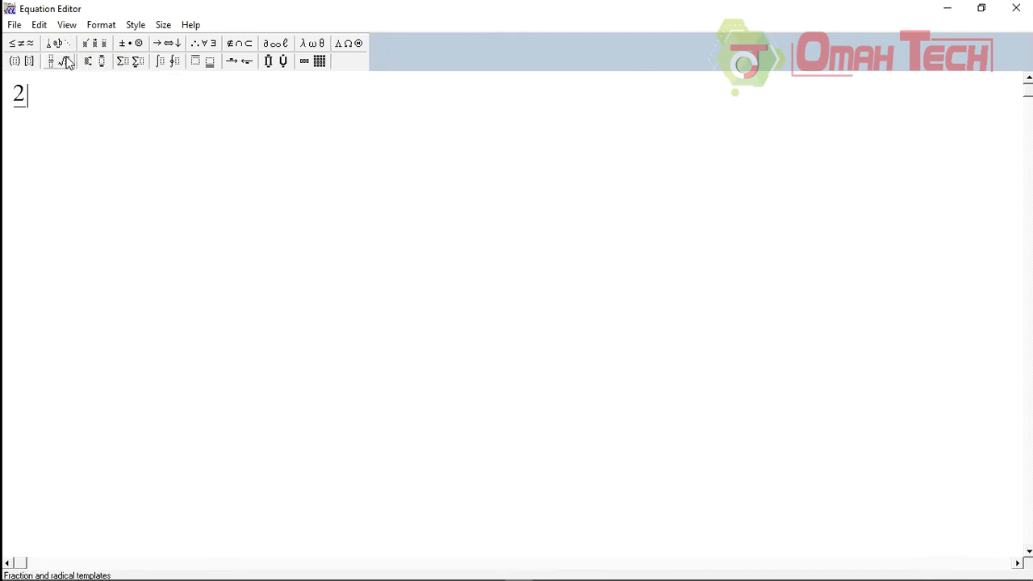
type("x+")
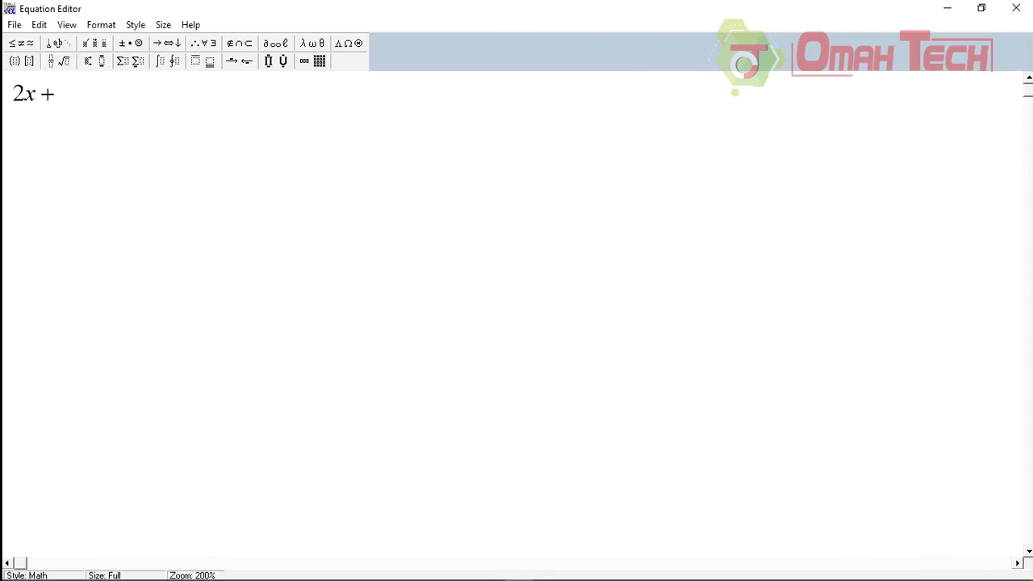
type("3y")
type("duta")
key("BackSpace")
key("BackSpace")
key("BackSpace")
key("BackSpace")
left_click(1015, 8)
- Enlarge the attached equation picture to check it and close the enlarged view
left_click(594, 179)
left_click(957, 179)
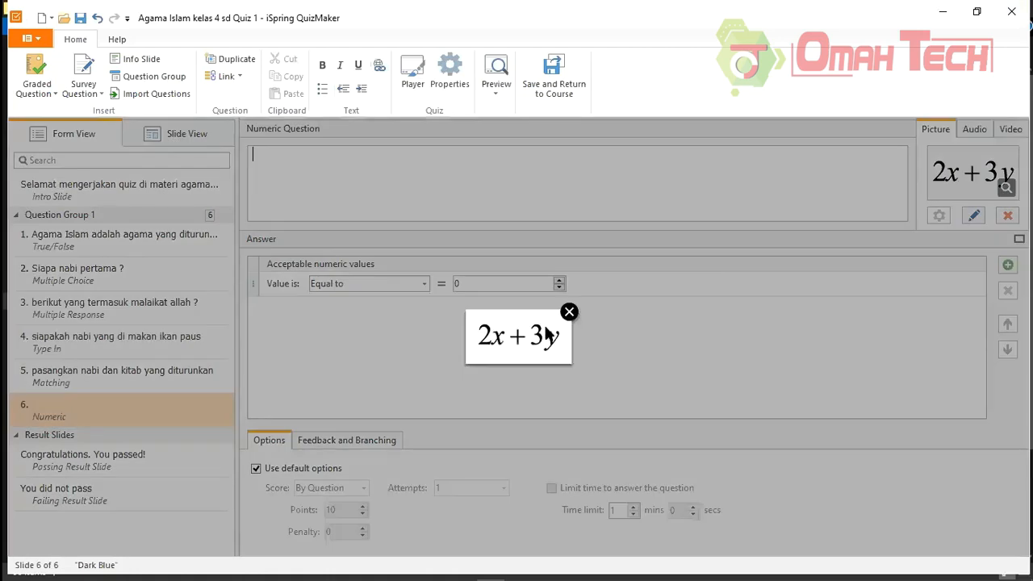
left_click(733, 246)
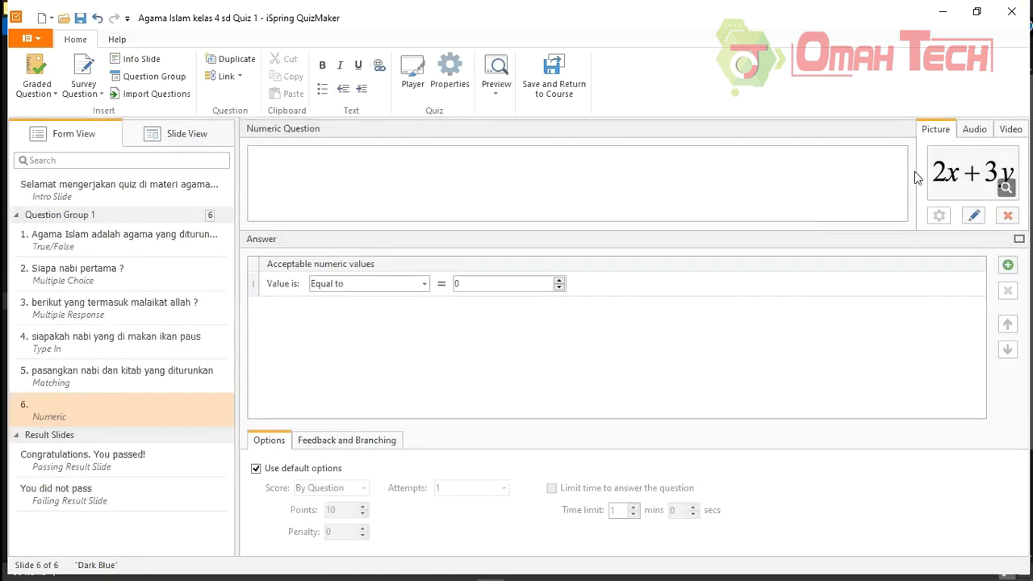
- Reopen the attached equation in the Equation Editor, dismiss its prompts and close the editor
left_click(974, 216)
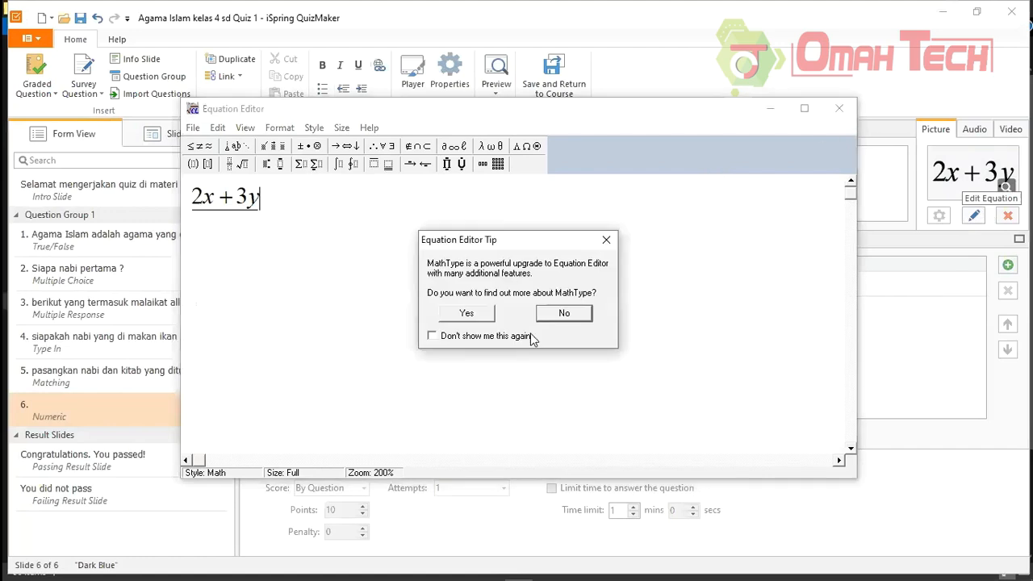
left_click(467, 313)
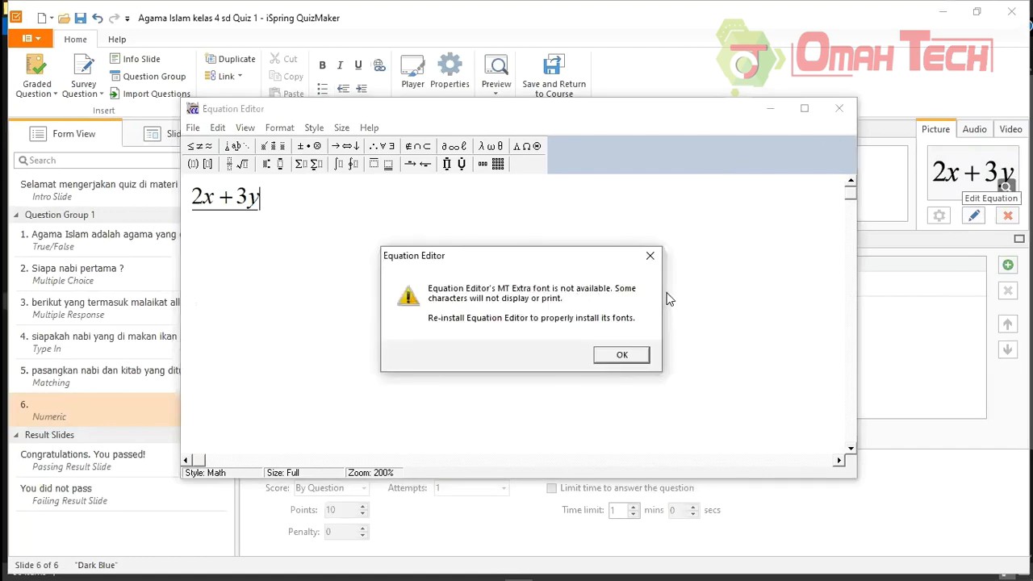
left_click(649, 255)
left_click(839, 108)
left_click(973, 215)
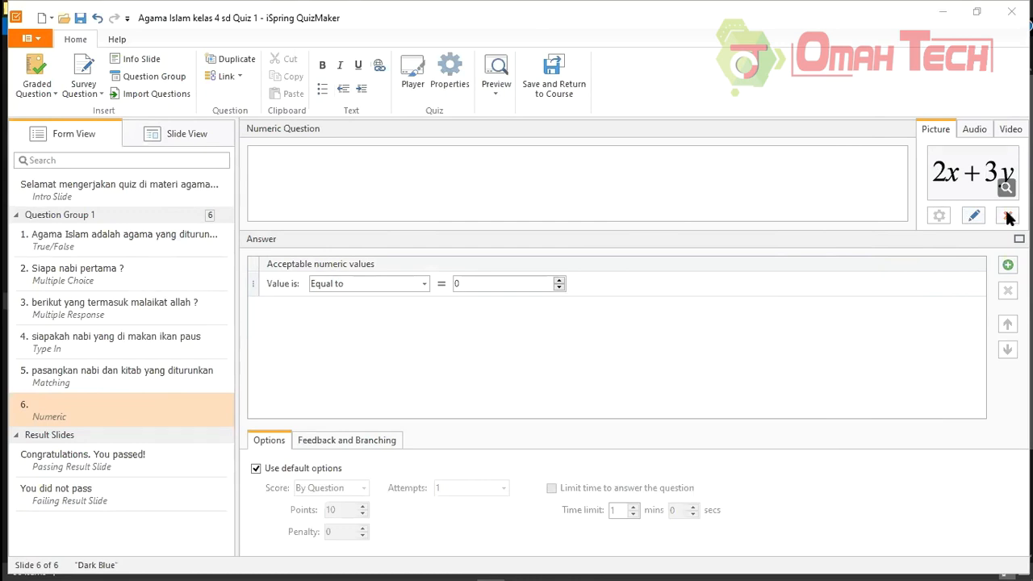
- Inspect the numeric question's equation once more in its enlarged view
left_click(975, 180)
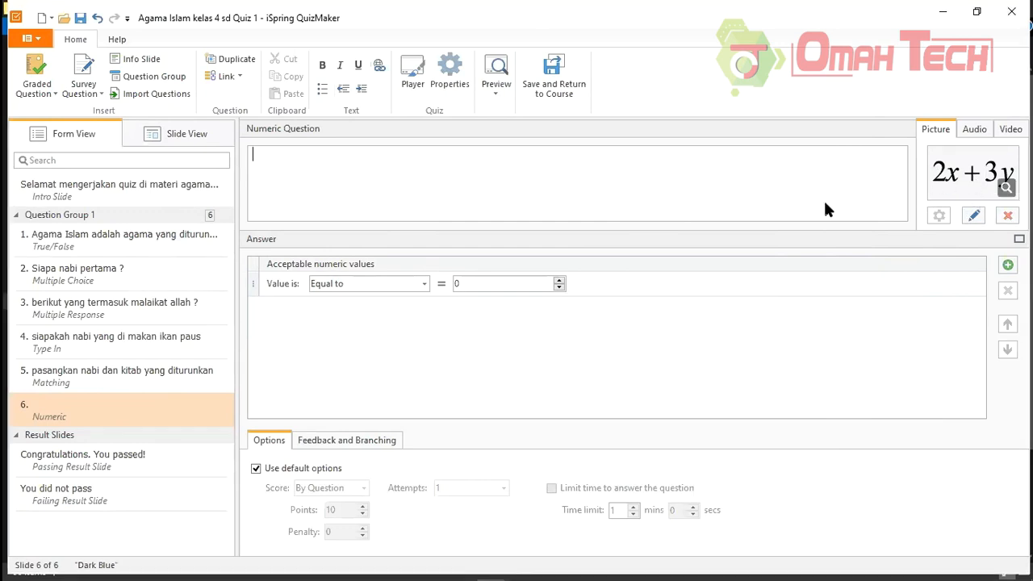
left_click(975, 180)
left_click(569, 313)
left_click(442, 211)
left_click(979, 181)
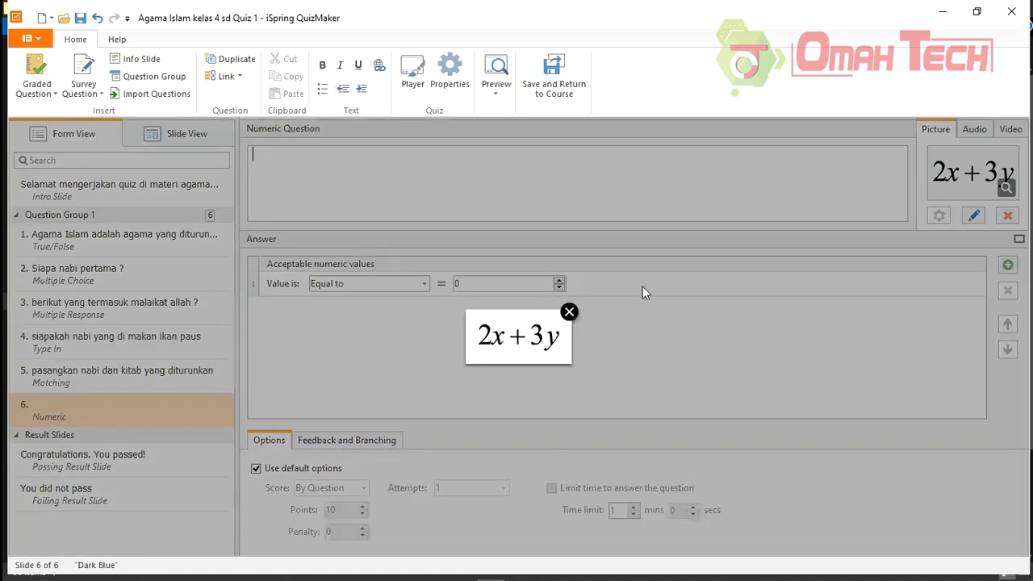
- Close the enlarged equation and try to preview the numeric question while its question text is empty
left_click(571, 312)
left_click(605, 177)
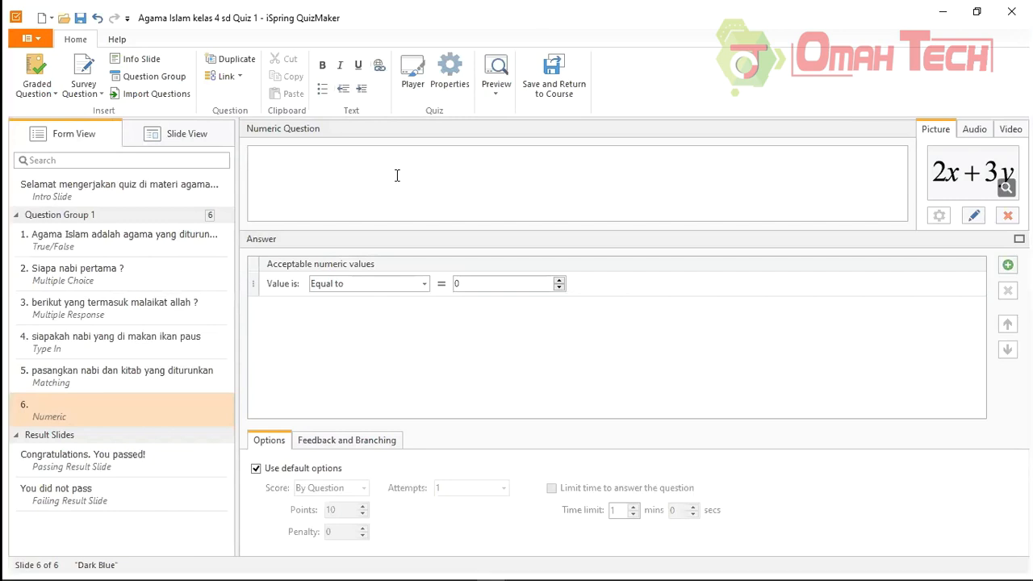
left_click(495, 71)
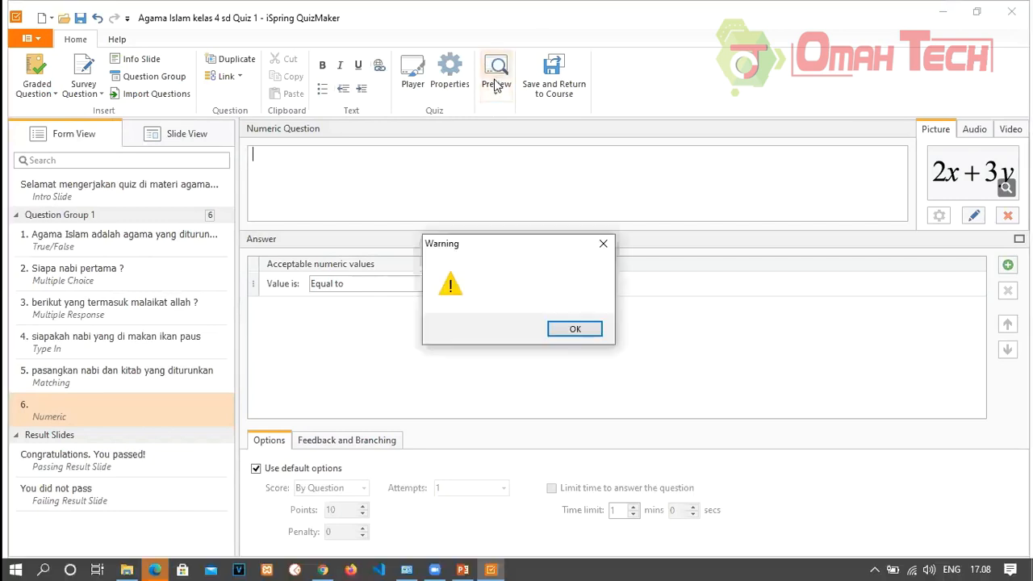
left_click(605, 243)
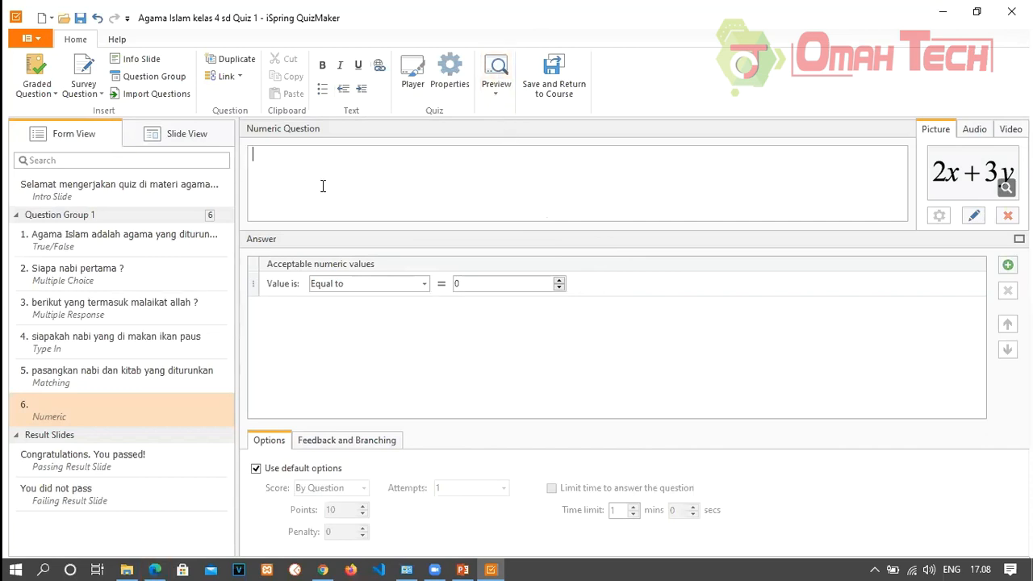
- Enter "silahkan kerjakan soal berikut" as the numeric question's text
type("s")
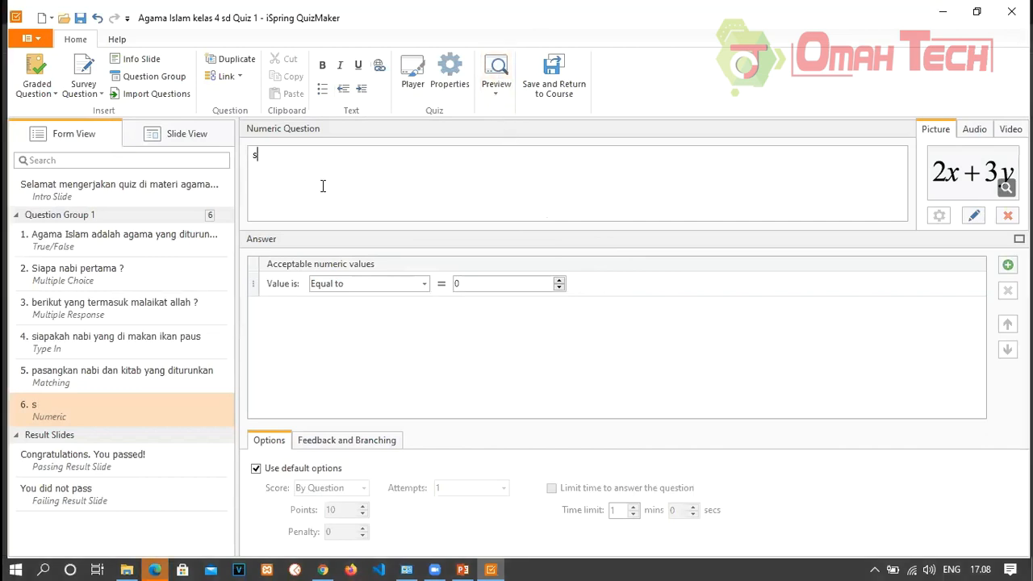
type("ilahkan ke")
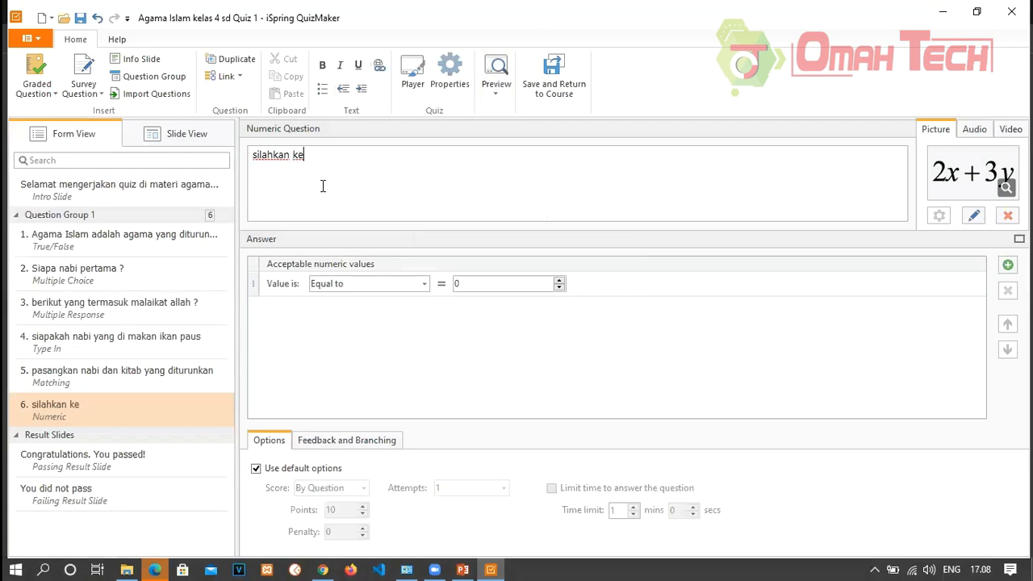
type("rjakan soal ber")
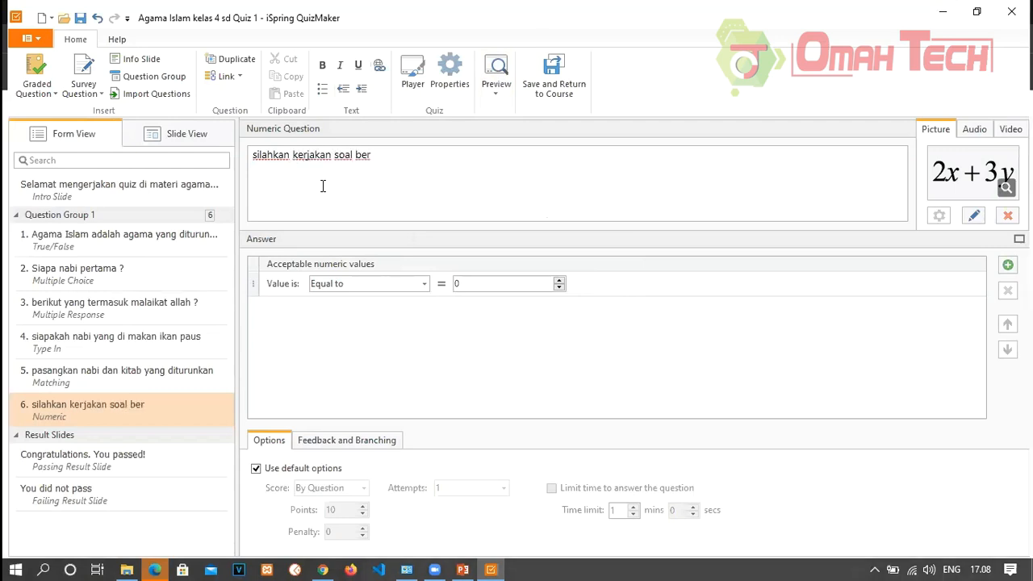
type("ikut")
left_click(517, 283)
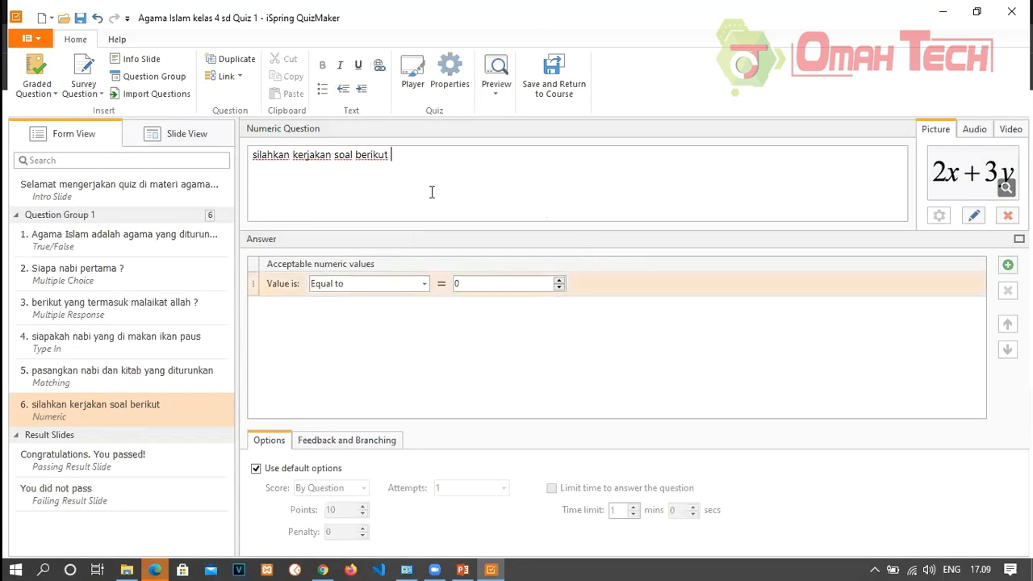
- Insert "10 * 3" before the word "berikut" in the numeric question's text
left_click(365, 154)
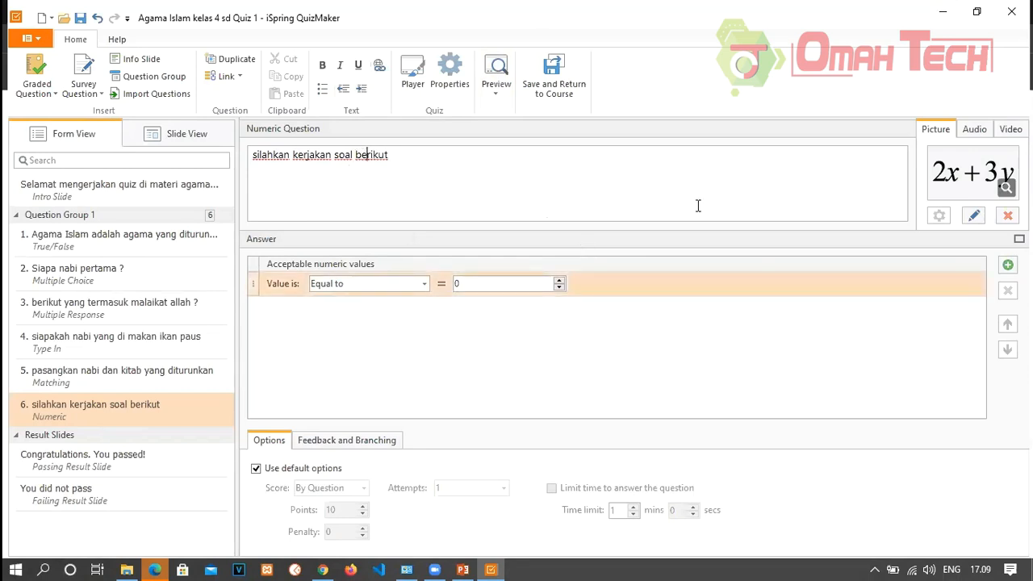
key("Left")
key("Left")
key("Left")
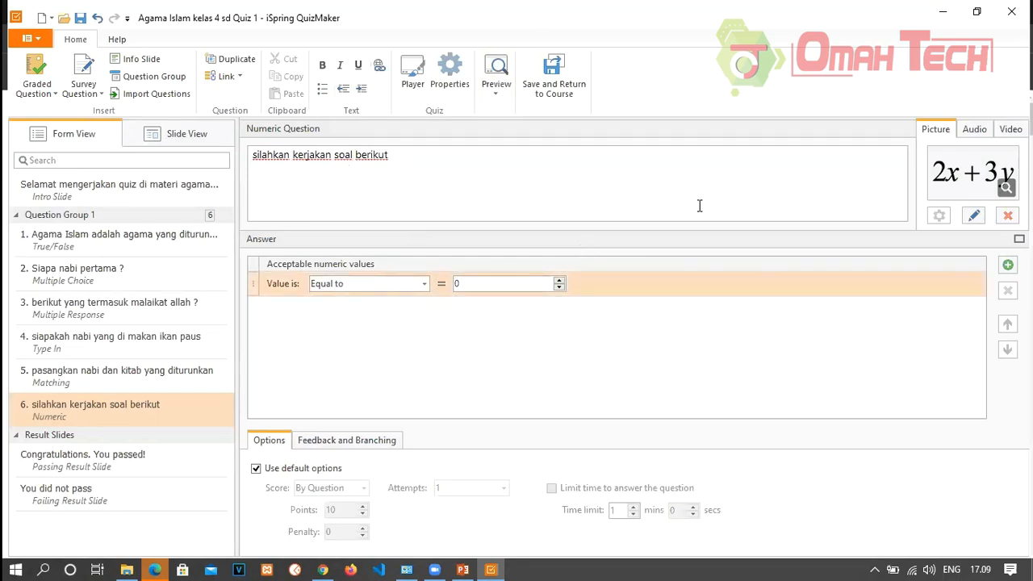
type("10")
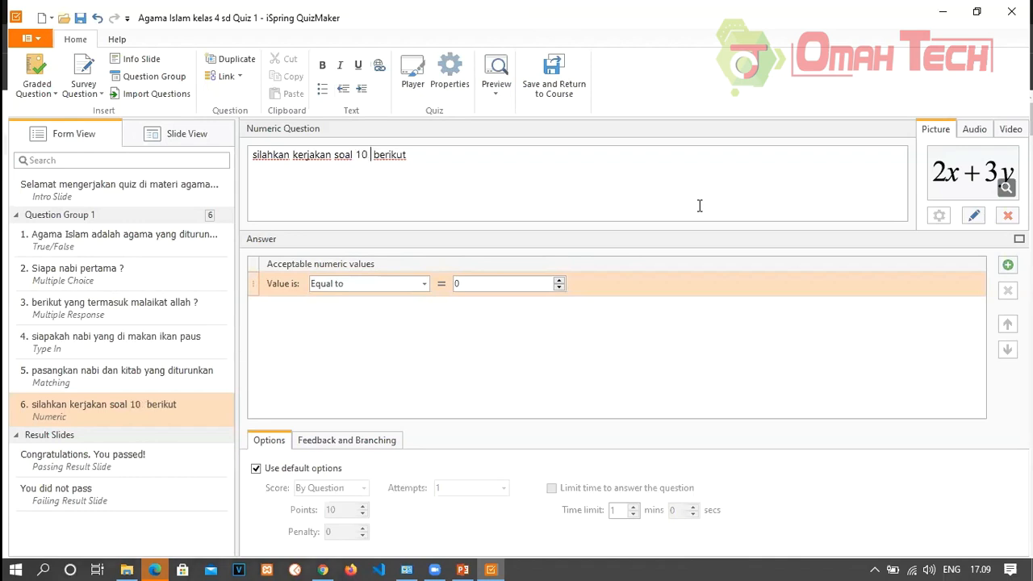
type(" *")
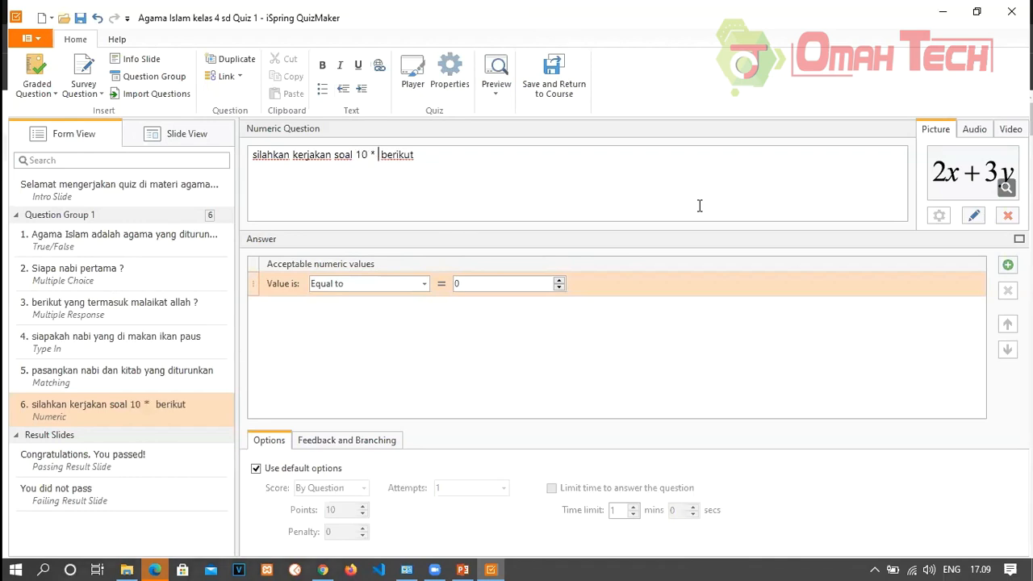
type(" 3")
- Replace the asterisk in the question text with "x" and set the acceptable numeric value to Equal to 30
left_click(405, 284)
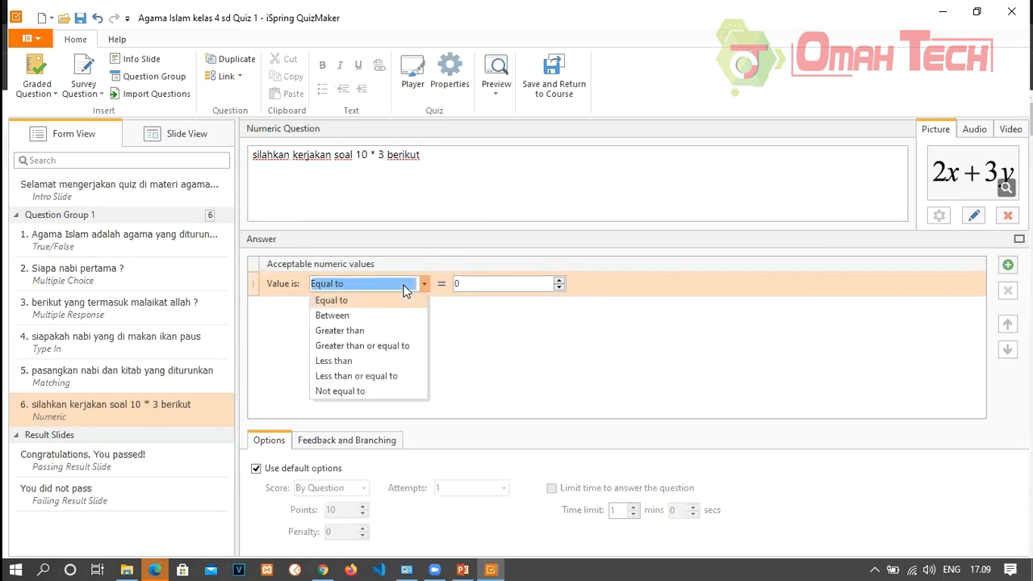
left_click(330, 300)
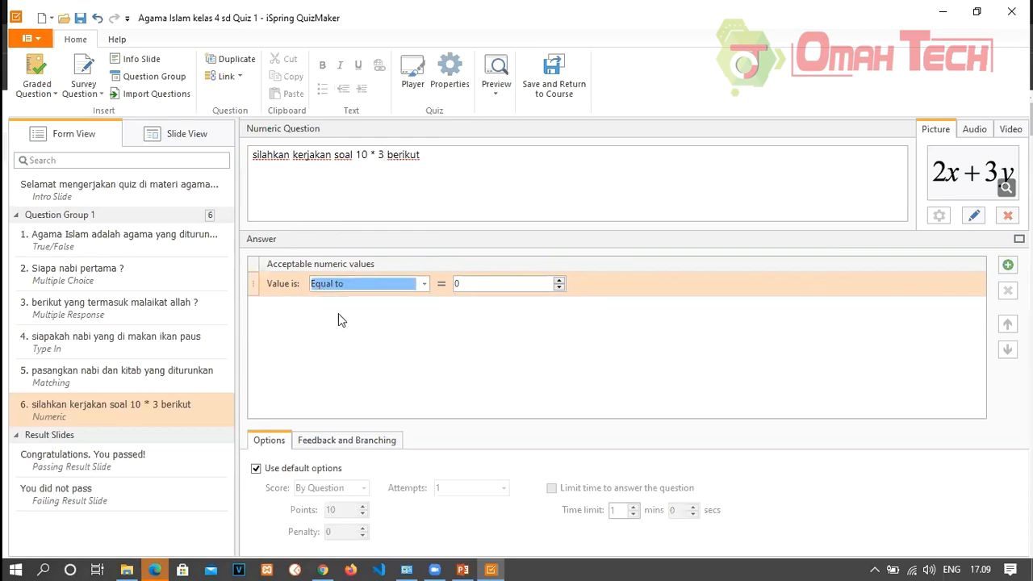
left_click(373, 157)
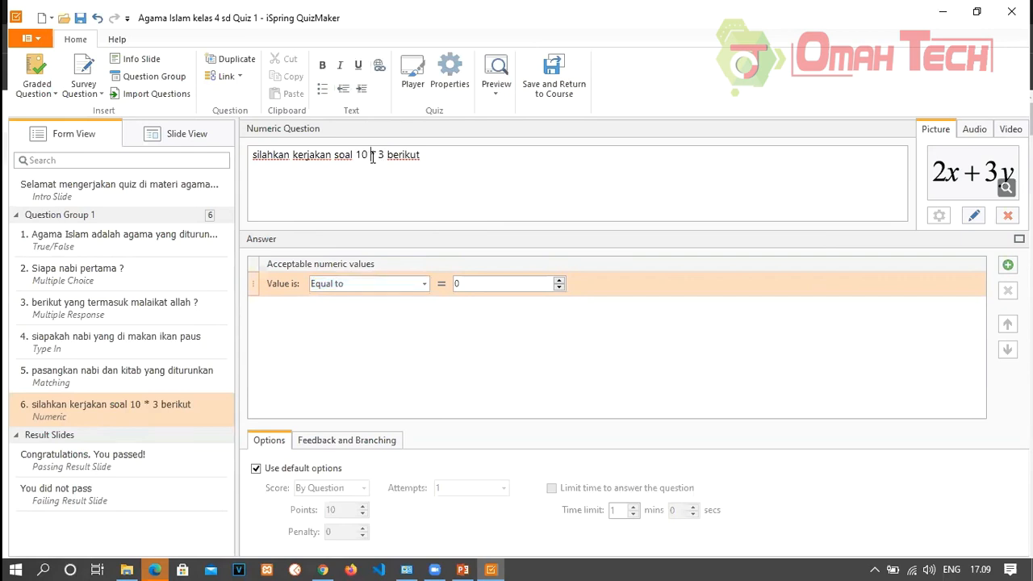
key("Delete")
type("x")
left_click(460, 282)
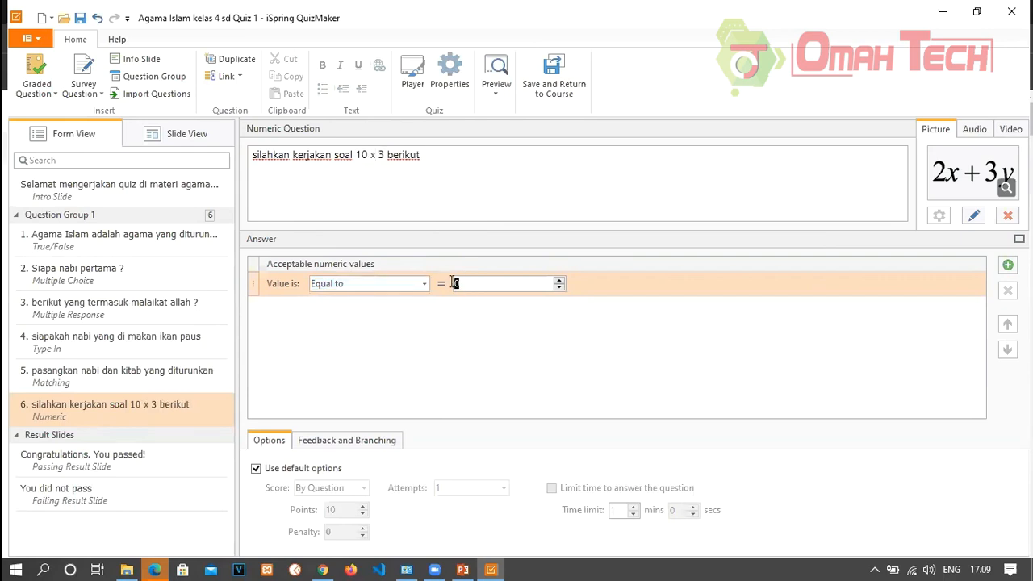
type("30")
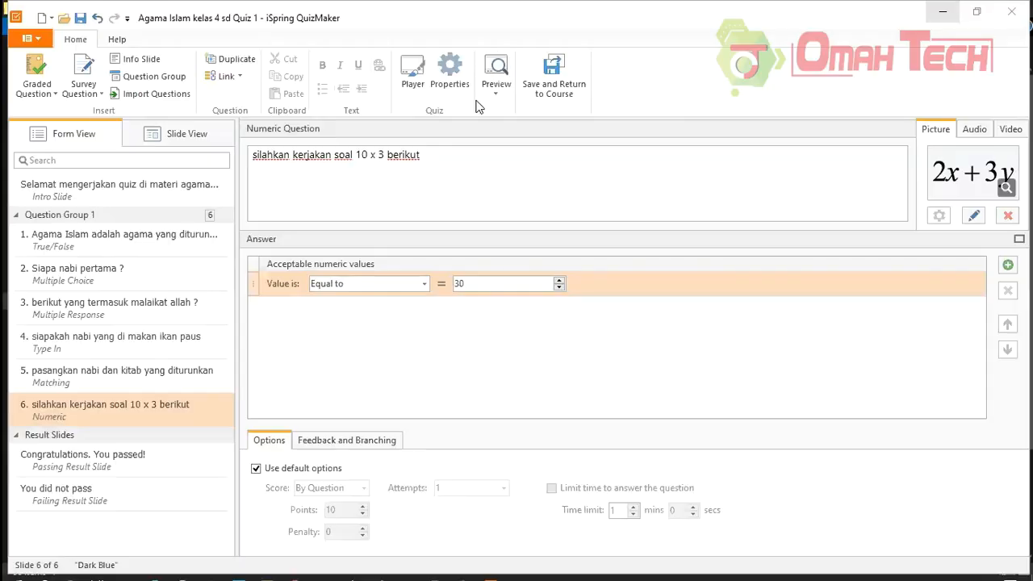
- Preview the whole quiz and start it from the intro slide
left_click(503, 58)
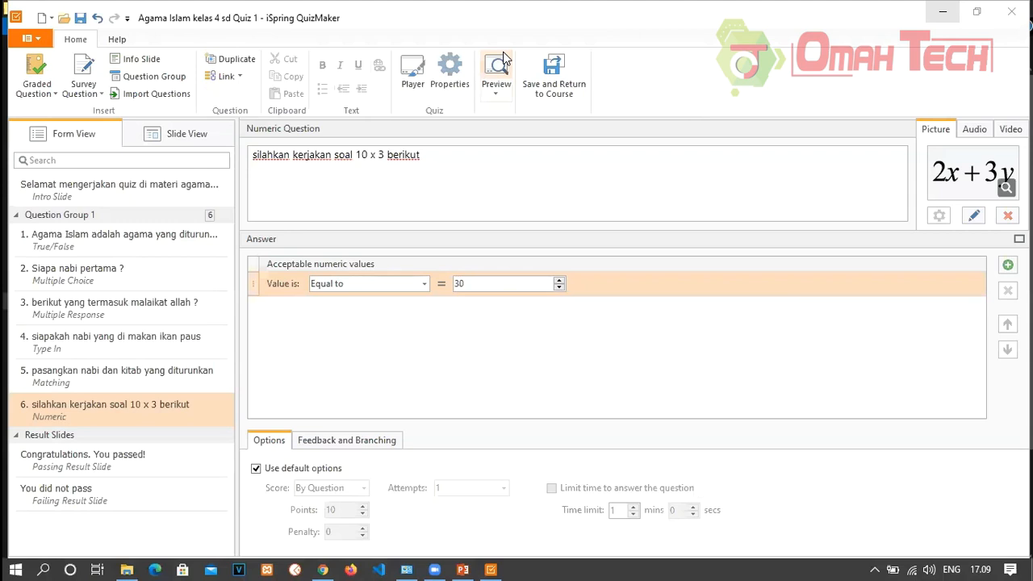
left_click(406, 285)
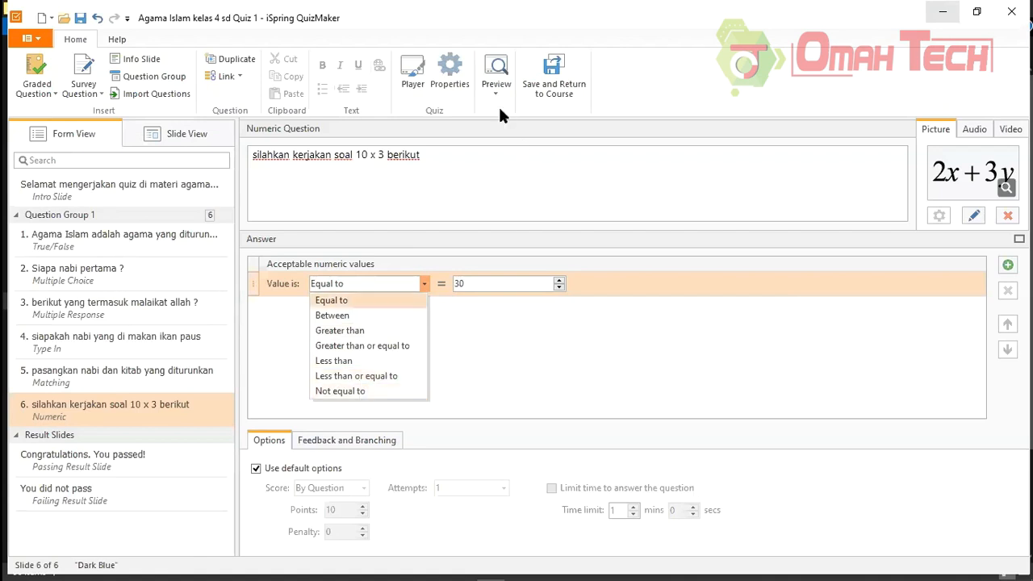
left_click(495, 82)
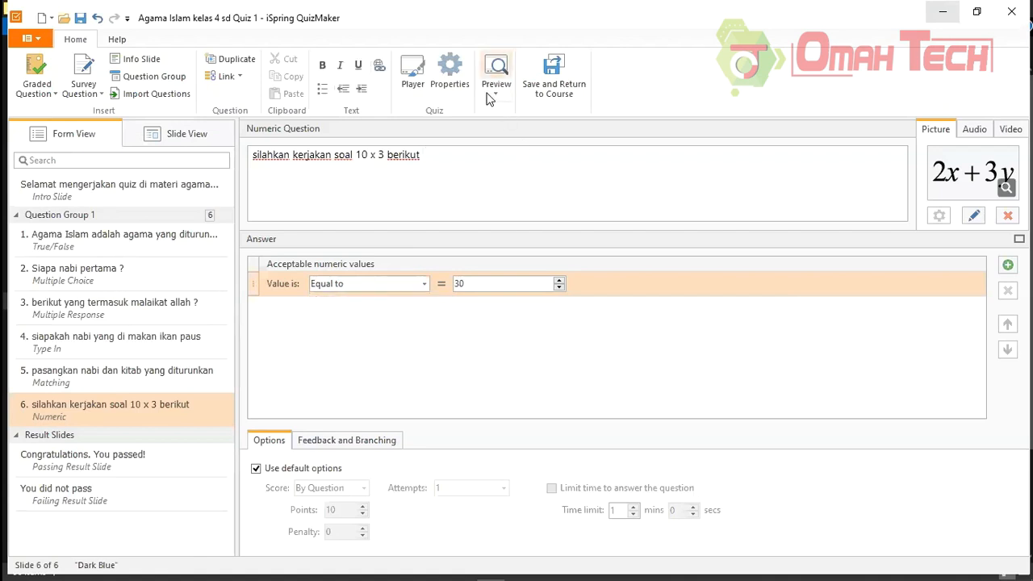
left_click(495, 94)
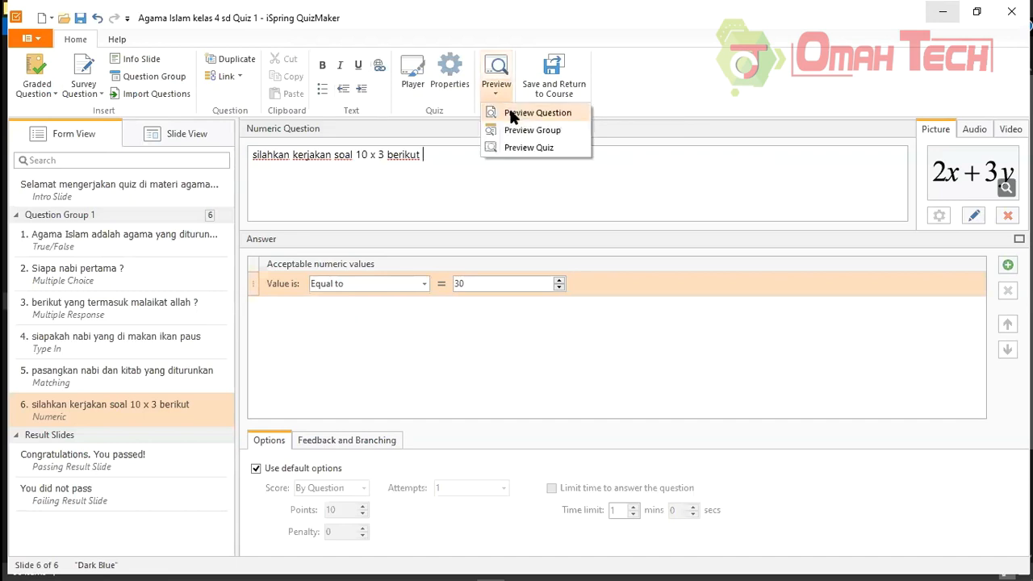
left_click(526, 152)
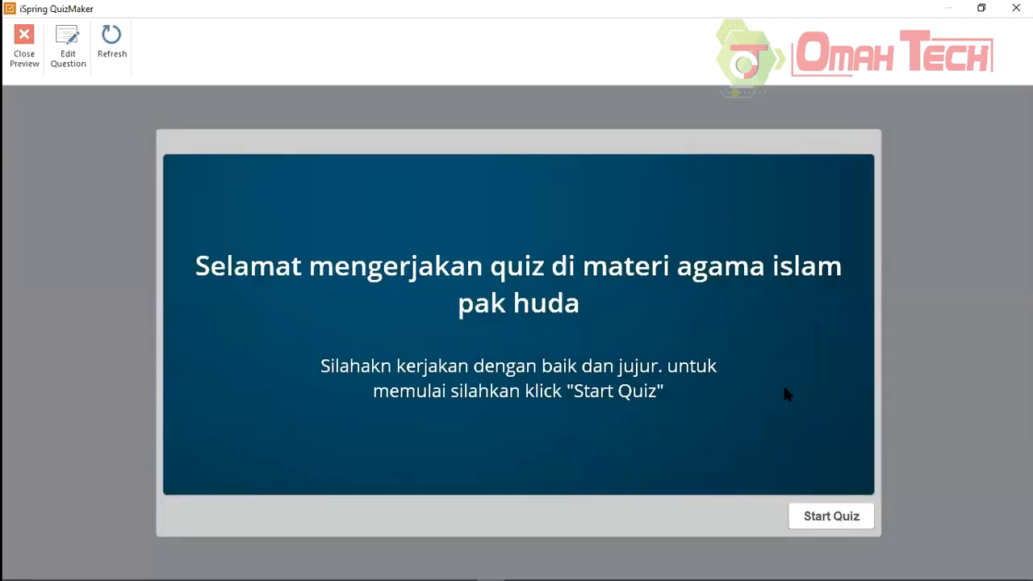
left_click(845, 523)
- Submit False, "nabi harun" and "izrail" as the answers to the first three questions in the preview
left_click(211, 271)
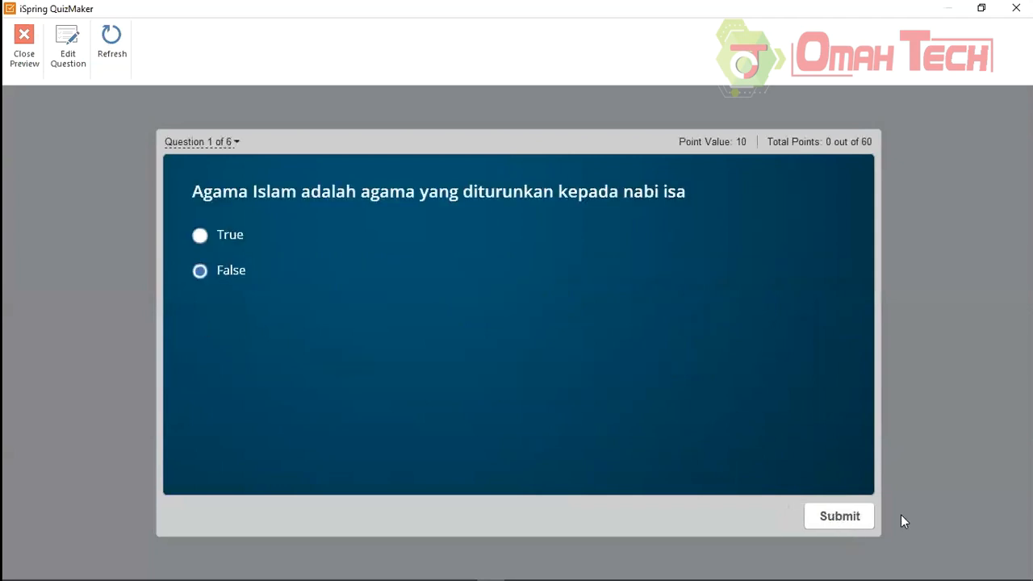
left_click(828, 522)
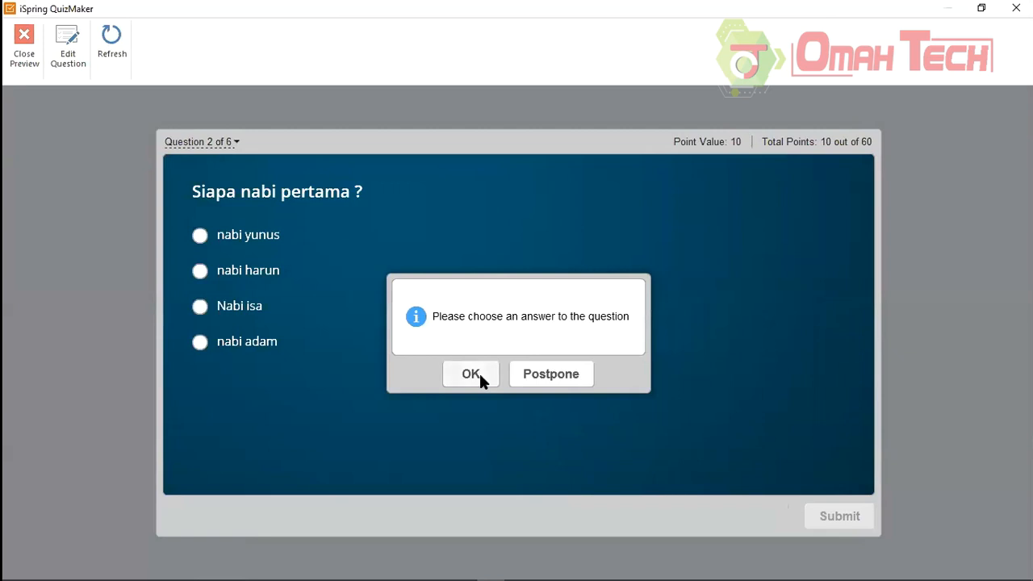
left_click(478, 376)
left_click(244, 279)
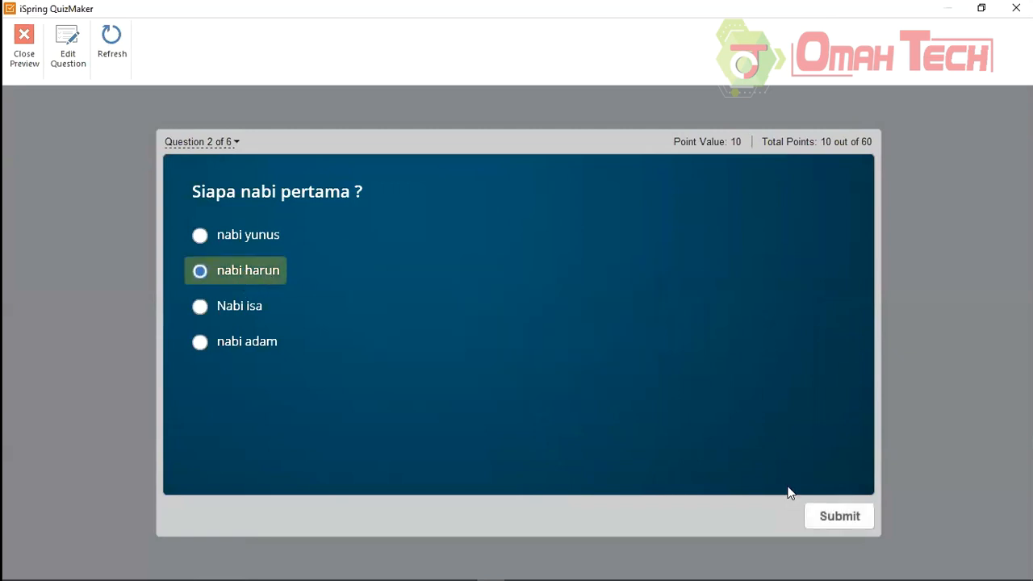
left_click(823, 521)
left_click(201, 270)
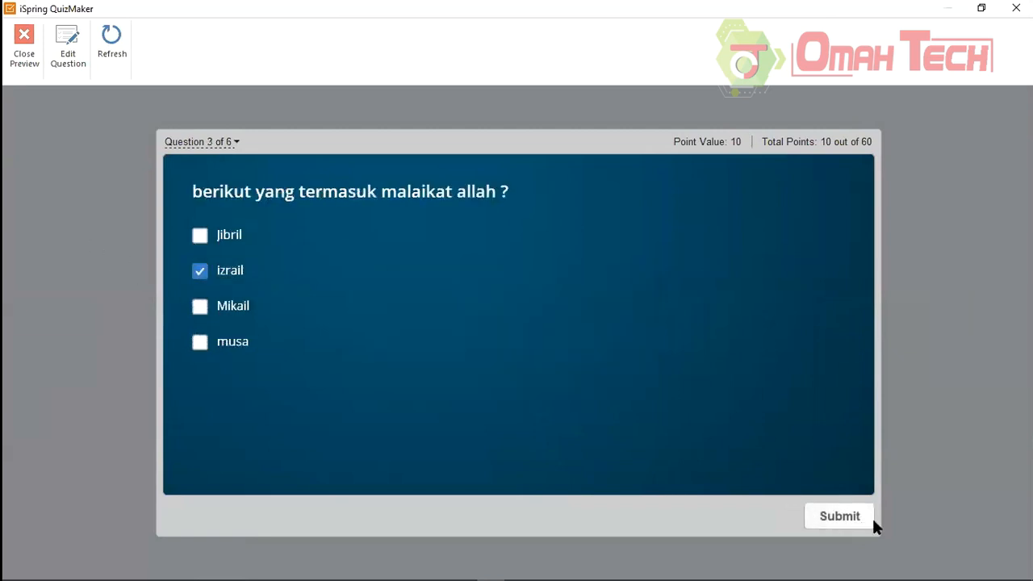
left_click(860, 521)
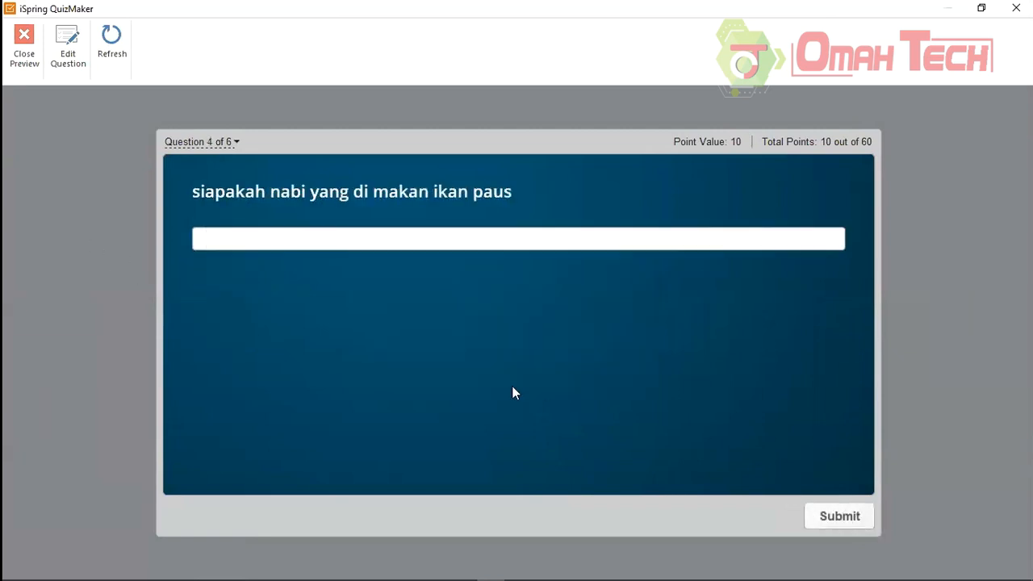
- Answer the question about the prophet eaten by the whale with "yunus" and submit it
left_click(321, 233)
type("yunus")
left_click(853, 516)
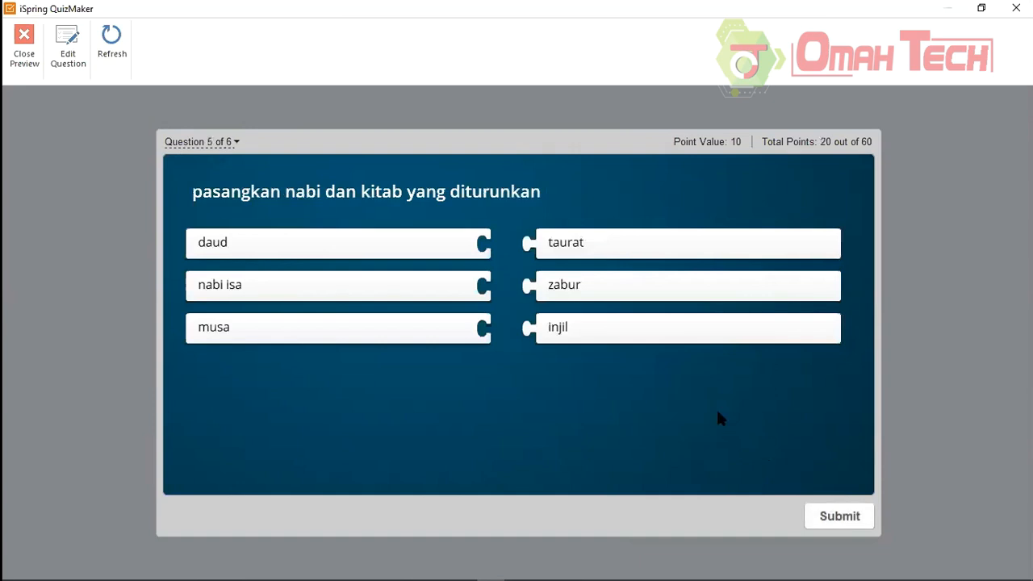
- Pair daud with taurat, nabi isa with zabur and musa with injil, submit the matching and continue to question 6
left_click_drag(606, 332, 507, 287)
left_click_drag(556, 242, 516, 246)
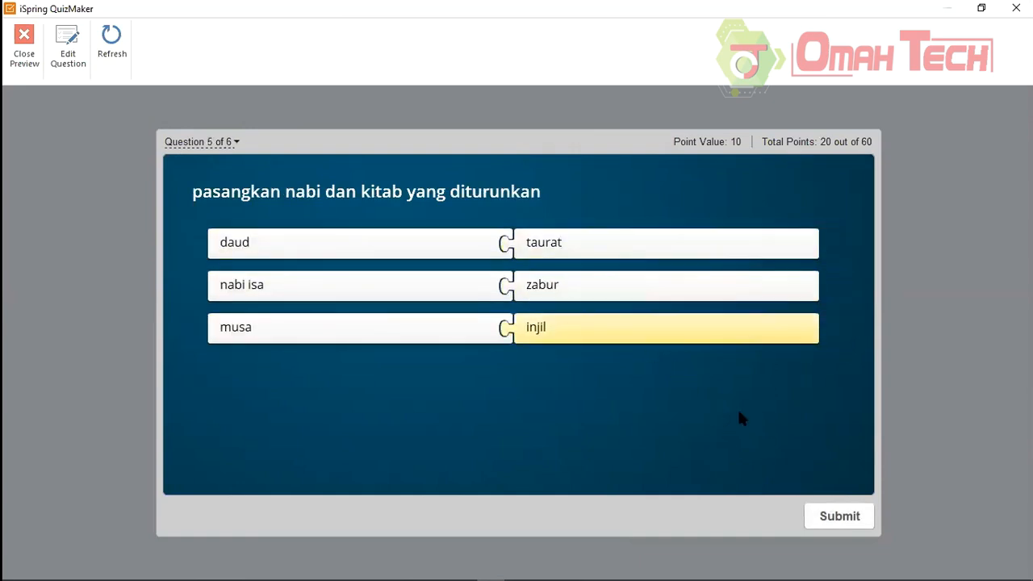
left_click(838, 521)
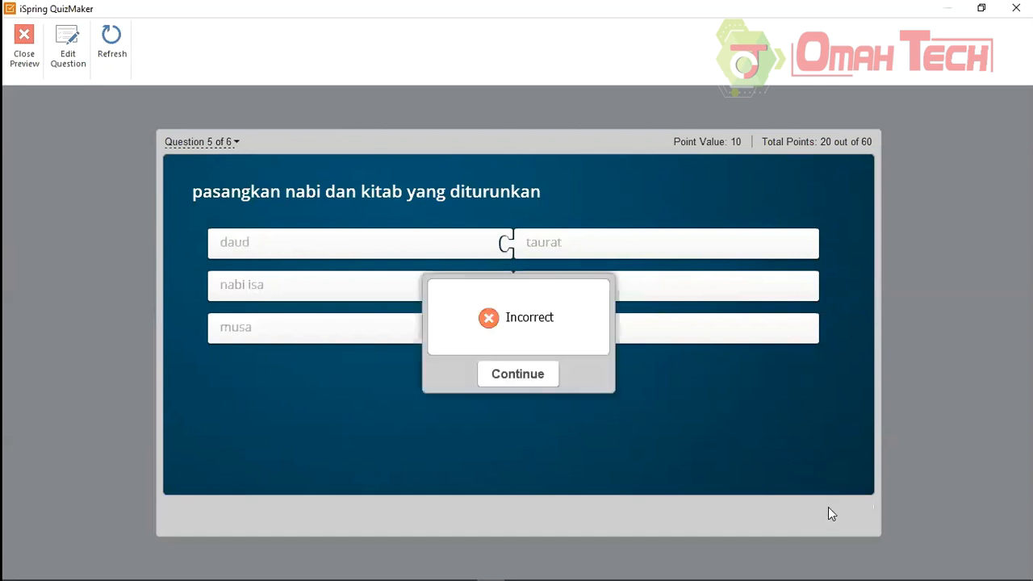
left_click(552, 381)
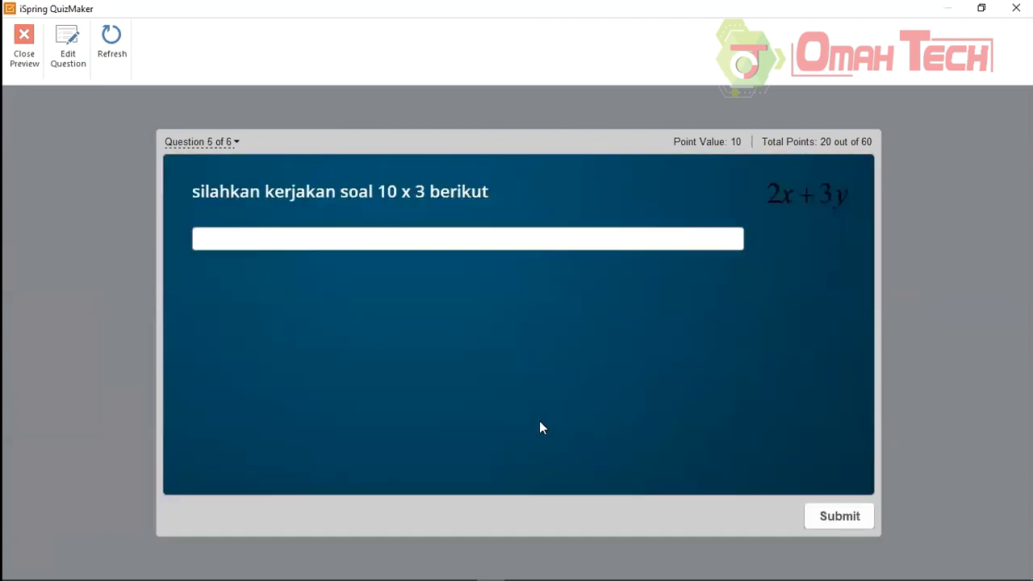
- Enlarge the 2x + 3y equation picture on the previewed numeric question several times, closing the enlarged view each time
mouse_move(23, 562)
left_click(817, 197)
left_click(570, 309)
mouse_move(818, 197)
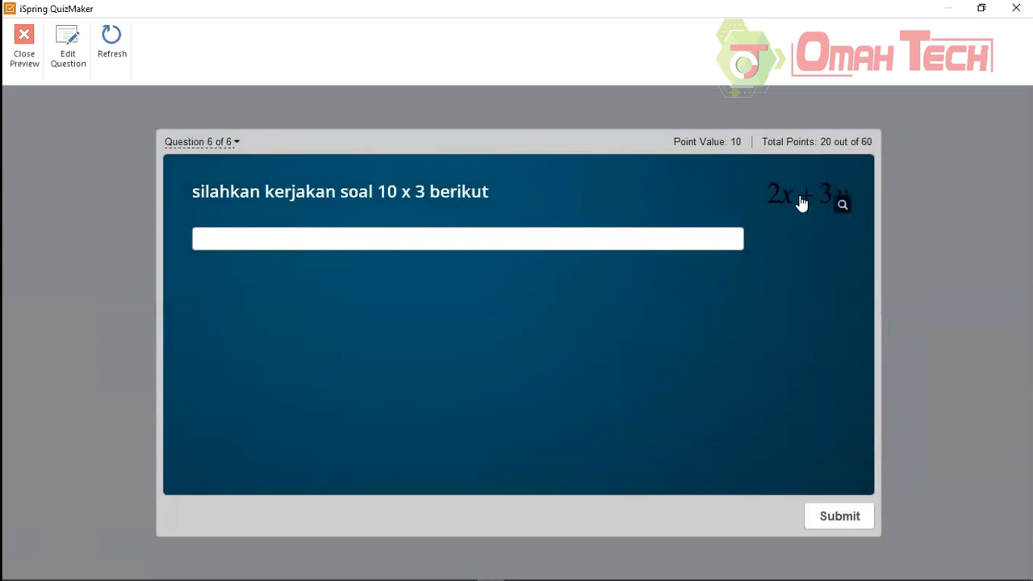
left_click(799, 202)
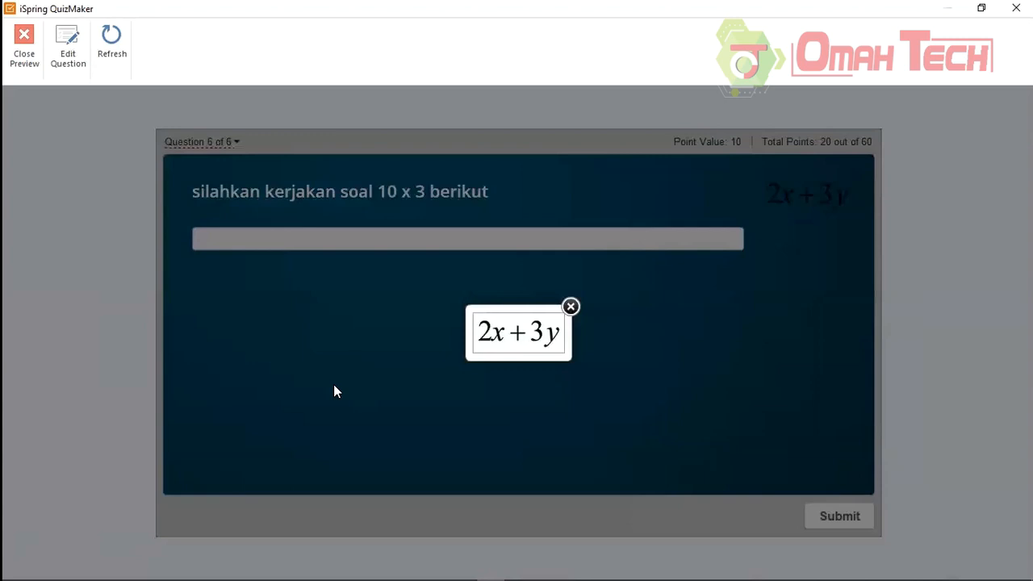
left_click(572, 307)
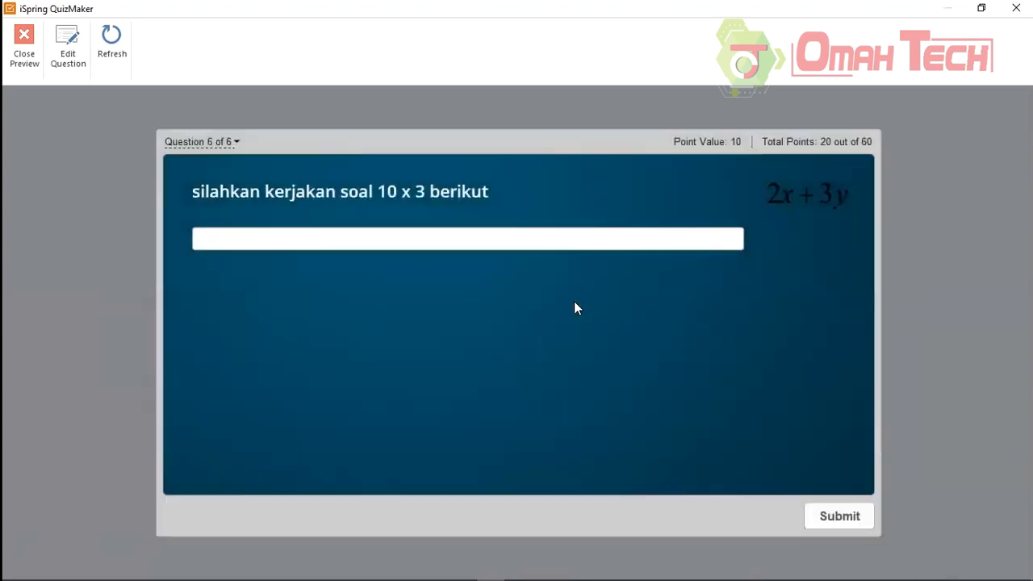
left_click(807, 201)
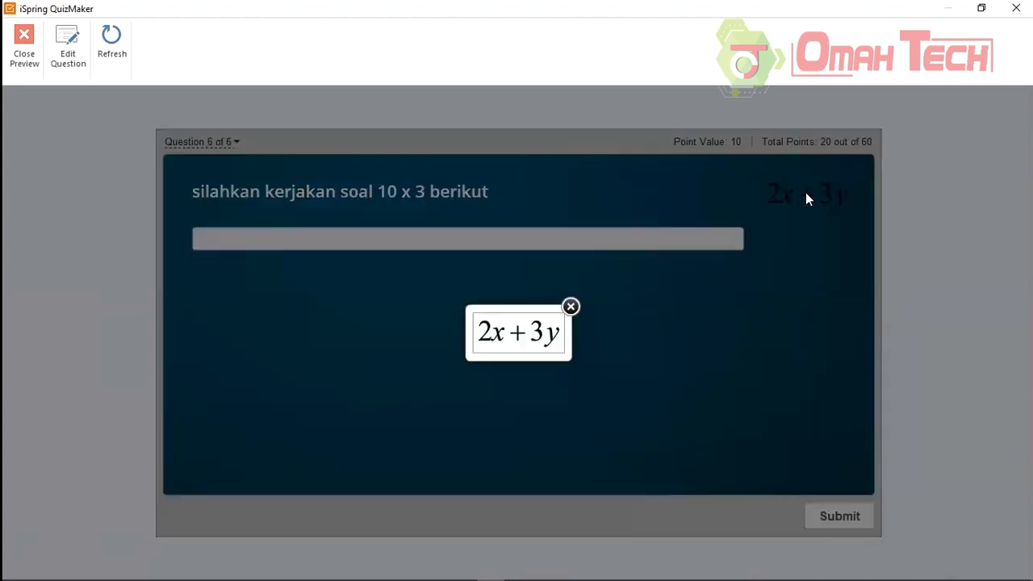
left_click(571, 307)
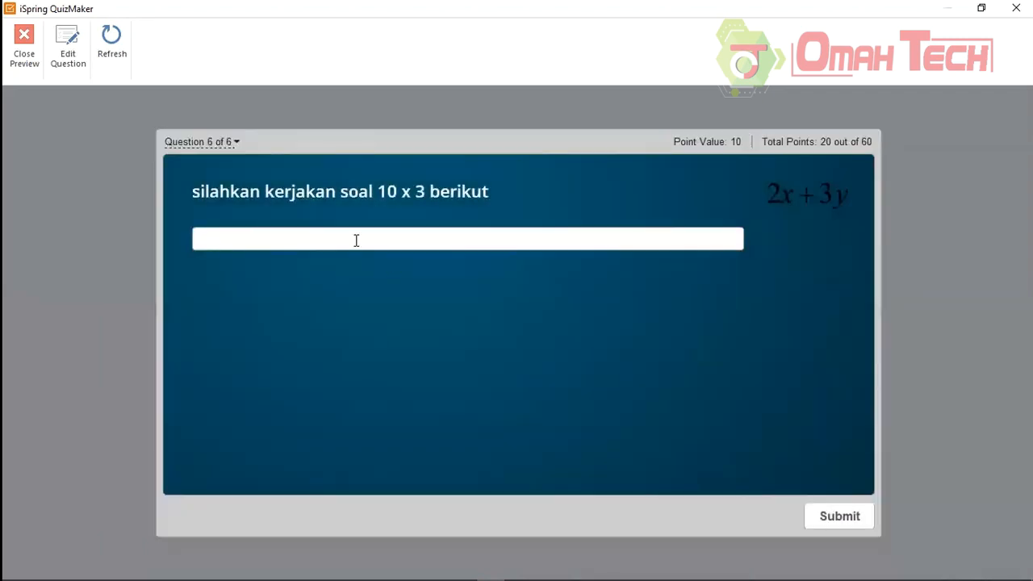
- Submit 30 as the answer to the 10 x 3 question, view the quiz results and close the preview
type("30")
left_click(841, 517)
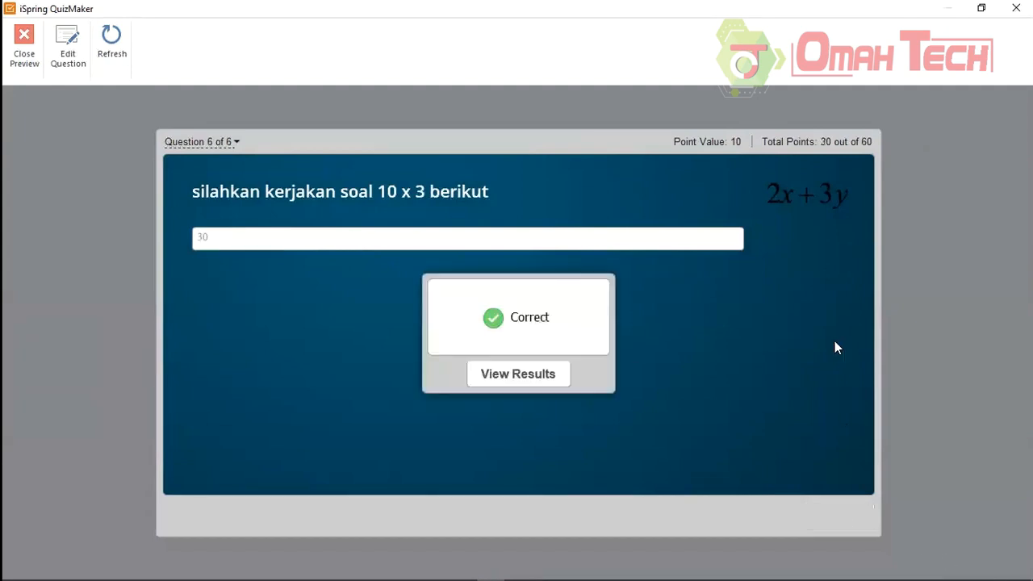
left_click(530, 371)
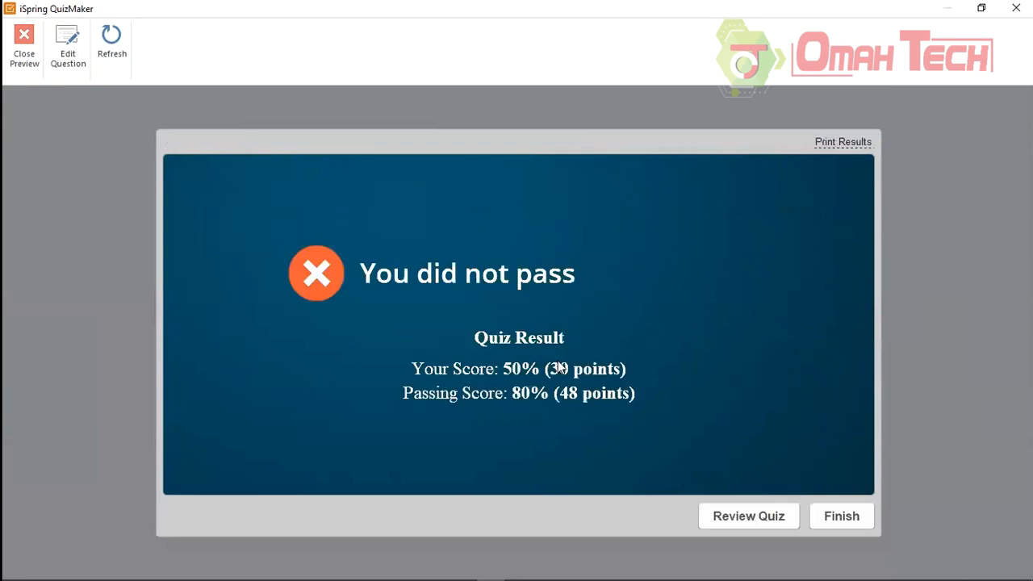
left_click(25, 40)
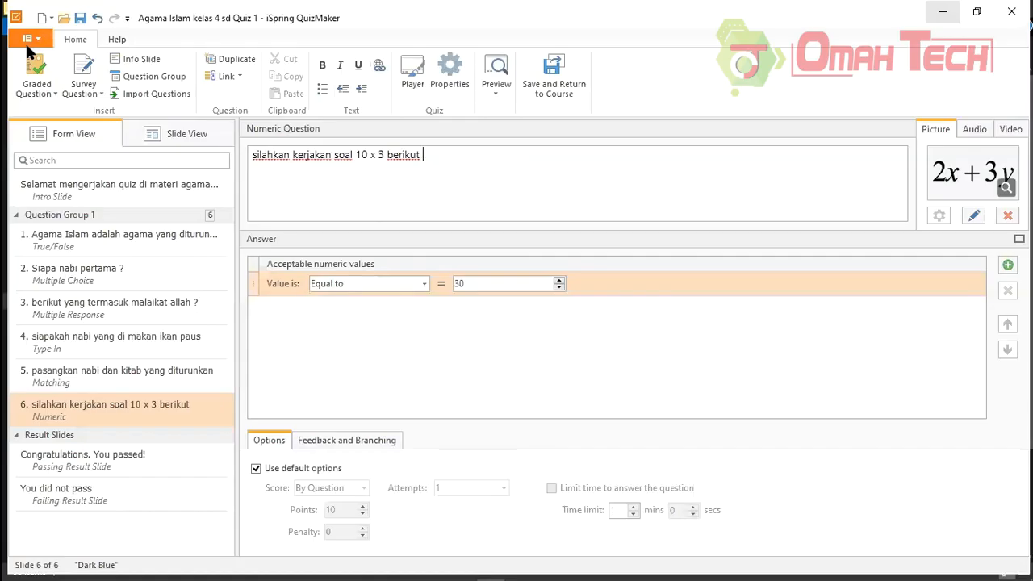
- Add a graded Fill in the Blank question after the numeric question
left_click(27, 92)
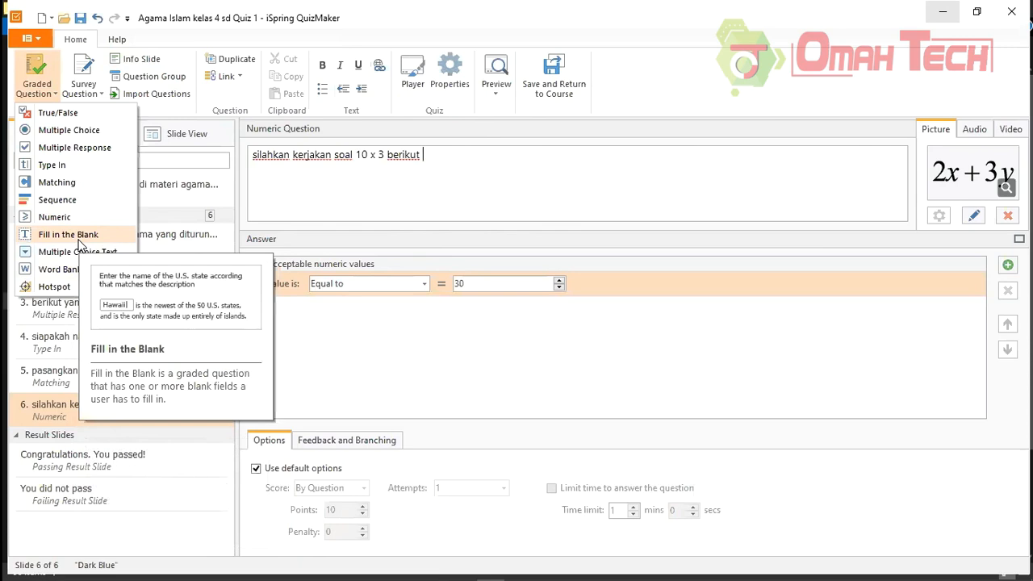
key("Escape")
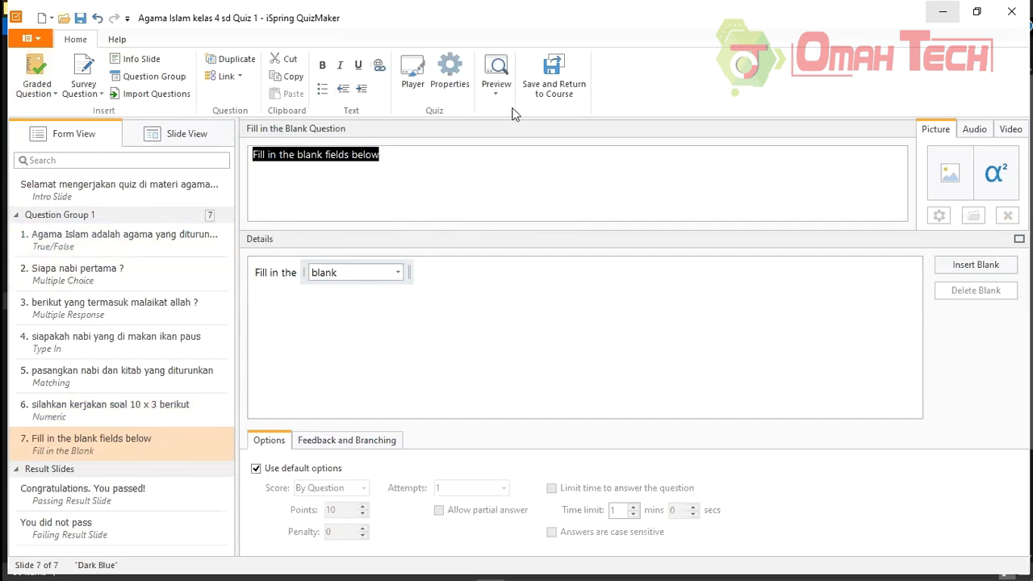
left_click(396, 171)
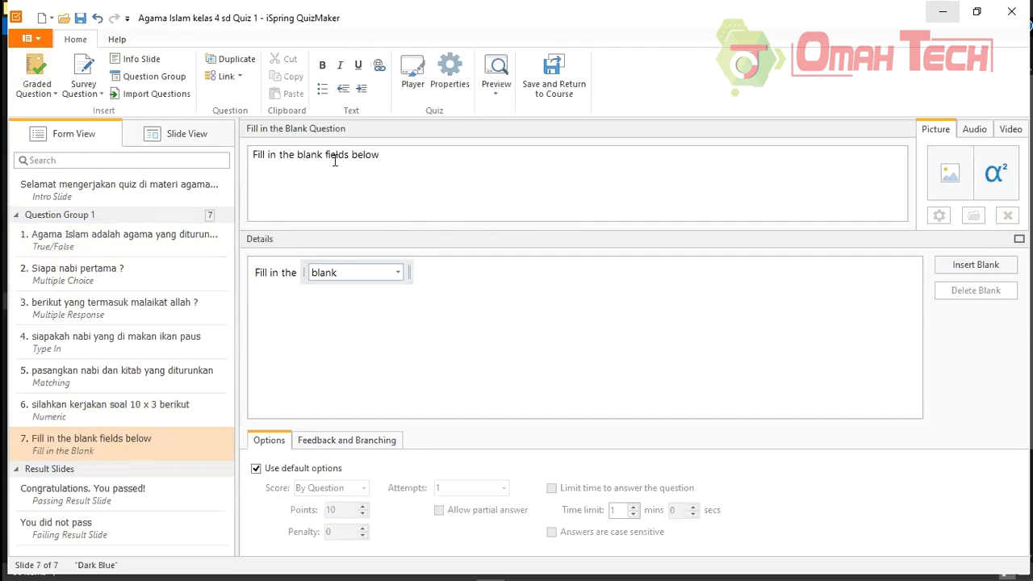
left_click(345, 272)
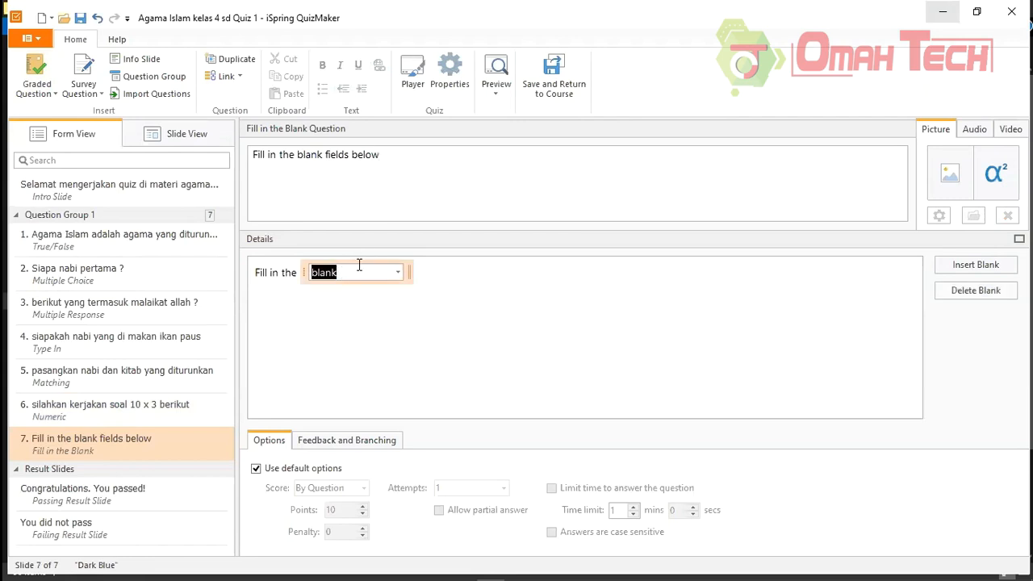
- Replace the fill-in question's text with a short self-introduction giving a person's name and ending "im from jogjakarta"
left_click(390, 151)
left_click_drag(387, 154, 235, 159)
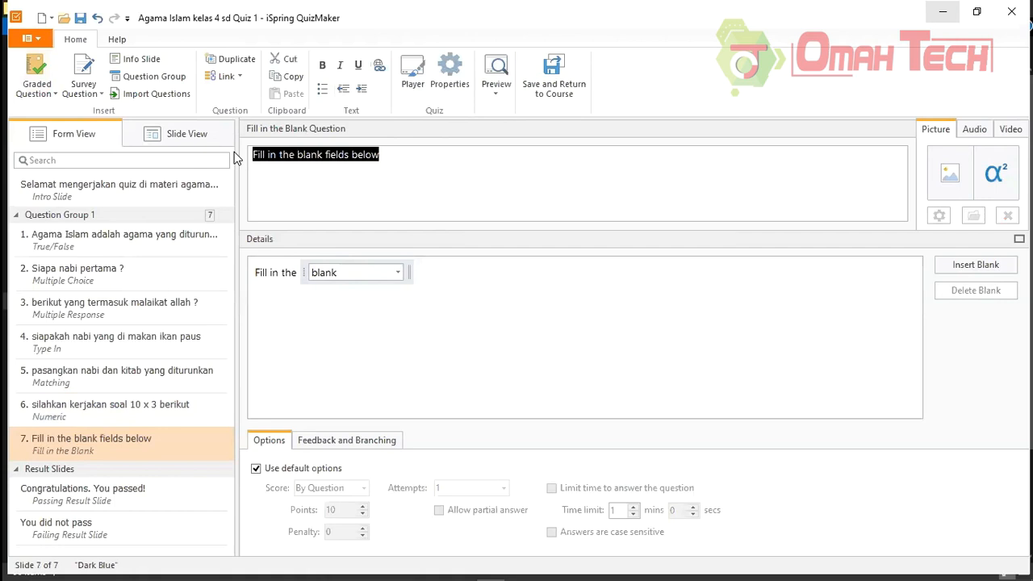
key("Delete")
type("hi")
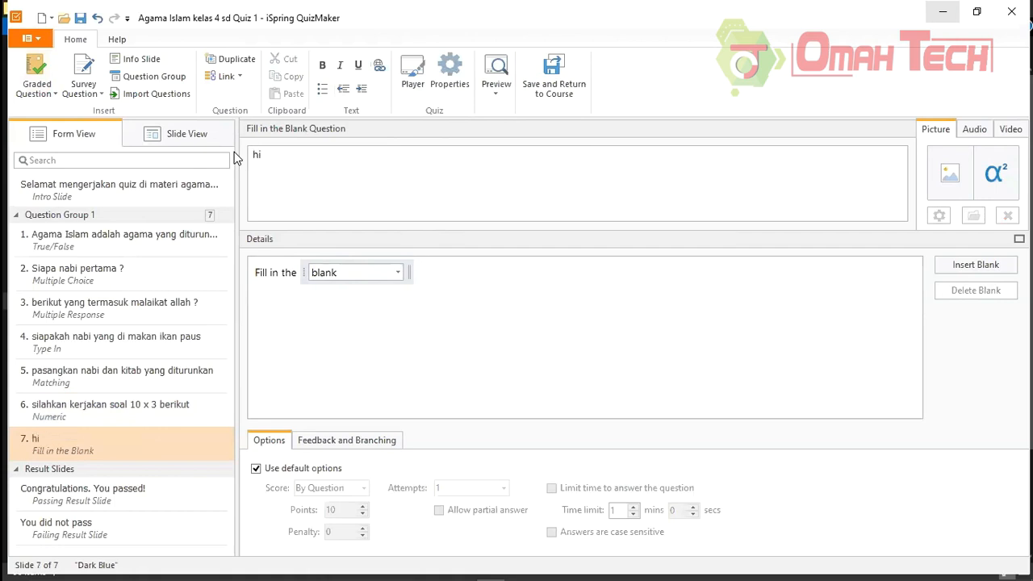
type(" iam")
key("BackSpace")
key("BackSpace")
type("m ikhwan , im")
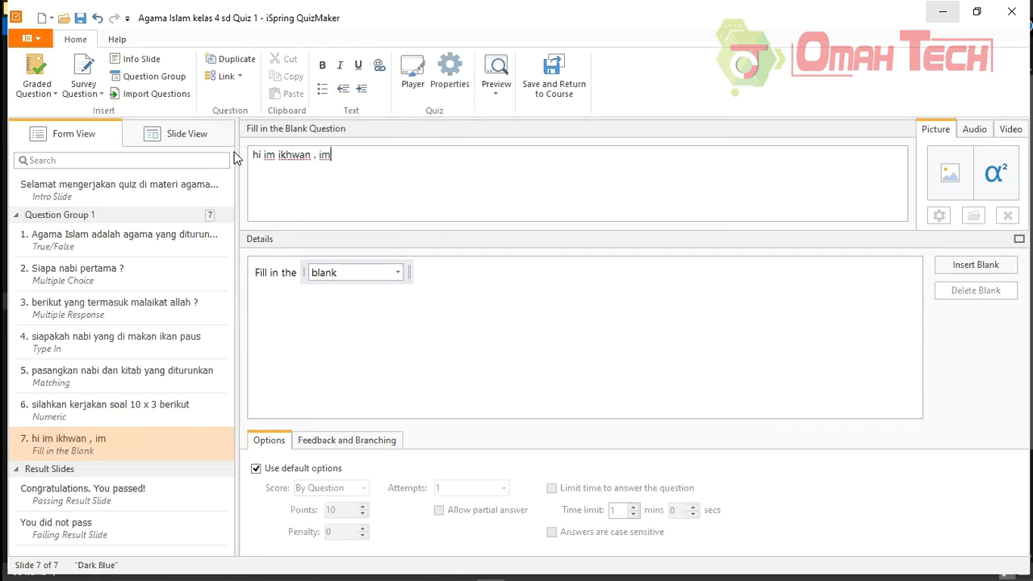
type(" fro")
type("jogja")
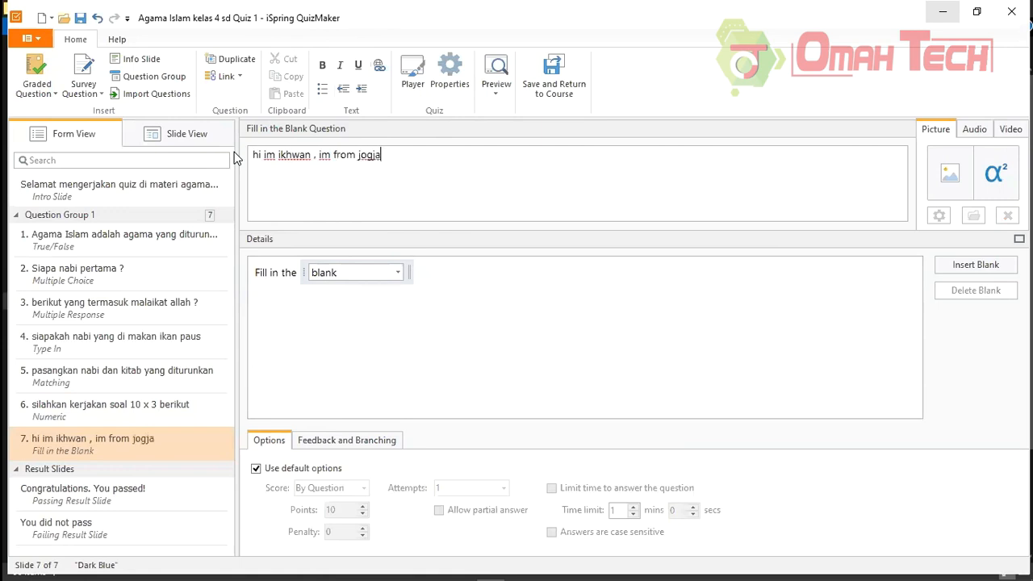
type("karta")
- Replace the accepted answer in the question's blank with "from"
double_click(346, 272)
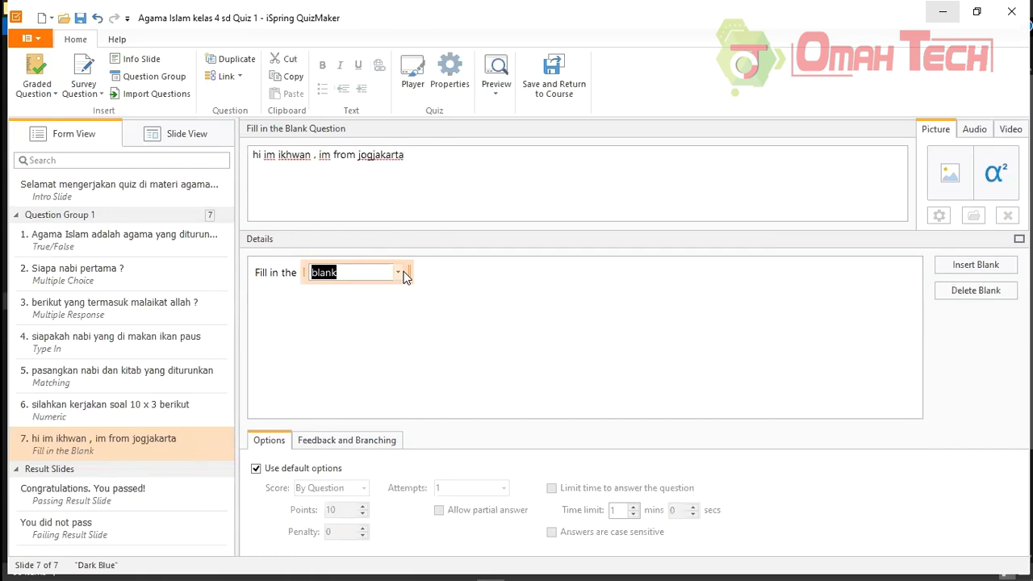
left_click(398, 272)
double_click(350, 272)
left_click(355, 272)
key("BackSpace")
key("BackSpace")
key("BackSpace")
key("BackSpace")
key("BackSpace")
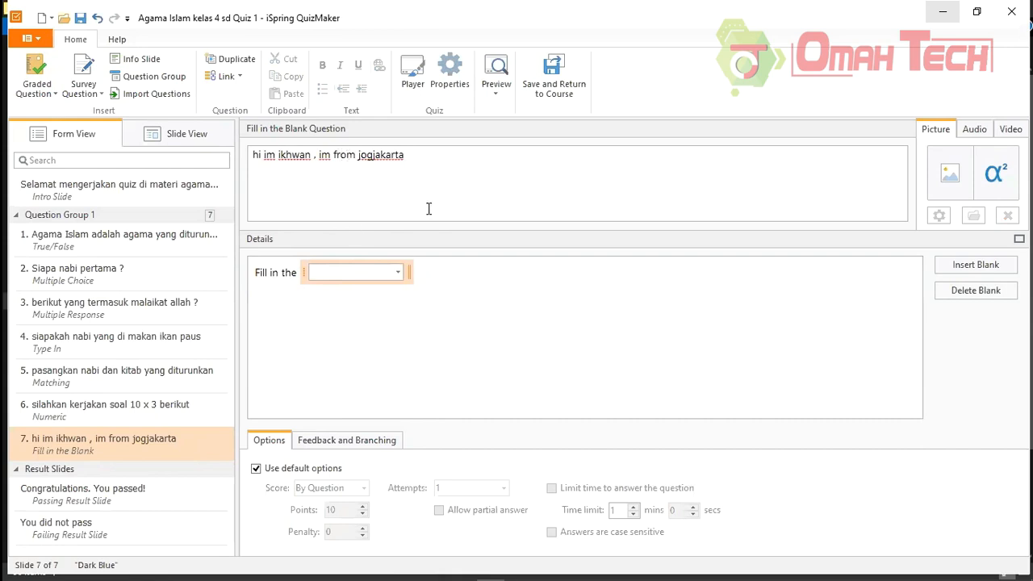
type("from")
- Preview the fill-in question on its own, return to the editor and delete that question from the quiz
left_click(325, 449)
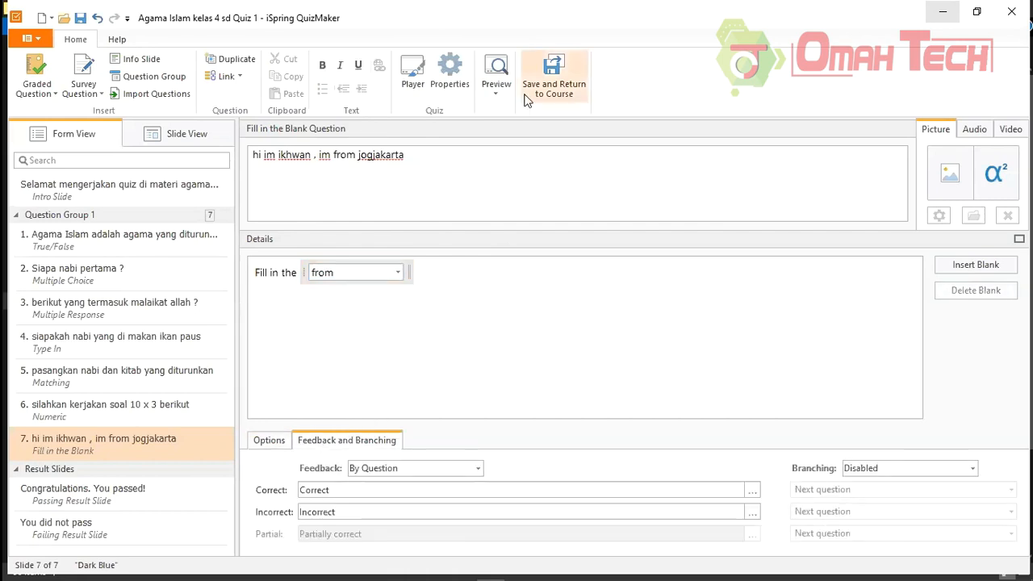
left_click(495, 90)
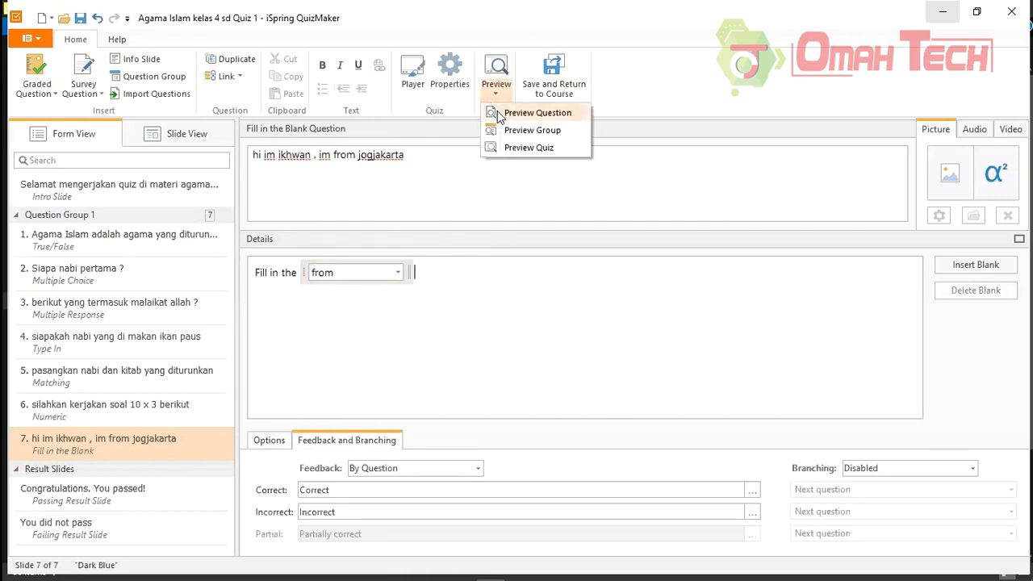
left_click(498, 112)
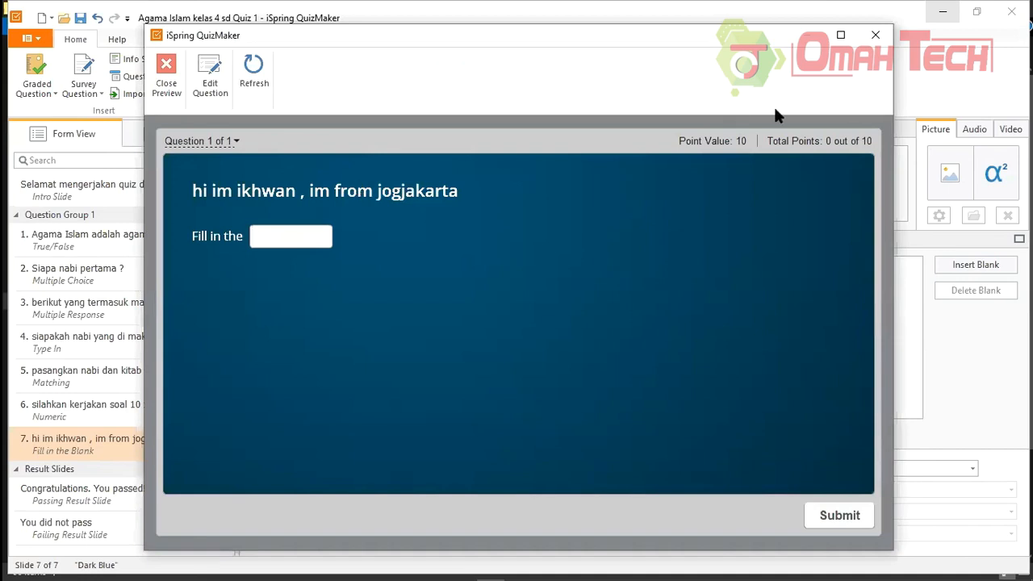
left_click(205, 81)
right_click(113, 444)
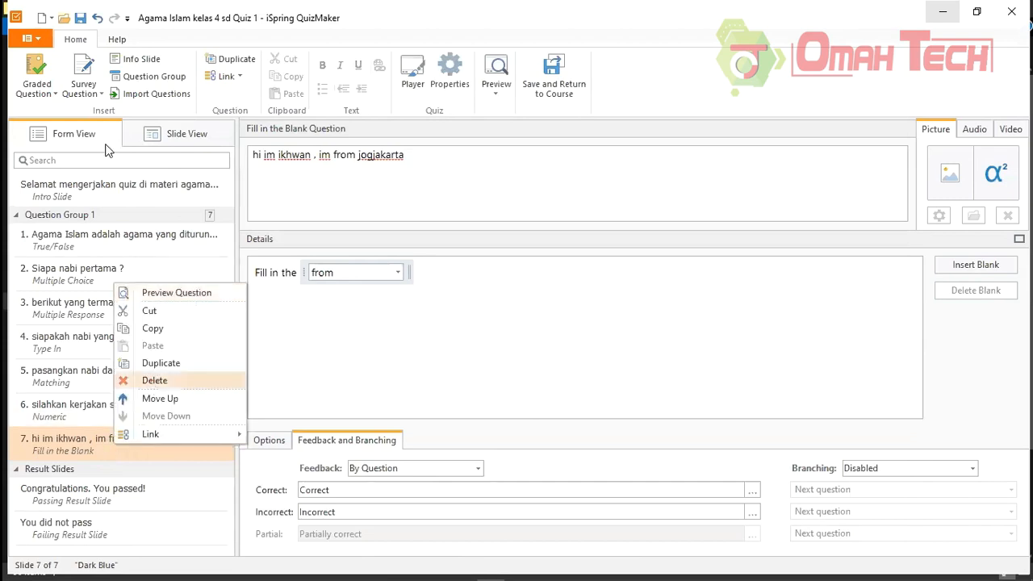
left_click(153, 380)
- Add a new graded Fill in the Blank question and preview it with its default text
left_click(28, 90)
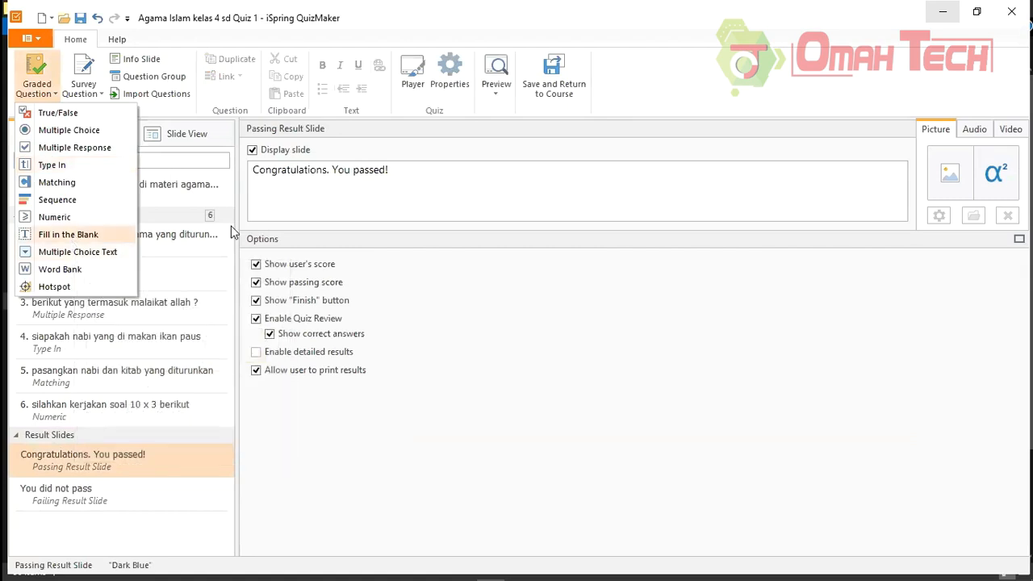
left_click(68, 234)
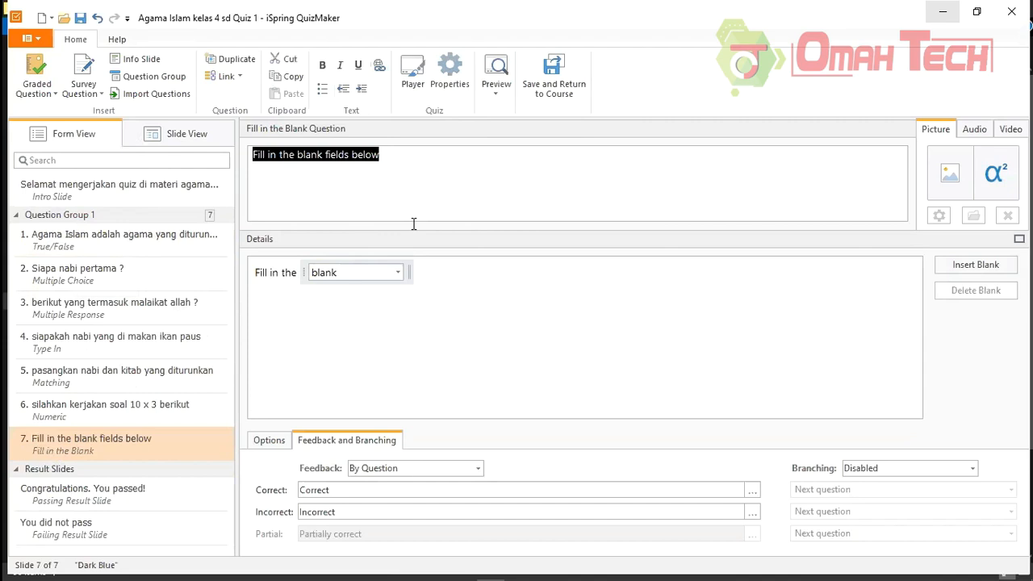
left_click(497, 85)
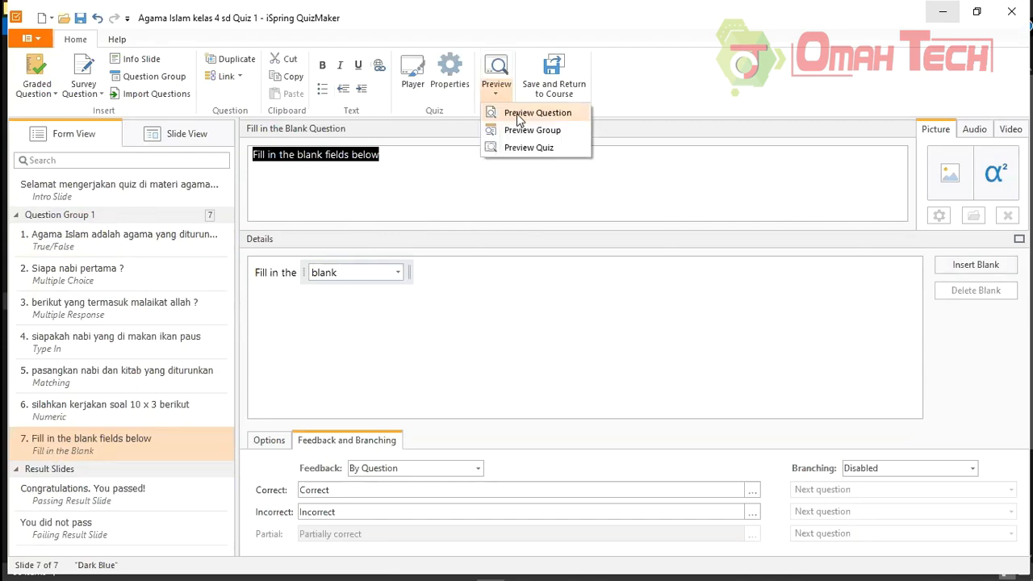
left_click(519, 117)
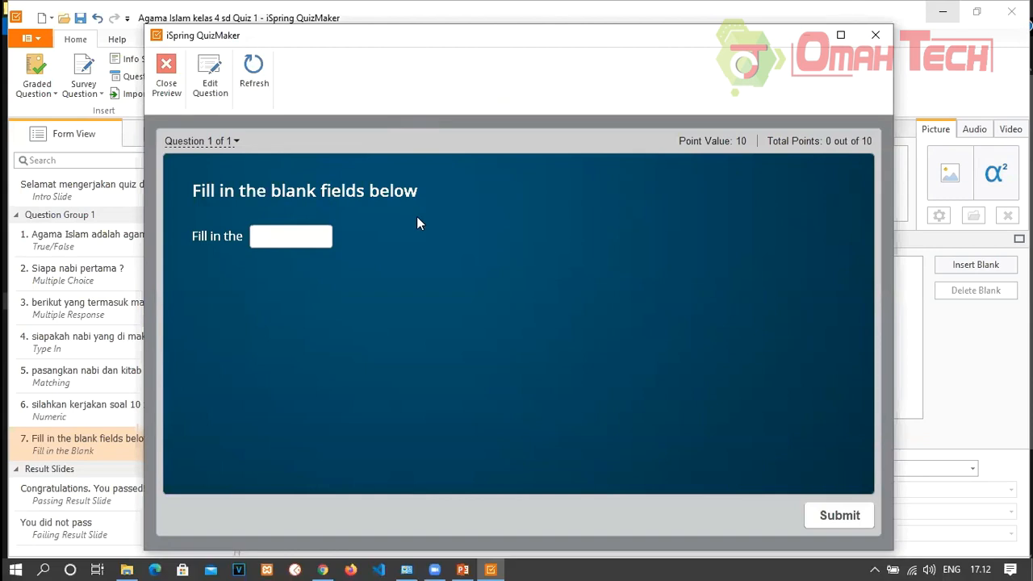
left_click(166, 84)
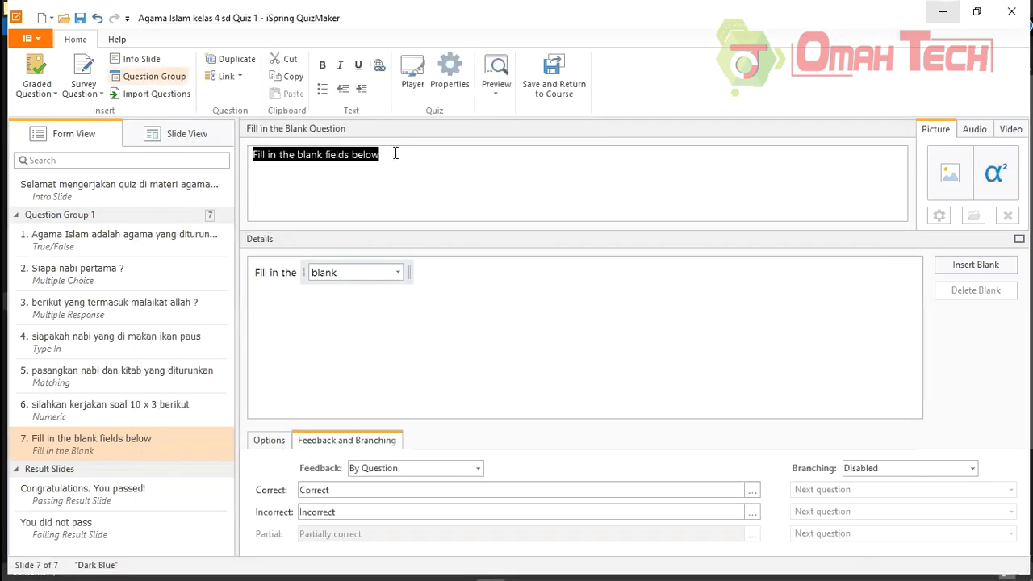
- Replace the new question's text with a greeting that introduces a person by name and ends "i am ....... yogyakarta"
left_click(234, 159)
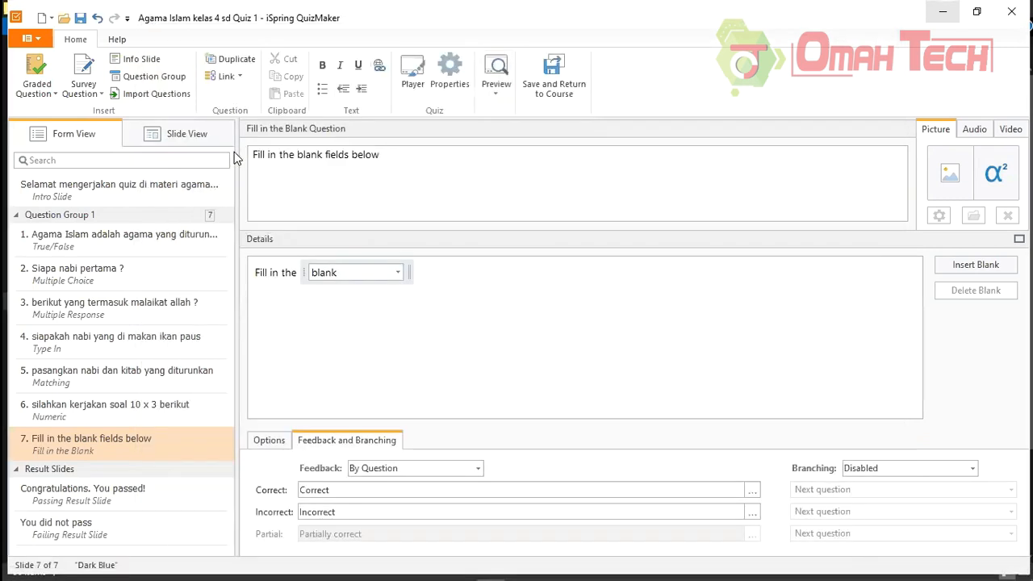
key("ctrl+a")
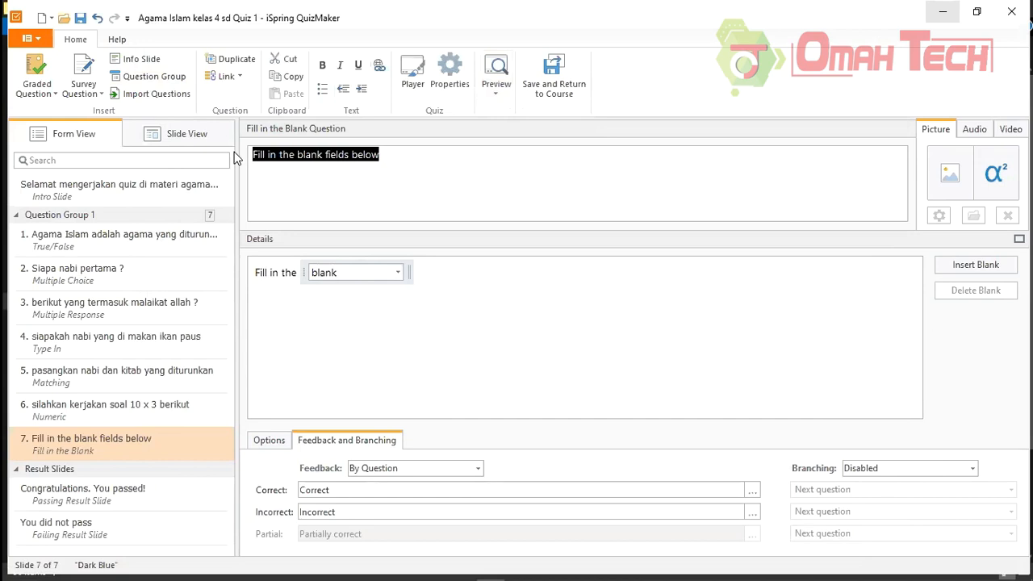
key("Delete")
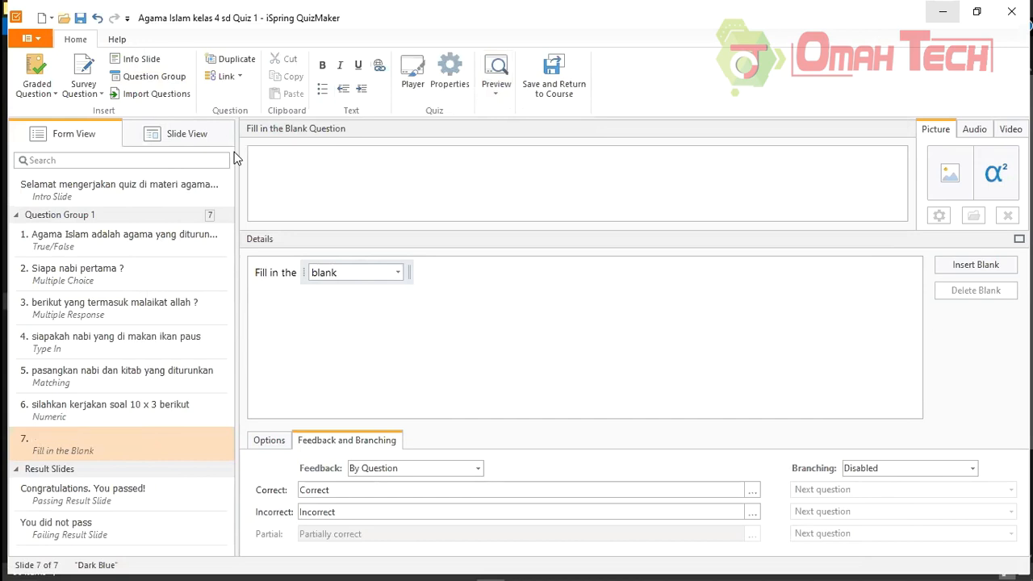
type("hello i am ikhwan , i am ..")
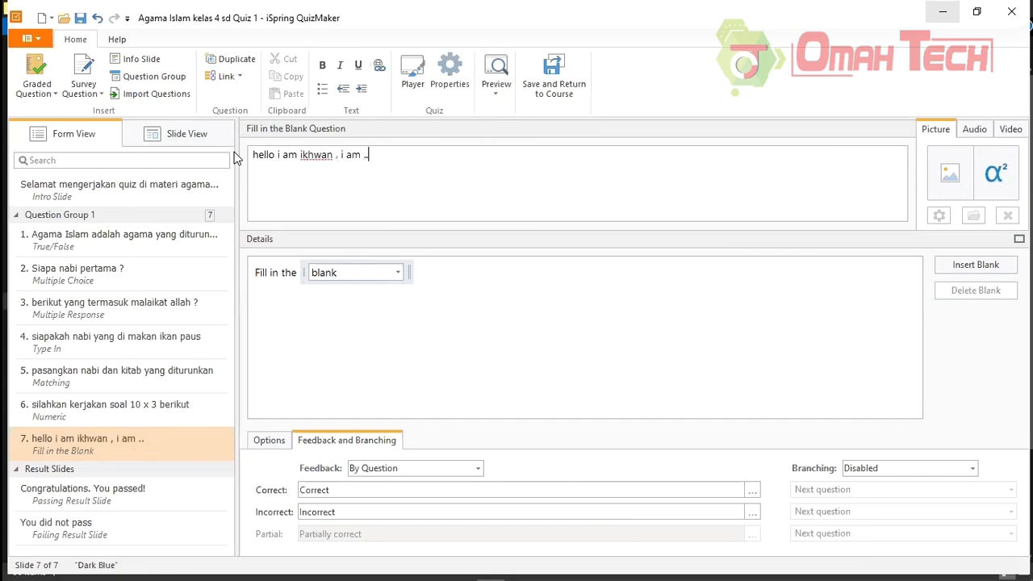
type("..... yogyakarta")
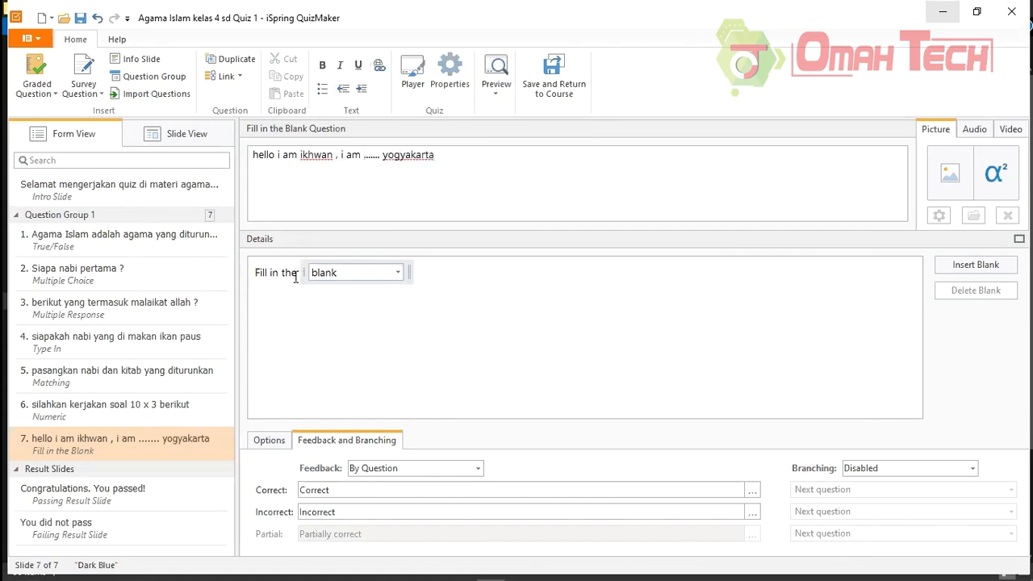
- Change the details text before the blank to "kata yang hilang adalah" and set the blank's accepted answer to "from"
left_click_drag(297, 275, 251, 278)
type("kata")
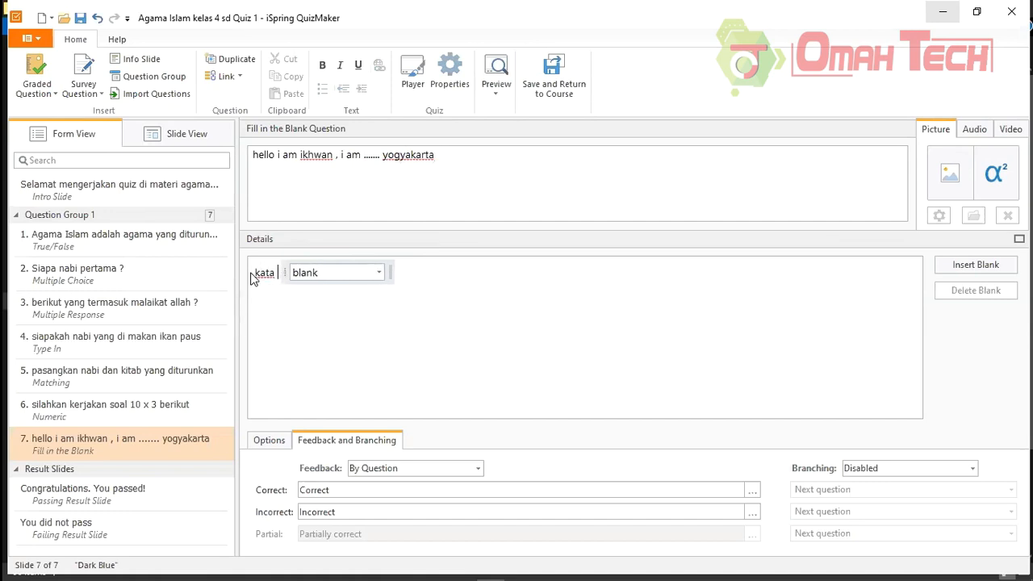
type(" yang hilang adalah")
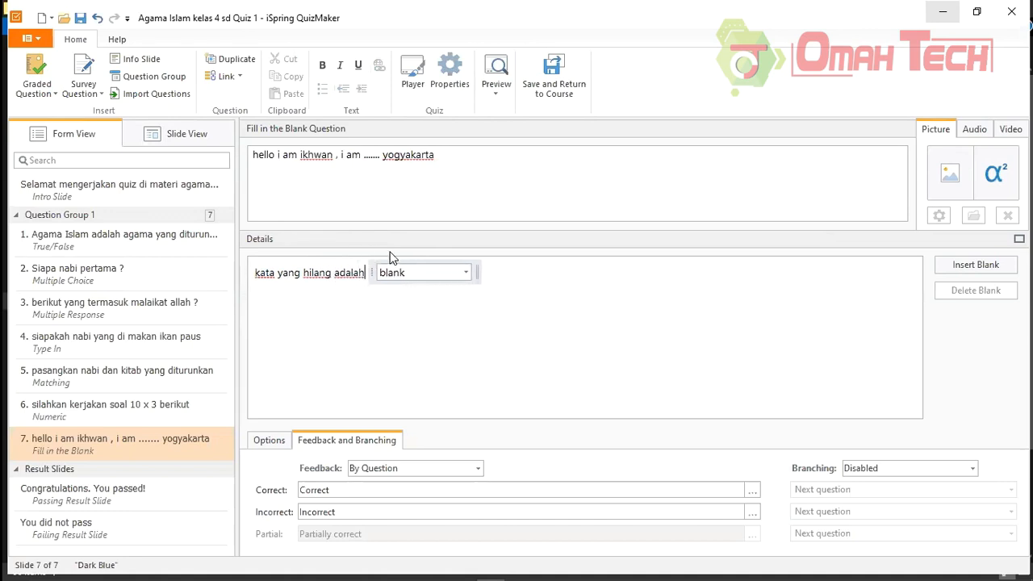
double_click(412, 272)
left_click(412, 272)
double_click(411, 272)
type("from")
- Preview the fill-in question, submit "from" as the missing word and close the preview
left_click(501, 87)
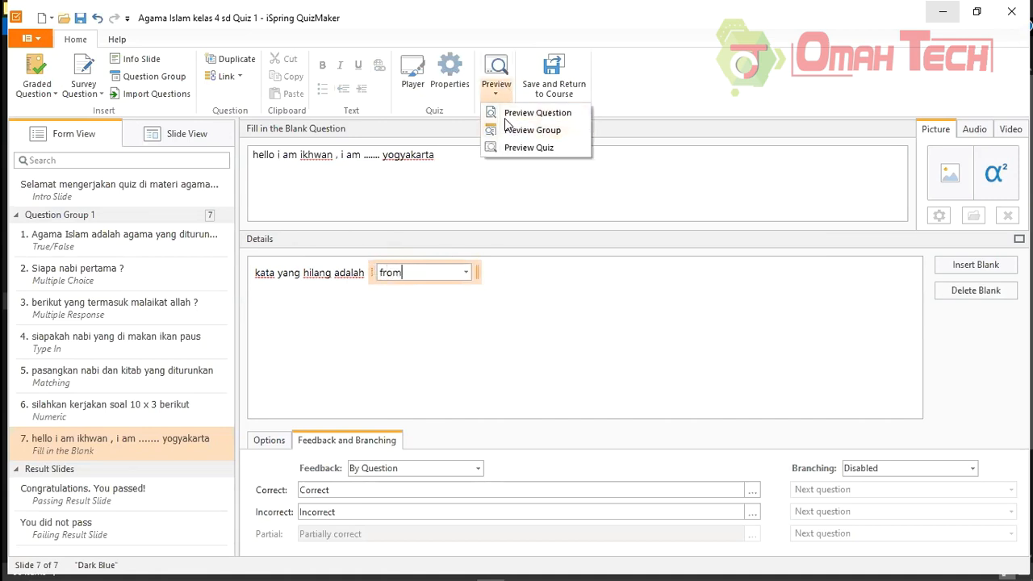
left_click(506, 110)
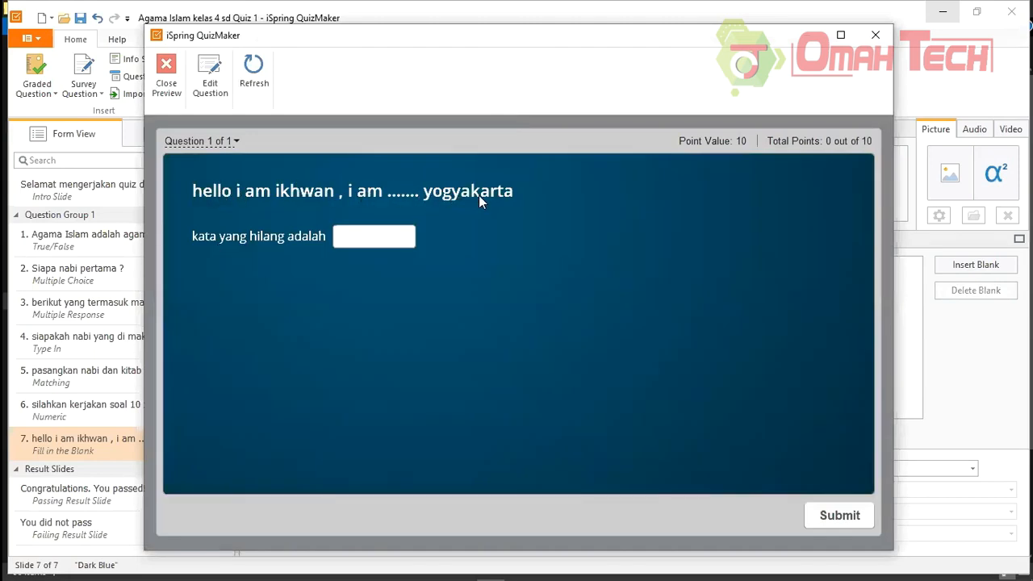
left_click(372, 240)
type("from")
left_click(824, 525)
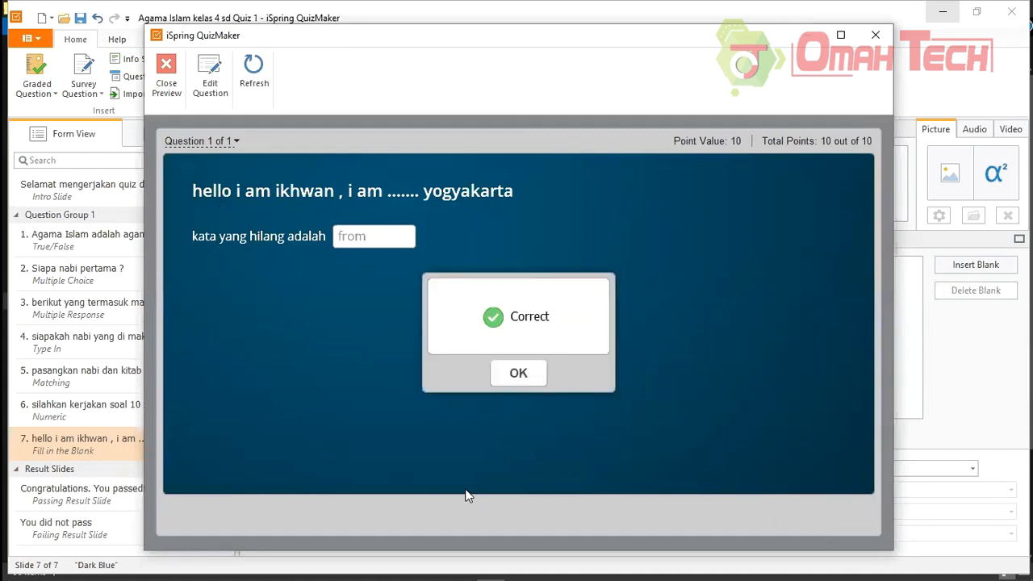
left_click(528, 380)
left_click(166, 74)
left_click(549, 294)
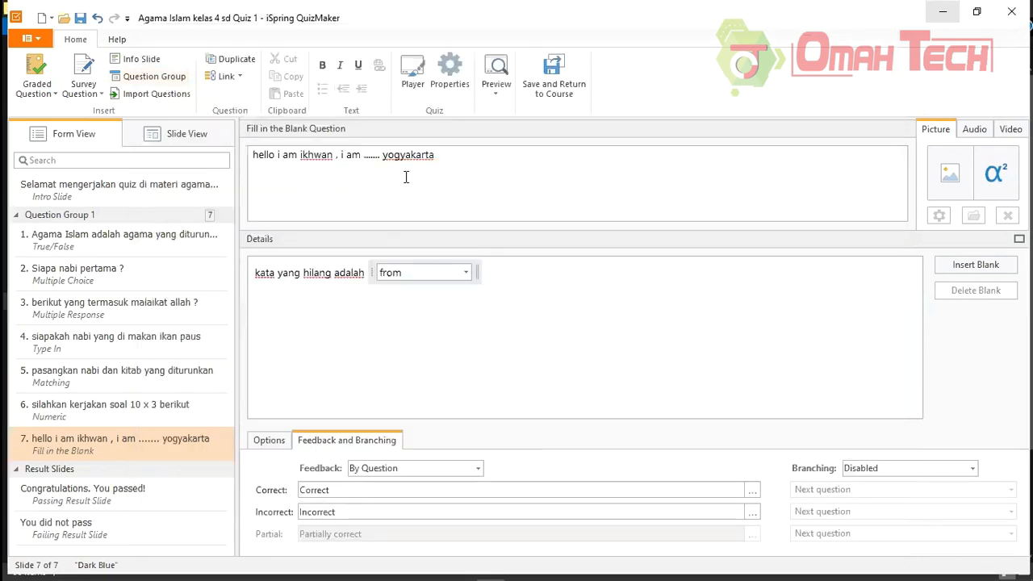
left_click_drag(394, 157, 369, 156)
left_click(433, 173)
left_click(545, 315)
left_click_drag(432, 275, 378, 274)
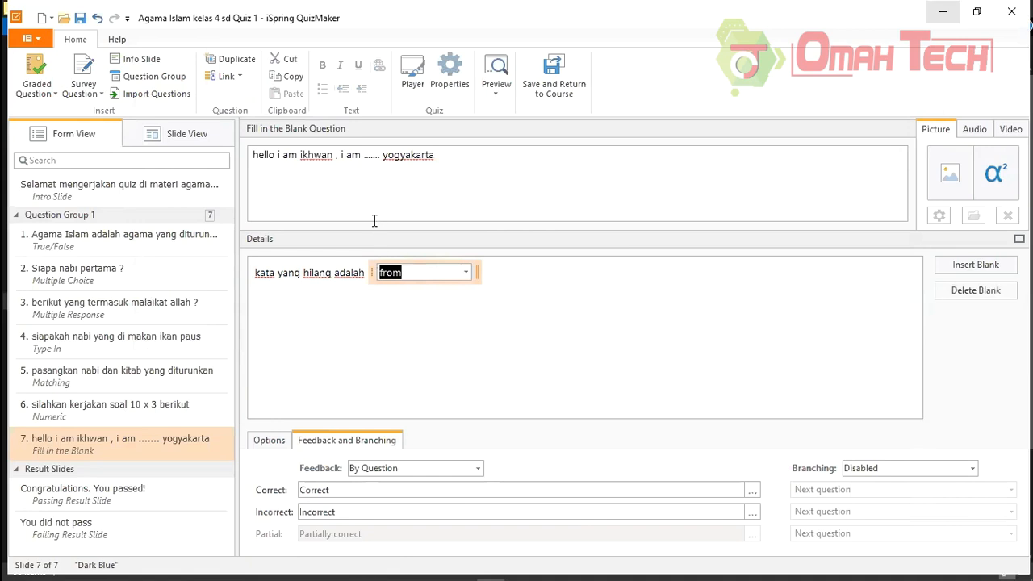
left_click(412, 267)
double_click(412, 268)
left_click(436, 372)
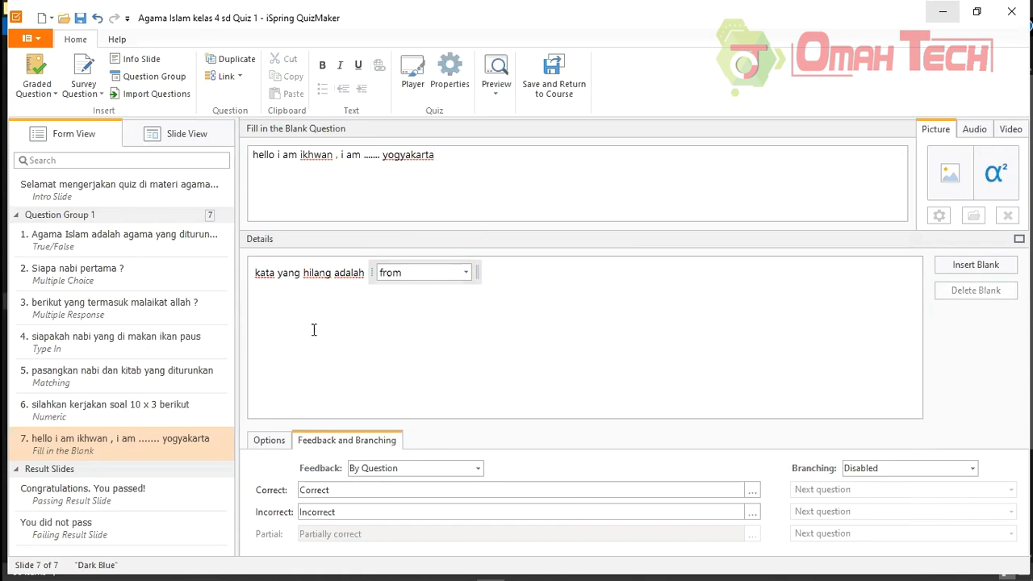
left_click(38, 94)
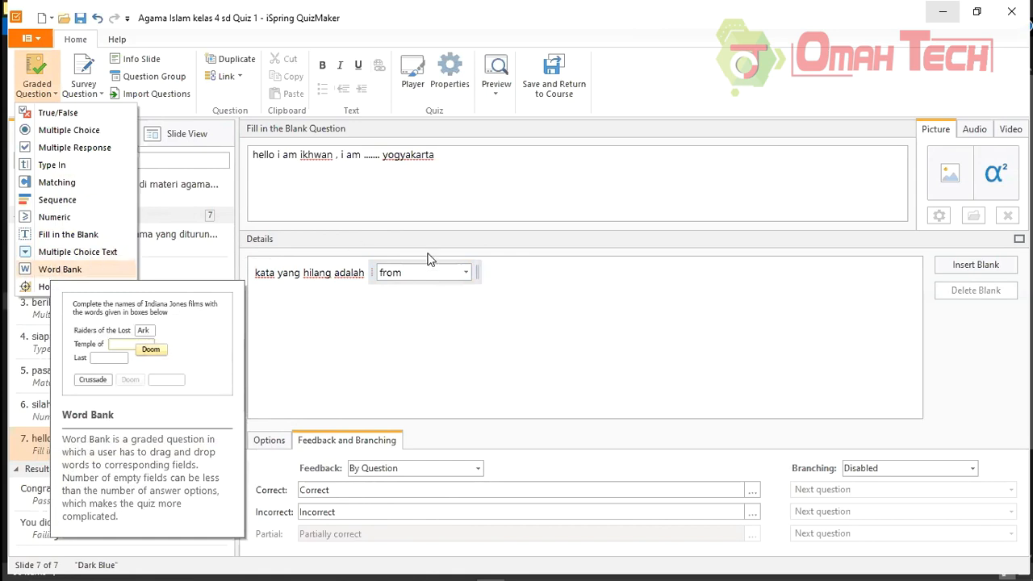
left_click(546, 287)
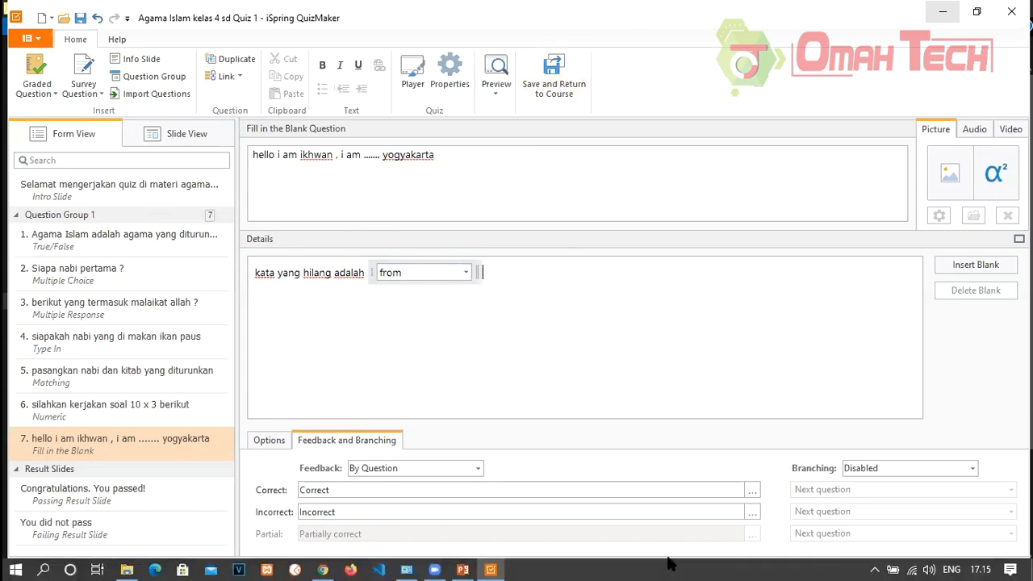
- Save the quiz and return to the course presentation in PowerPoint
left_click(541, 93)
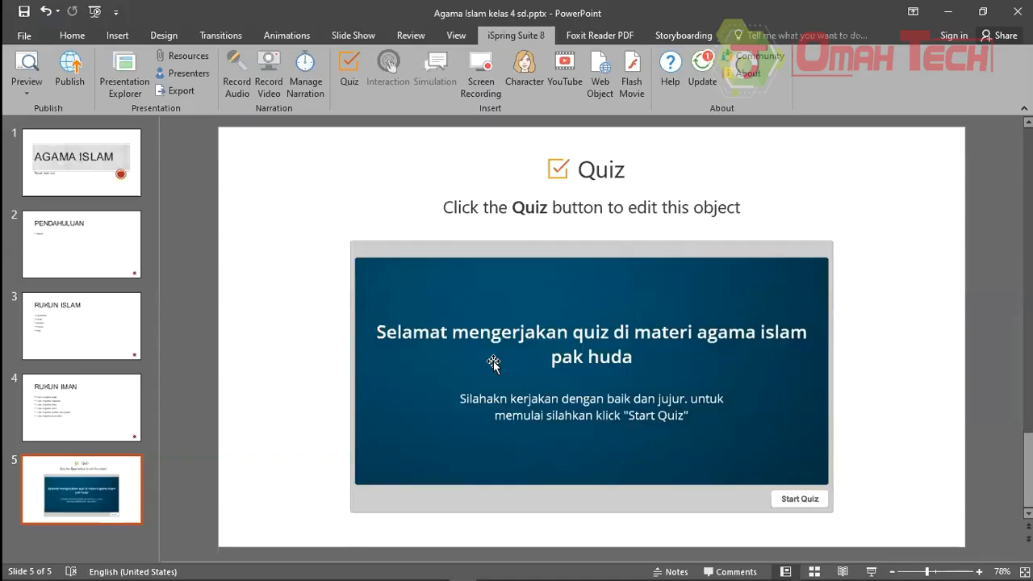
- Change the quiz slide's title to "Quiz Agama Islam" and move the checkmark icon clear of the text, just before its first word
left_click(632, 175)
left_click(610, 175)
key("Right")
key("Right")
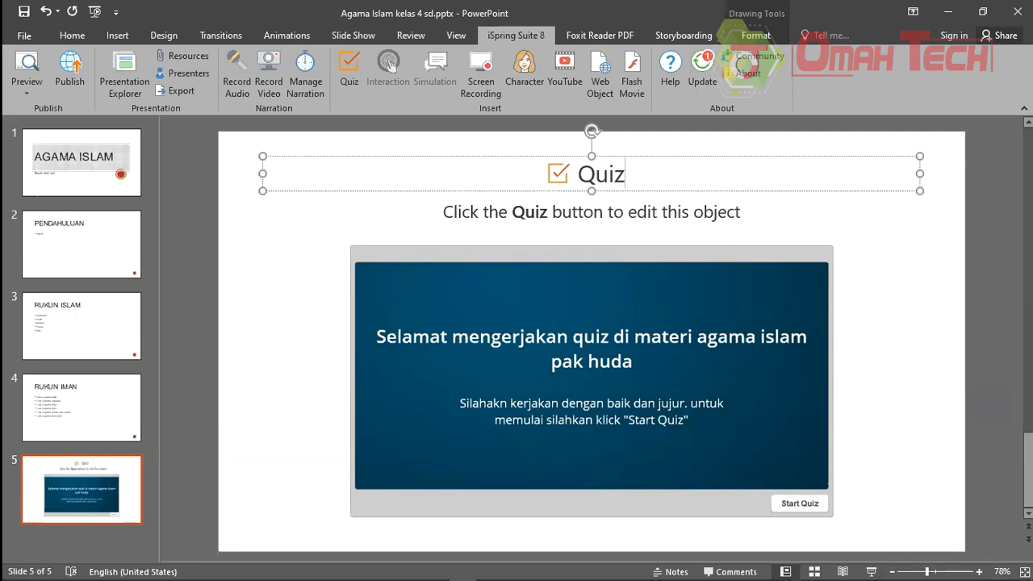
type("Agaa")
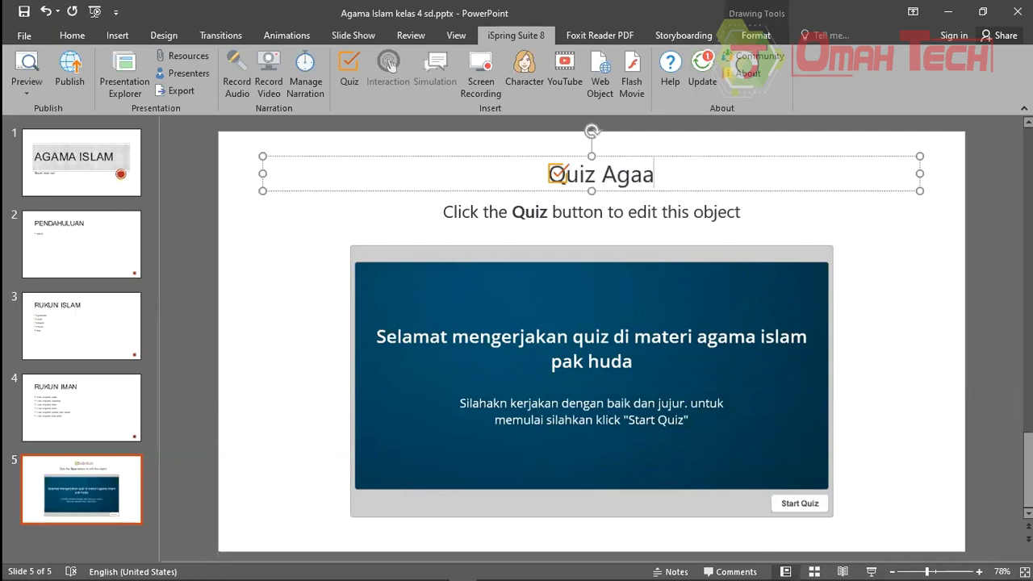
key("BackSpace")
type("ma Islam")
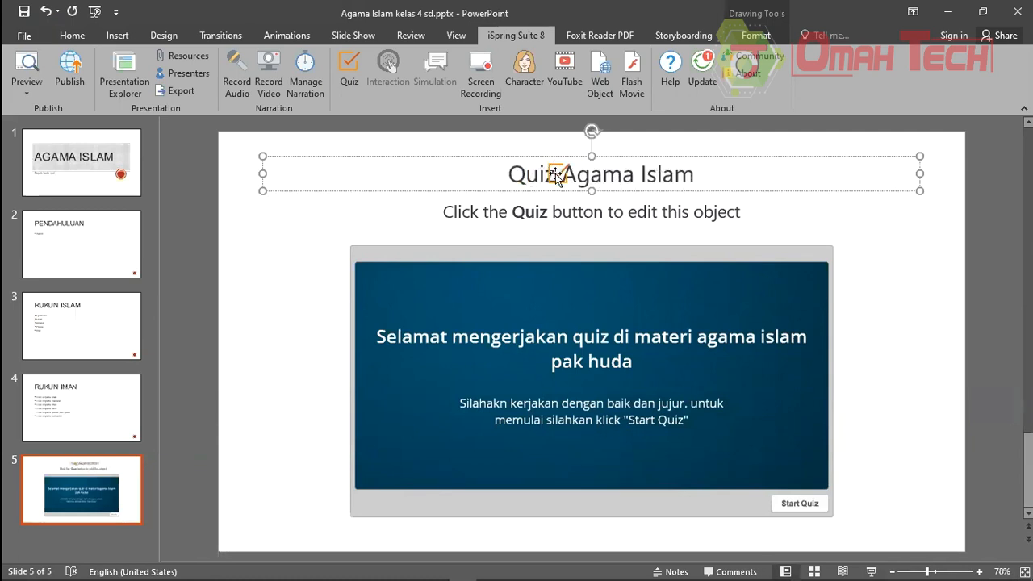
left_click(555, 175)
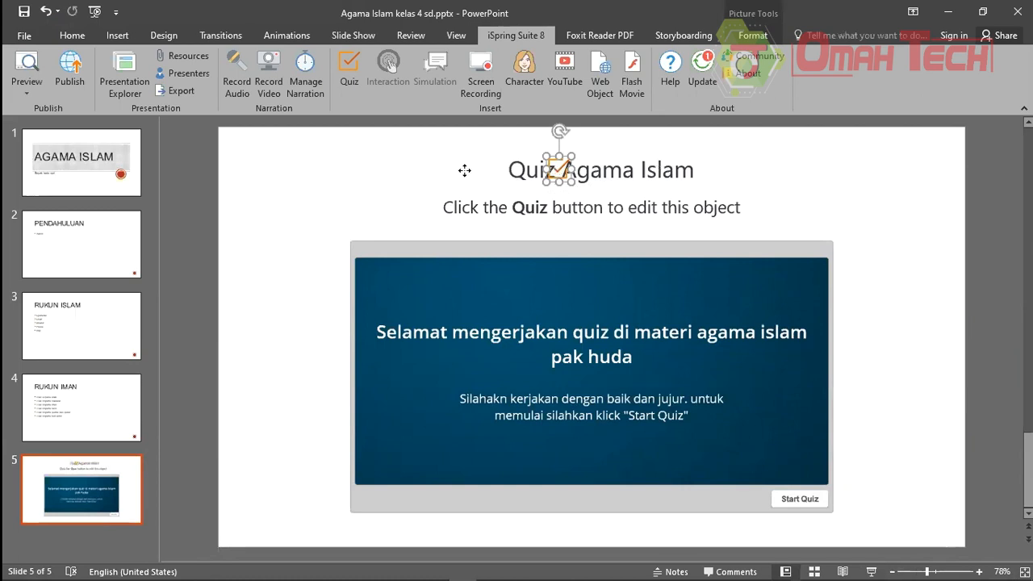
left_click_drag(479, 181, 481, 182)
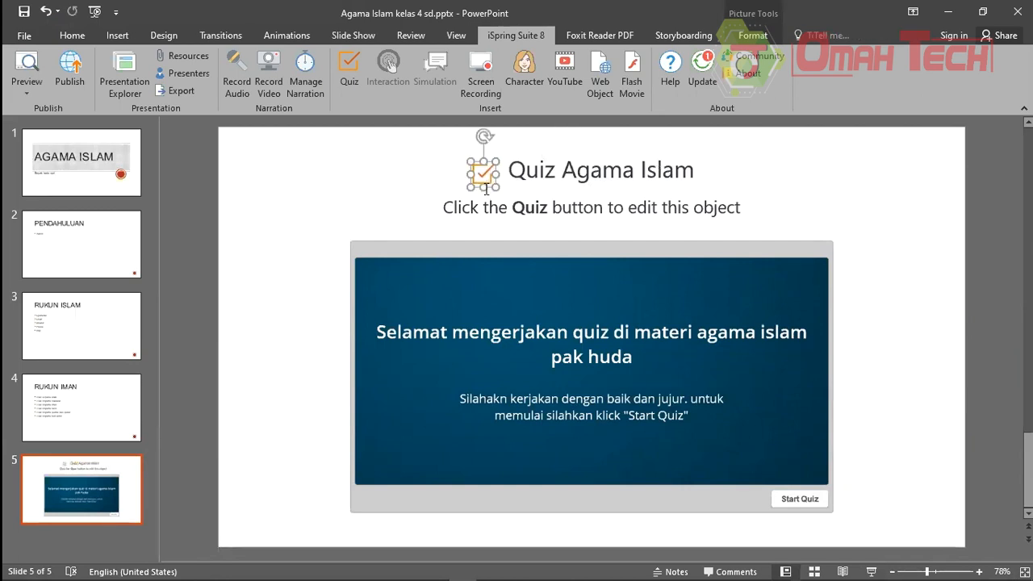
- Replace the instruction line under the quiz slide's title with "Silahkan kerjakan dengan benar"
left_click(748, 208)
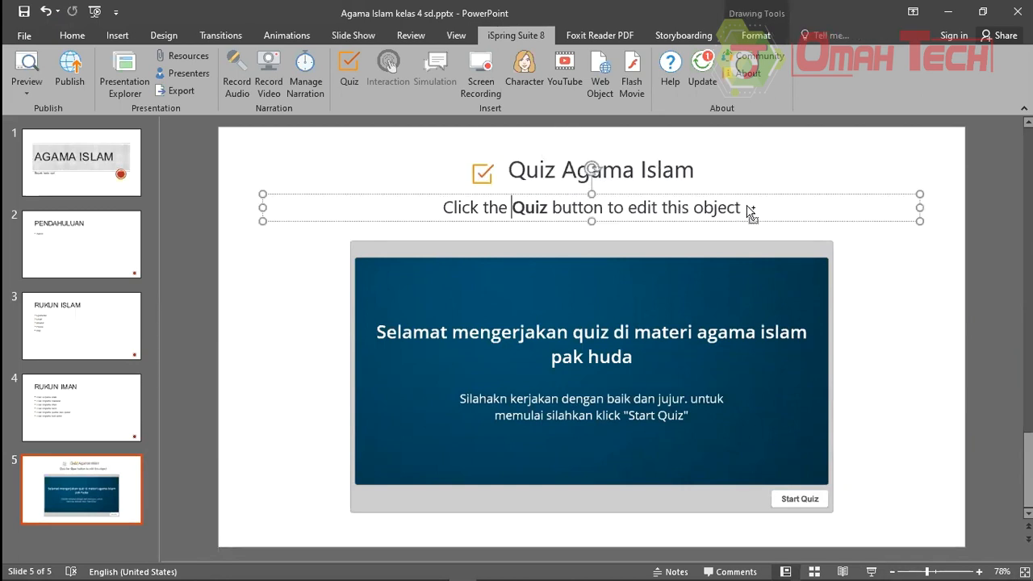
key("ctrl+a")
type("Silahla")
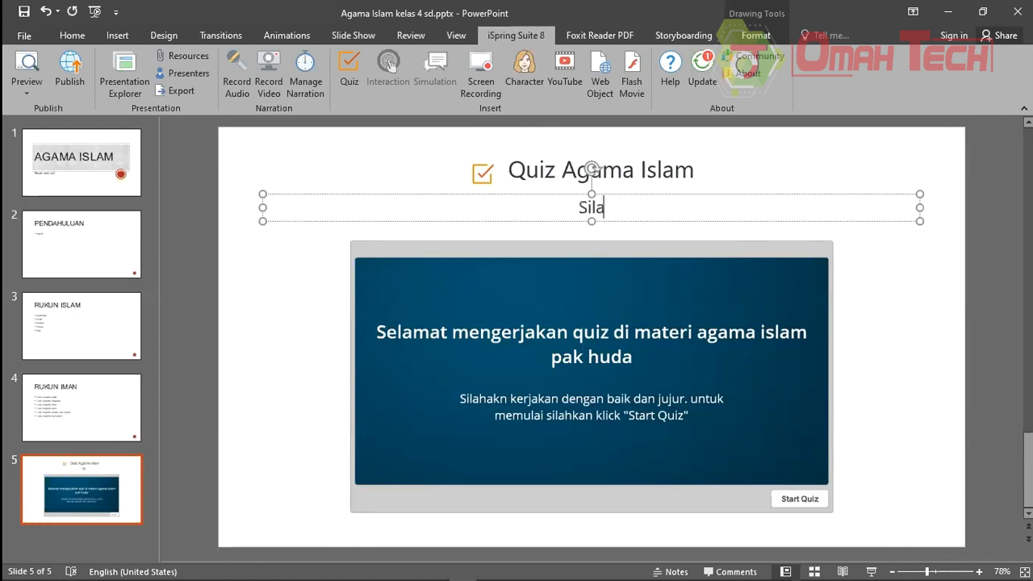
key("BackSpace")
key("BackSpace")
type("kan kerjakan dengan benar")
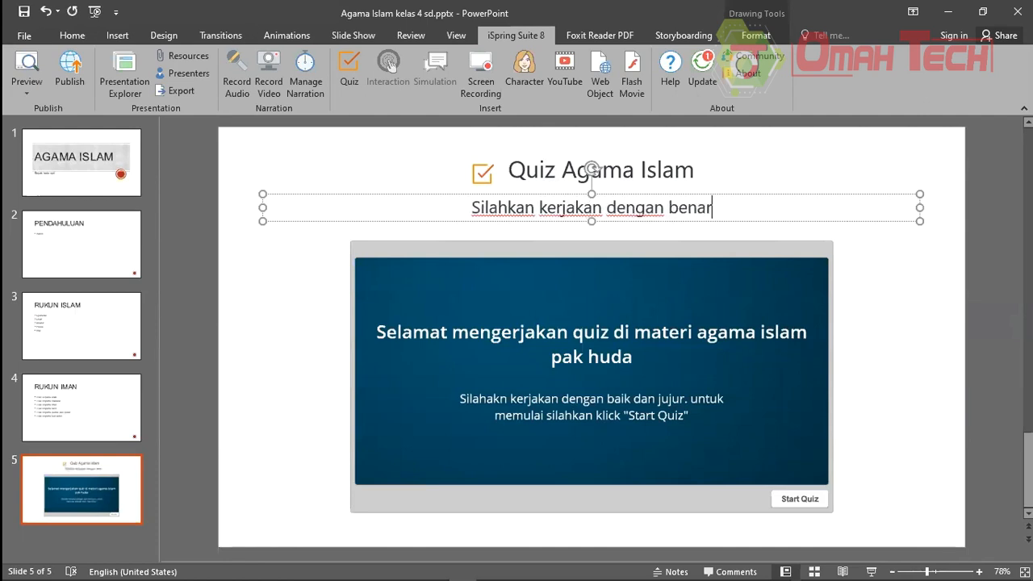